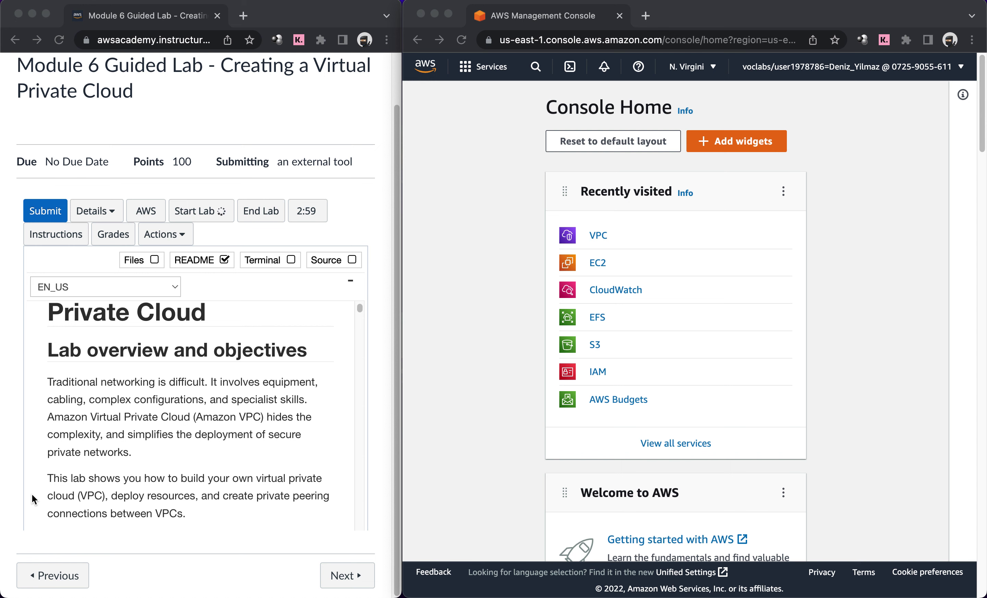
Step: Read the lab overview, its objectives and the target VPC architecture diagram in the lab instructions
scroll(32, 494, down, 2)
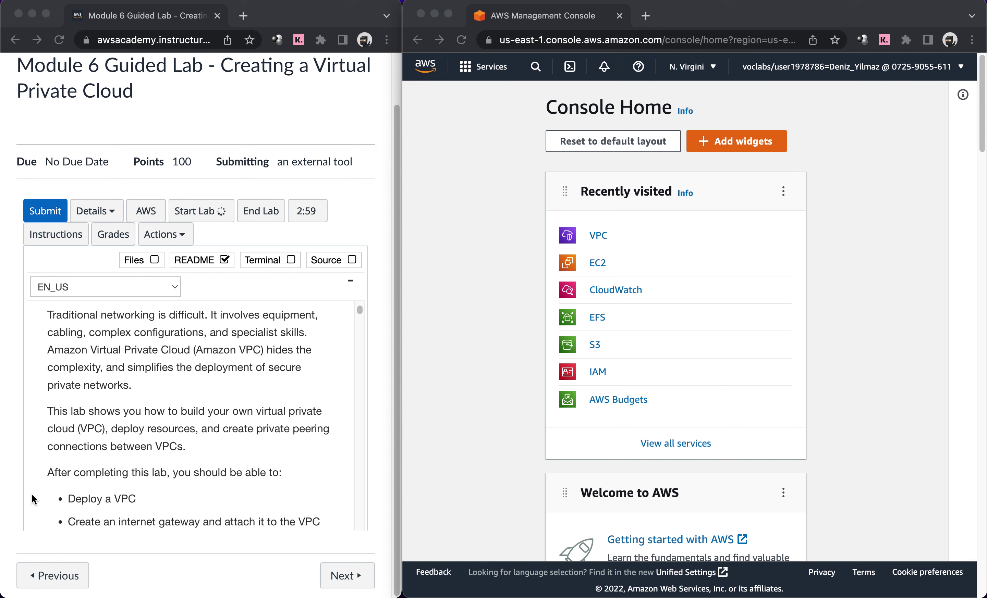
scroll(33, 495, down, 4)
scroll(32, 495, down, 3)
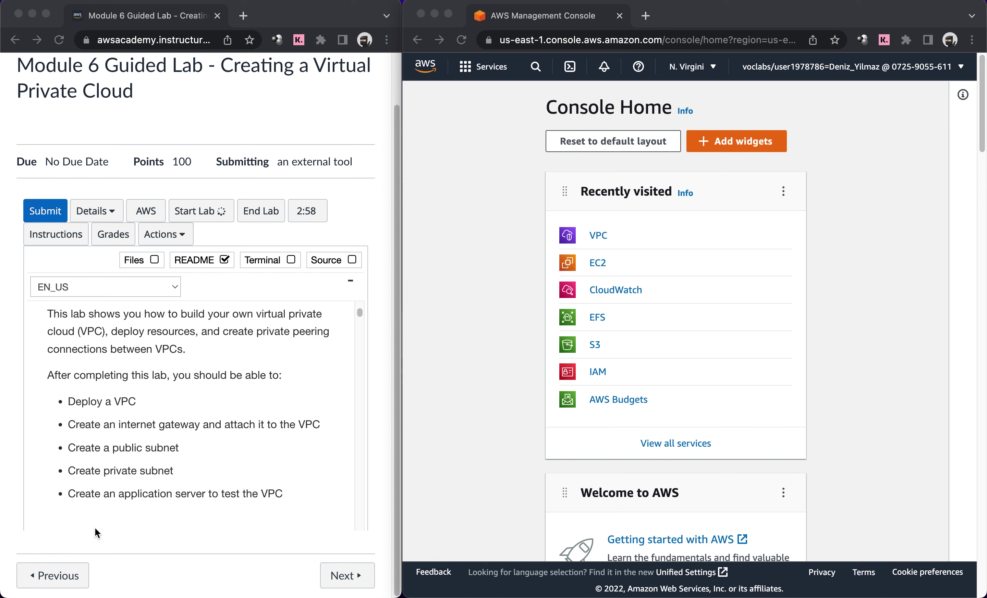
scroll(94, 528, down, 5)
scroll(94, 528, down, 7)
scroll(94, 529, down, 8)
scroll(94, 528, down, 7)
scroll(95, 528, down, 2)
scroll(95, 528, down, 3)
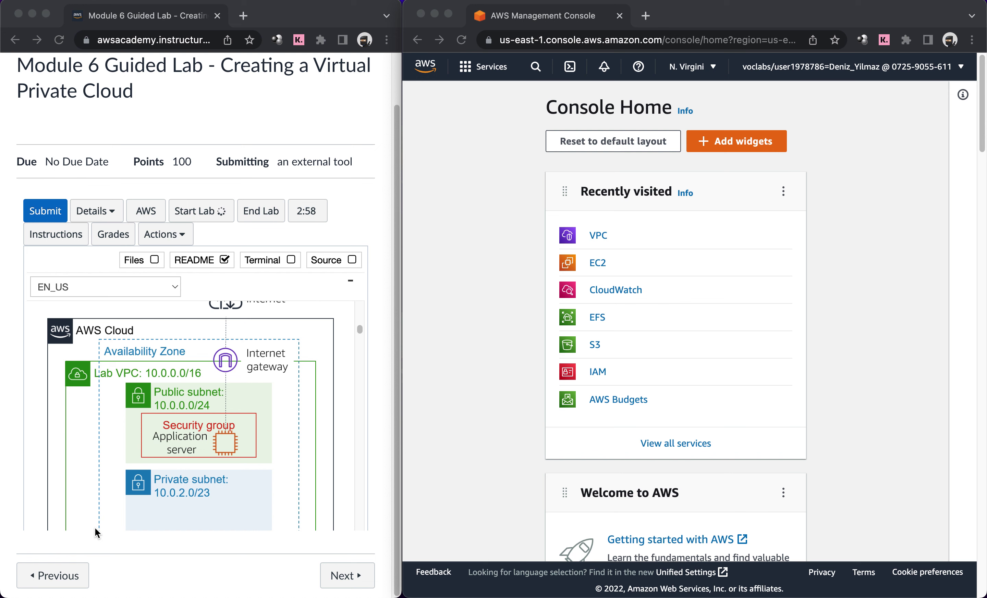
scroll(95, 529, down, 1)
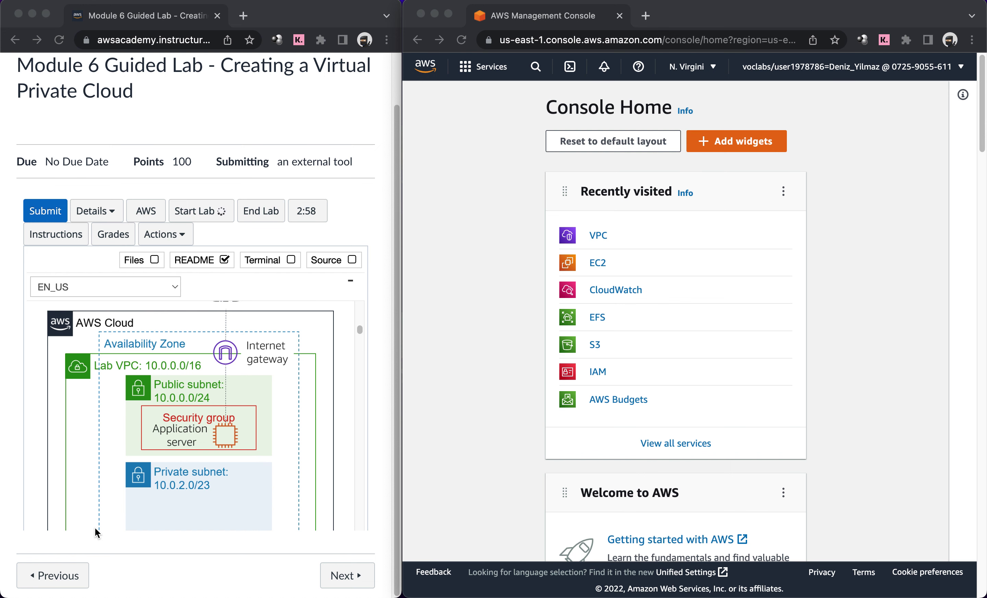
scroll(95, 528, down, 2)
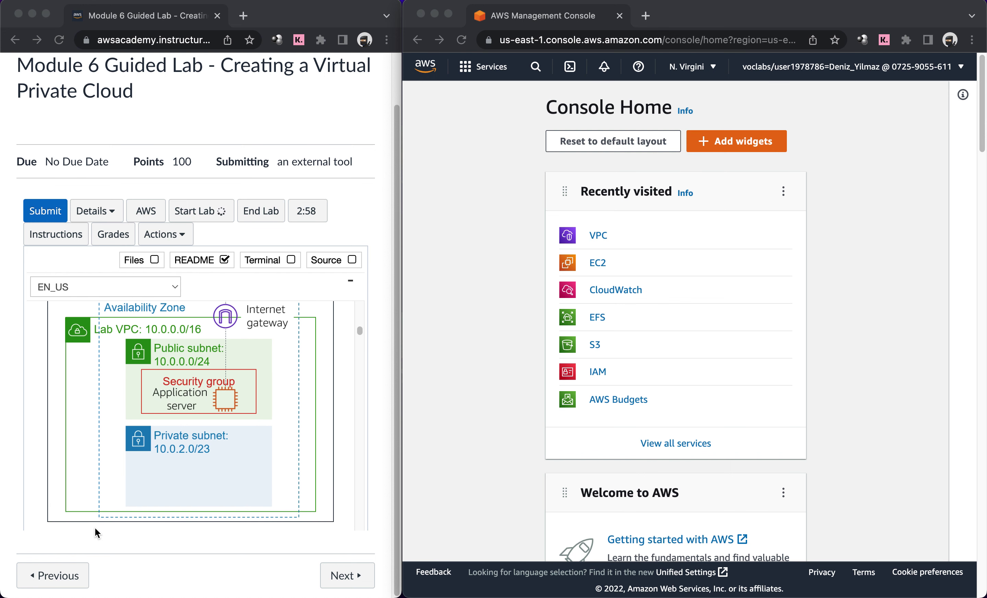
scroll(94, 529, down, 5)
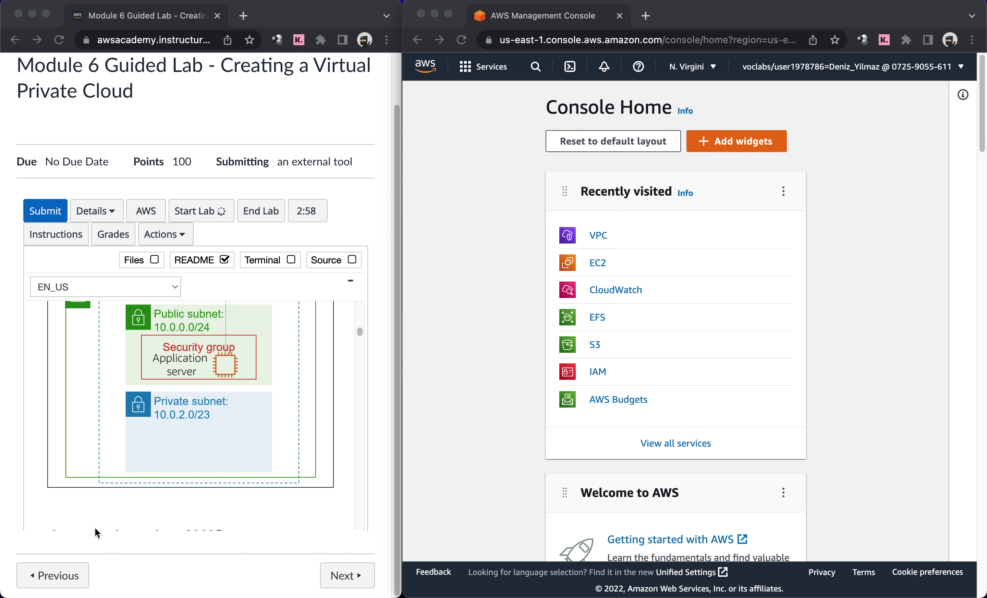
scroll(95, 528, down, 6)
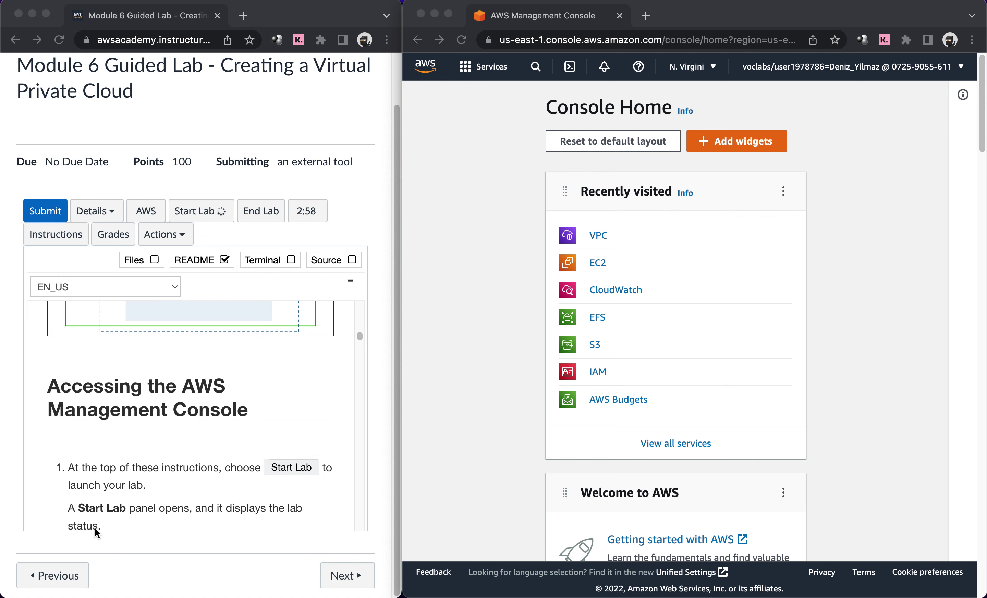
Step: Read the console access notes and the opening instructions of Task 1: Creating a VPC
scroll(94, 528, down, 15)
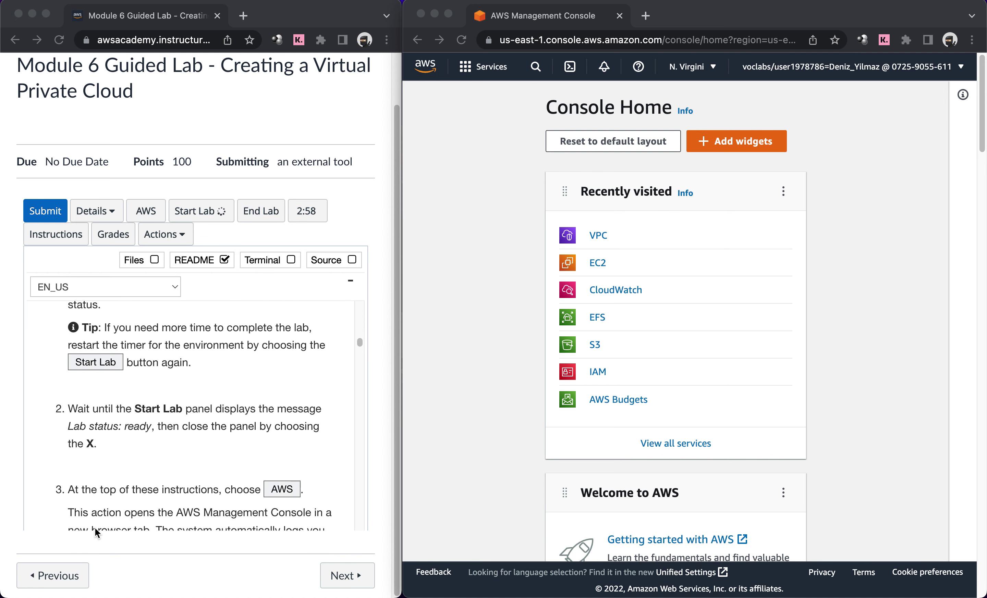
scroll(94, 528, down, 15)
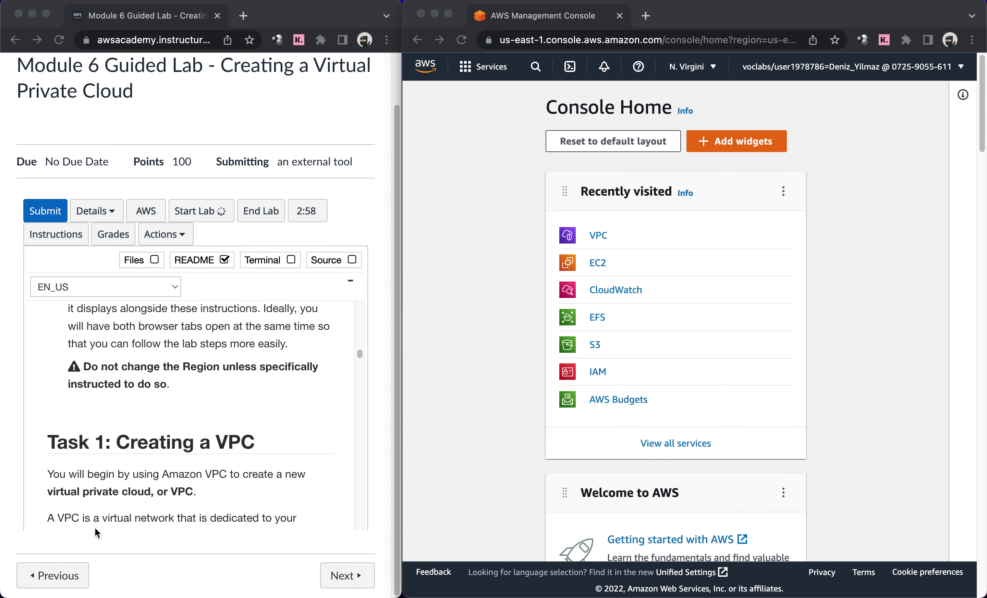
scroll(95, 528, down, 4)
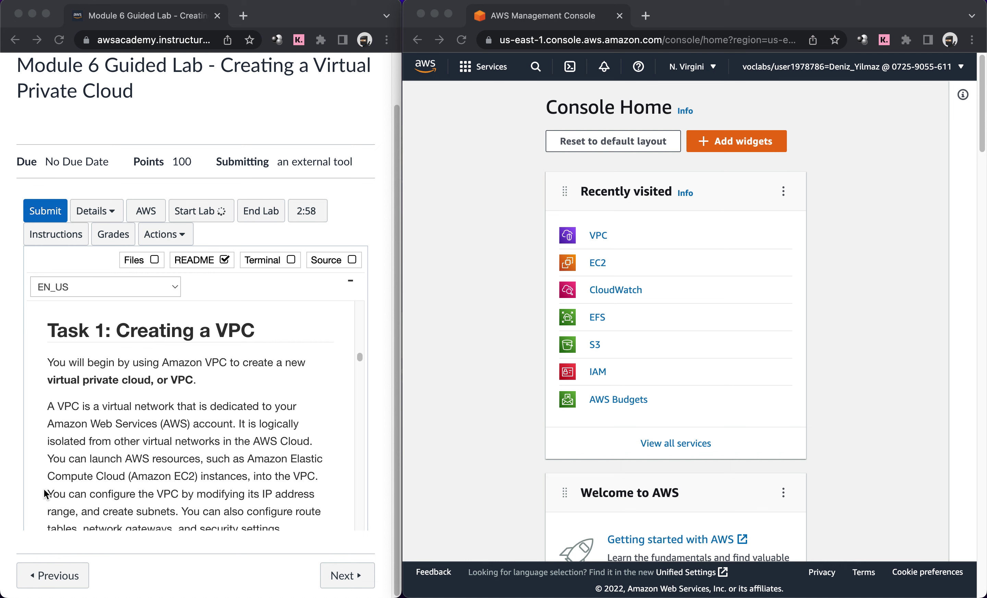
scroll(44, 493, down, 2)
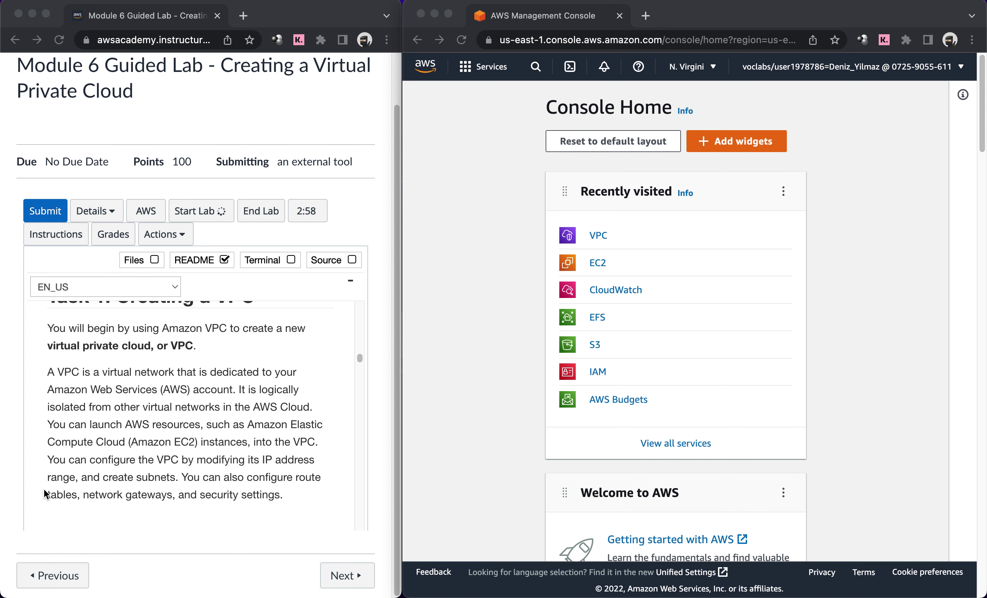
scroll(44, 490, down, 2)
scroll(44, 493, down, 3)
scroll(44, 494, down, 3)
scroll(46, 494, down, 3)
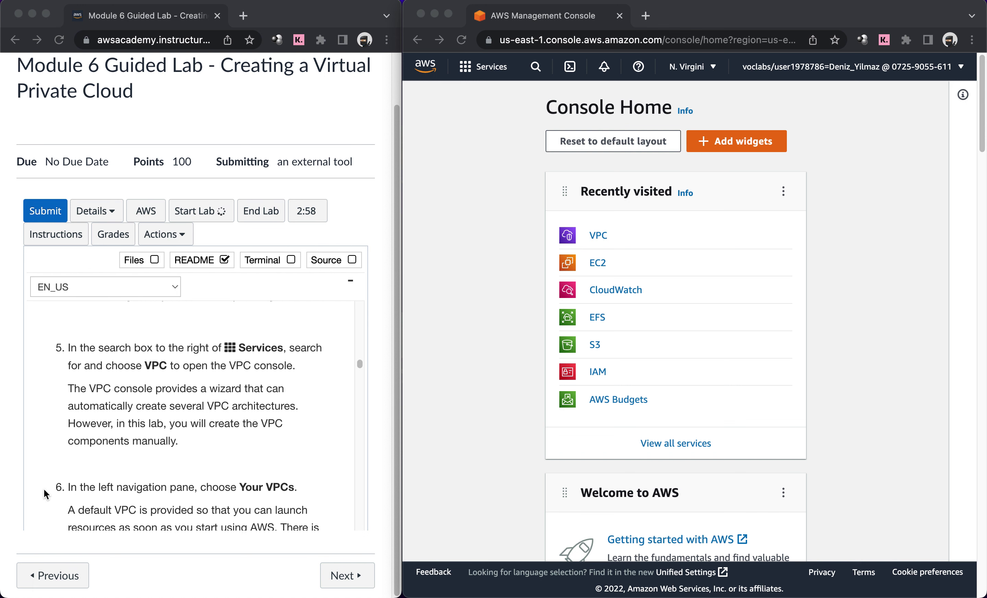
scroll(46, 495, down, 2)
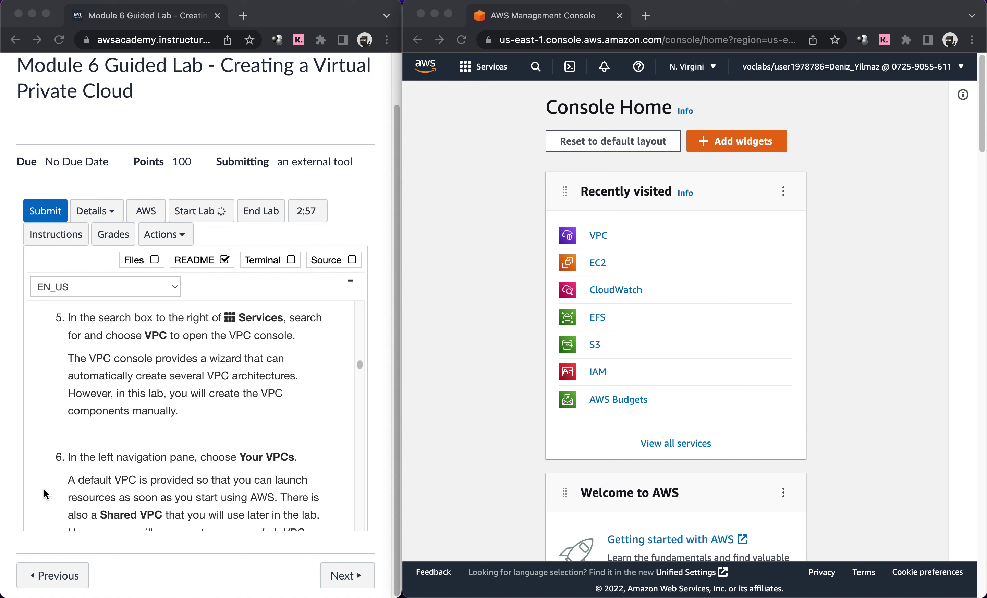
Step: Open the VPC console and display the Your VPCs list, following instructions 5 and 6
click(480, 232)
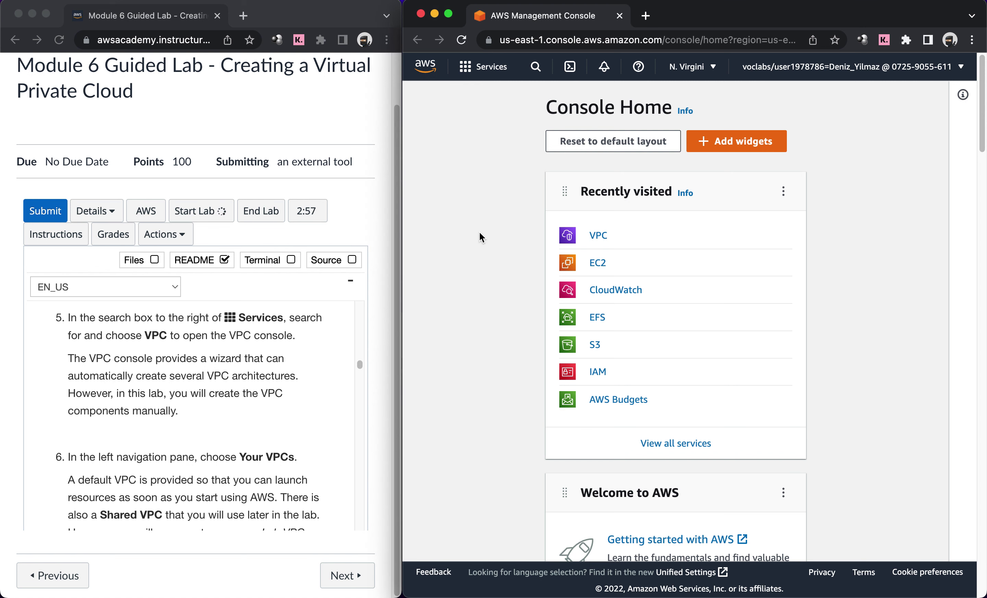
click(595, 235)
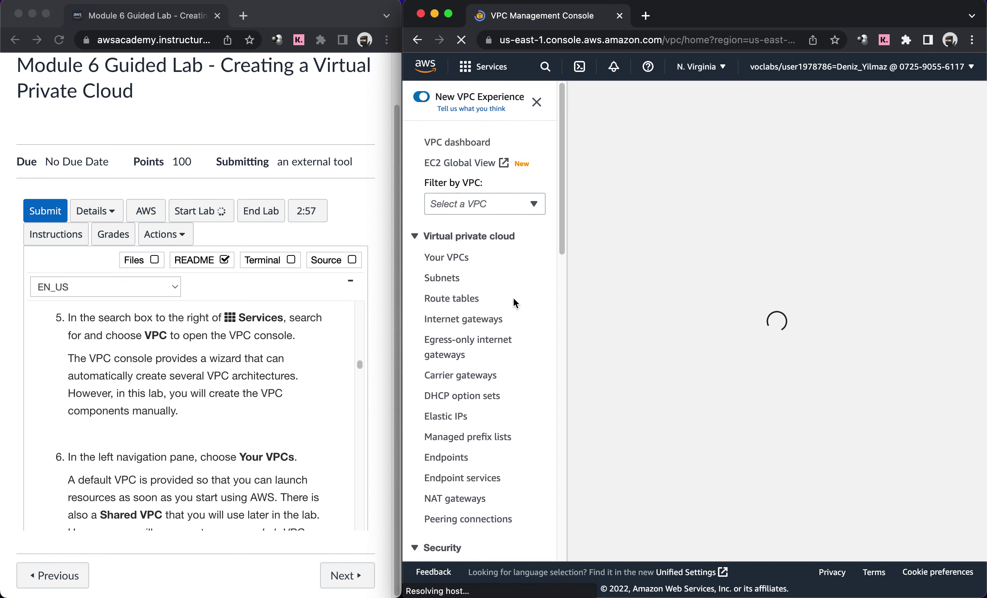
scroll(36, 498, down, 1)
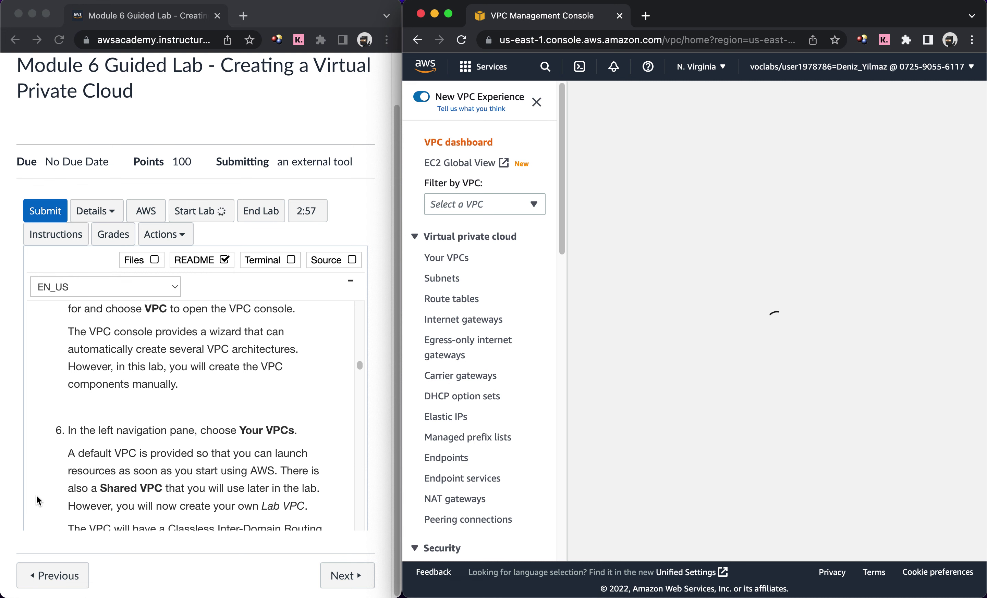
scroll(36, 500, down, 3)
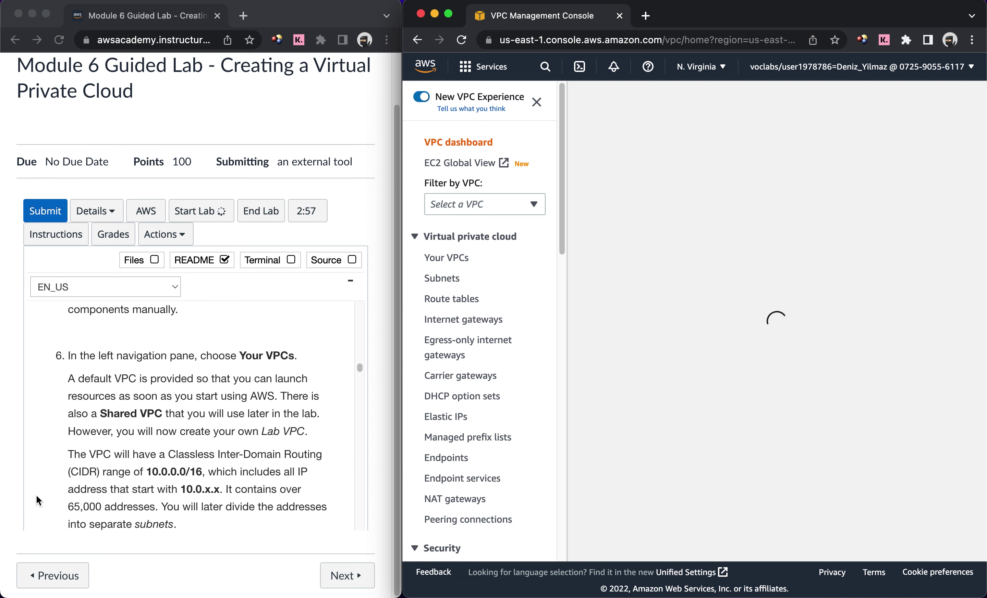
scroll(36, 495, down, 1)
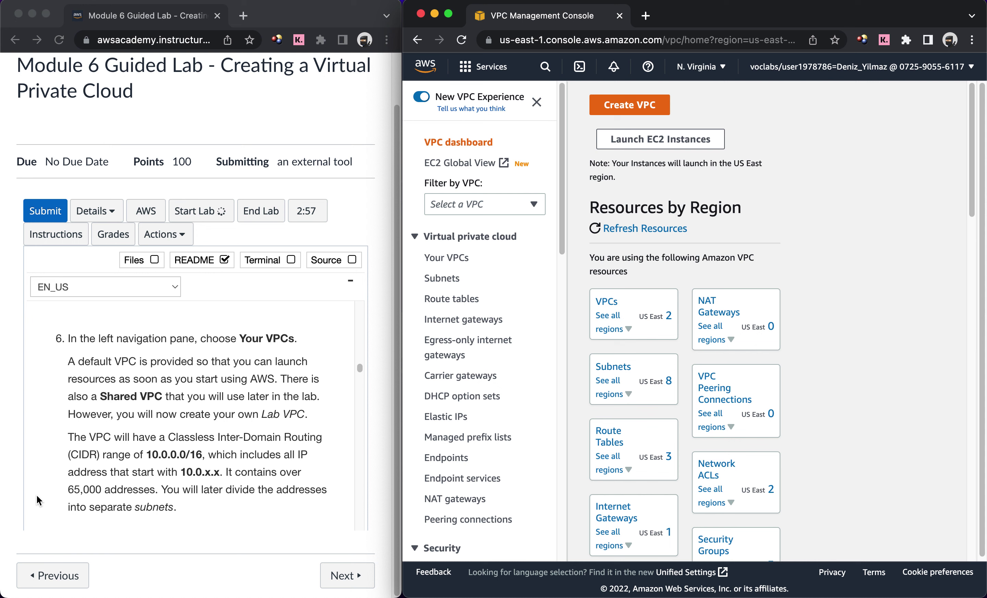
click(435, 265)
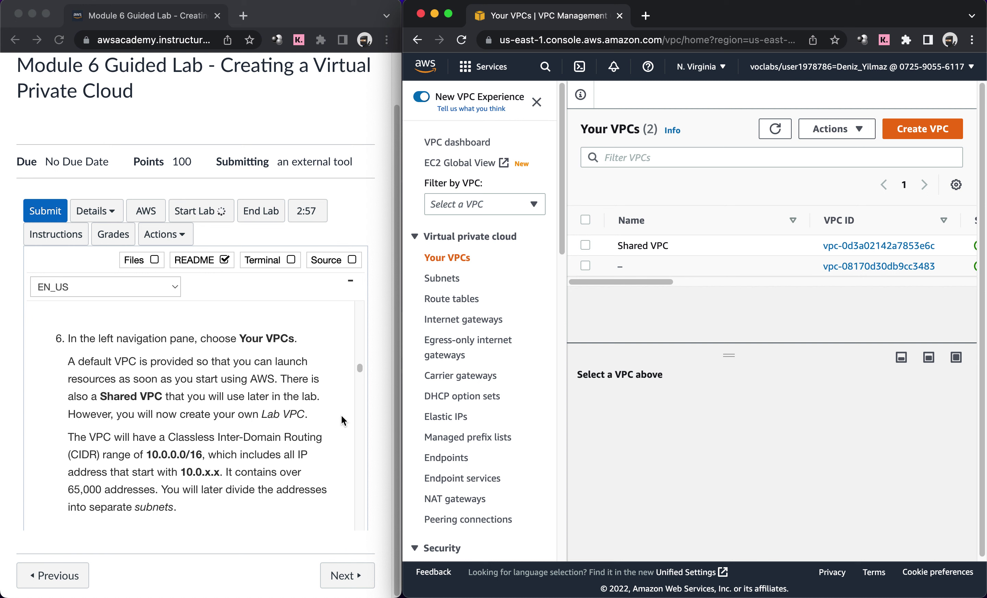
Step: Create a VPC with the name tag Lab VPC and the IPv4 CIDR block 10.0.0.0/16, as specified in instruction 7
scroll(342, 415, down, 3)
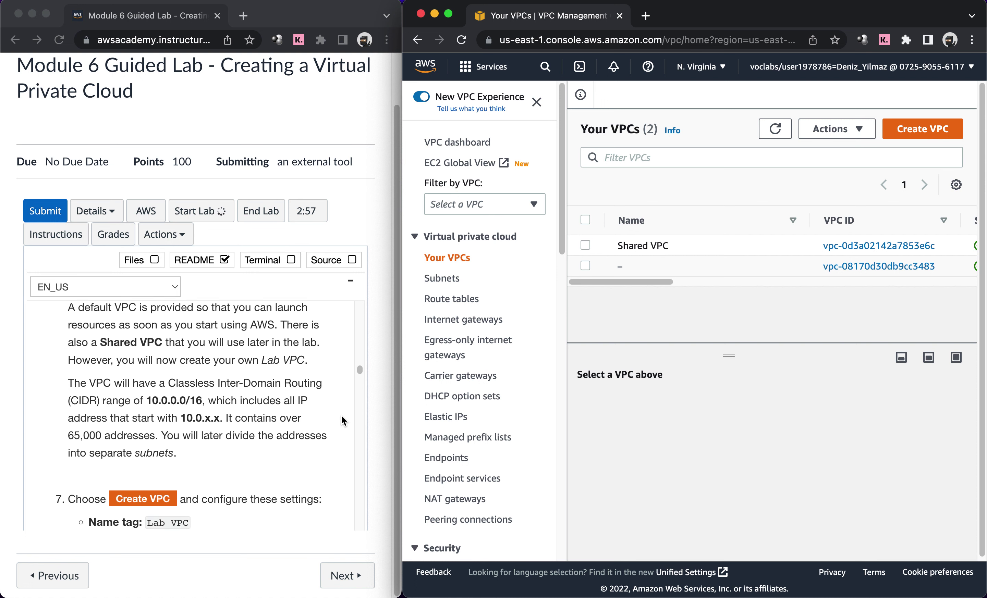
scroll(342, 416, down, 3)
scroll(341, 415, down, 5)
scroll(342, 416, down, 1)
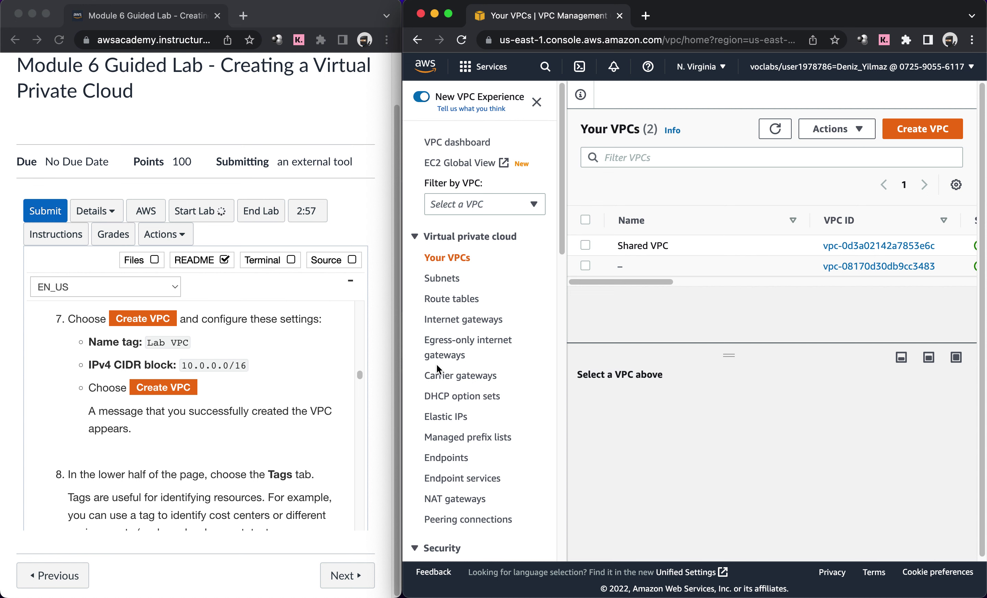
click(905, 128)
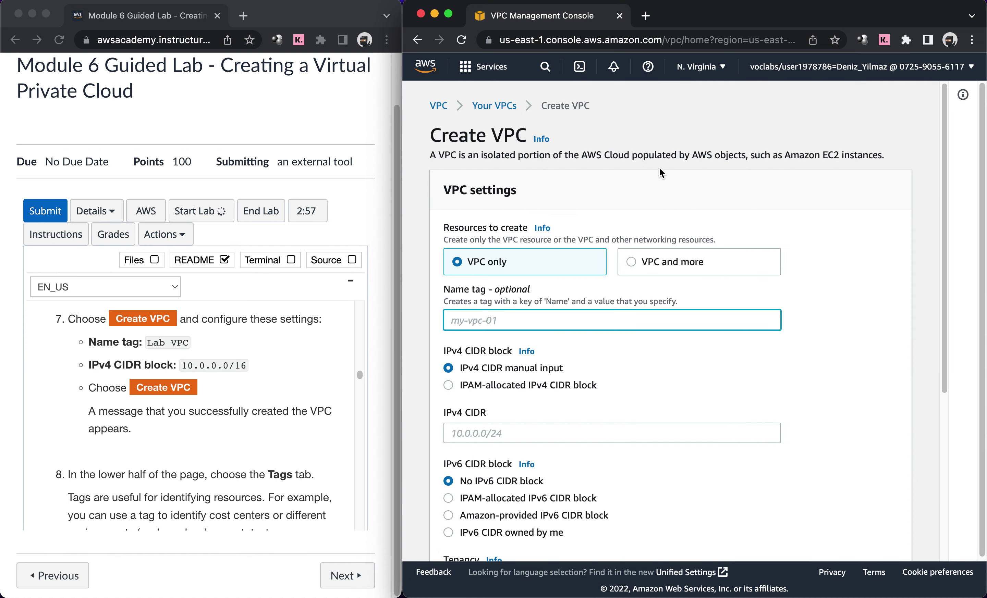
text(Lab VPC)
click(492, 436)
text(10)
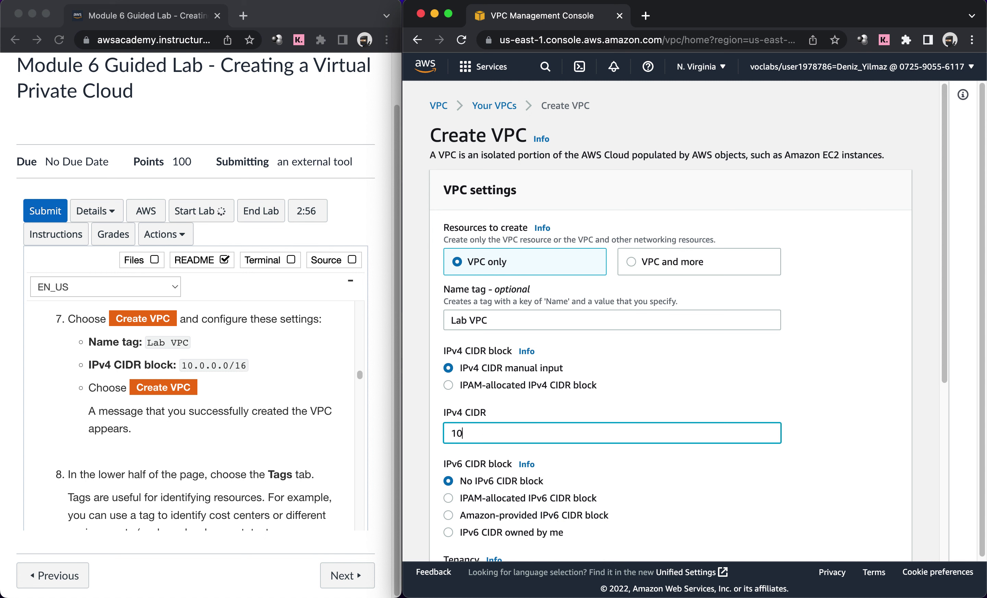
text(.0.0.0/16)
scroll(636, 472, down, 2)
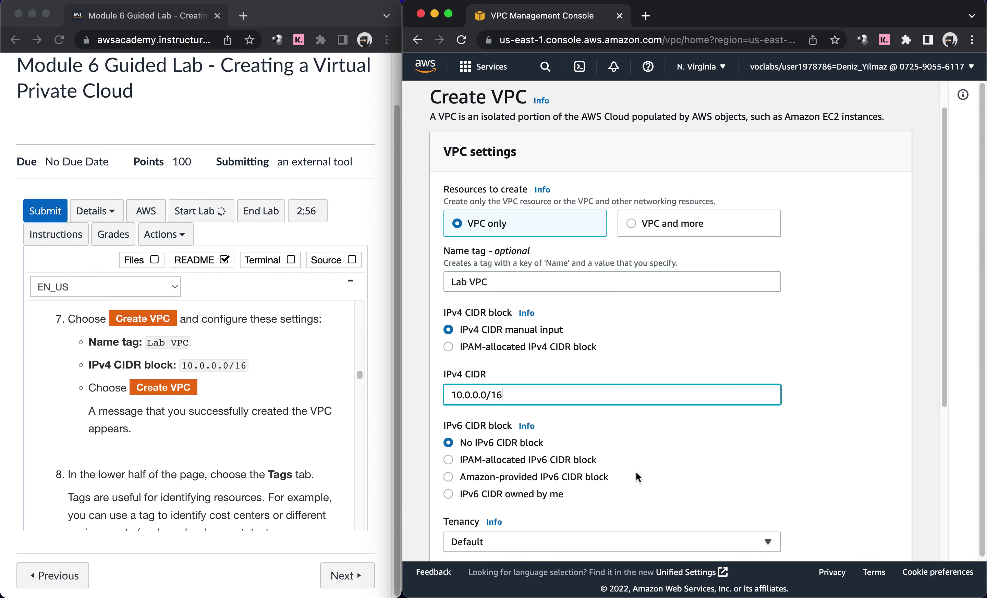
scroll(636, 472, down, 4)
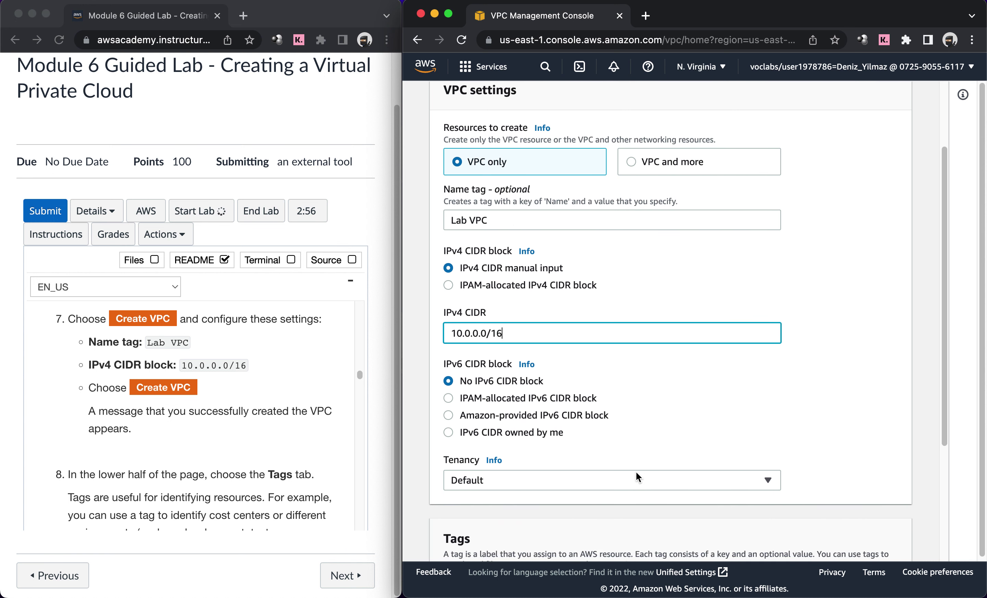
scroll(636, 472, down, 9)
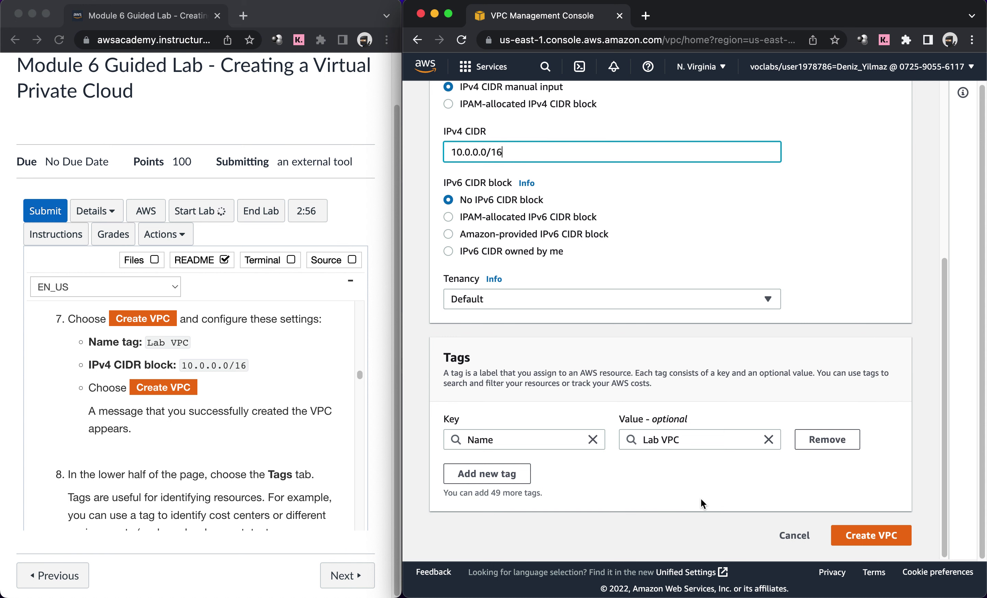
click(847, 540)
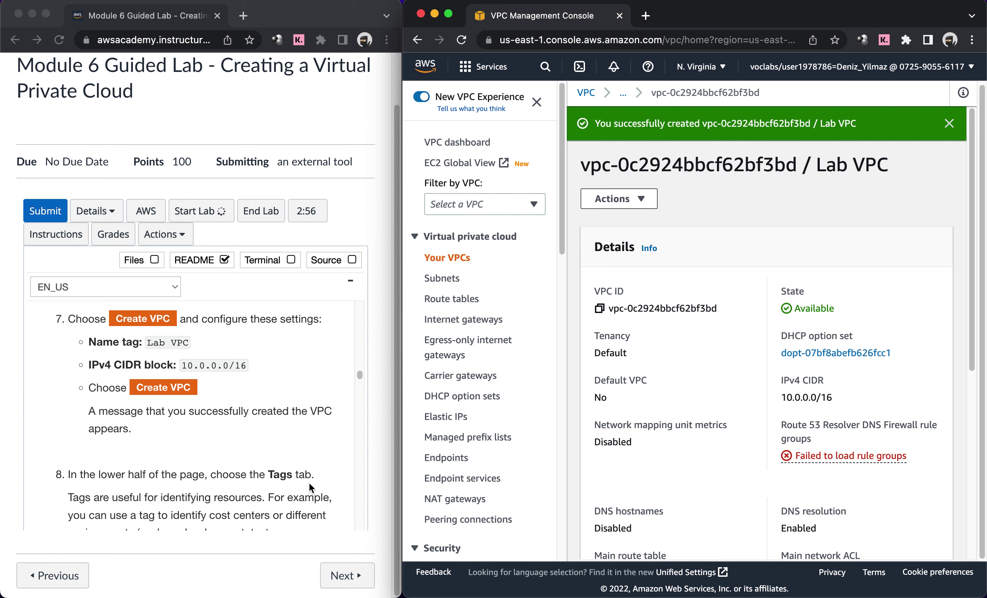
Step: Read instructions 8 and 9, then view the tags of Lab VPC with the console's navigation pane closed
scroll(309, 483, down, 3)
scroll(309, 488, down, 3)
scroll(310, 484, down, 2)
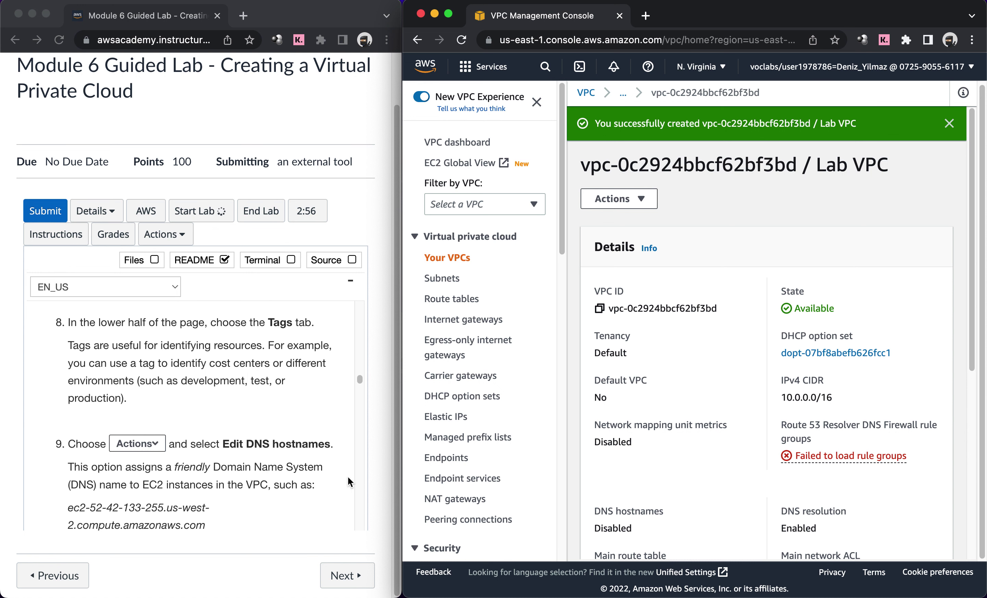
scroll(681, 412, down, 6)
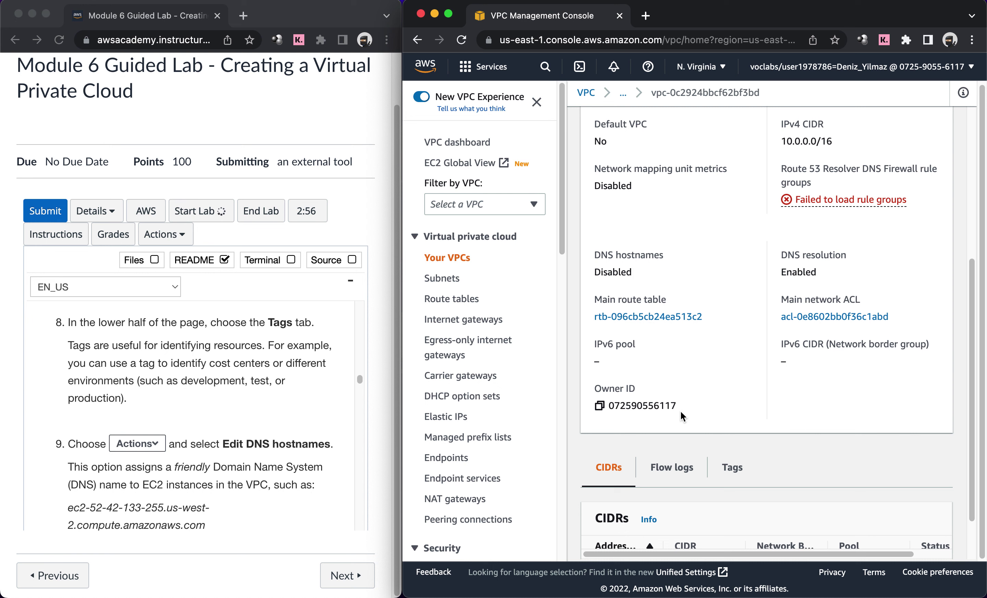
scroll(702, 428, down, 2)
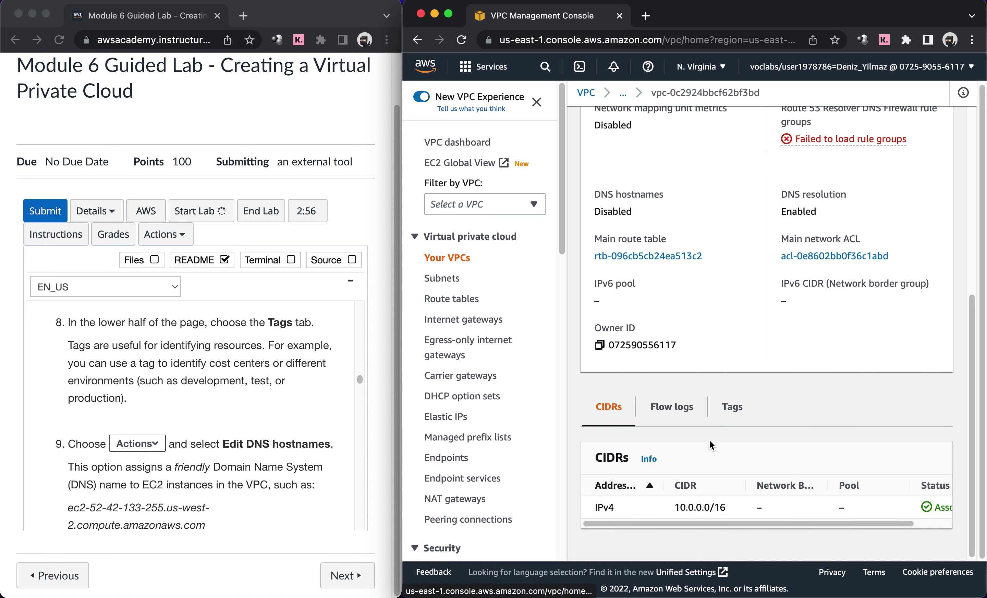
click(726, 415)
click(537, 101)
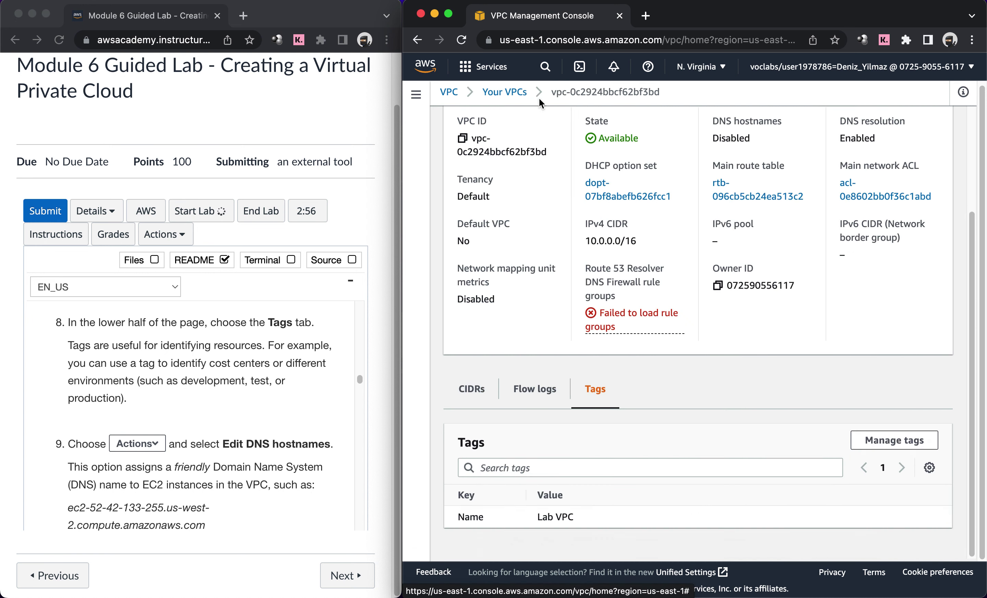
scroll(615, 361, down, 2)
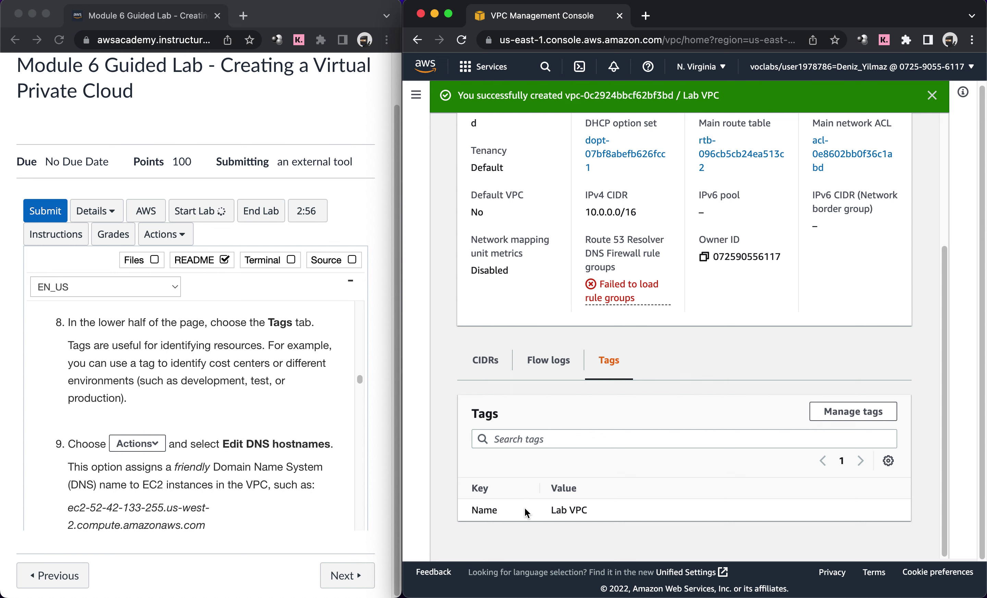
Step: Enable DNS hostnames for Lab VPC and save the change, as described in instructions 9 and 10
scroll(532, 390, up, 5)
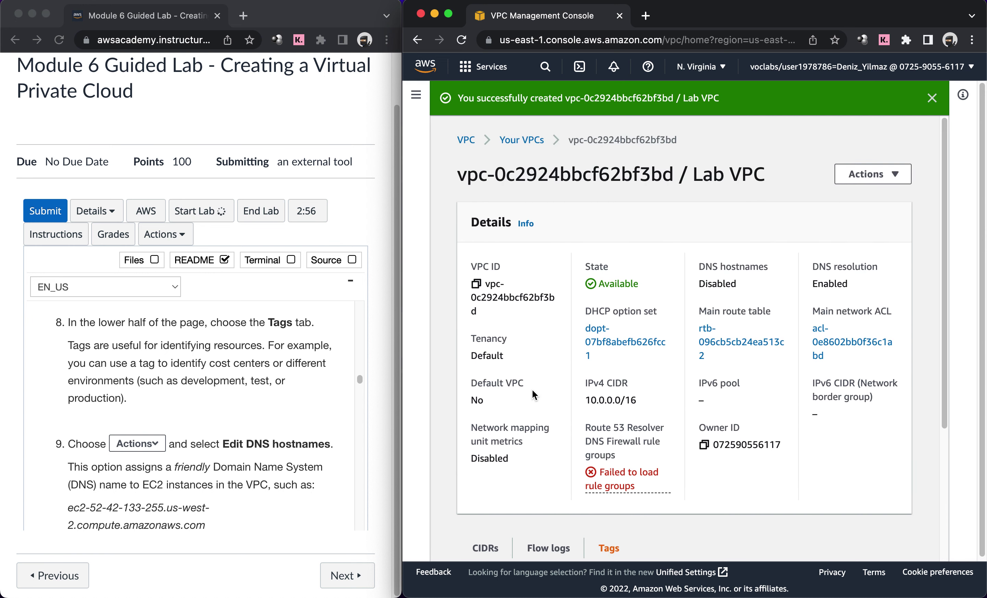
click(864, 177)
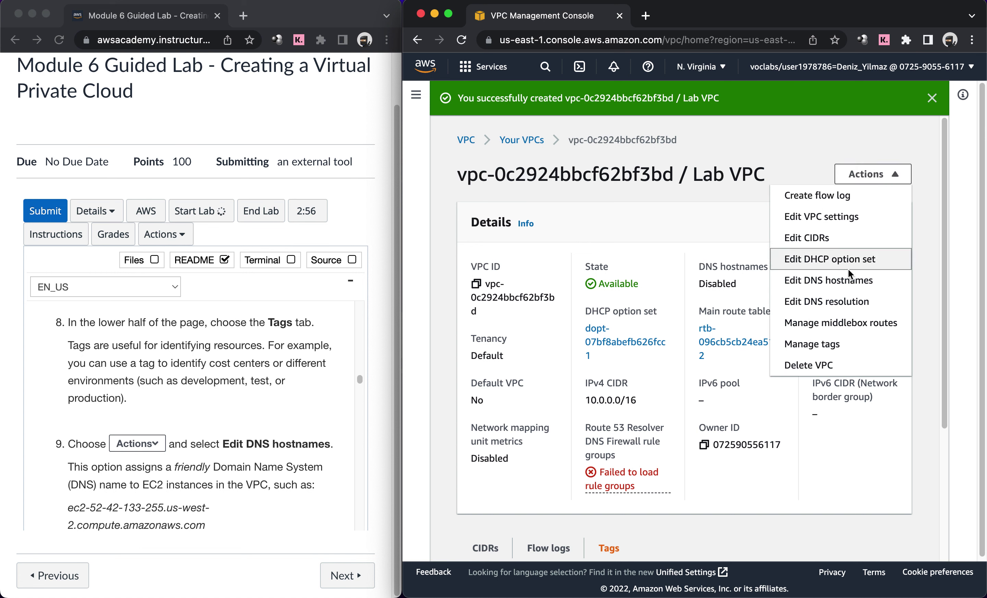
click(849, 281)
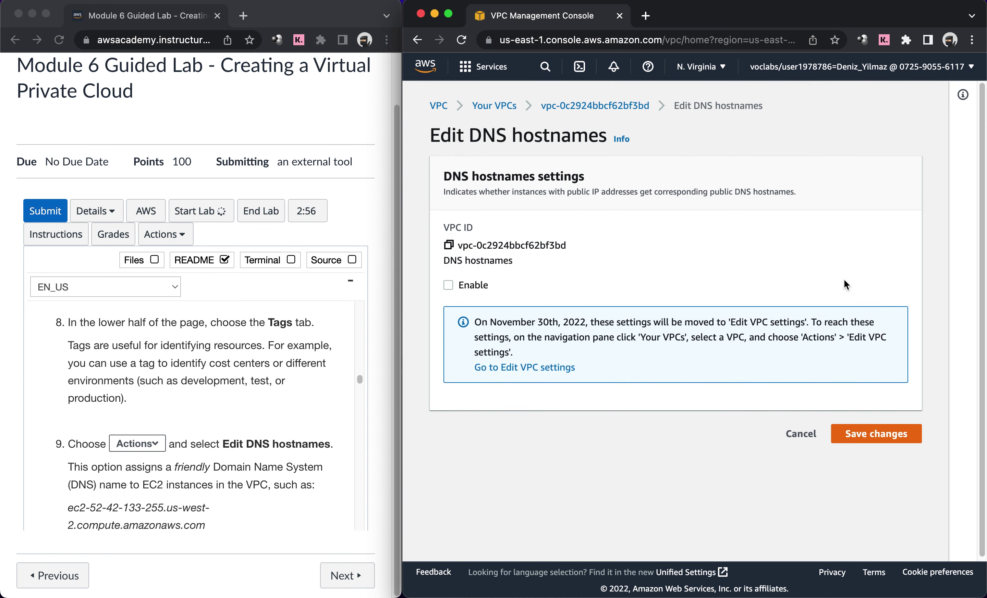
scroll(317, 520, down, 5)
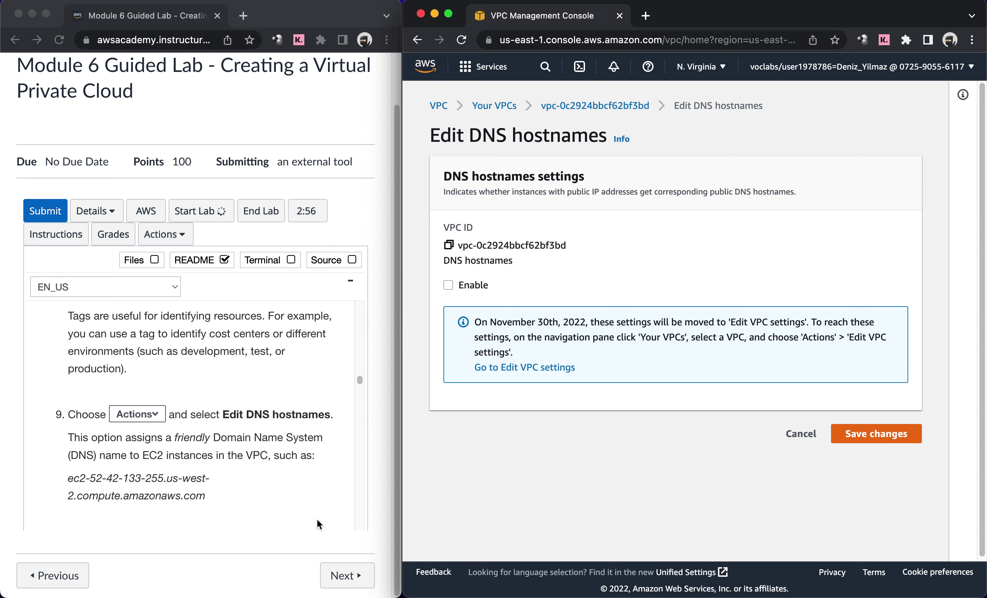
scroll(317, 519, down, 2)
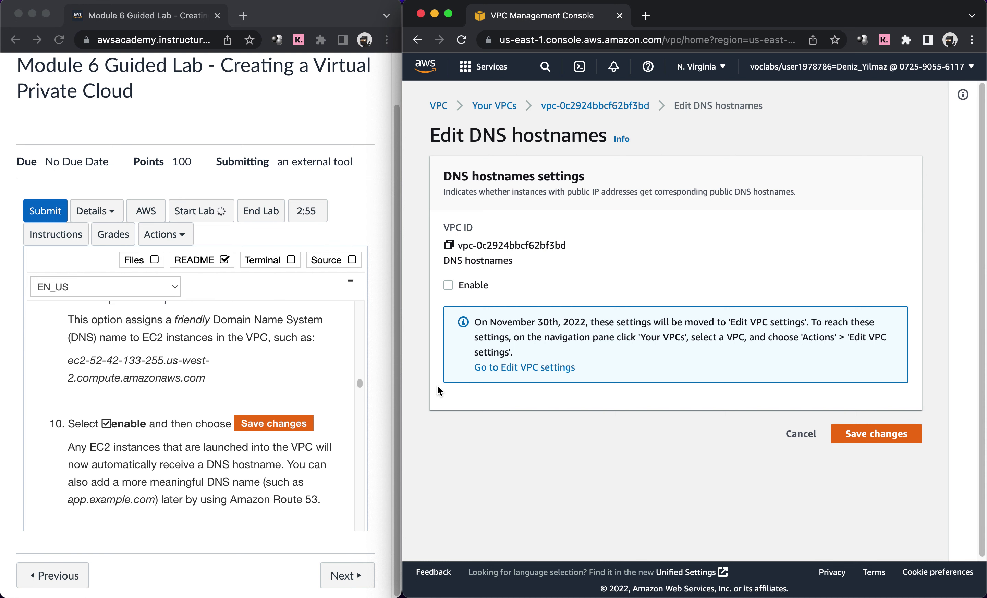
click(450, 286)
click(852, 437)
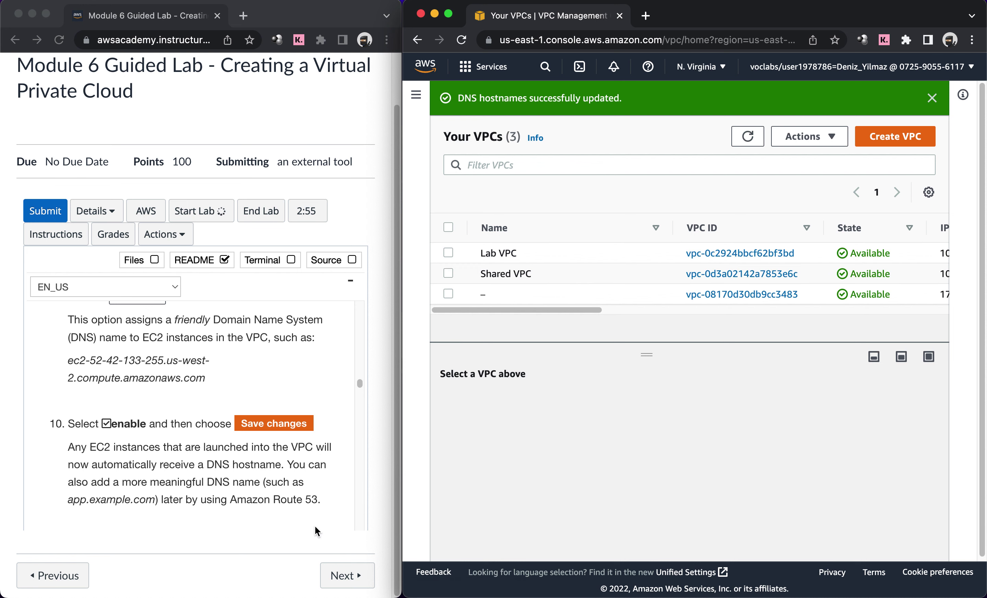
Step: Read the Task 2: Creating subnets introduction, its network diagram and the opening instructions for creating a public subnet
scroll(314, 527, down, 5)
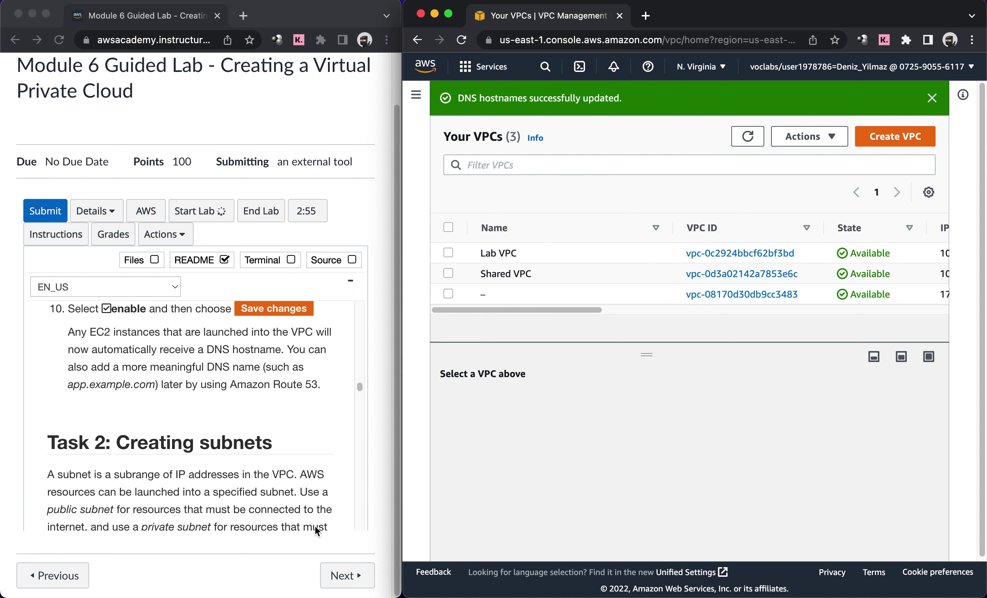
scroll(314, 527, down, 4)
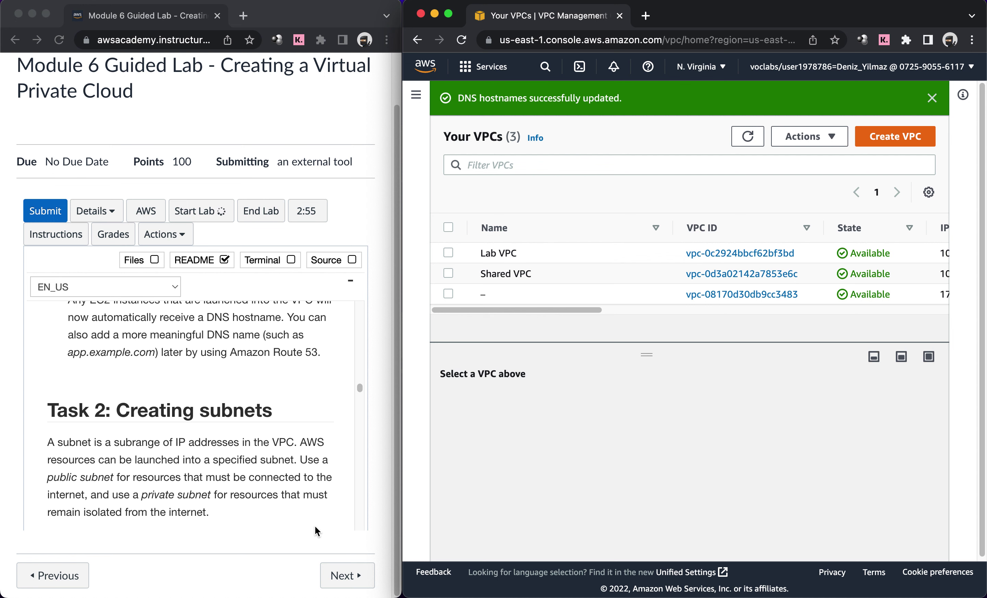
scroll(315, 526, down, 1)
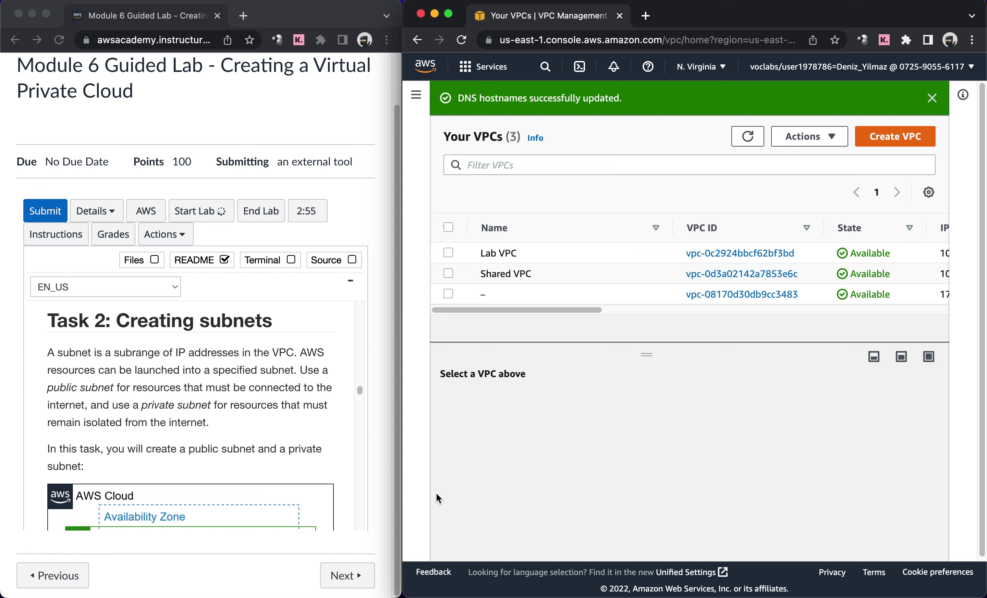
scroll(346, 429, down, 3)
scroll(346, 430, down, 2)
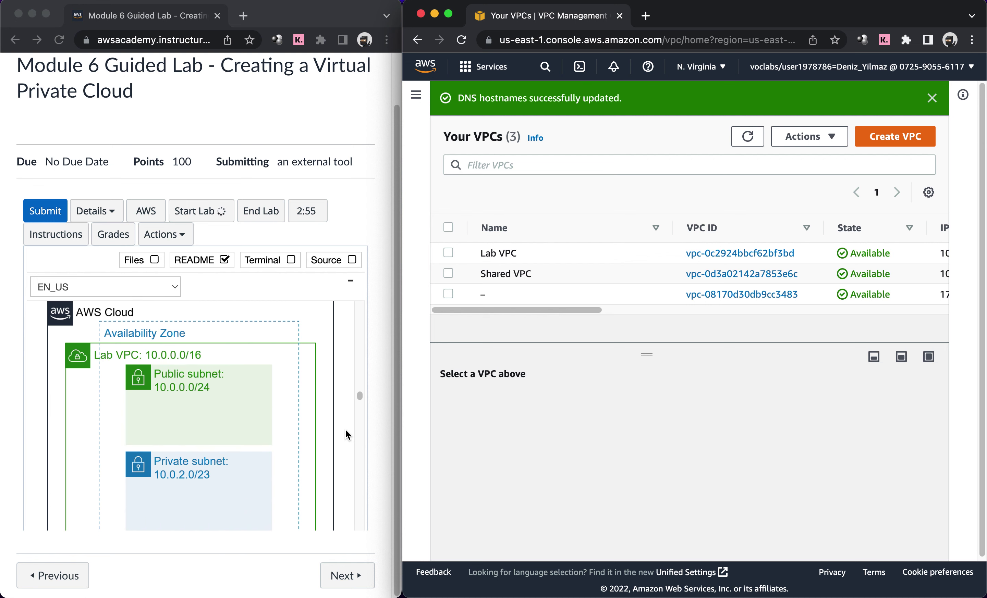
scroll(345, 429, down, 3)
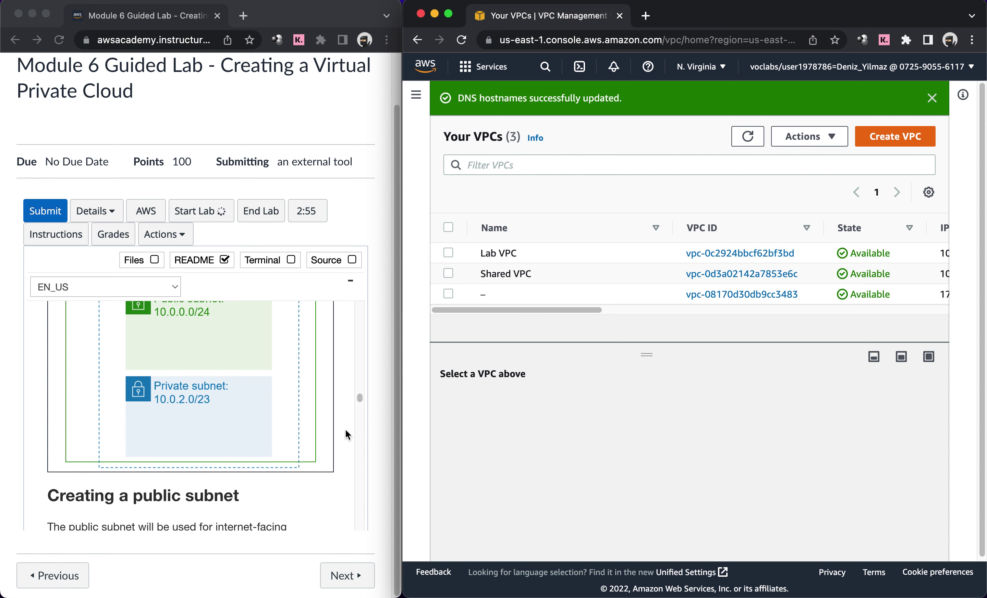
scroll(346, 430, down, 4)
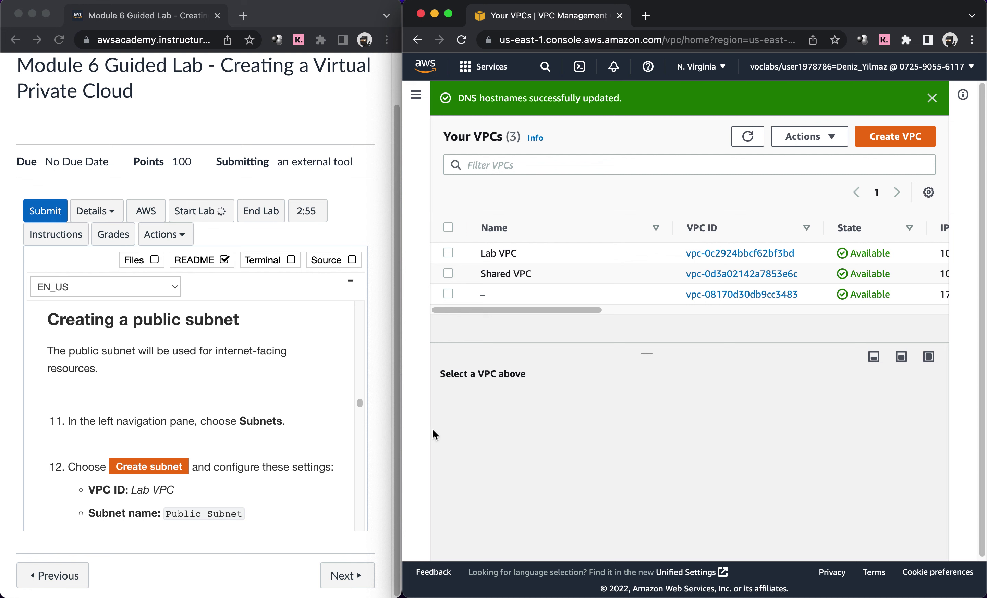
Step: Open the Subnets list with the navigation pane closed and start creating a subnet in Lab VPC
click(416, 95)
click(454, 278)
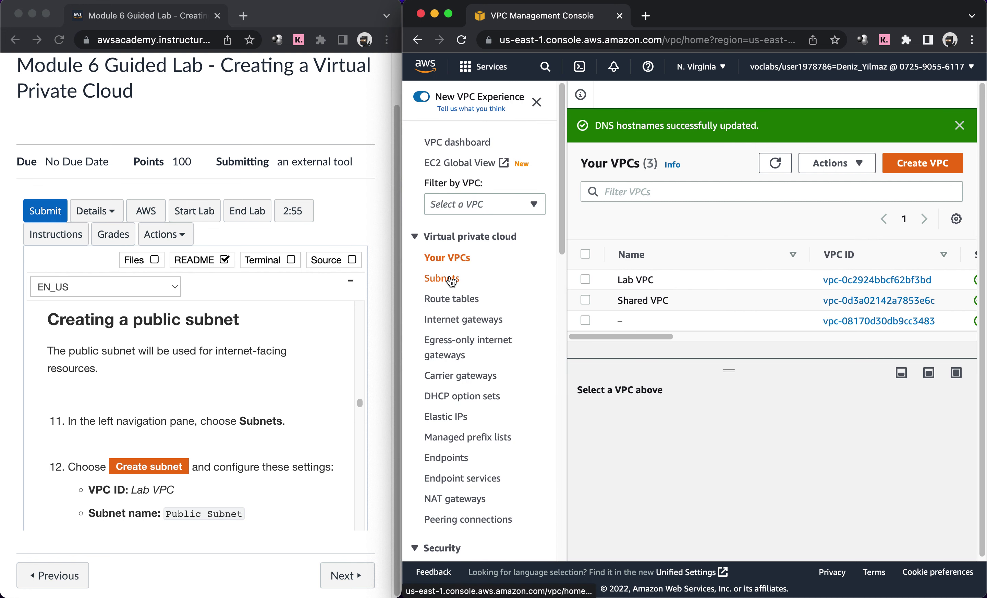
click(536, 102)
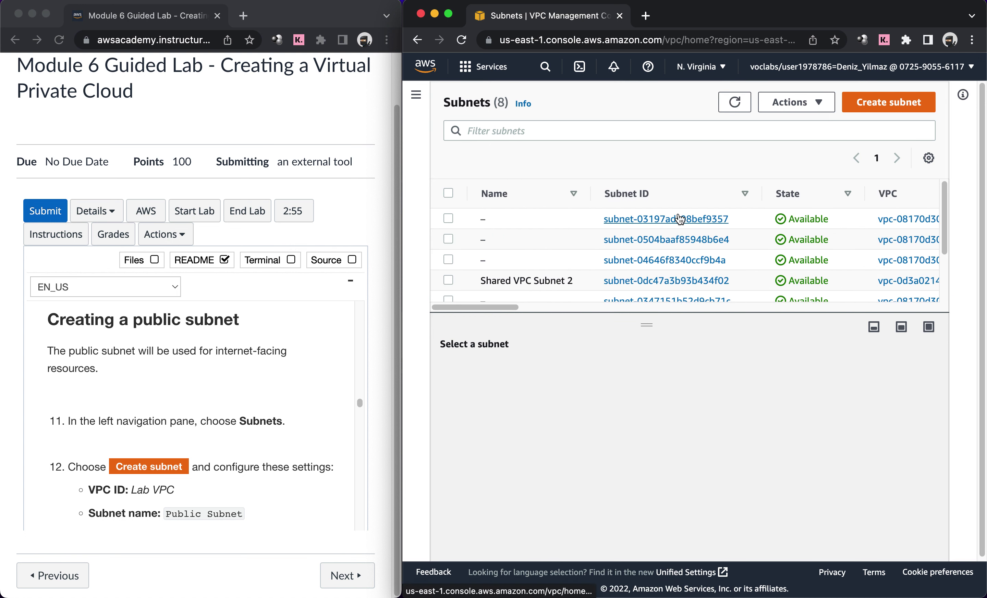
click(866, 105)
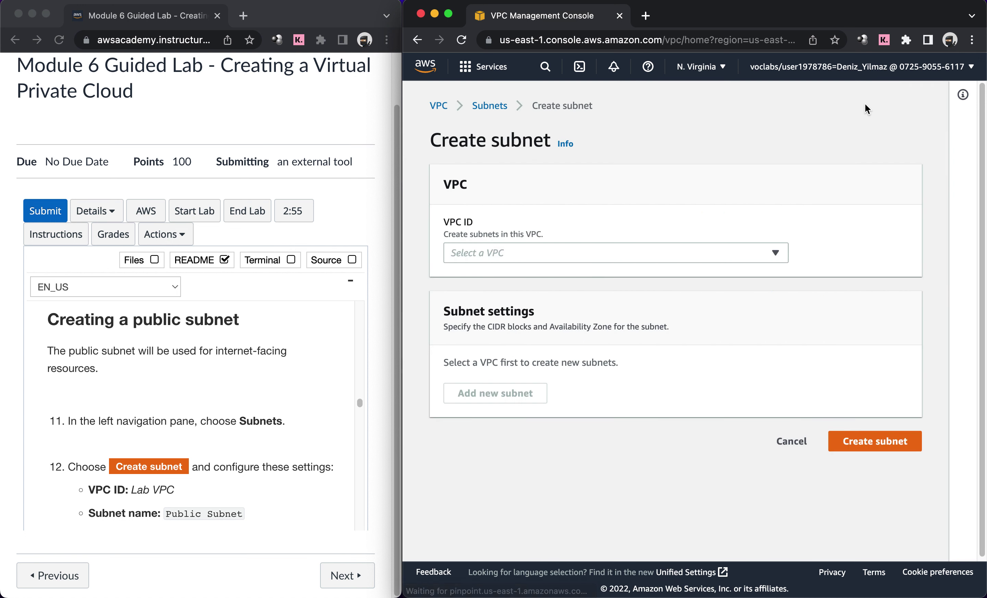
click(489, 253)
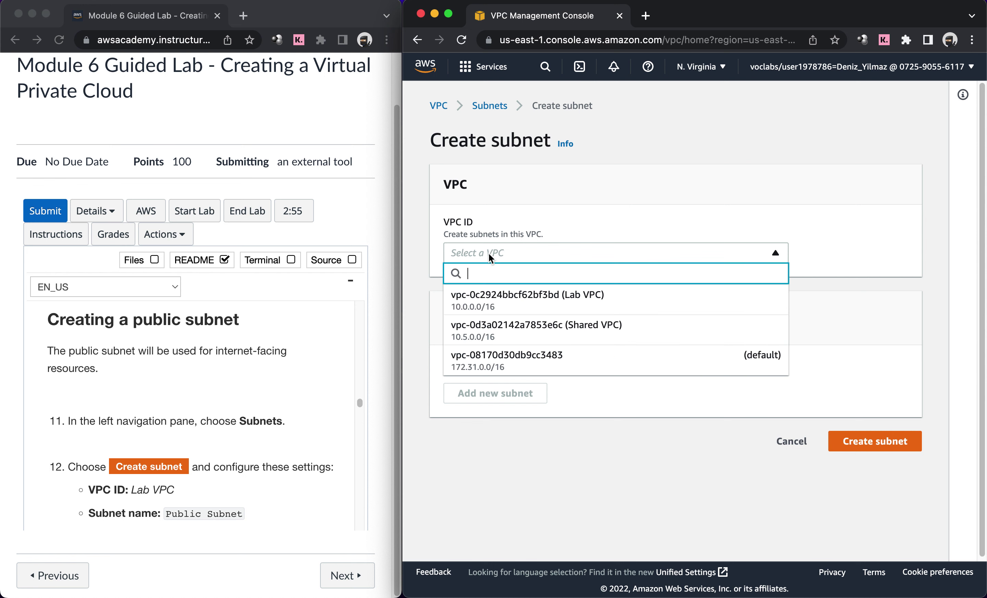
click(495, 303)
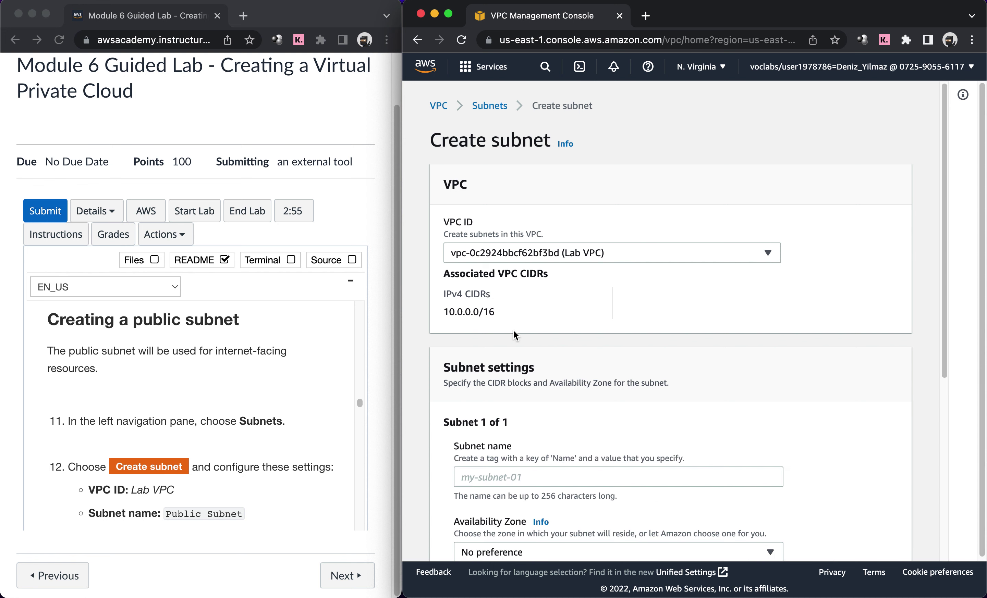
scroll(510, 363, down, 3)
click(495, 390)
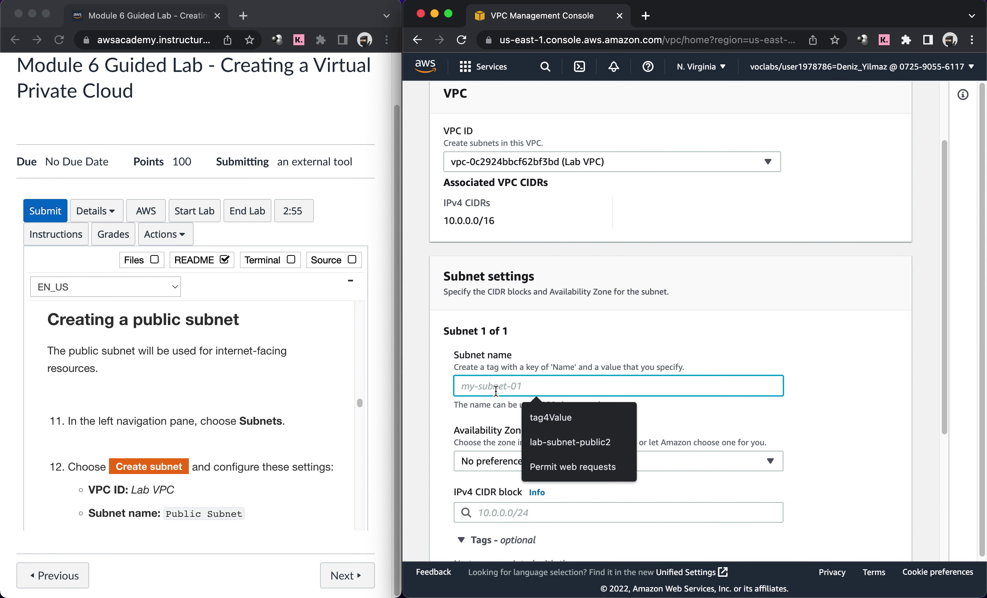
text(Lab )
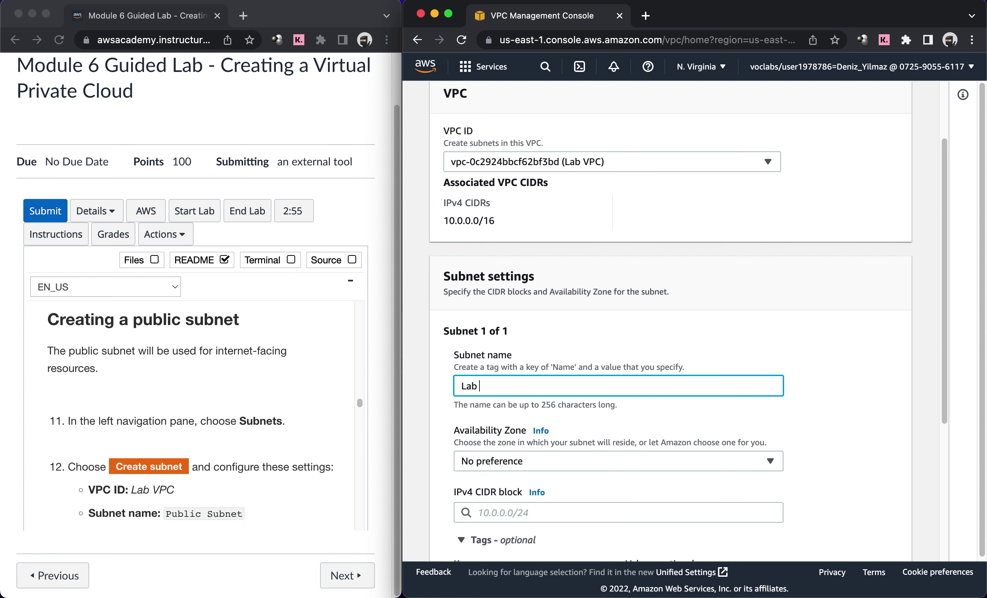
text(VPC)
Step: Following instruction 12, name the subnet Public Subnet and set its Availability Zone to US East (N. Virginia) / us-east-1a
scroll(505, 417, down, 2)
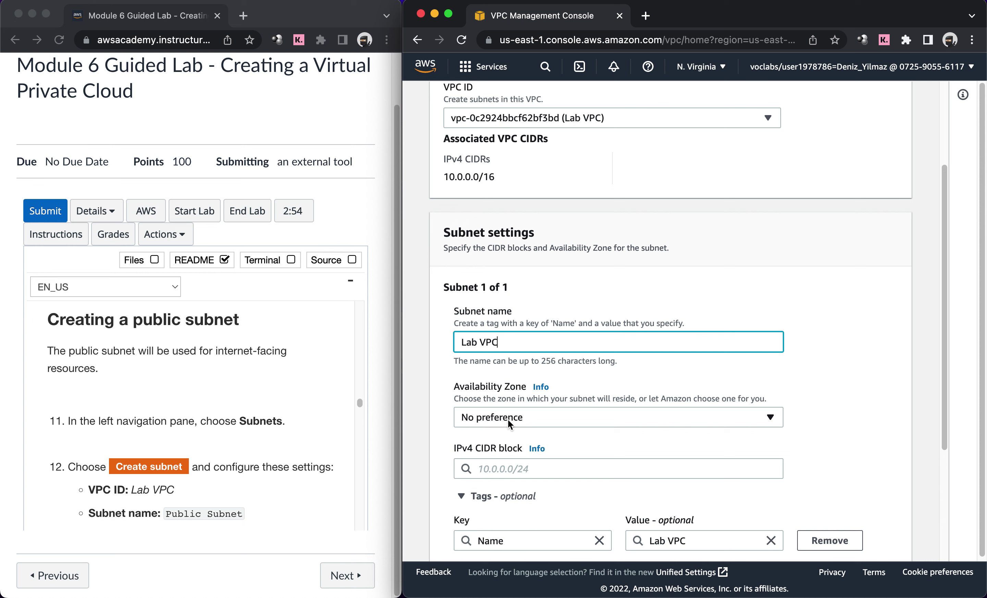
scroll(334, 454, down, 3)
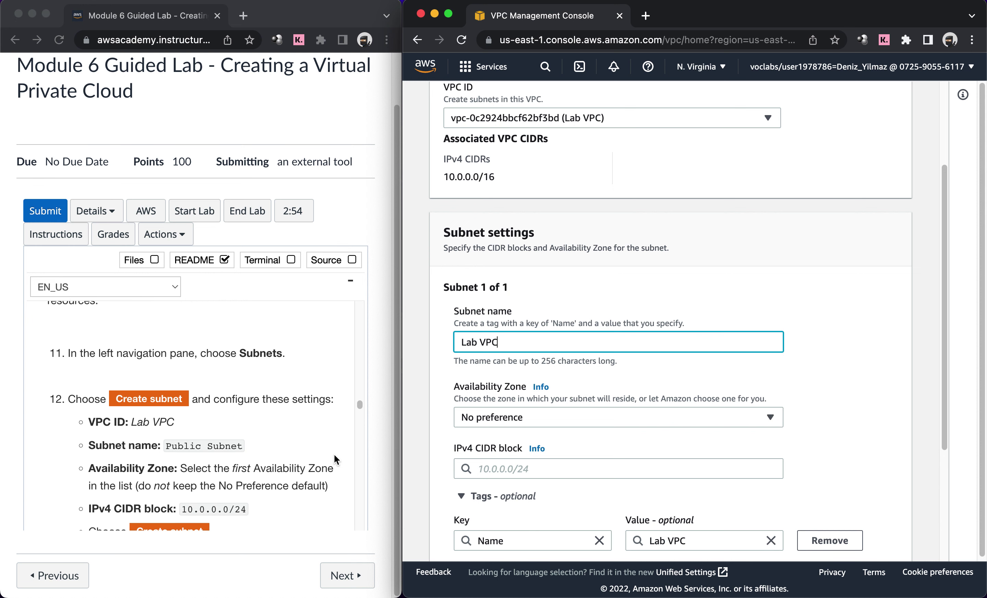
scroll(334, 454, down, 2)
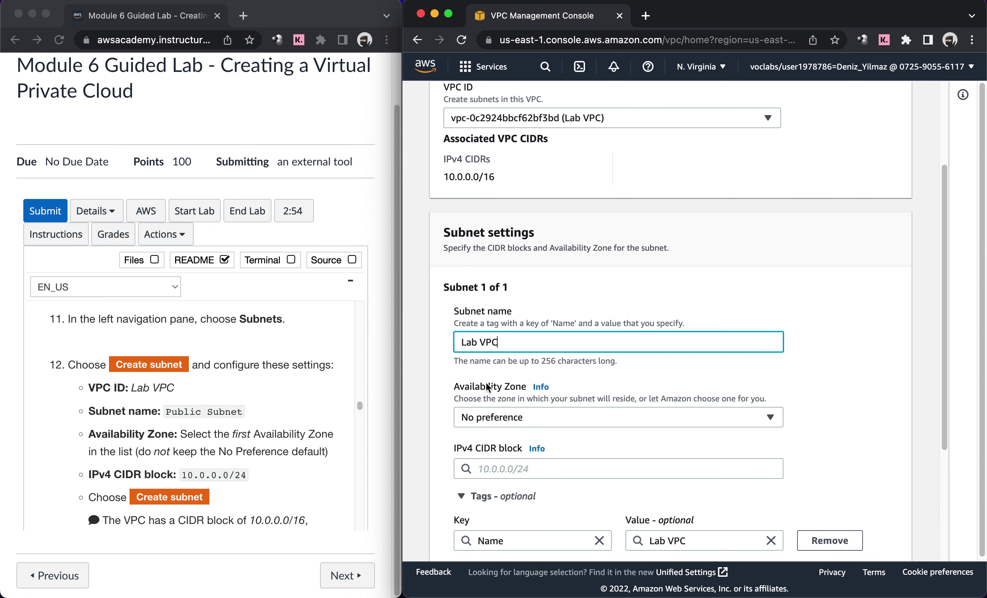
key(super+a)
text(Public Subnet)
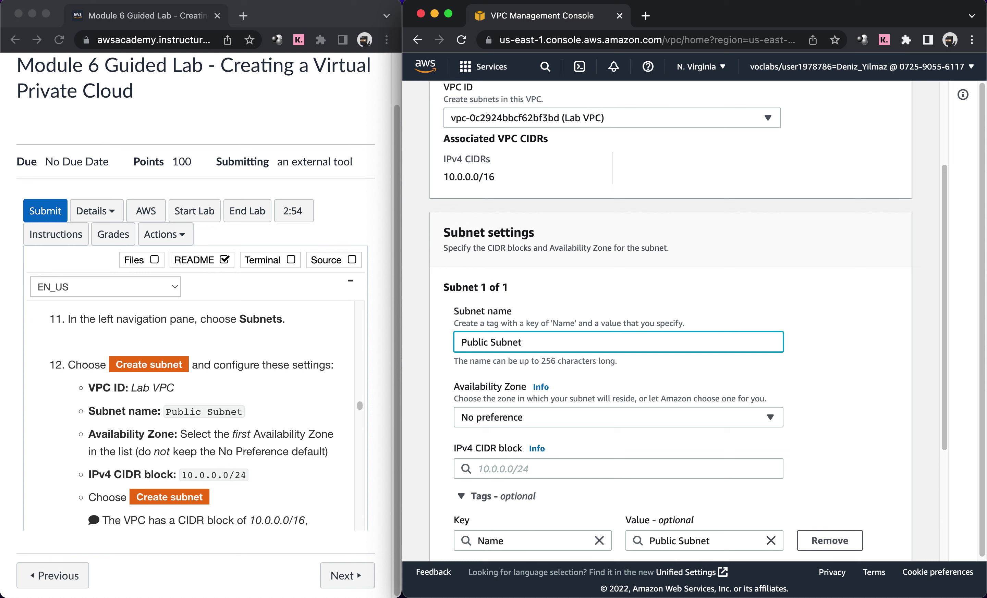
click(472, 419)
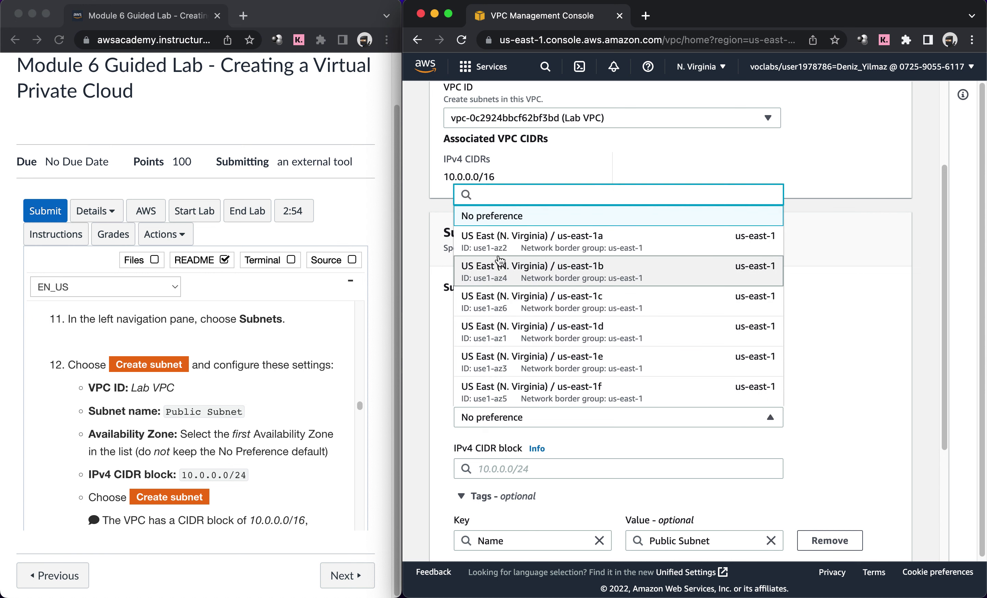
click(499, 238)
Step: Set the subnet's IPv4 CIDR block to 10.0.0.0/24 and create the subnet
scroll(529, 379, down, 2)
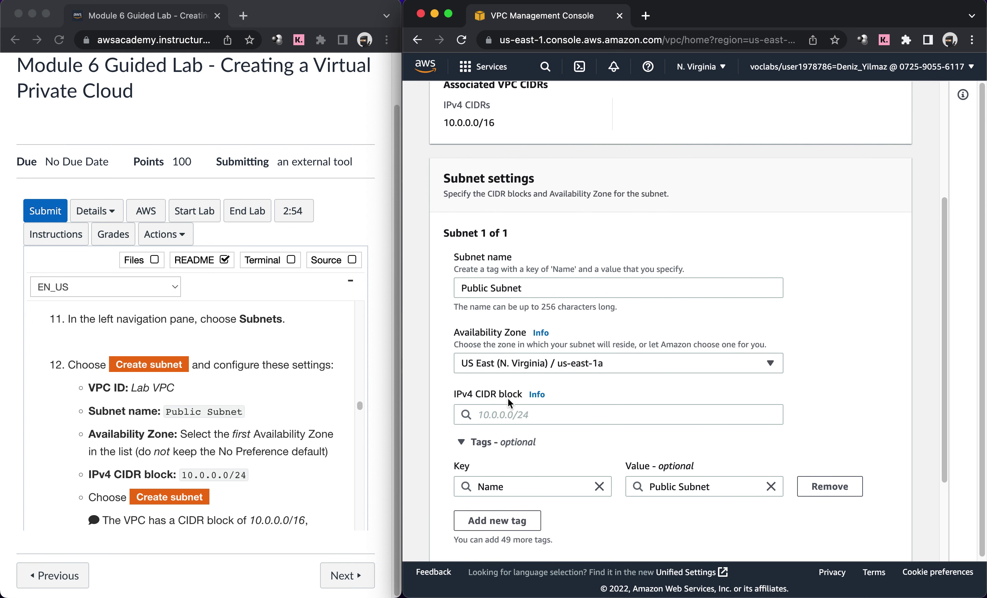
click(498, 411)
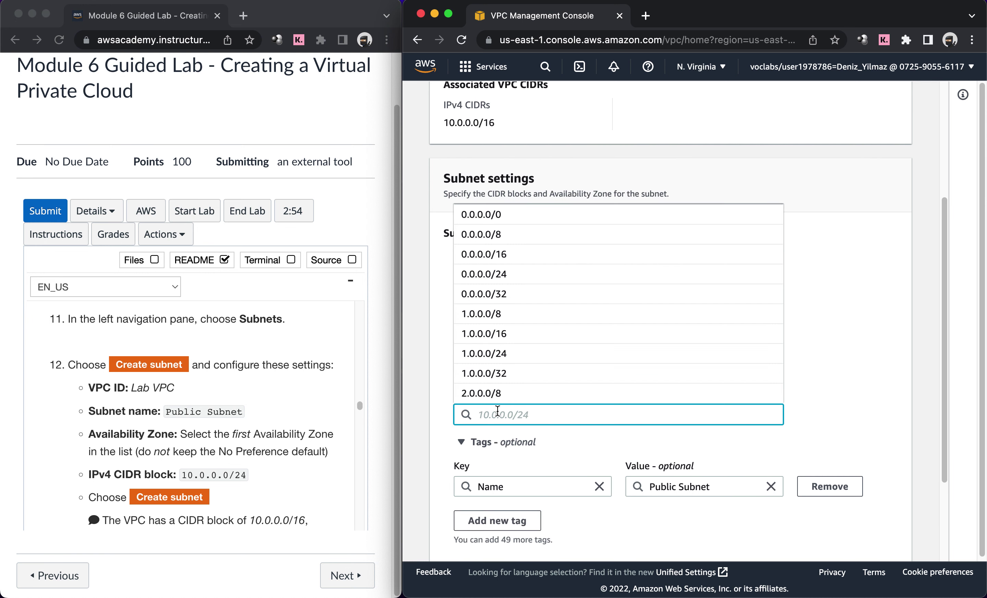
text(10.0)
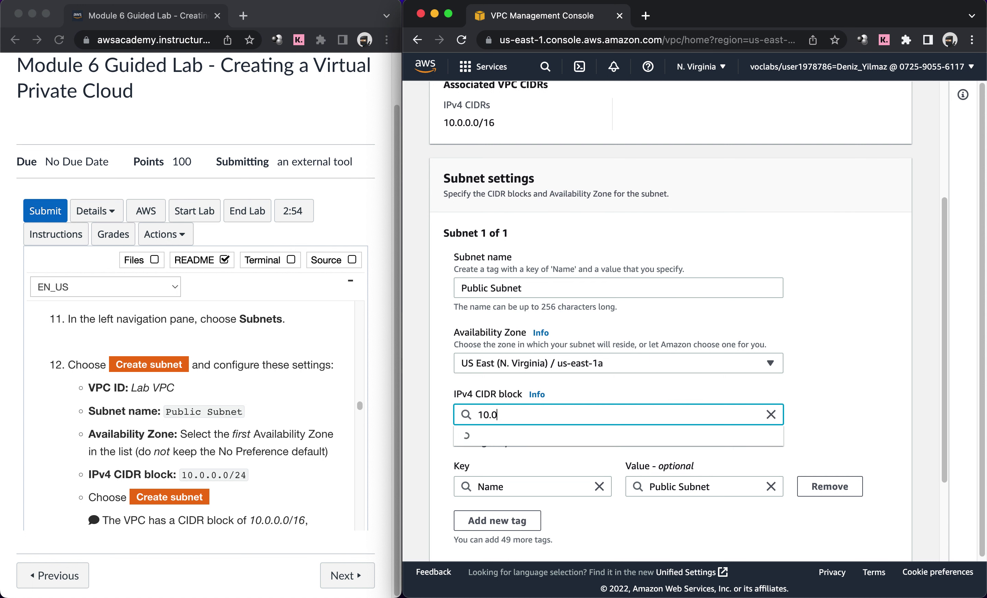
text(.0.0/2)
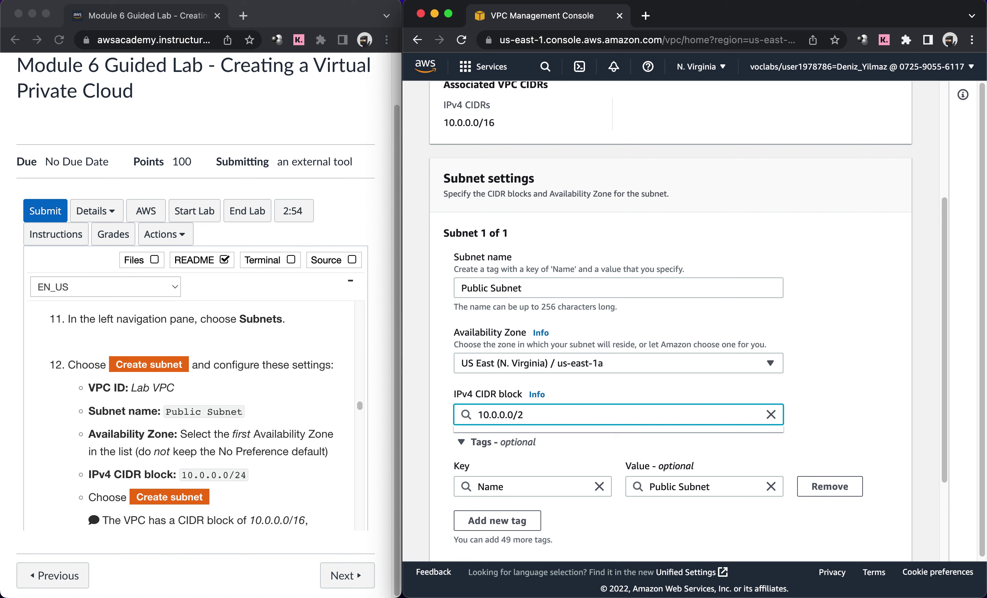
text(4)
click(520, 441)
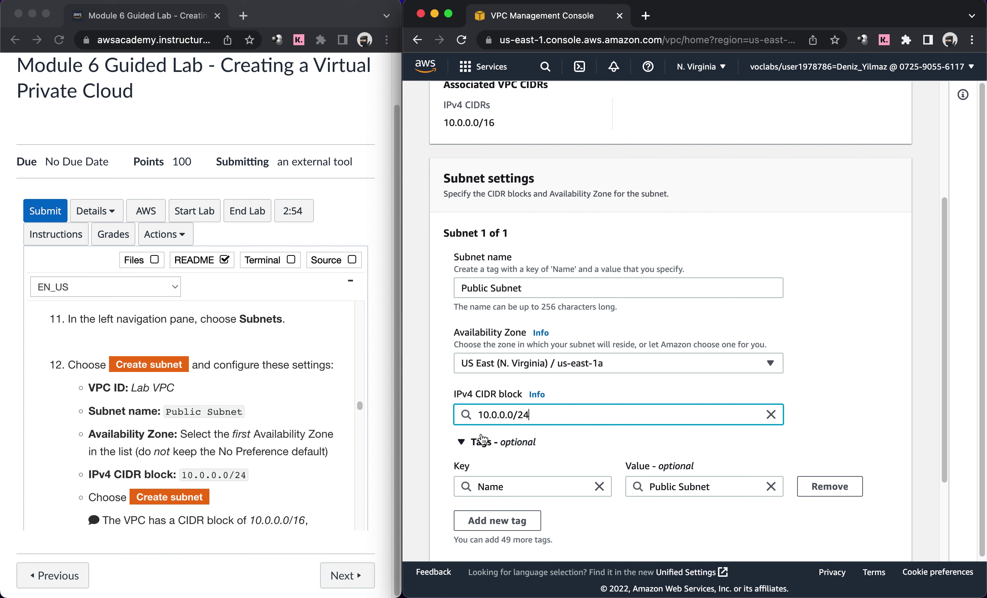
scroll(584, 419, down, 1)
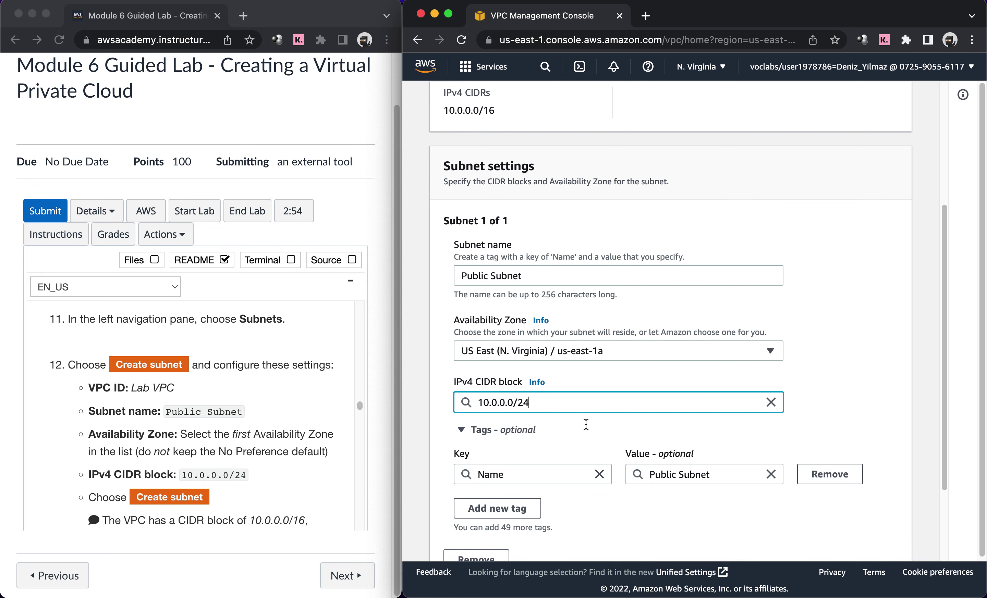
scroll(586, 424, down, 4)
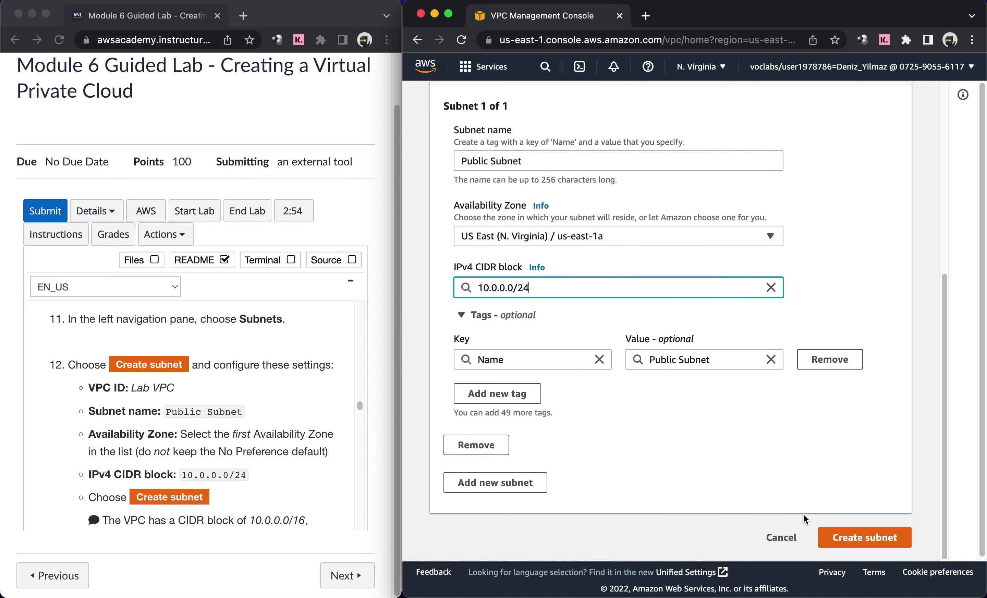
click(845, 541)
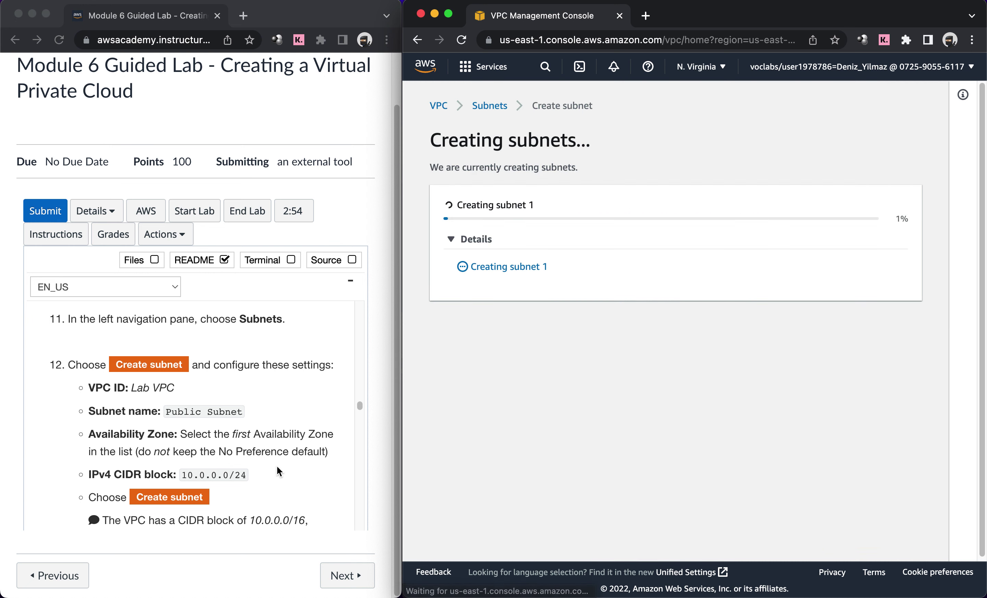
Step: Read the lab notes after instruction 12 on the subnet's CIDR range and automatic public IP assignment
scroll(277, 467, down, 1)
scroll(277, 466, down, 3)
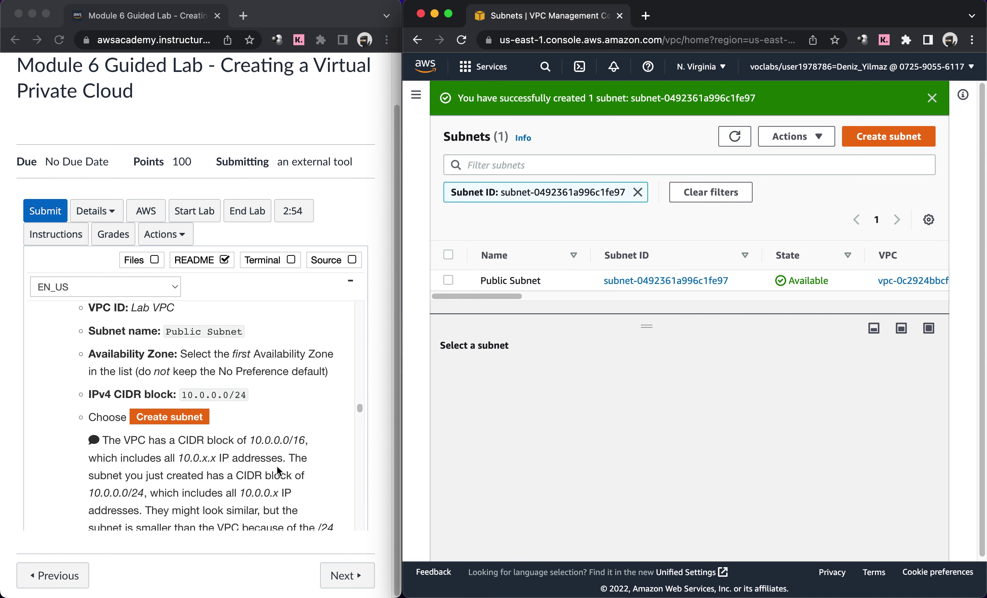
scroll(269, 439, down, 5)
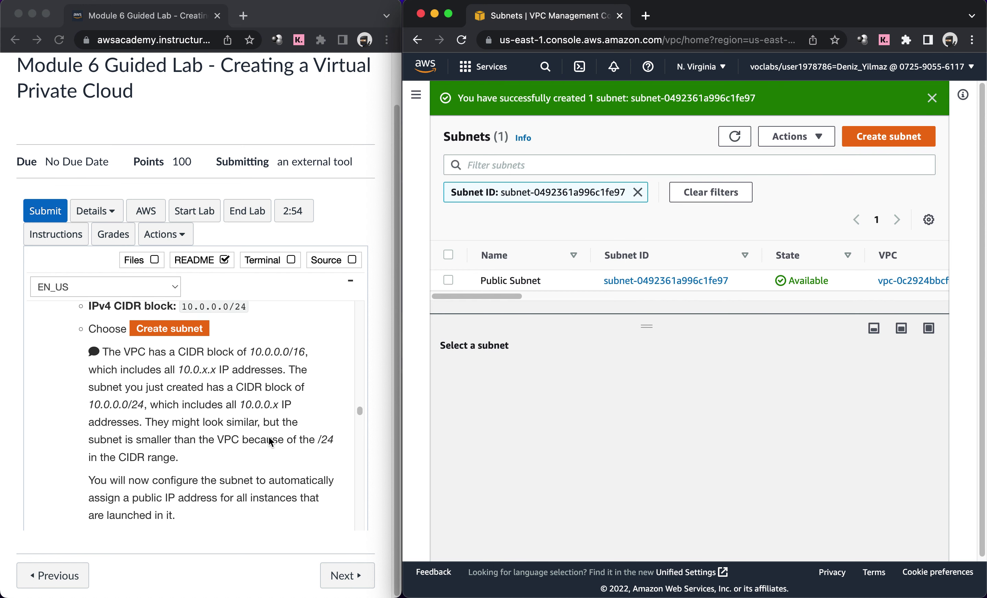
scroll(269, 437, down, 1)
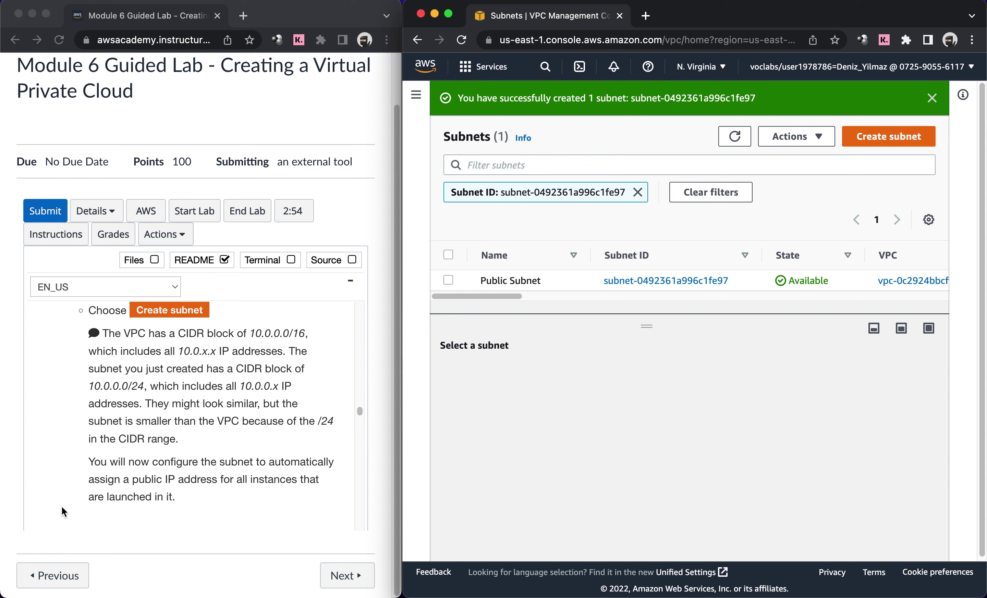
Step: Following instructions 13 and 14, enable auto-assign public IPv4 address in Public Subnet's settings and save
scroll(61, 506, down, 5)
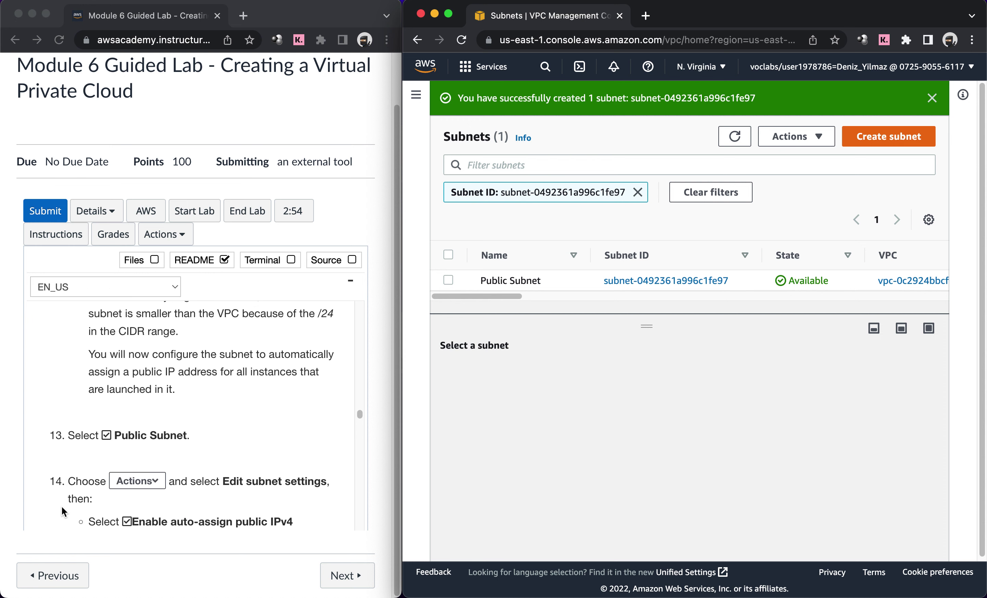
scroll(62, 507, down, 3)
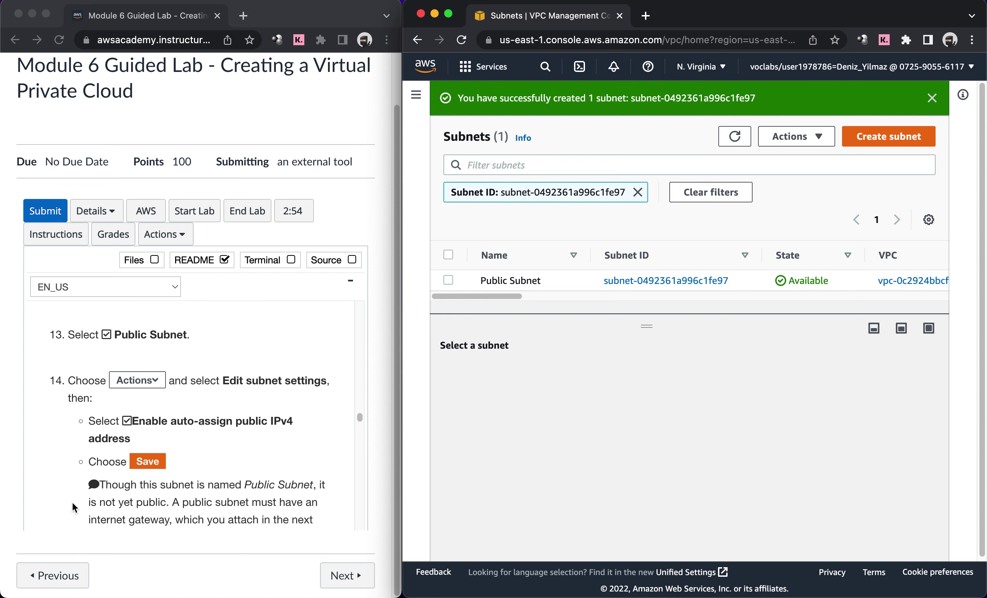
click(448, 280)
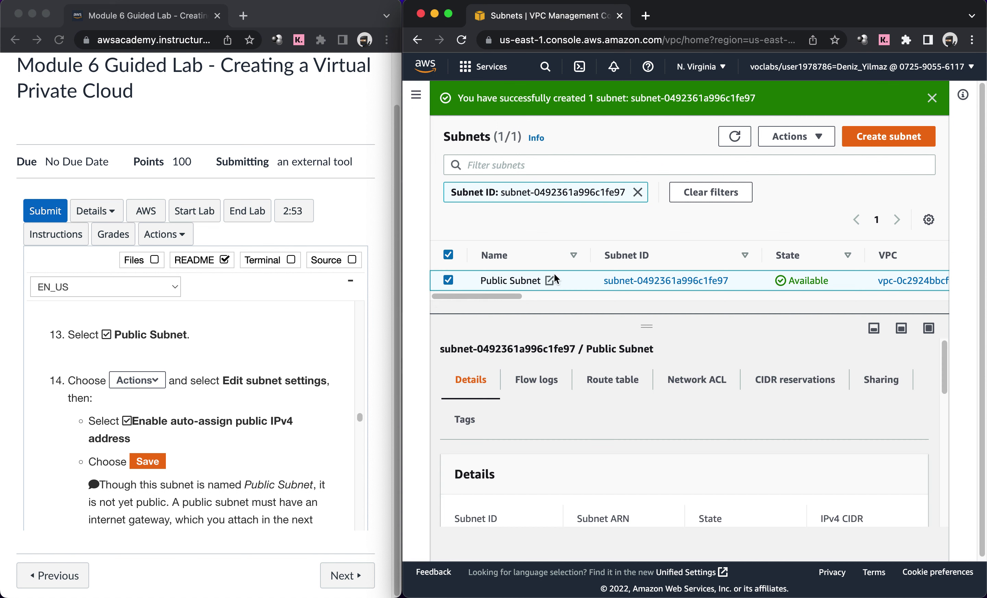
click(790, 139)
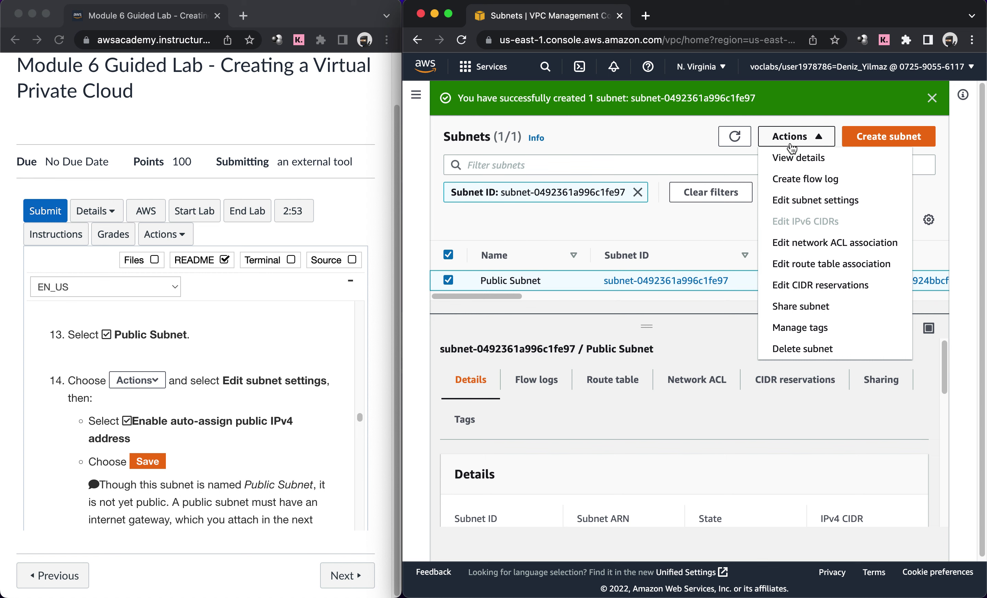
click(795, 200)
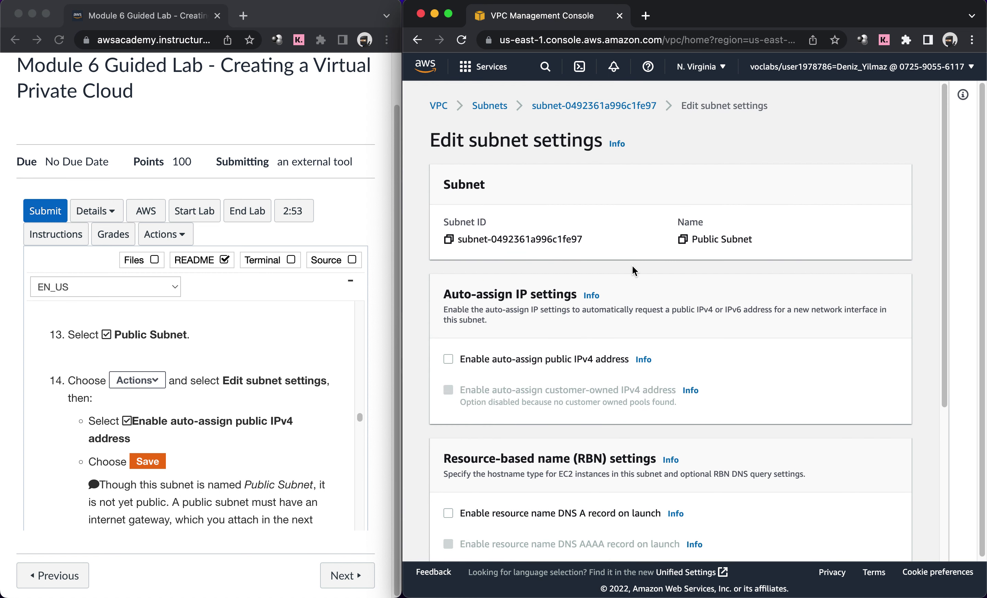
click(511, 362)
scroll(726, 383, down, 5)
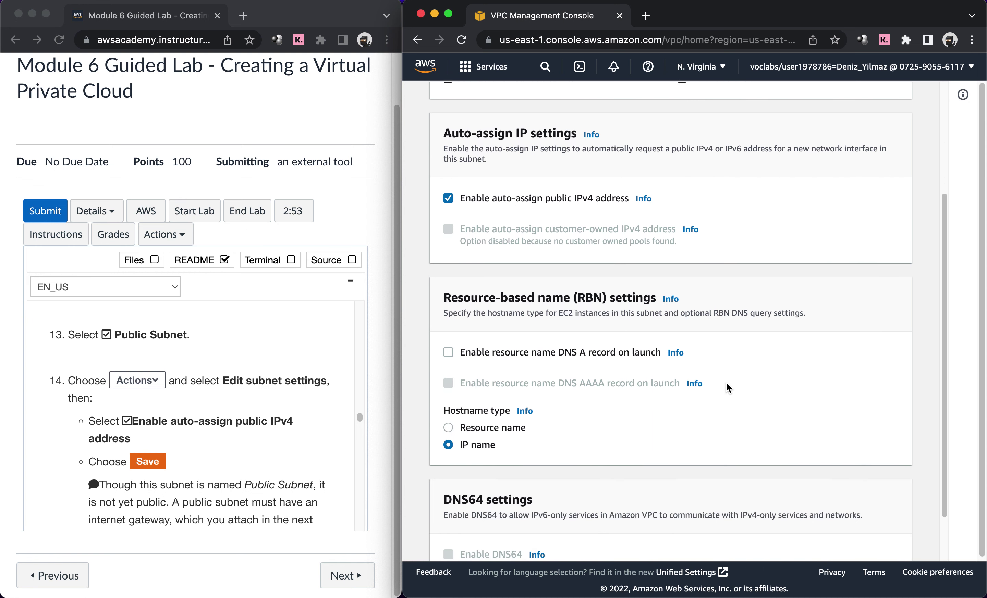
click(870, 537)
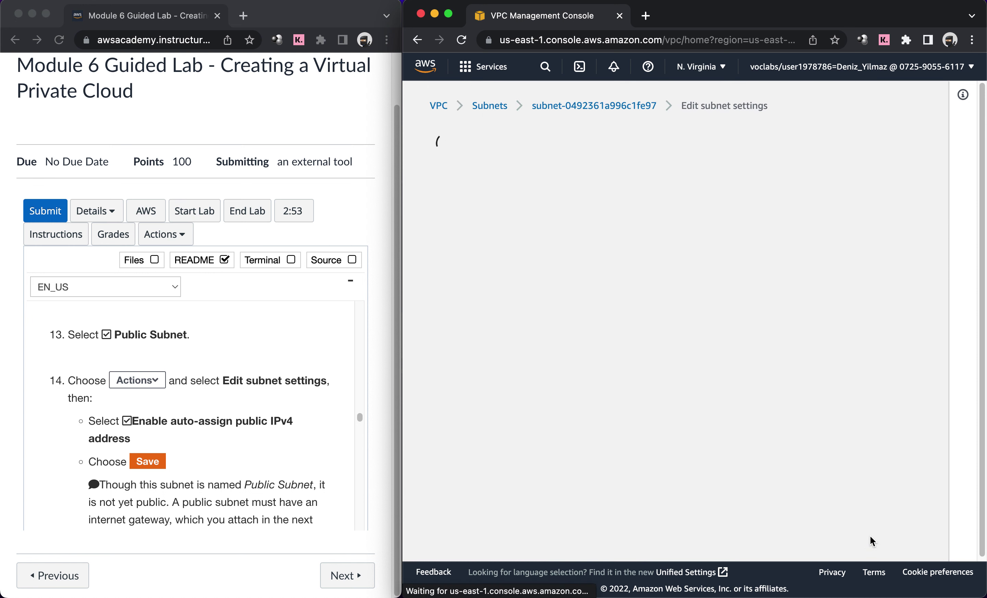
Step: Following instruction 15 on creating a private subnet, start creating another subnet in Lab VPC
scroll(295, 475, down, 3)
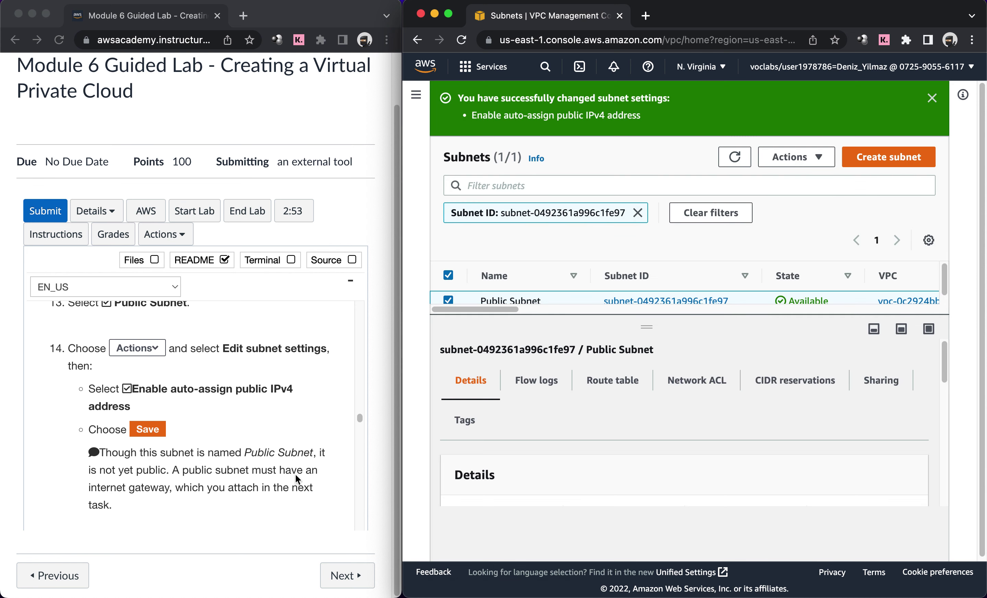
scroll(295, 479, down, 1)
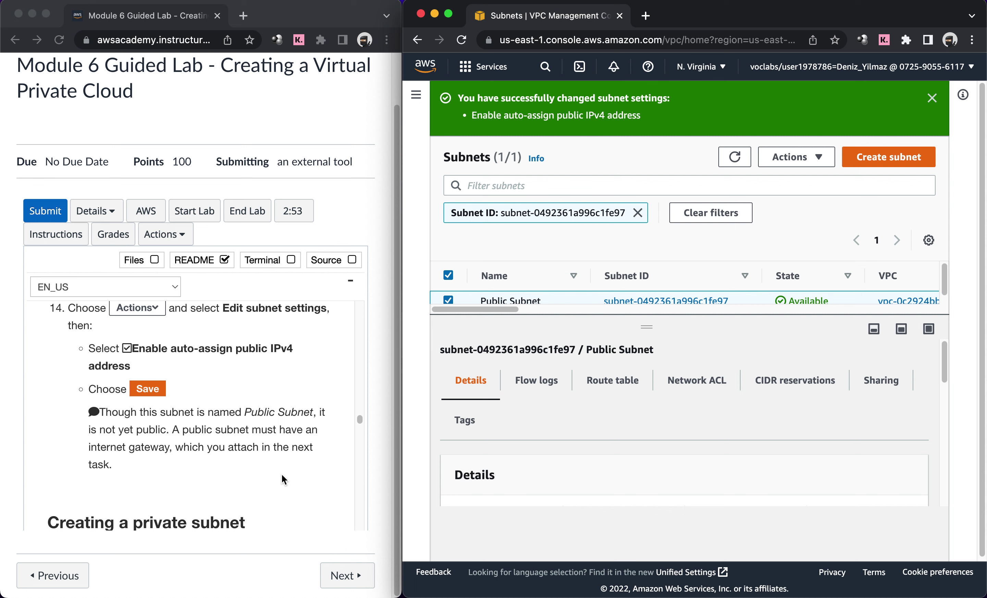
scroll(282, 475, down, 6)
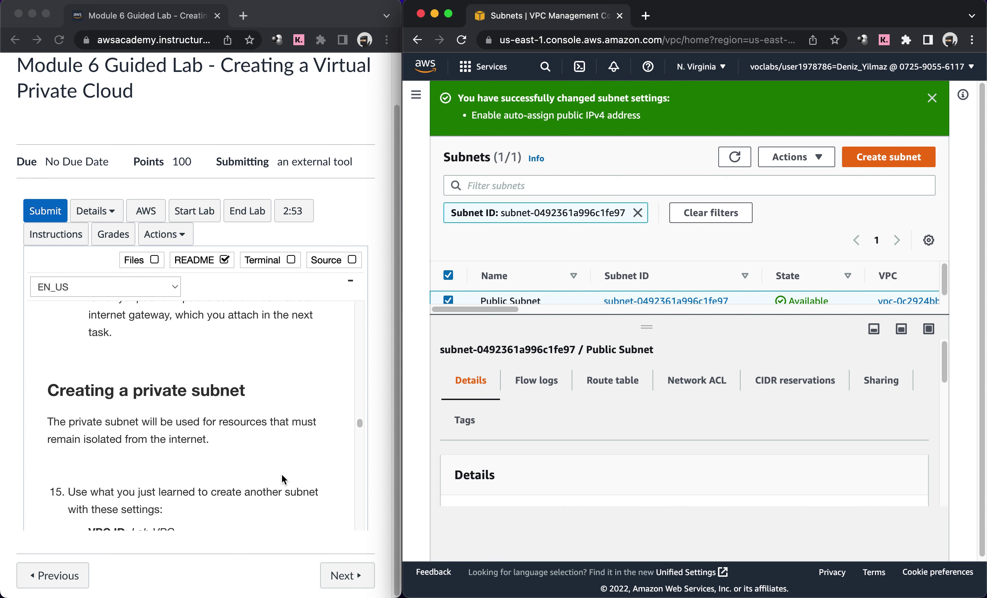
scroll(281, 475, down, 3)
scroll(282, 474, up, 1)
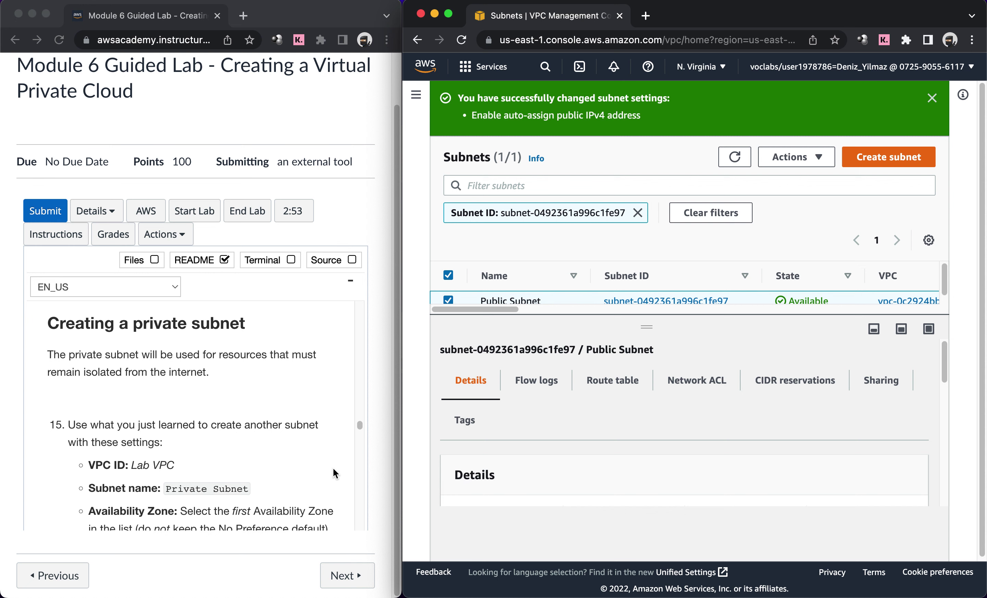
click(875, 161)
click(598, 252)
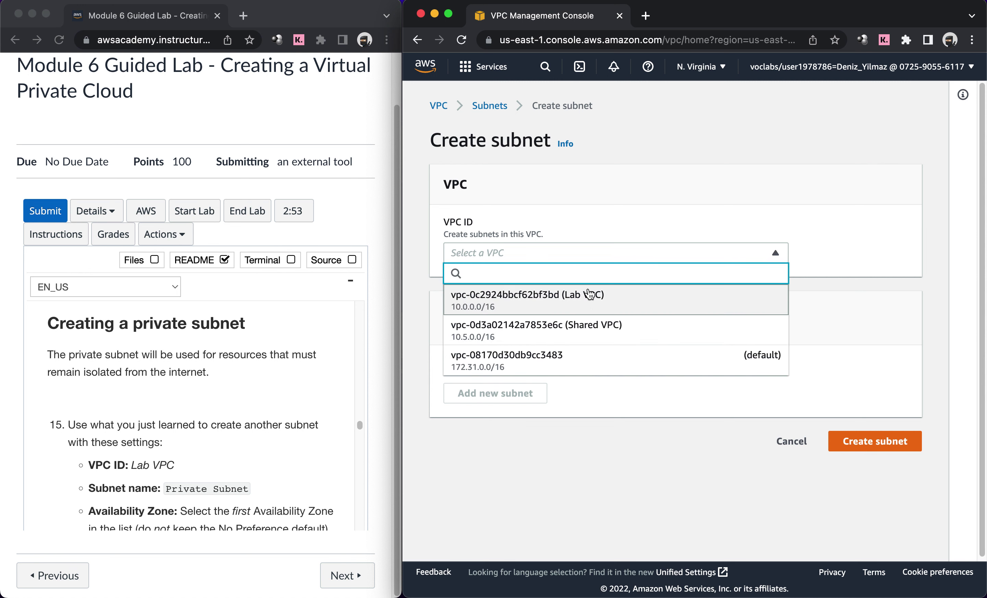
click(590, 302)
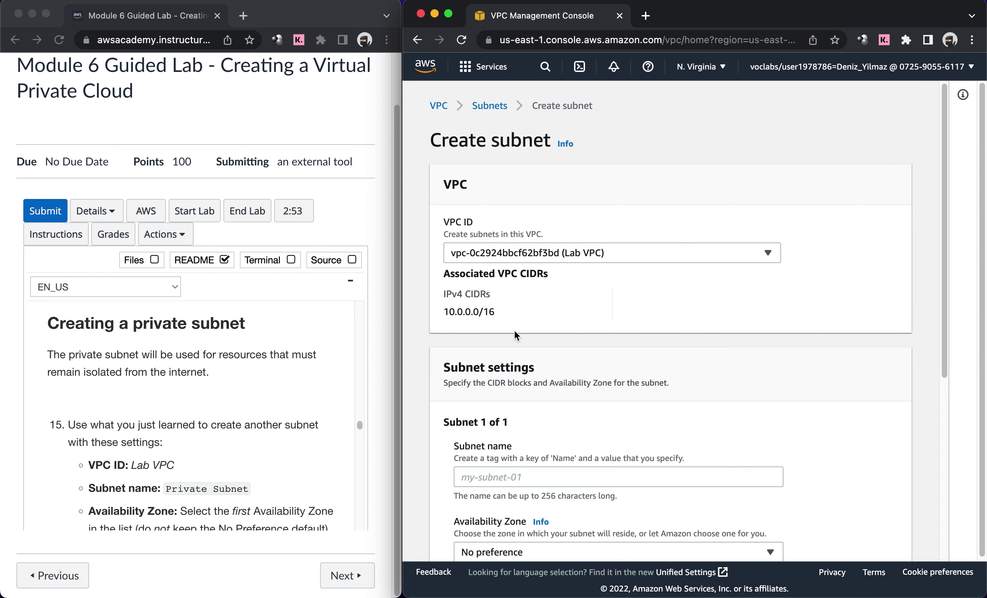
Step: Name the subnet Private Subnet and set its Availability Zone to US East (N. Virginia) / us-east-1a
scroll(514, 330, down, 3)
click(488, 385)
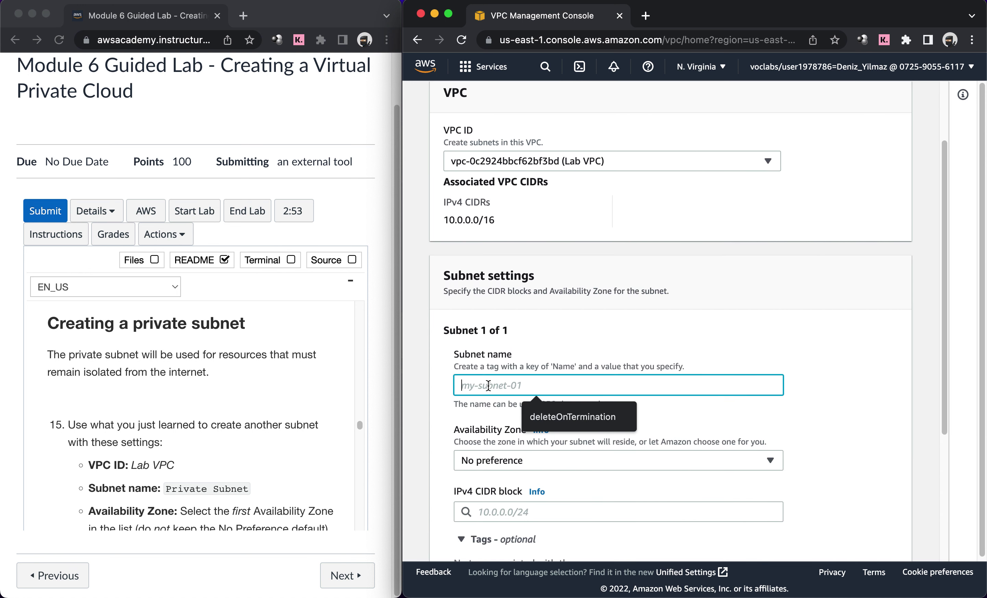
text(Privat)
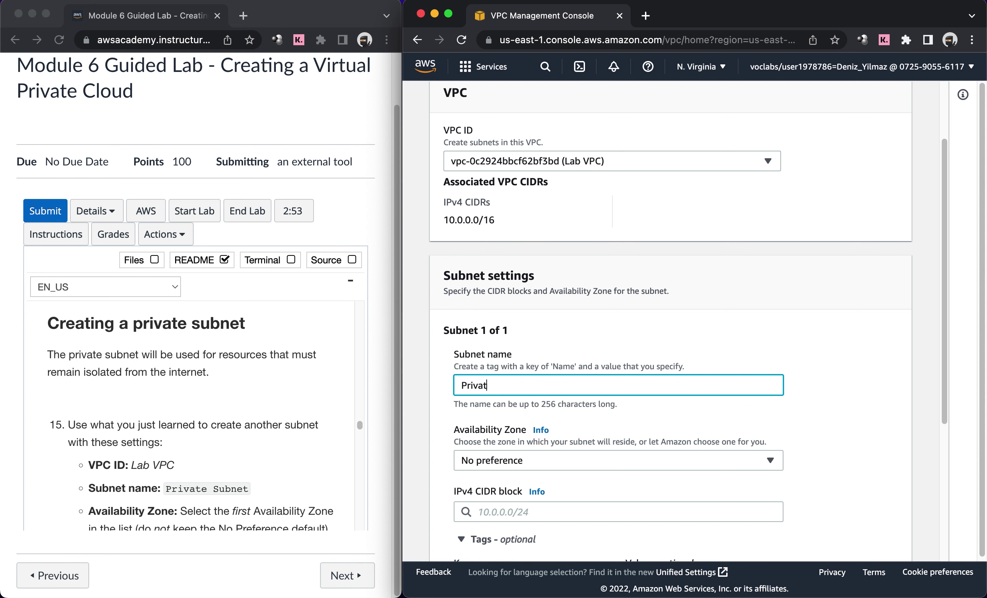
text(e Subnet)
scroll(490, 405, down, 2)
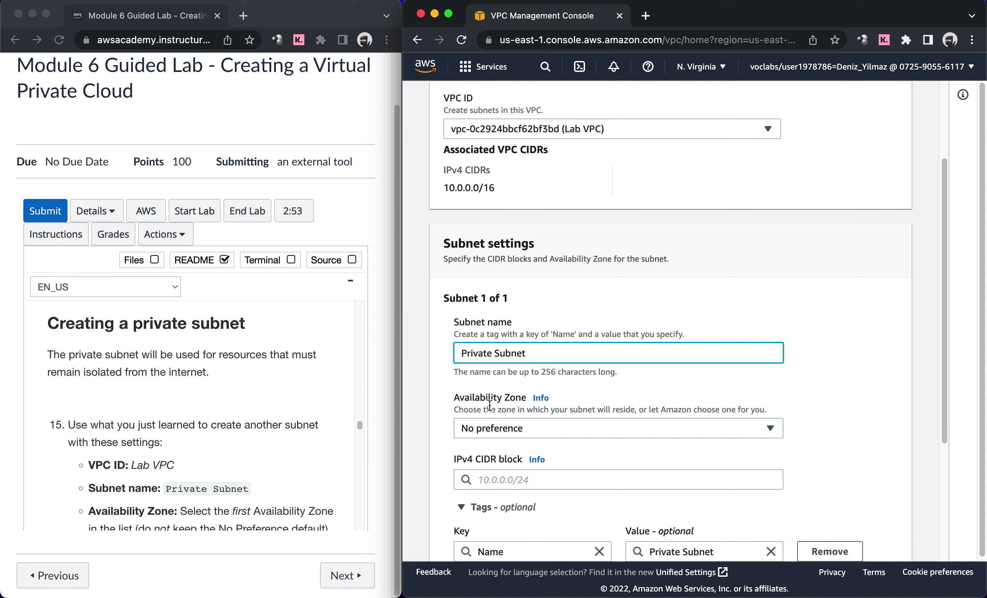
click(493, 423)
click(495, 259)
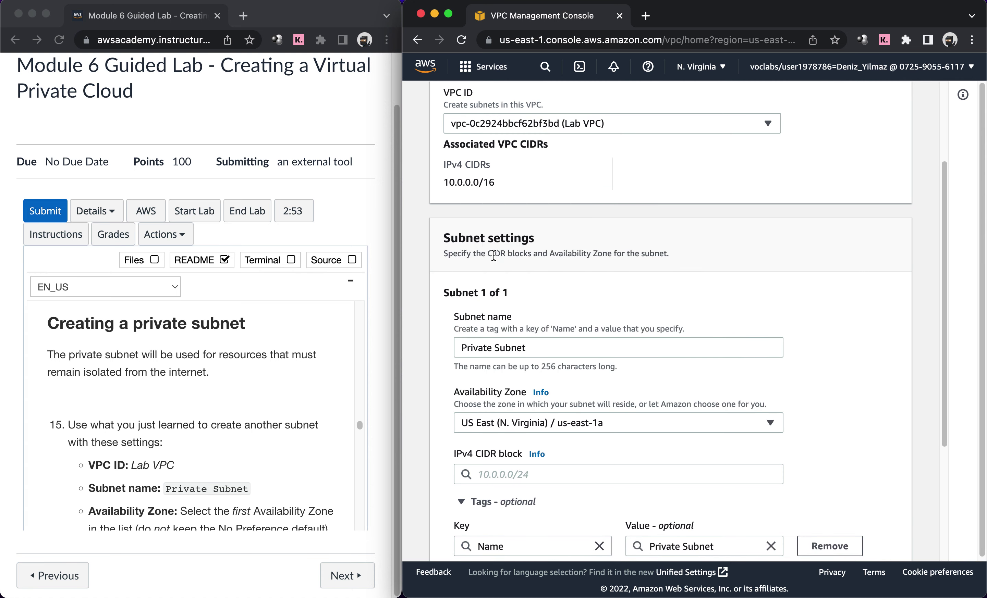
Step: Set the private subnet's IPv4 CIDR block to 10.0.2.0/23, as given in instruction 15
scroll(521, 352, down, 3)
scroll(522, 355, down, 1)
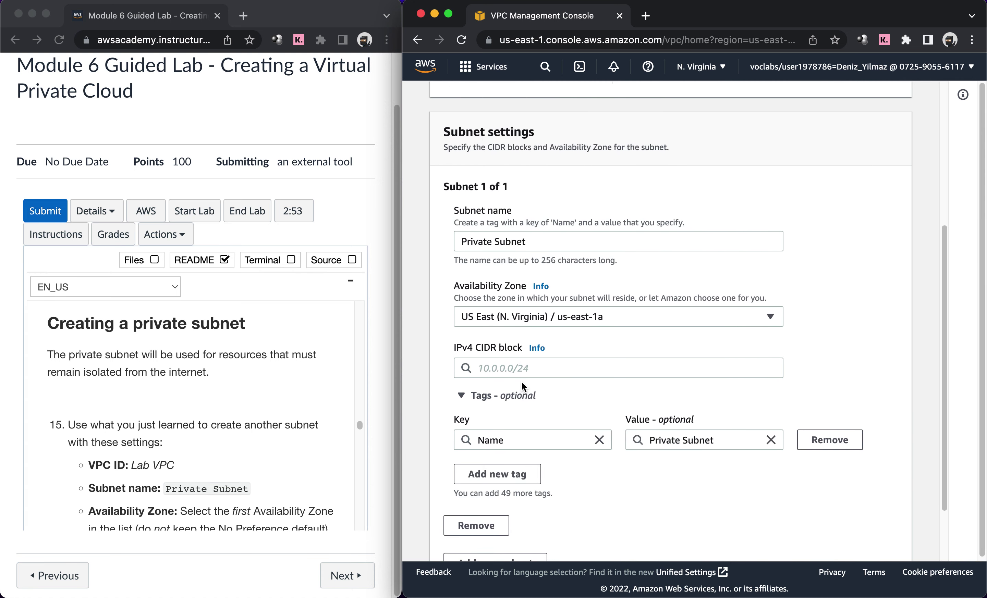
scroll(343, 449, down, 5)
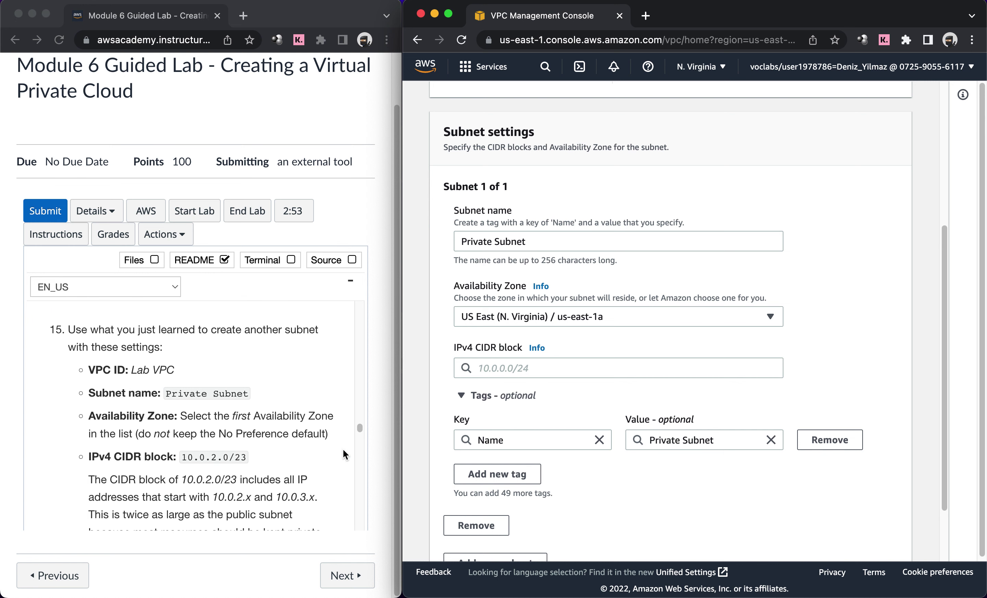
scroll(343, 449, down, 1)
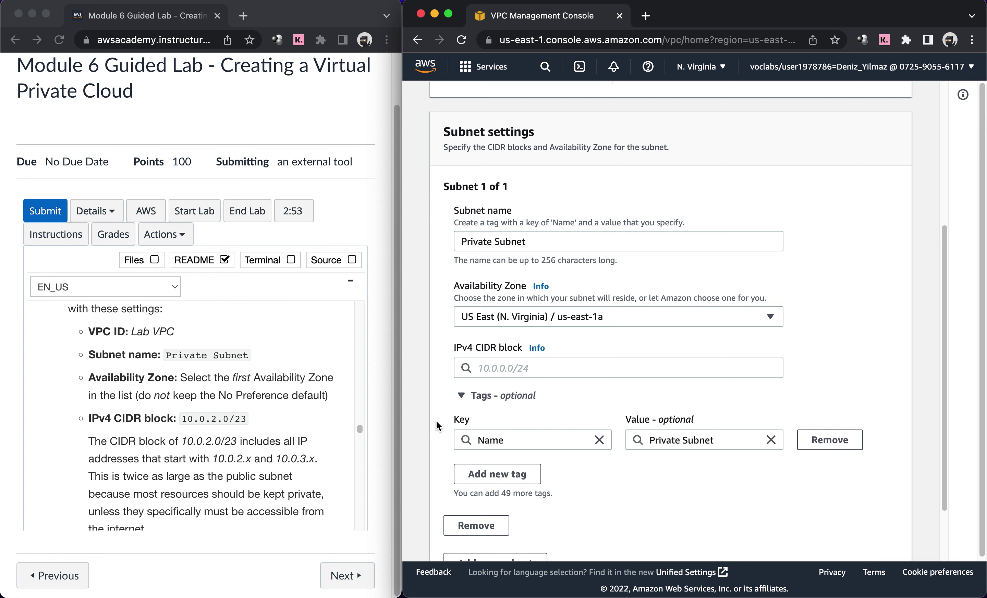
click(492, 367)
text(10.0.2.0)
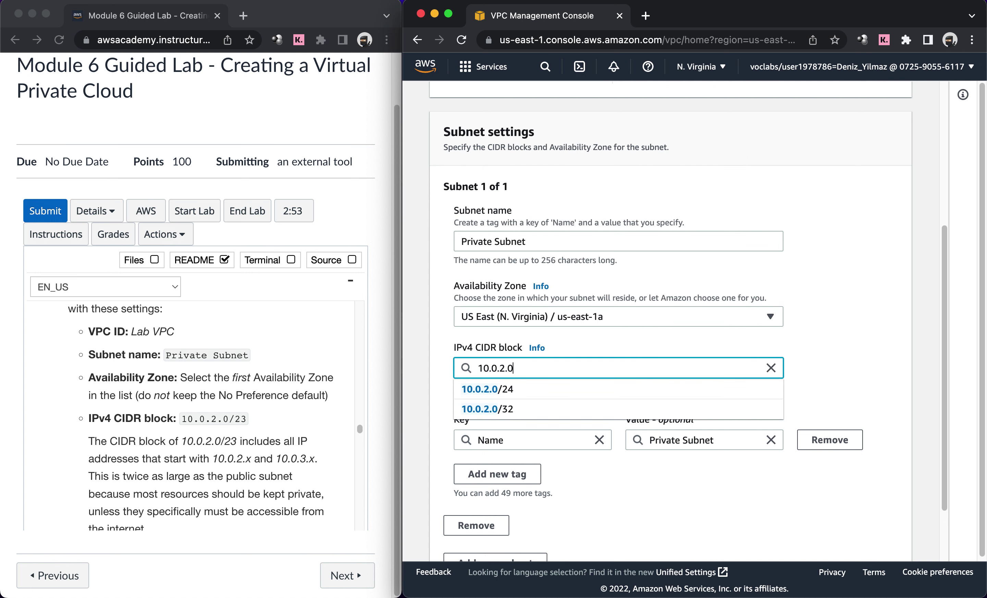
text(/)
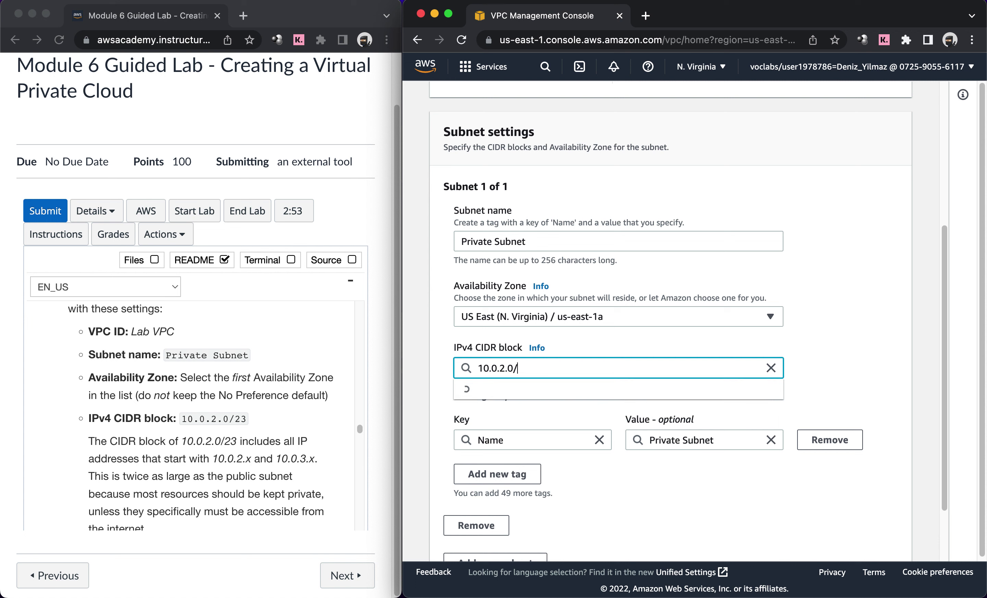
text(23)
click(483, 391)
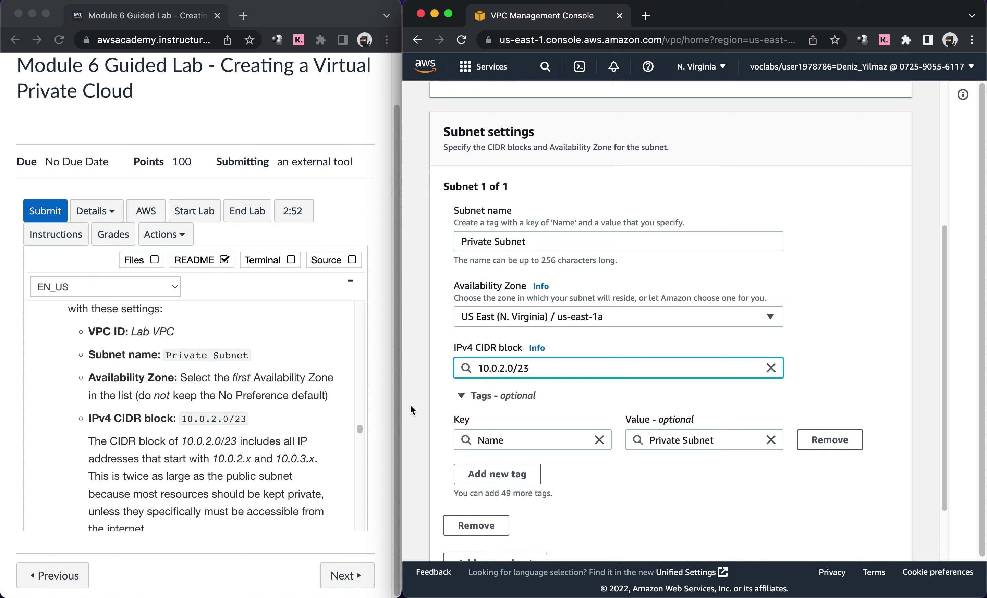
Step: Read the remaining notes of instruction 15 on the CIDR block and create the private subnet
scroll(314, 486, down, 3)
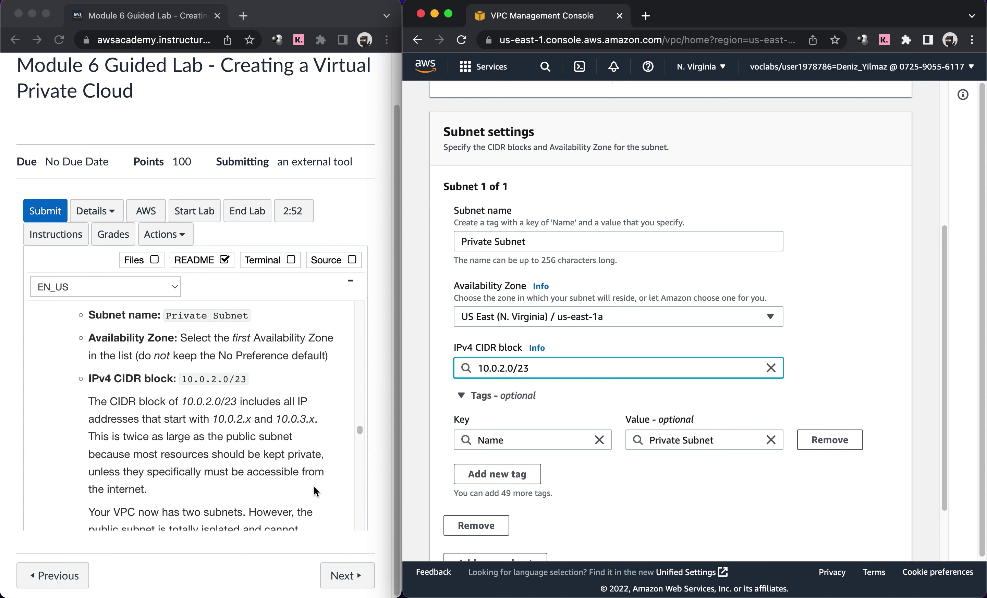
scroll(314, 487, down, 3)
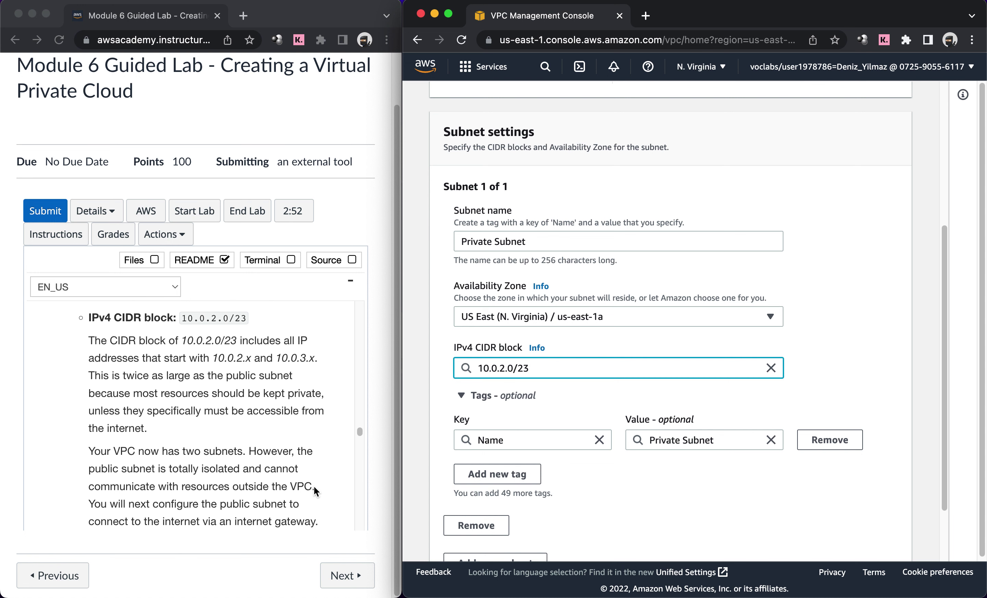
scroll(314, 487, down, 1)
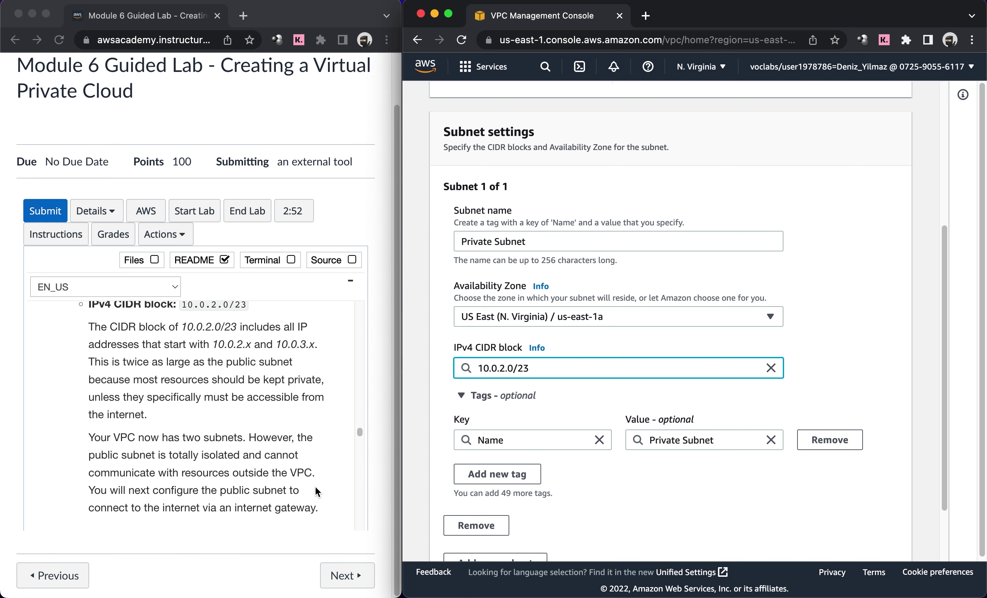
scroll(706, 472, down, 3)
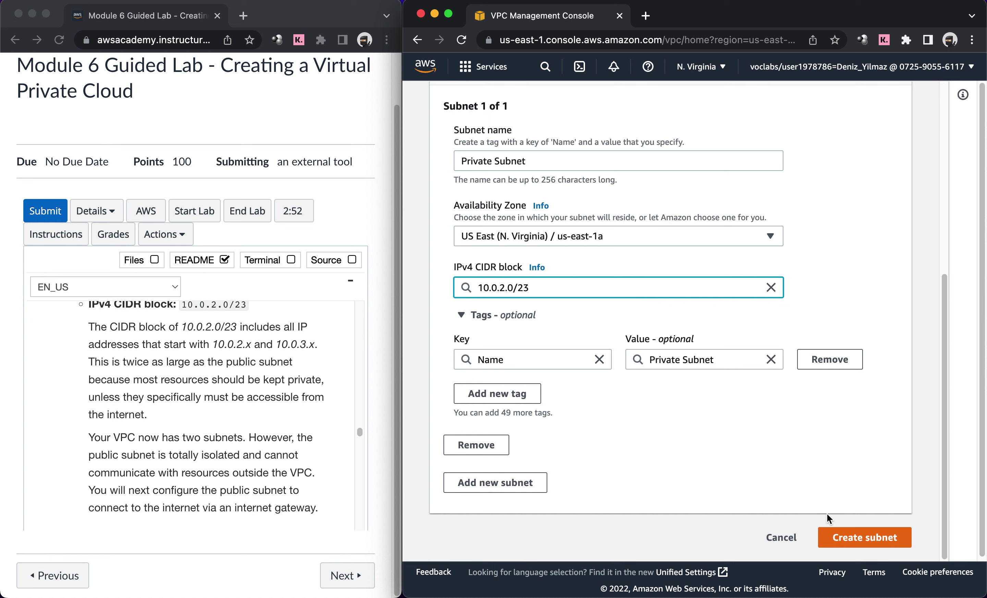
click(836, 533)
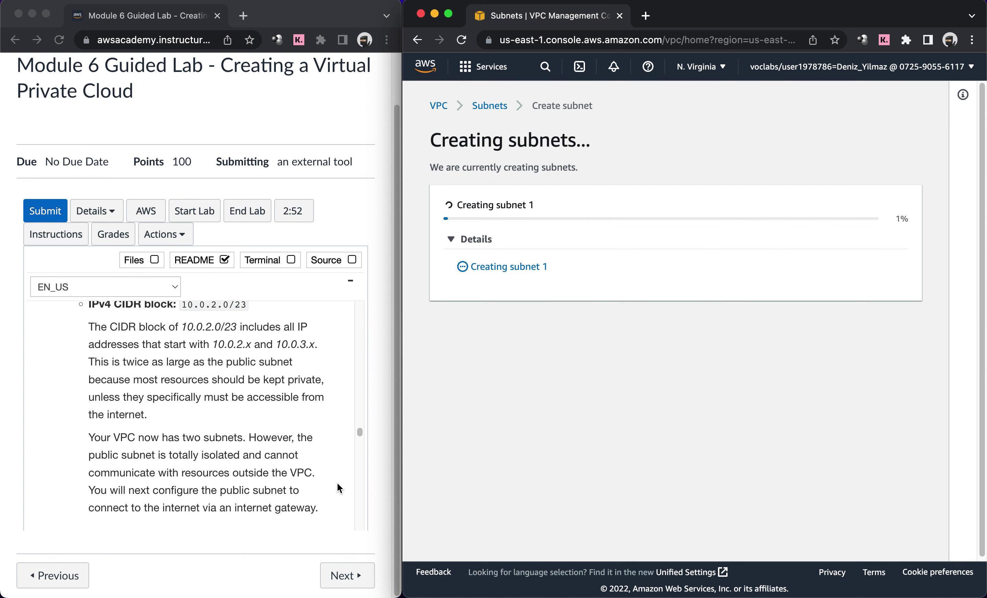
Step: Read the lab's Task 3 introduction on what an internet gateway is and which purposes it serves
scroll(337, 484, down, 2)
scroll(337, 484, down, 3)
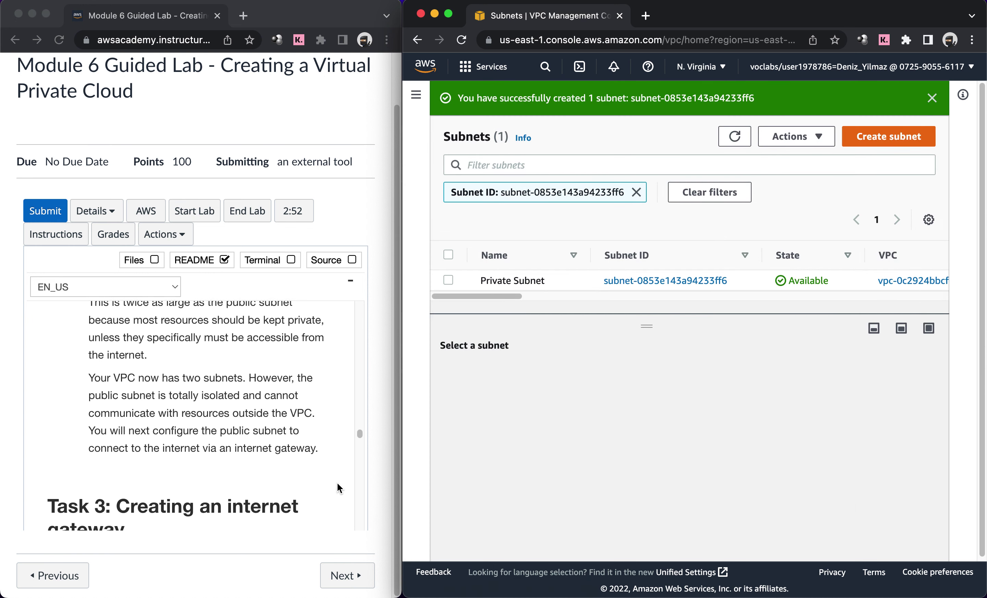
scroll(337, 484, down, 5)
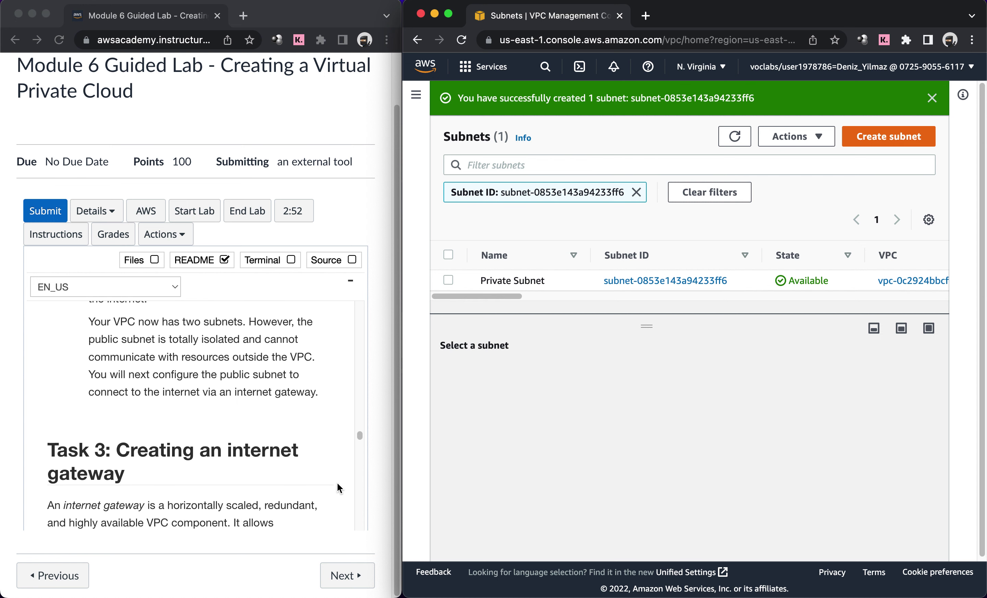
scroll(337, 484, down, 2)
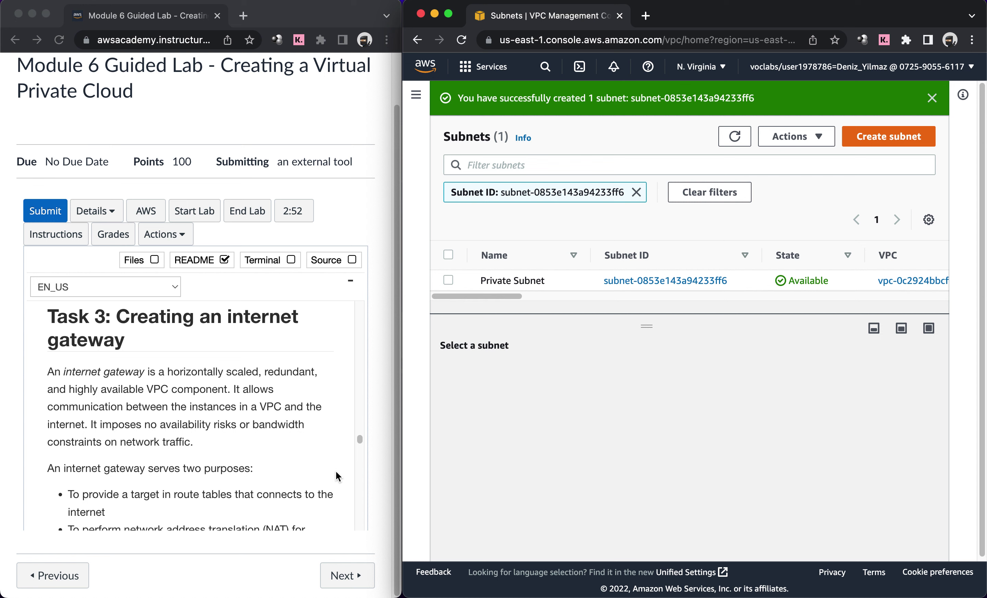
scroll(336, 472, down, 2)
scroll(336, 472, down, 3)
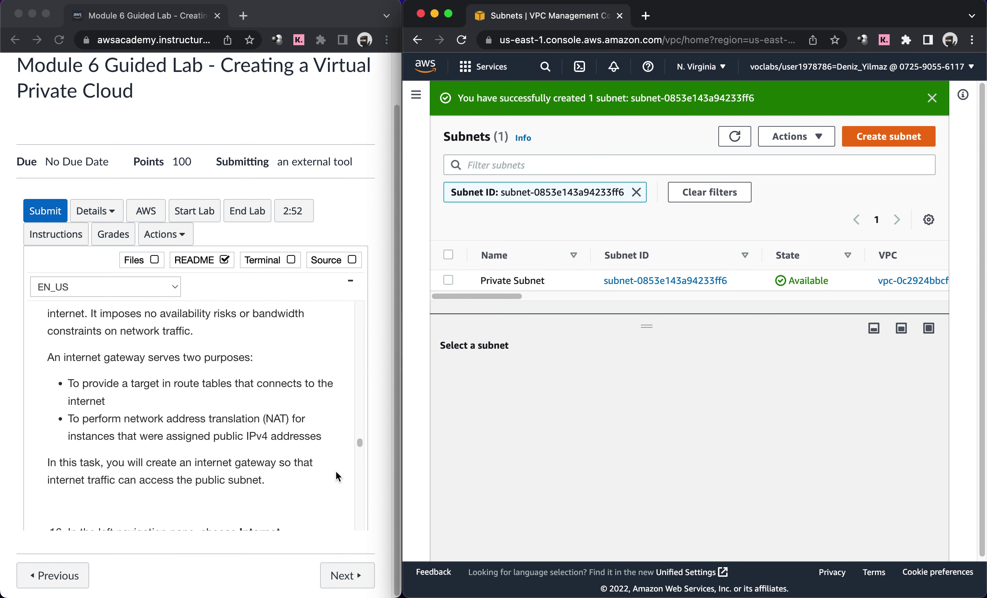
scroll(336, 475, down, 2)
scroll(336, 475, down, 1)
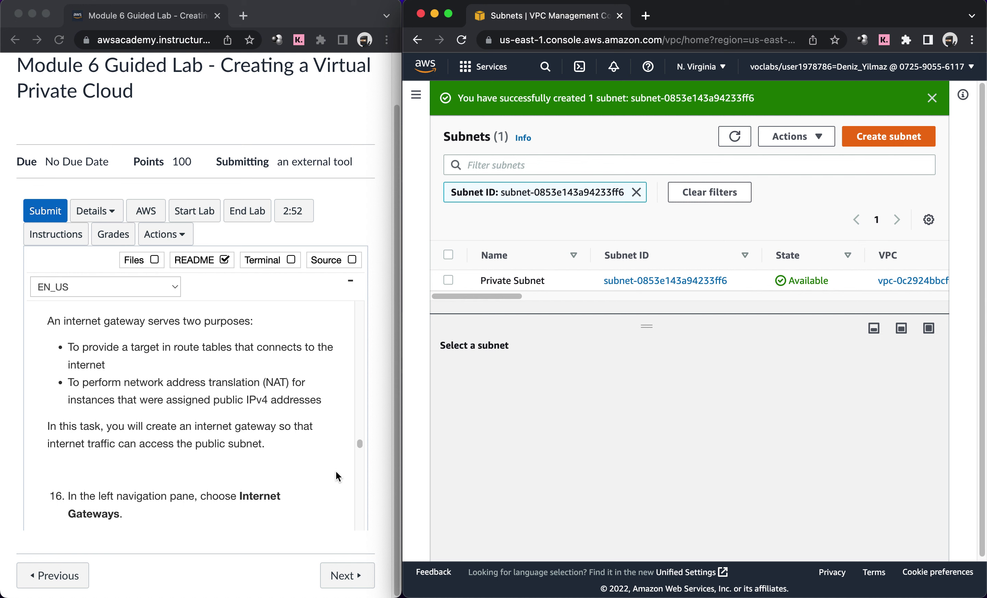
Step: Read instructions 16 and 17 of the lab and open the list of internet gateways in the VPC console
scroll(337, 475, down, 3)
scroll(336, 472, down, 5)
scroll(336, 475, down, 4)
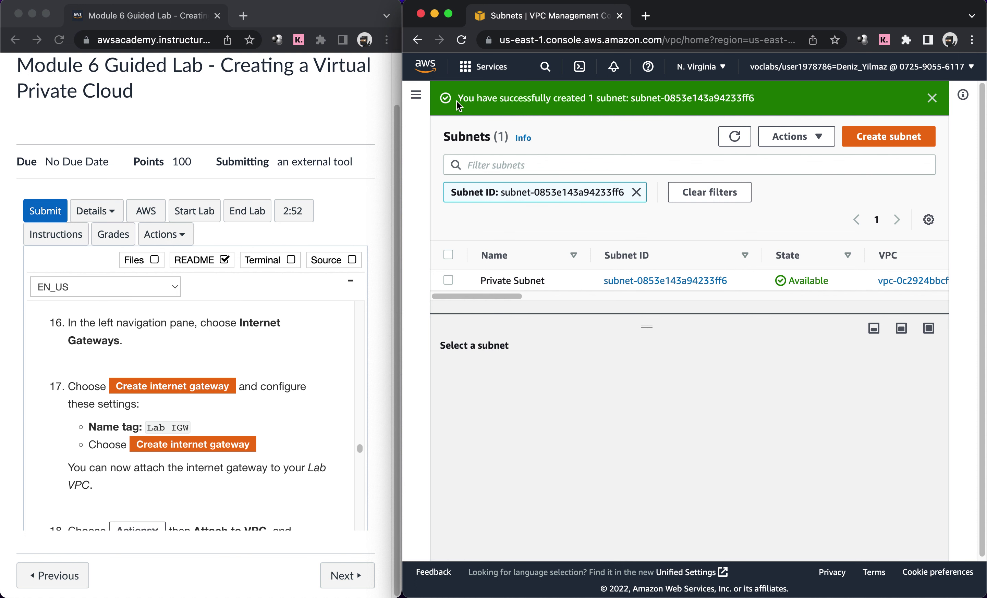
click(416, 94)
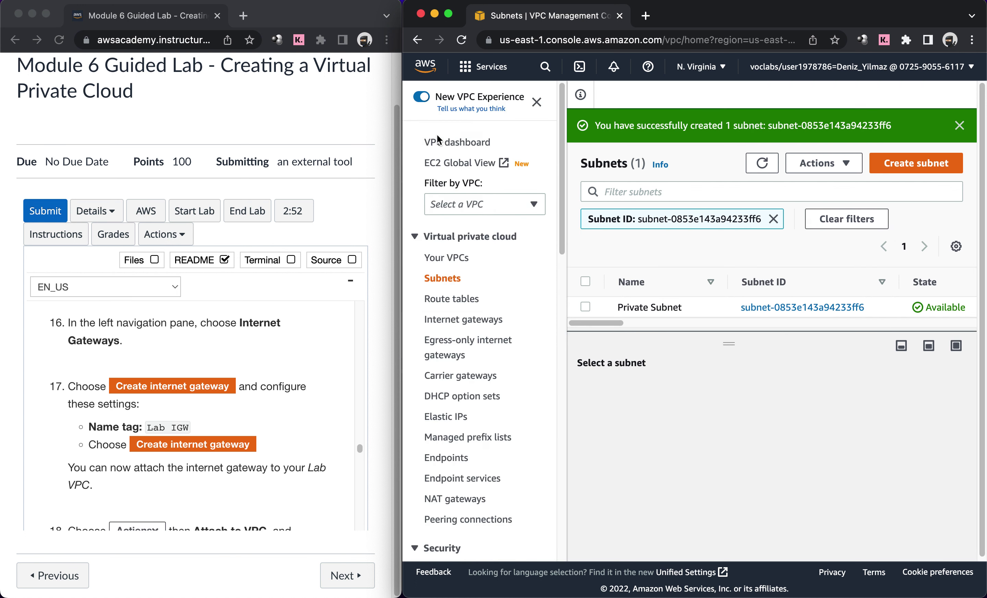
click(452, 320)
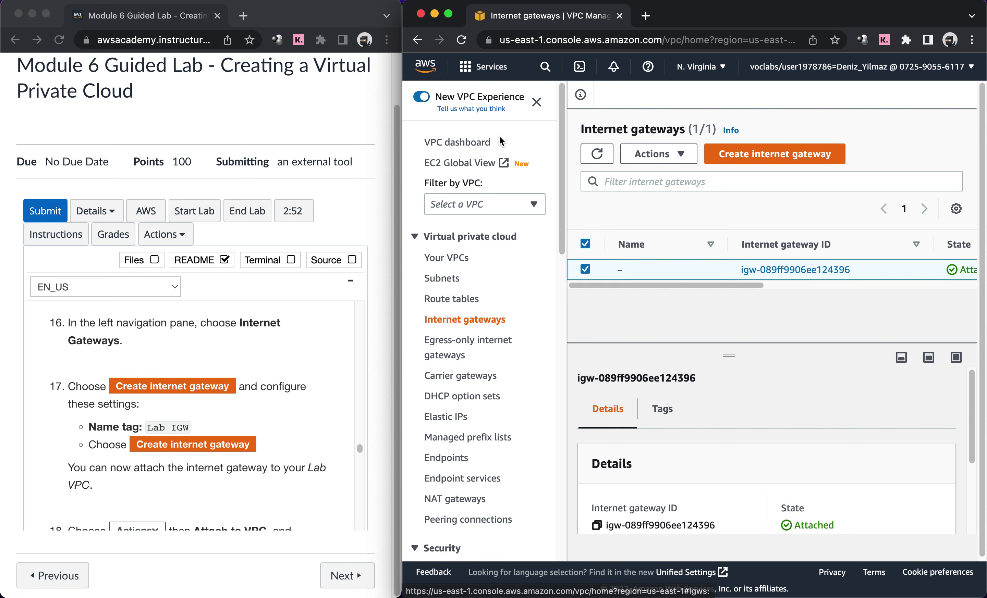
click(537, 103)
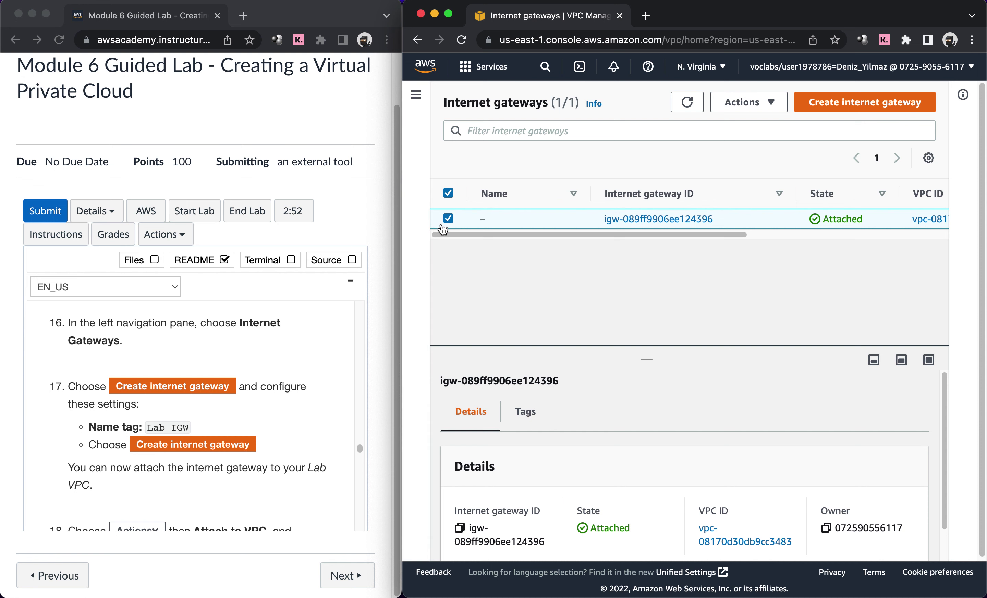
Step: Create an internet gateway with the name tag Lab IGW
click(847, 105)
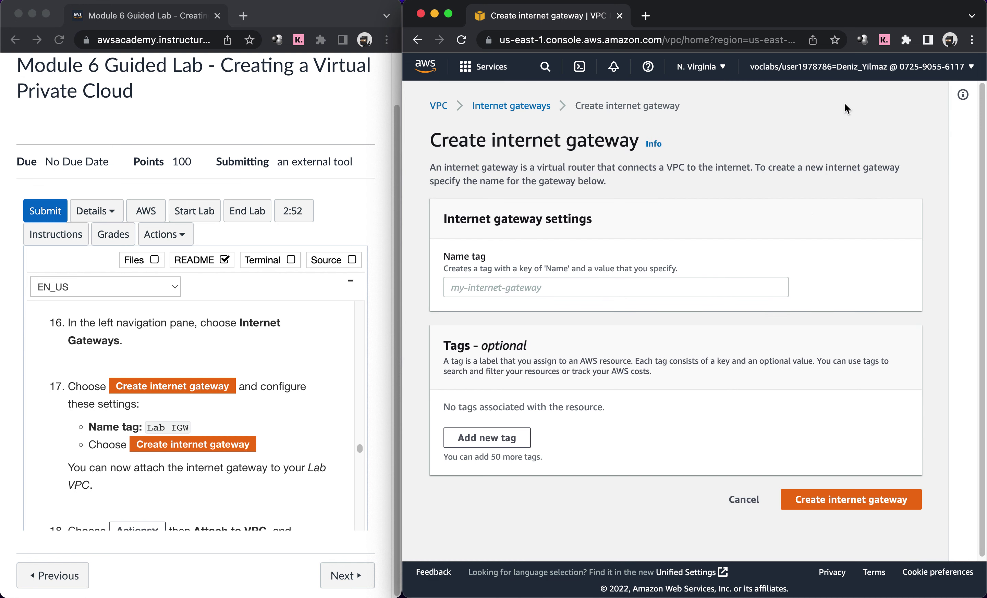
click(477, 282)
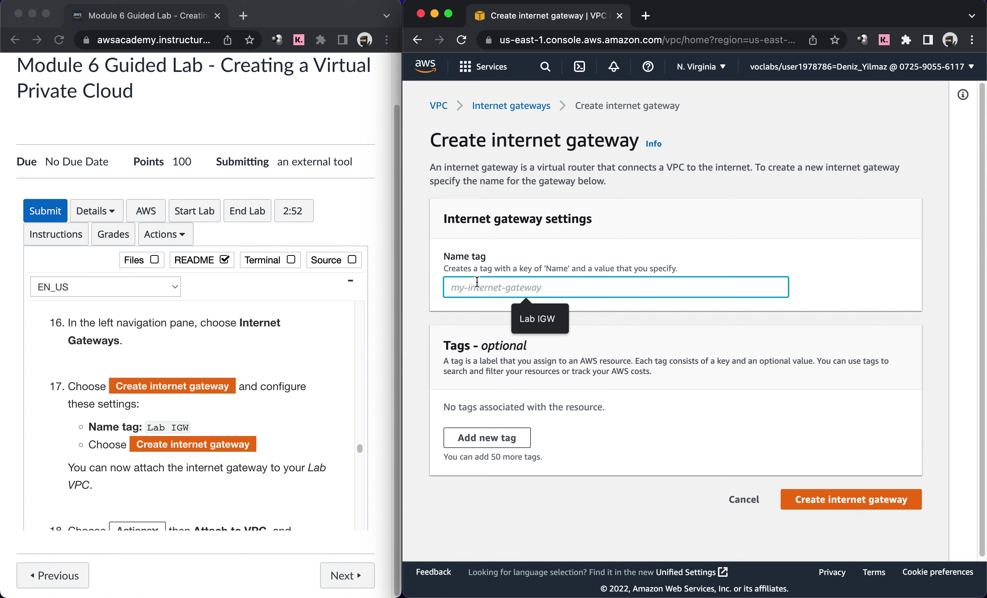
text(Lab )
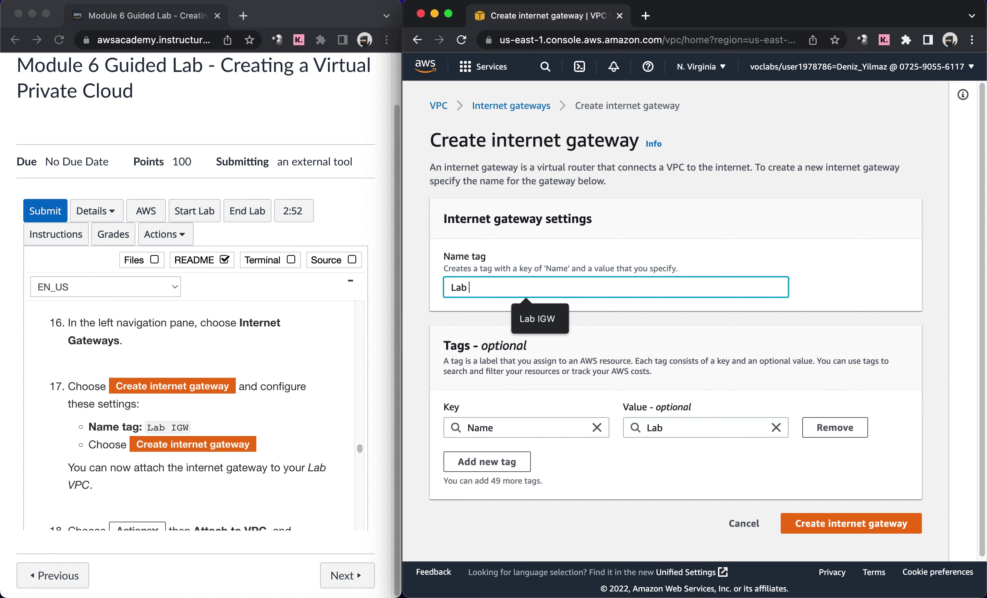
text(IGW)
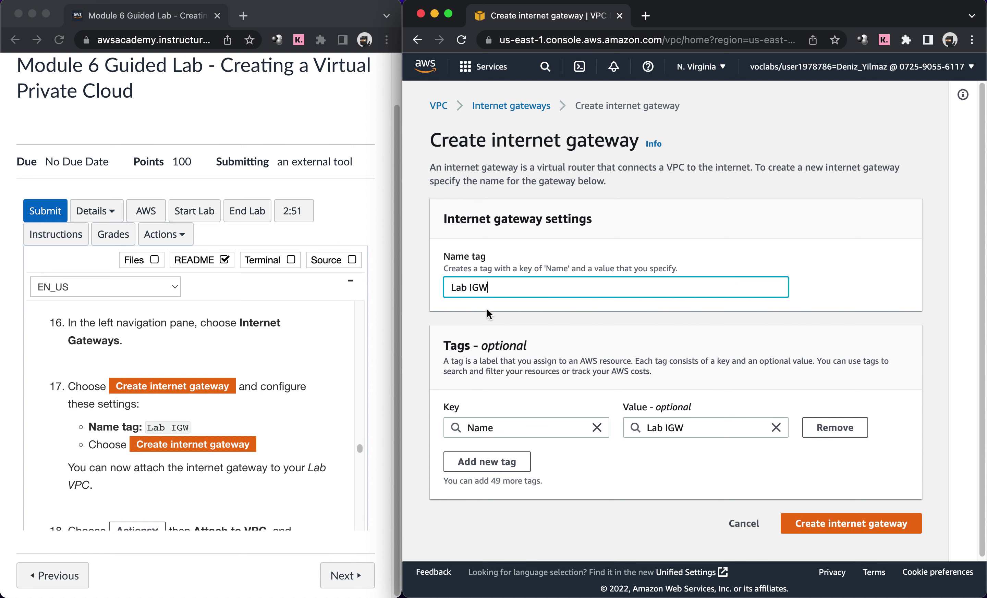
scroll(519, 358, down, 1)
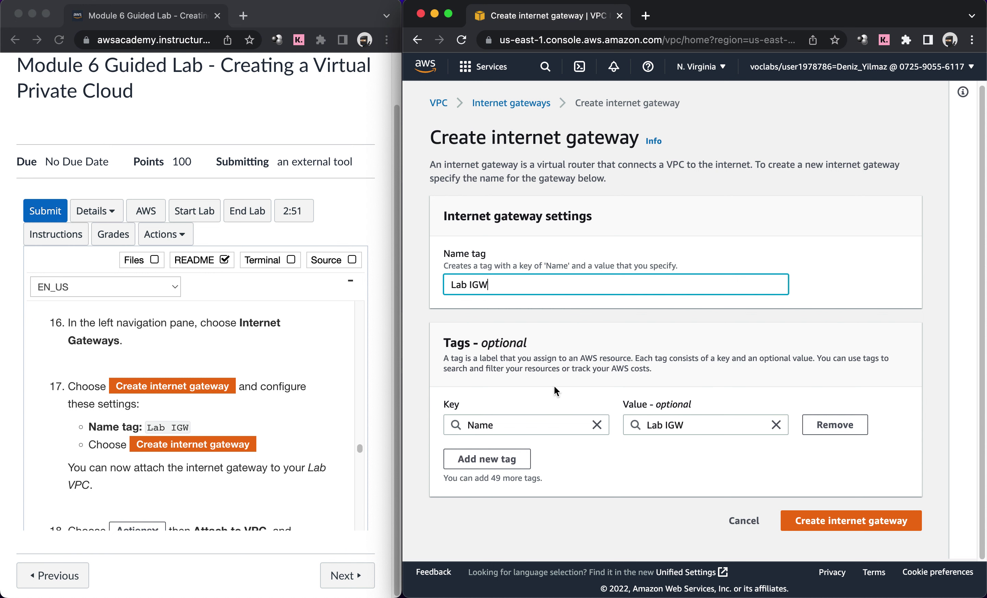
click(815, 523)
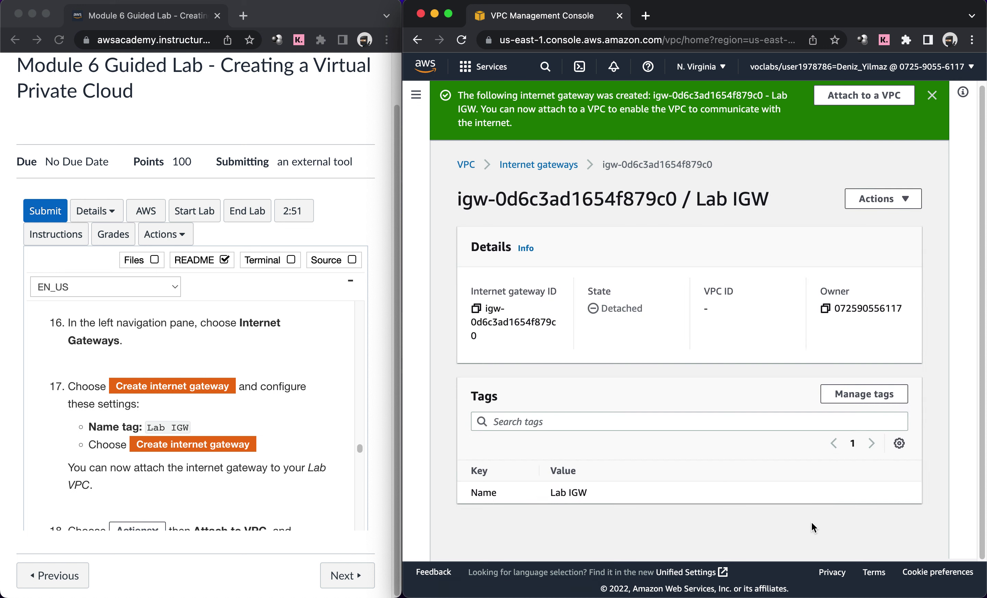
Step: Attach the Lab IGW internet gateway to Lab VPC, as given in instruction 18
scroll(311, 480, down, 3)
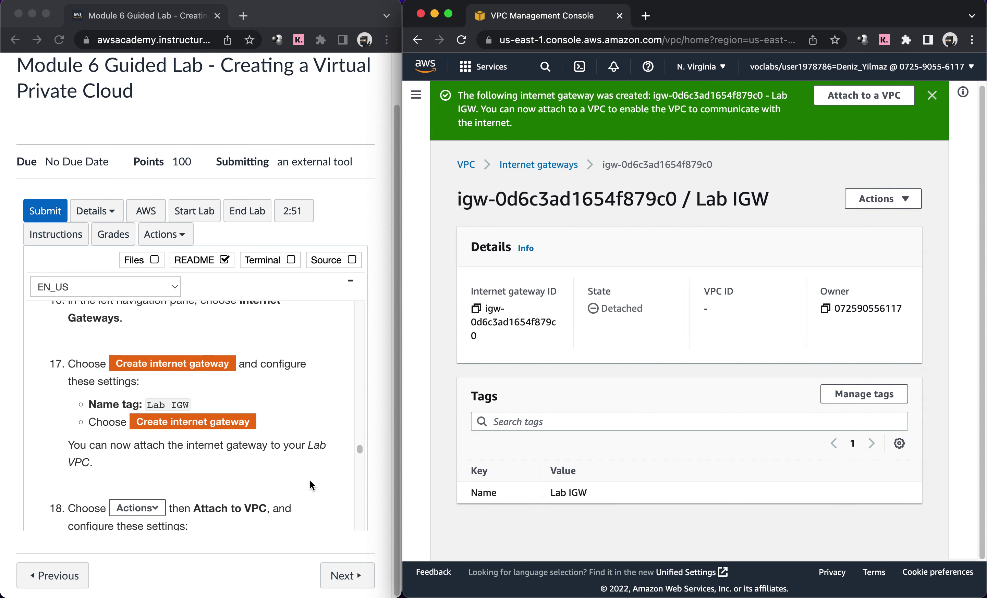
scroll(311, 480, down, 5)
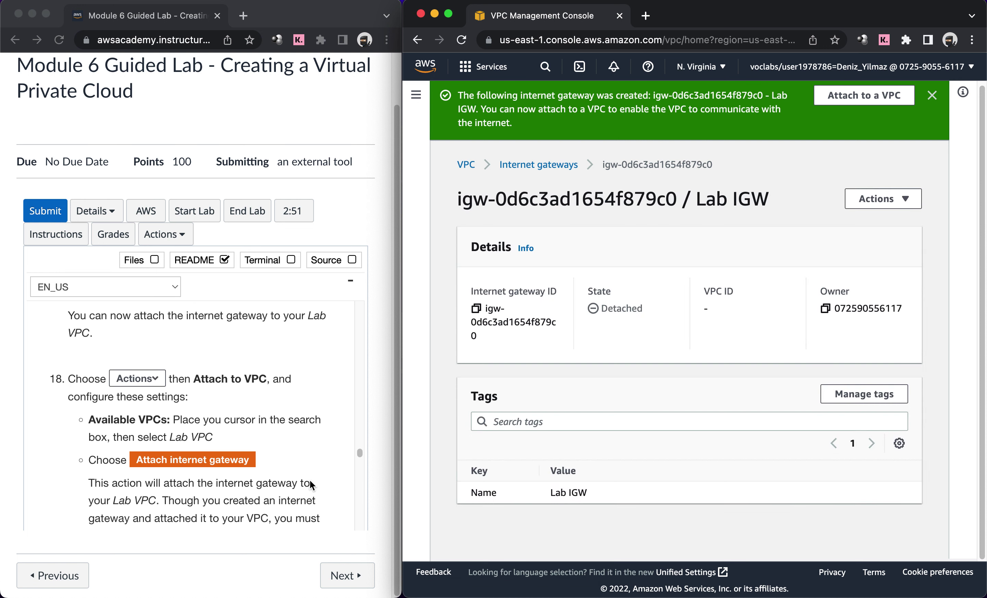
scroll(310, 480, down, 2)
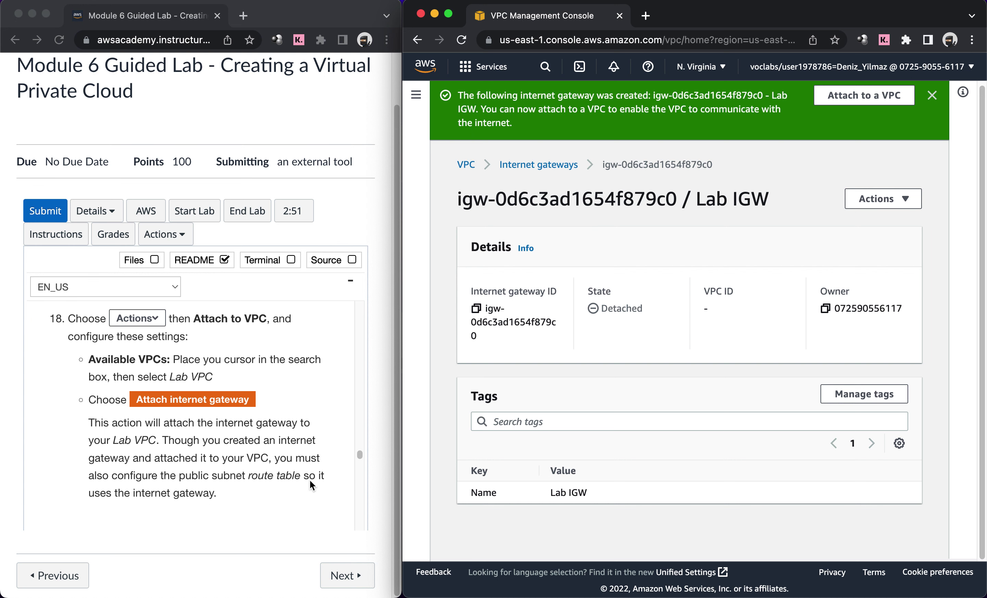
click(874, 199)
click(875, 221)
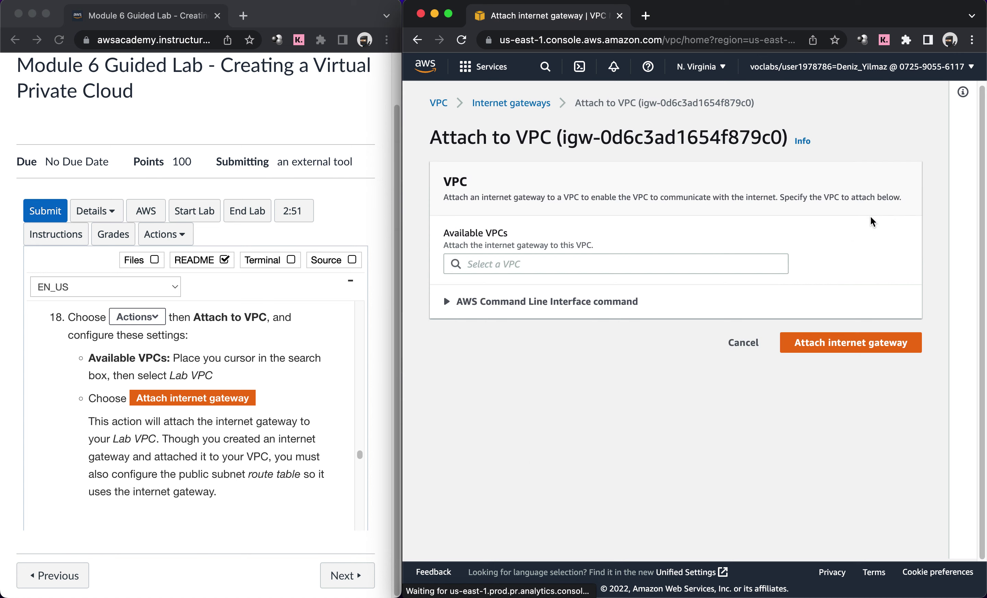
click(557, 264)
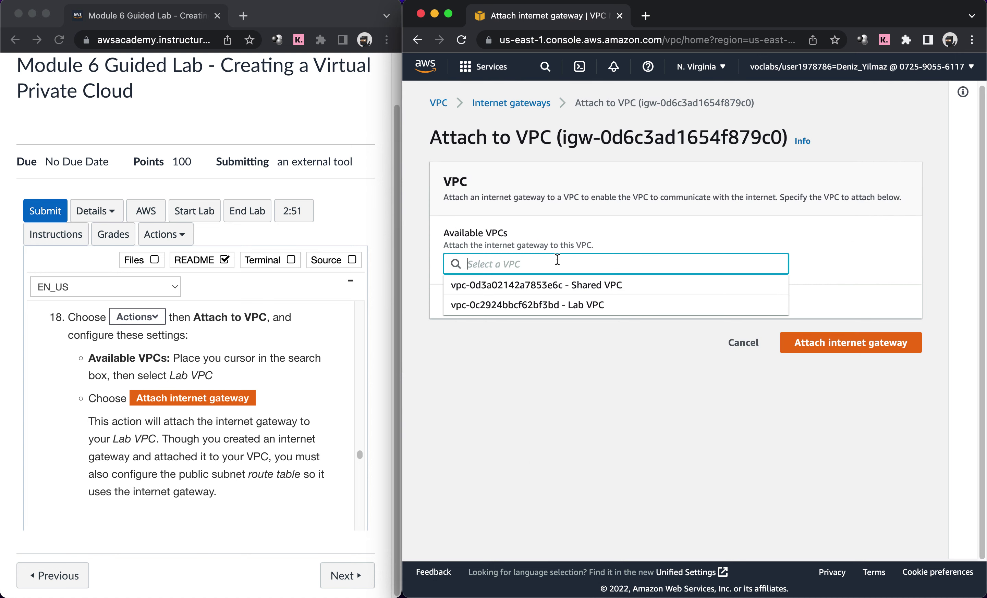
click(562, 302)
click(806, 345)
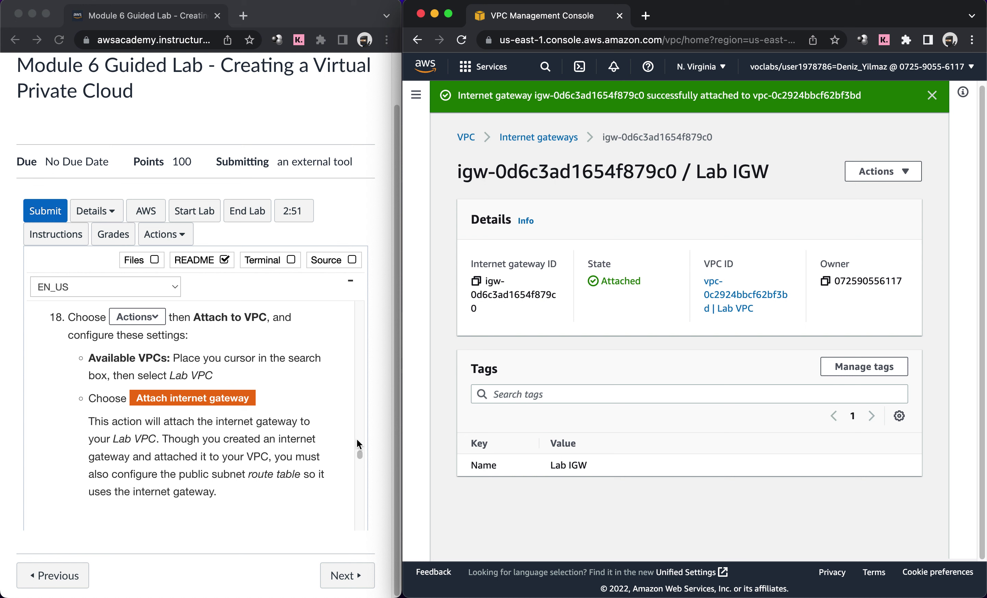
Step: Read the lab's Task 4 introduction on route tables and public subnets, along with instructions 19 and 20
scroll(339, 429, down, 3)
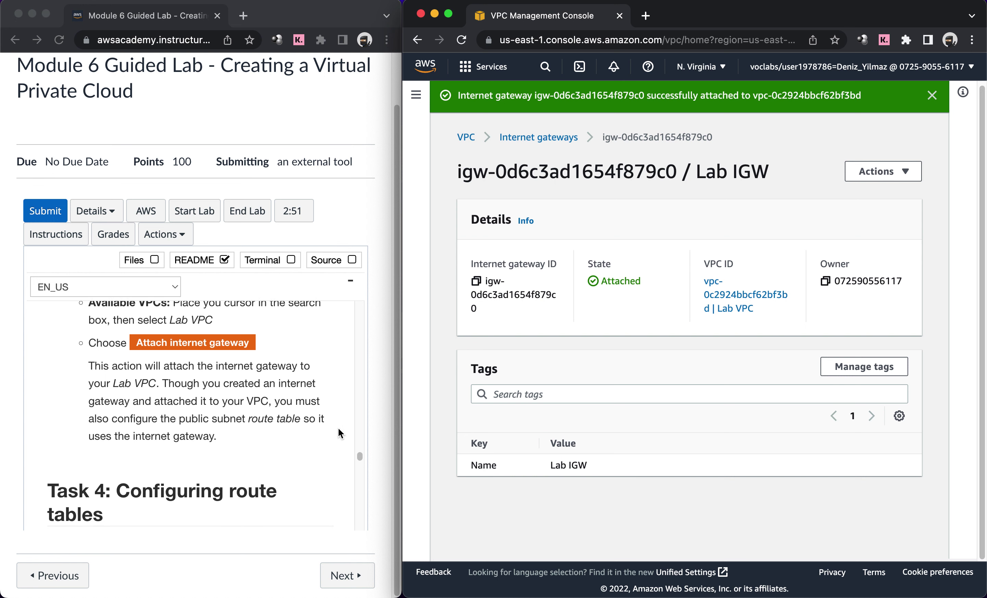
scroll(338, 429, down, 4)
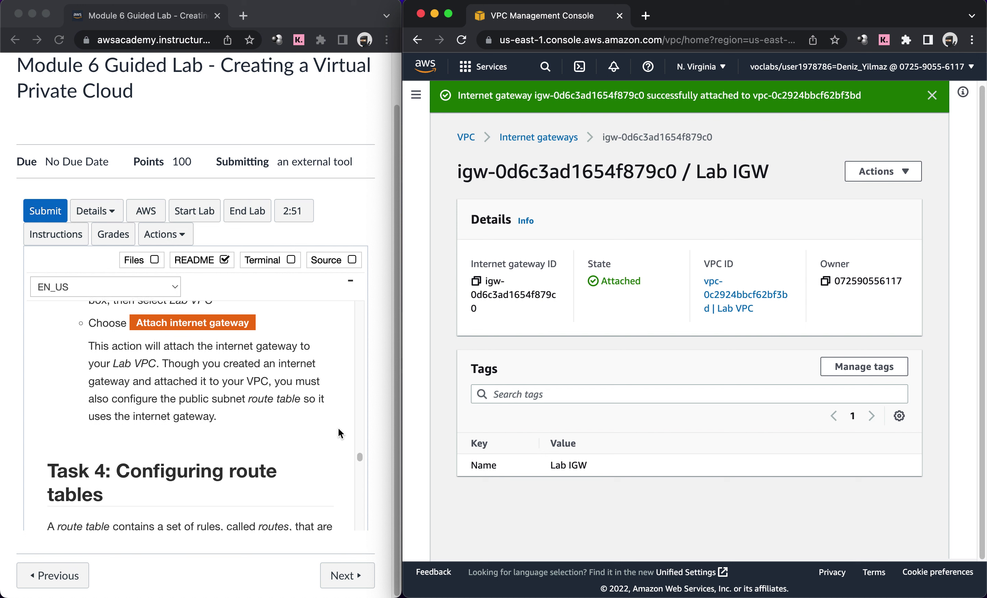
scroll(339, 429, down, 5)
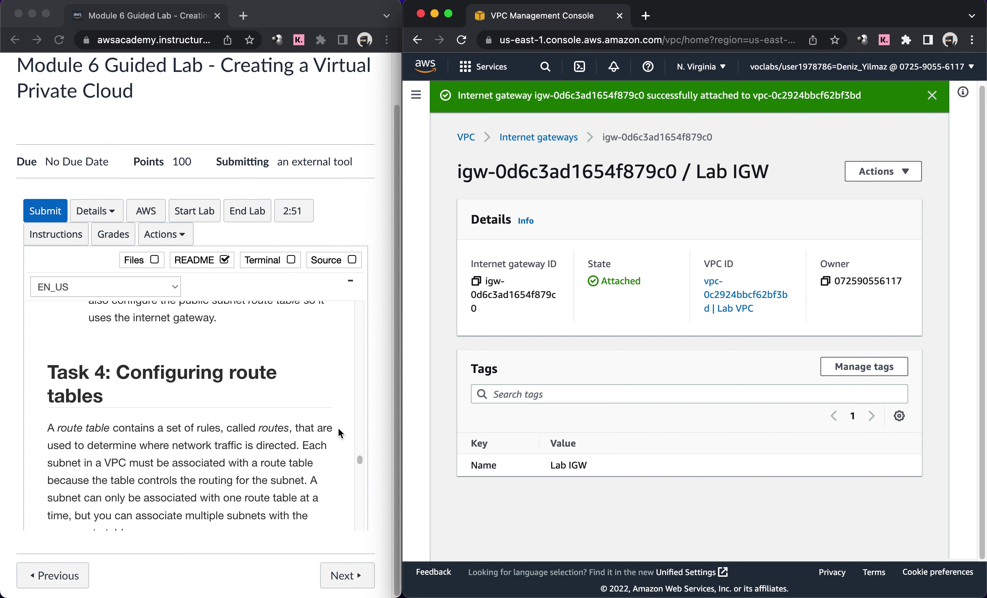
scroll(338, 428, down, 1)
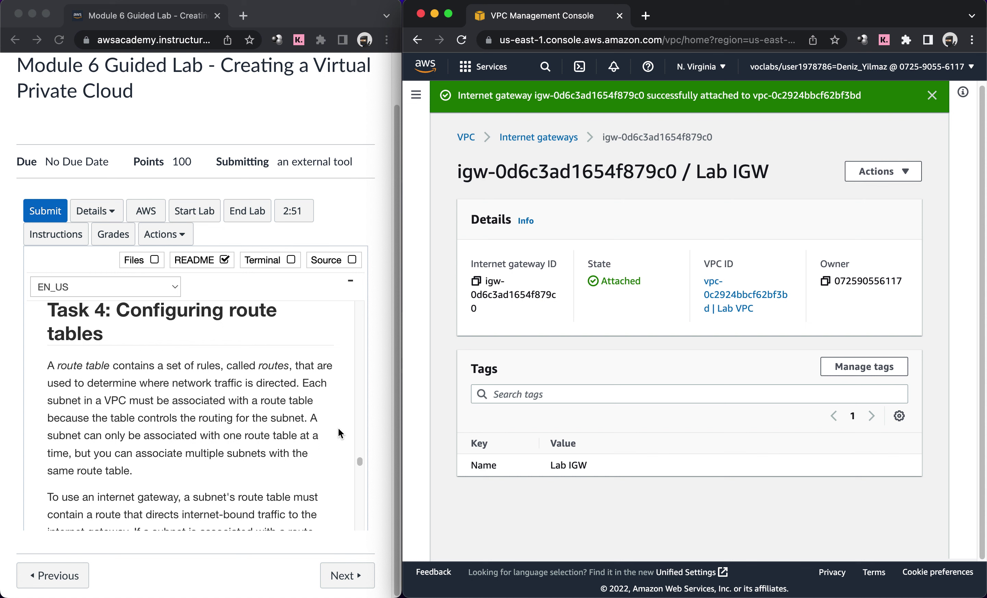
scroll(338, 429, down, 3)
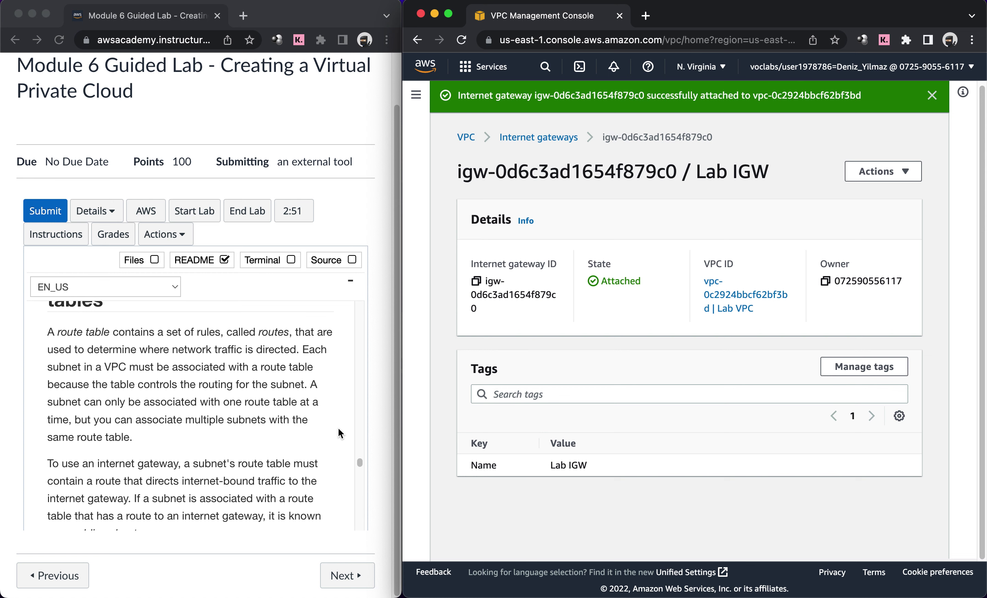
scroll(339, 429, down, 2)
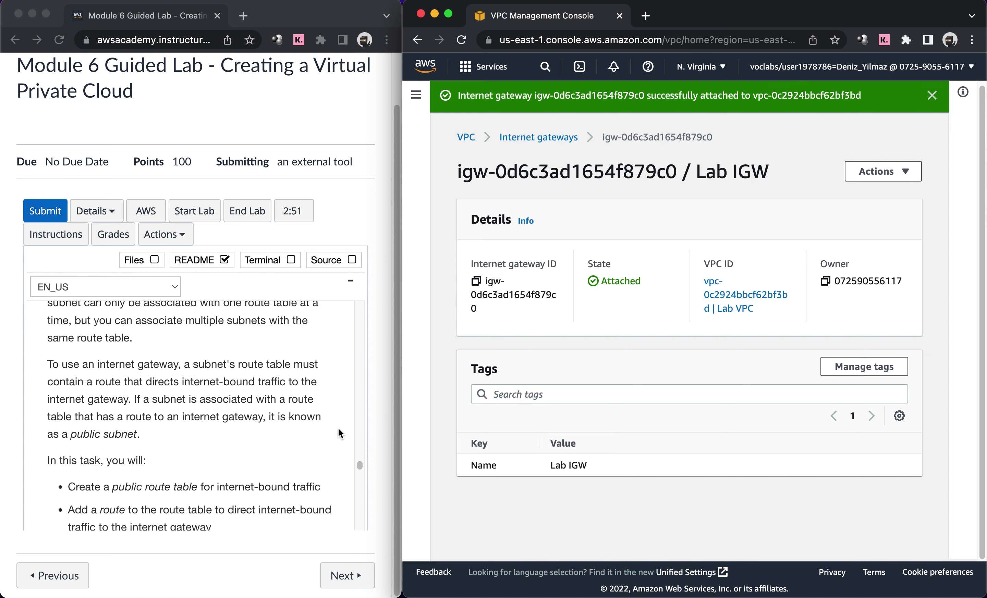
scroll(339, 429, down, 1)
scroll(338, 429, down, 1)
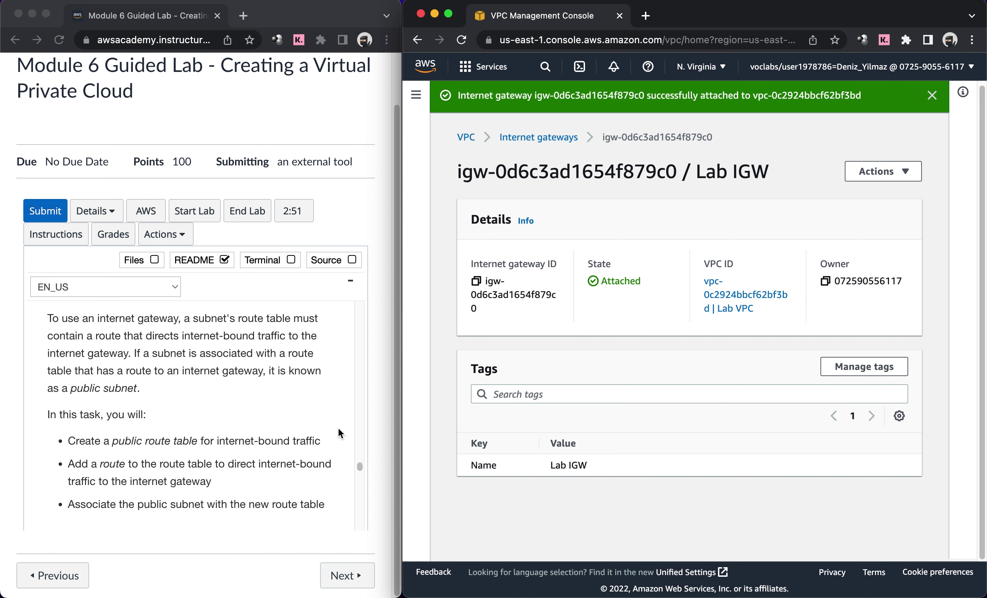
scroll(339, 429, down, 2)
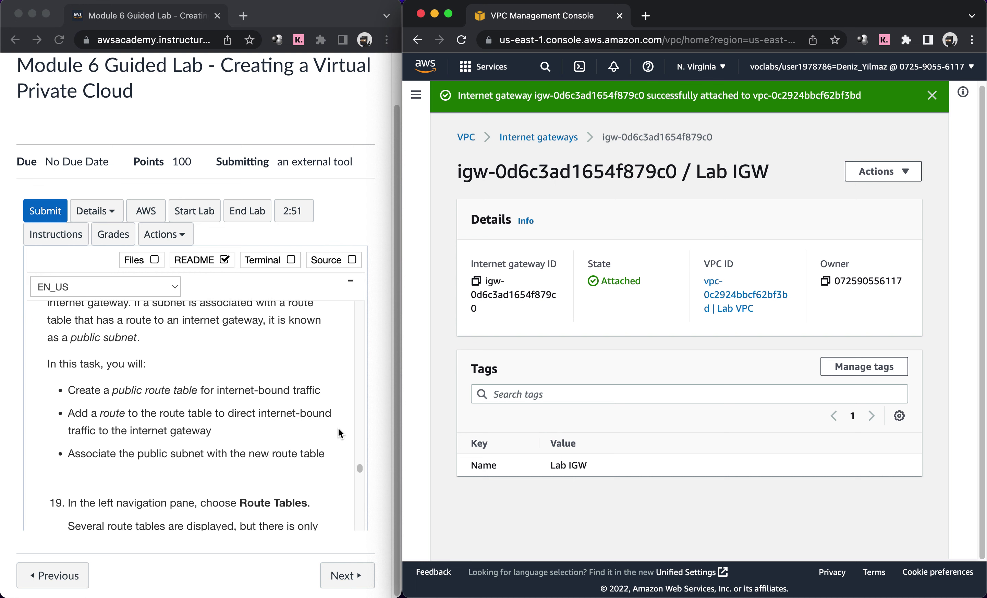
scroll(339, 429, down, 2)
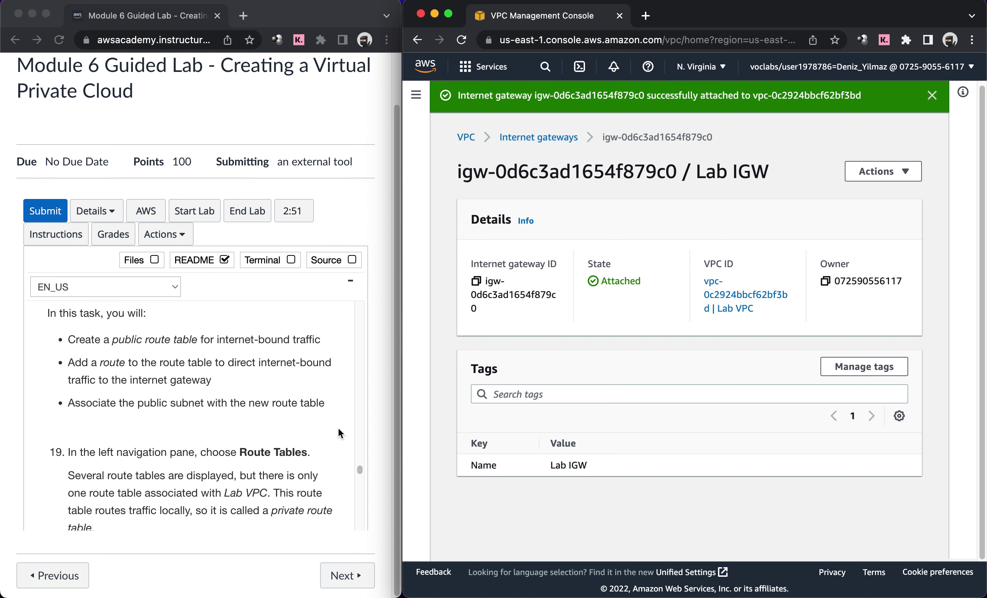
scroll(339, 428, down, 2)
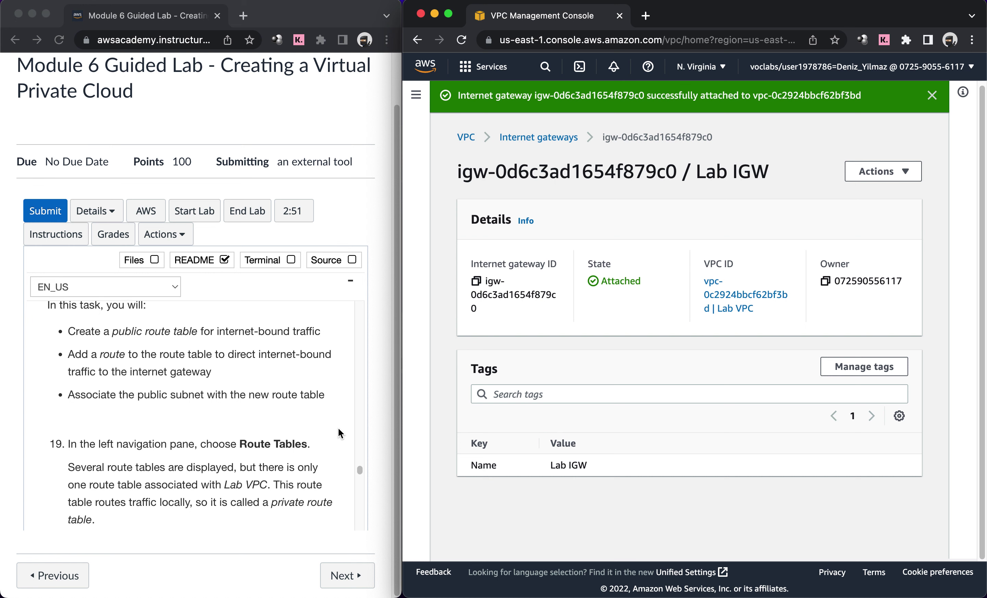
scroll(338, 429, down, 3)
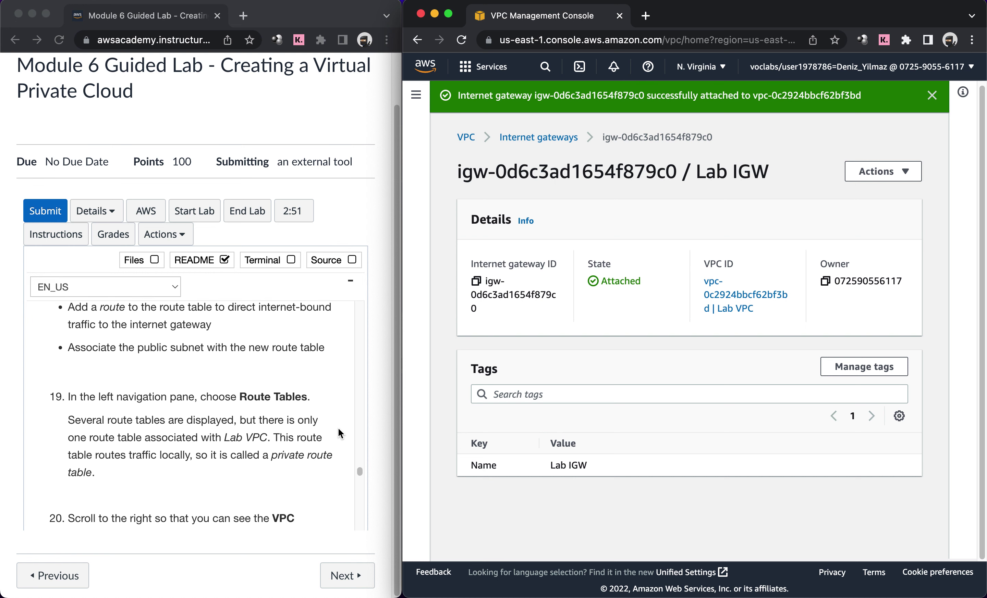
scroll(338, 429, down, 1)
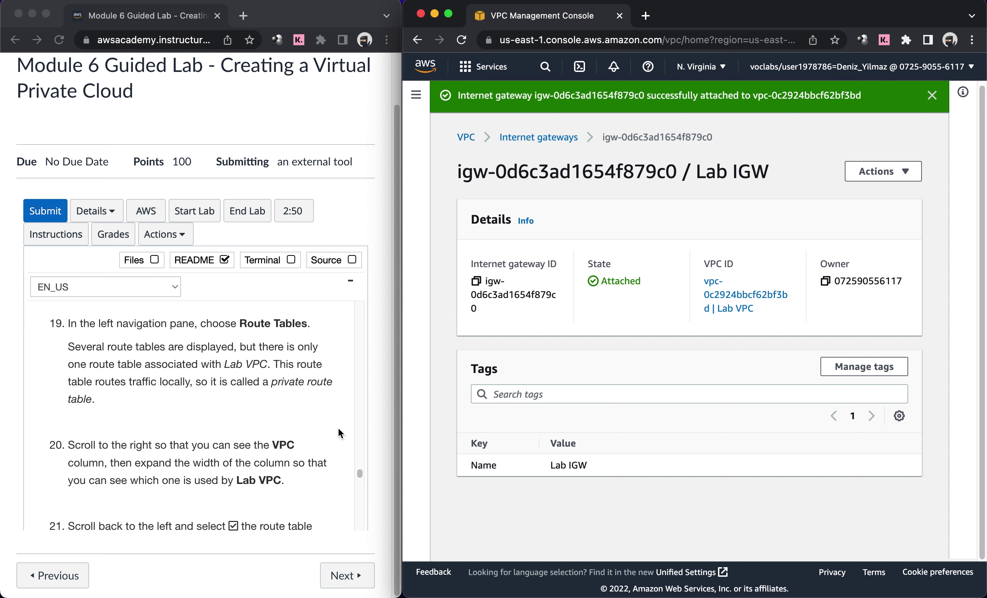
Step: Open the list of route tables in the VPC console
click(416, 94)
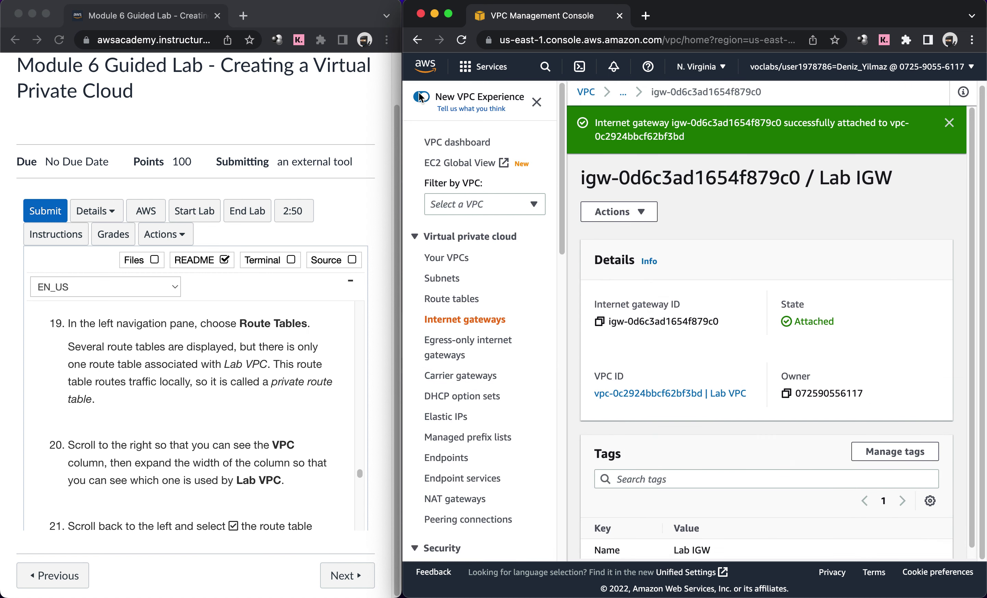
click(452, 299)
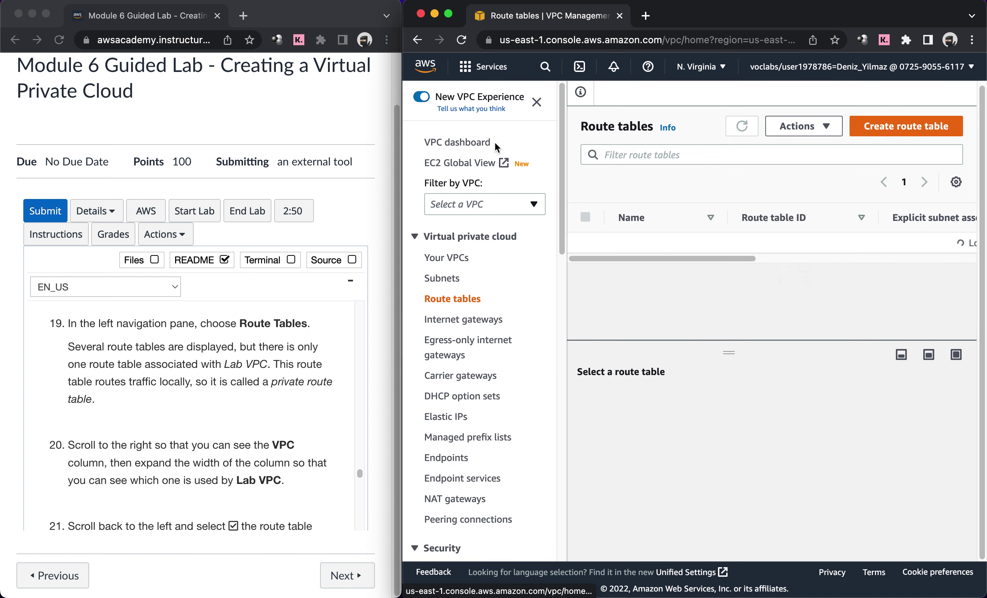
click(536, 102)
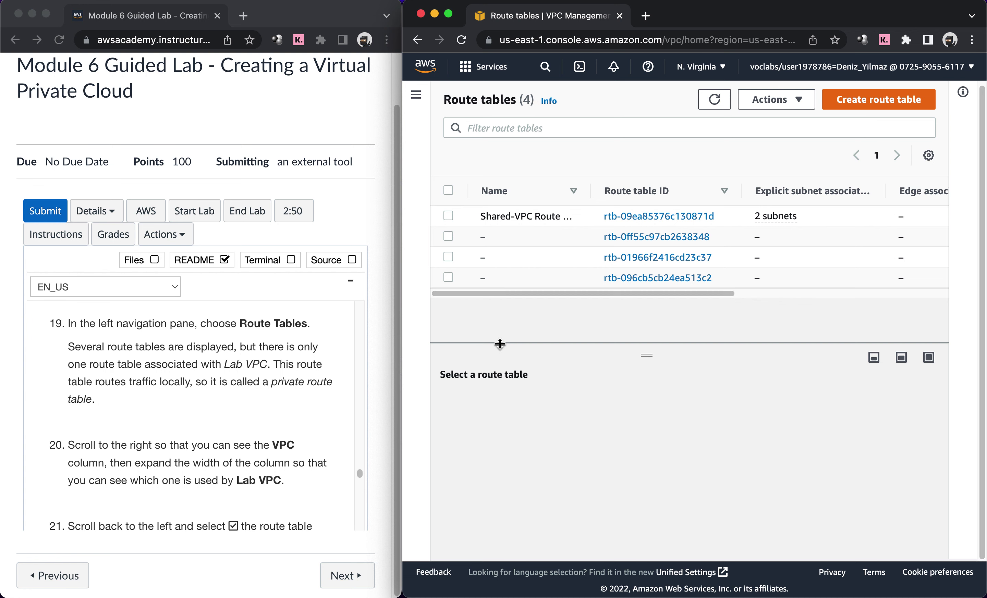
Step: Read instructions 20 to 22 and widen the route table list's VPC column to identify the table used by Lab VPC
scroll(334, 476, down, 3)
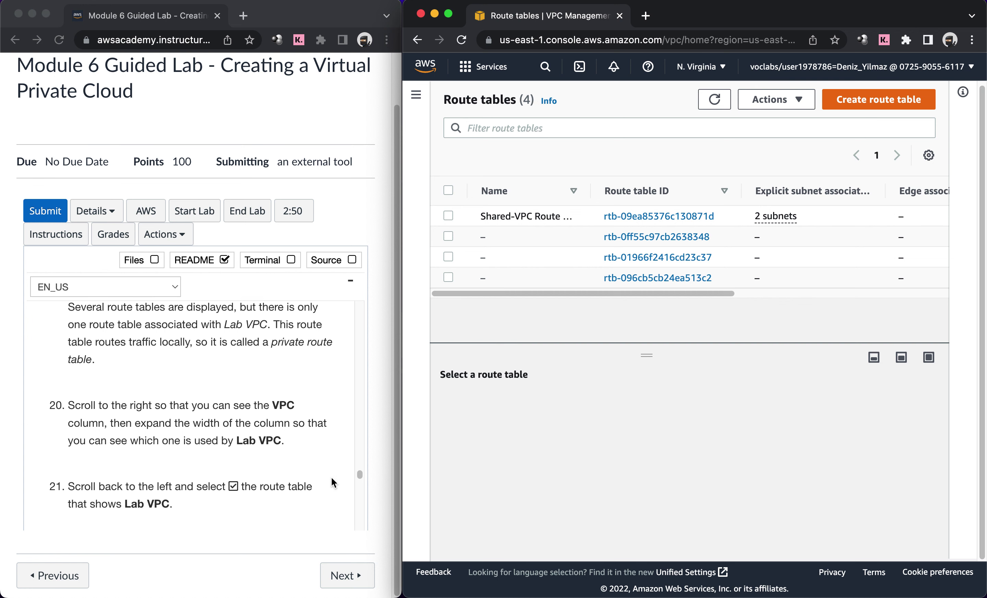
scroll(332, 478, down, 2)
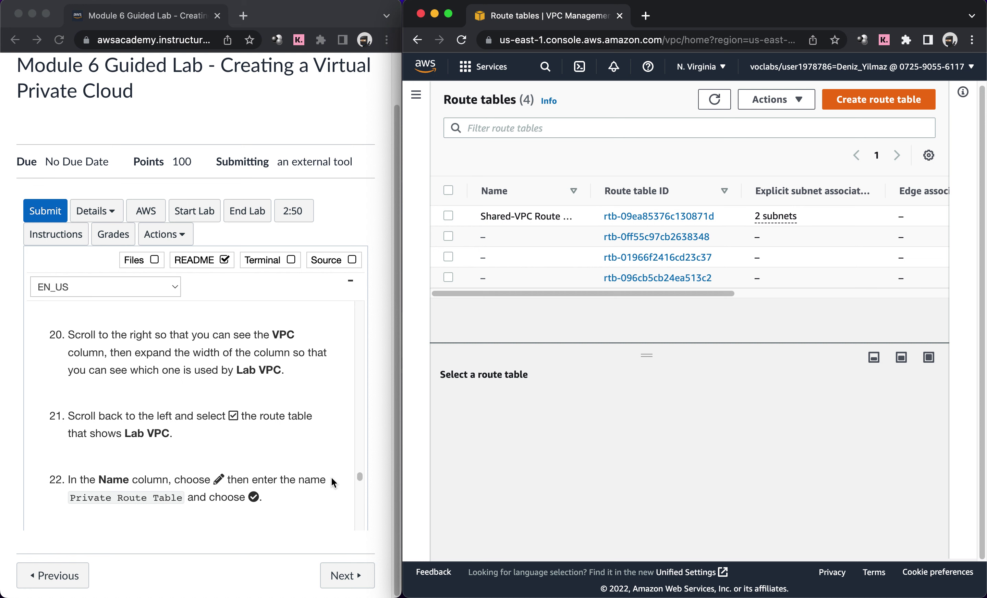
drag(520, 296, 770, 300)
drag(881, 191, 917, 191)
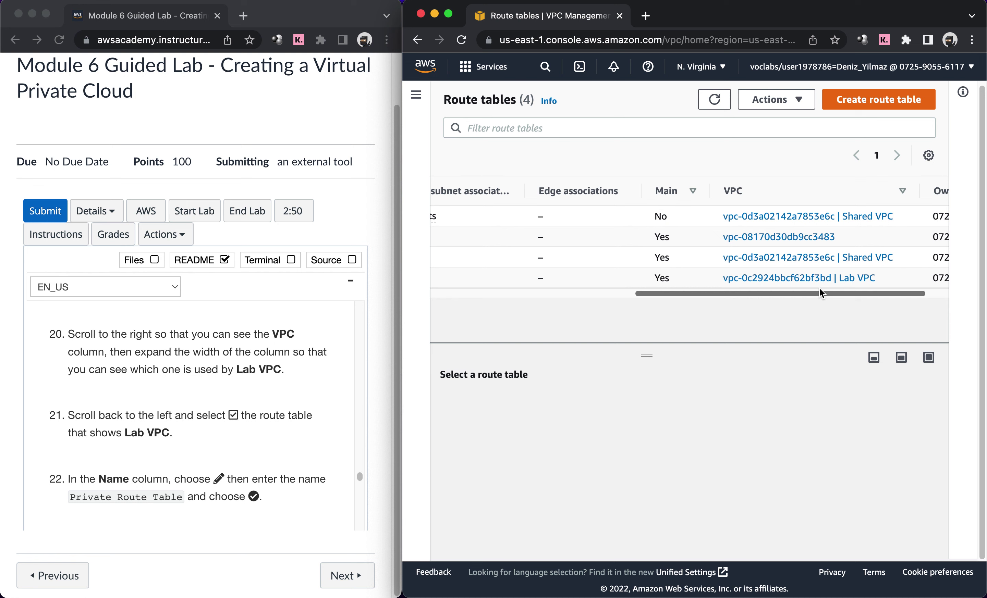
drag(818, 292, 601, 307)
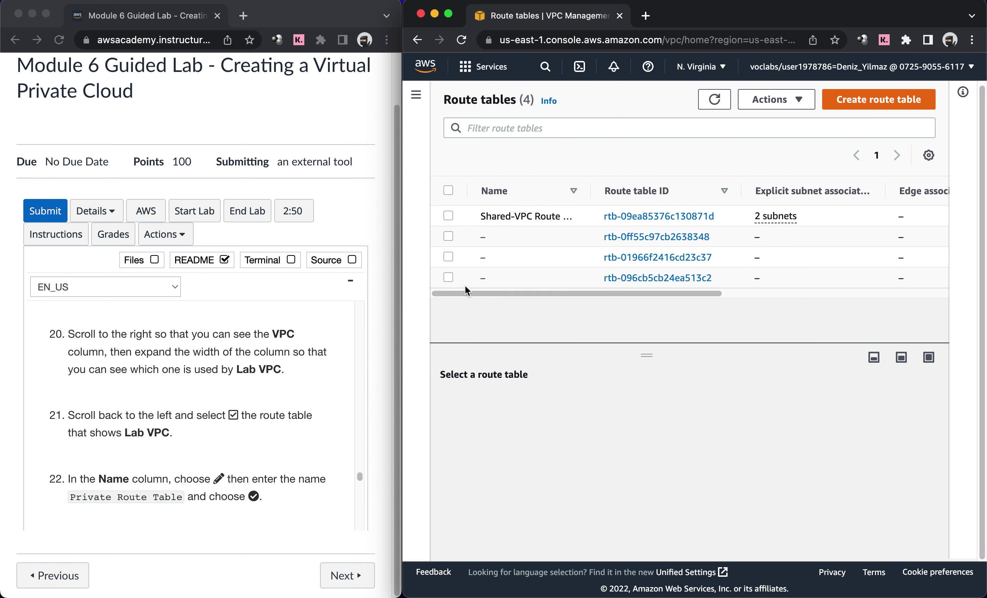
Step: Select the unnamed route table that belongs to Lab VPC, the last in the list, and name it Lab VPC
click(448, 278)
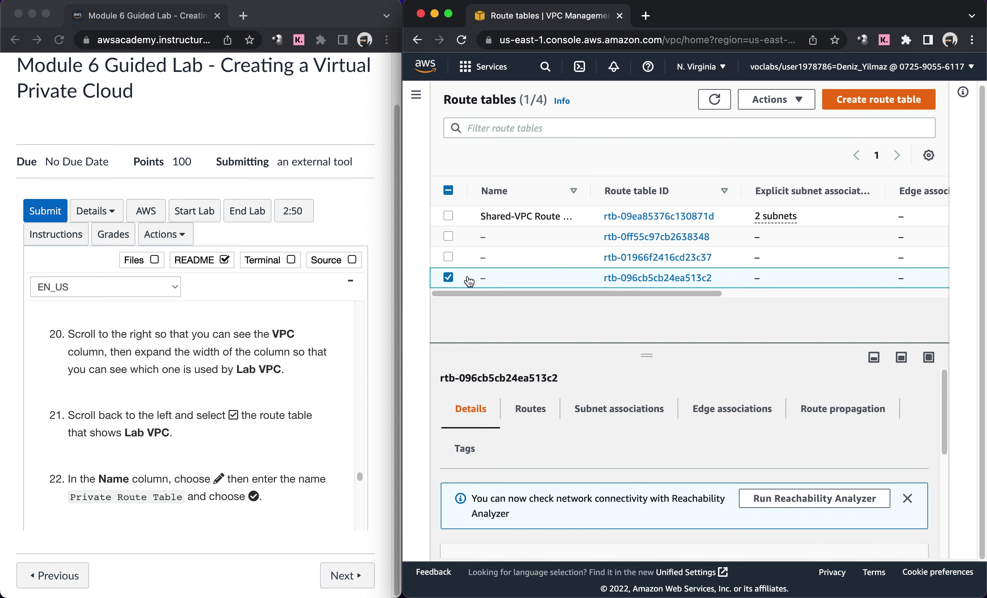
click(494, 278)
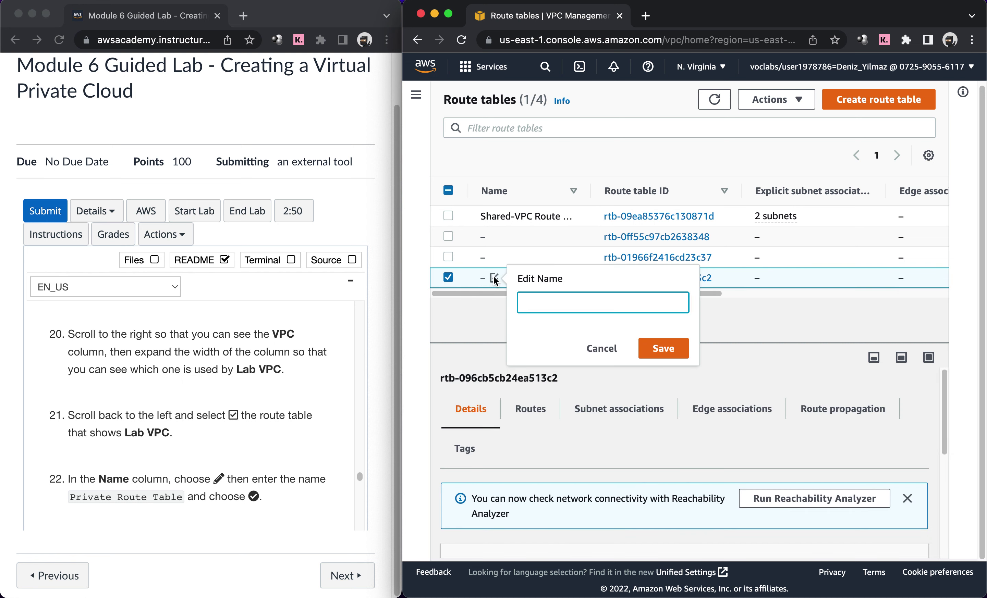
text(Lab VOCPC)
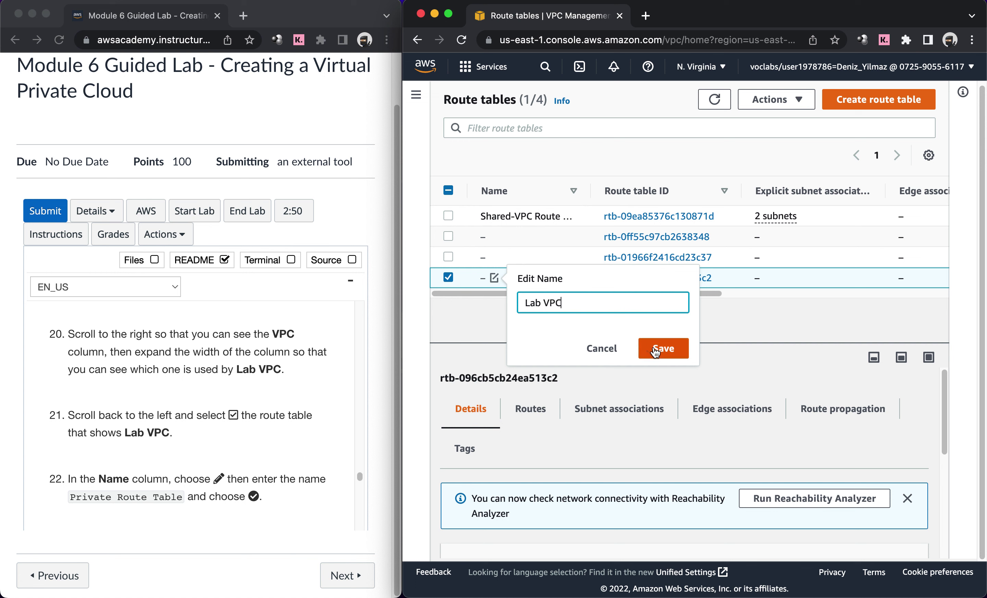
click(654, 347)
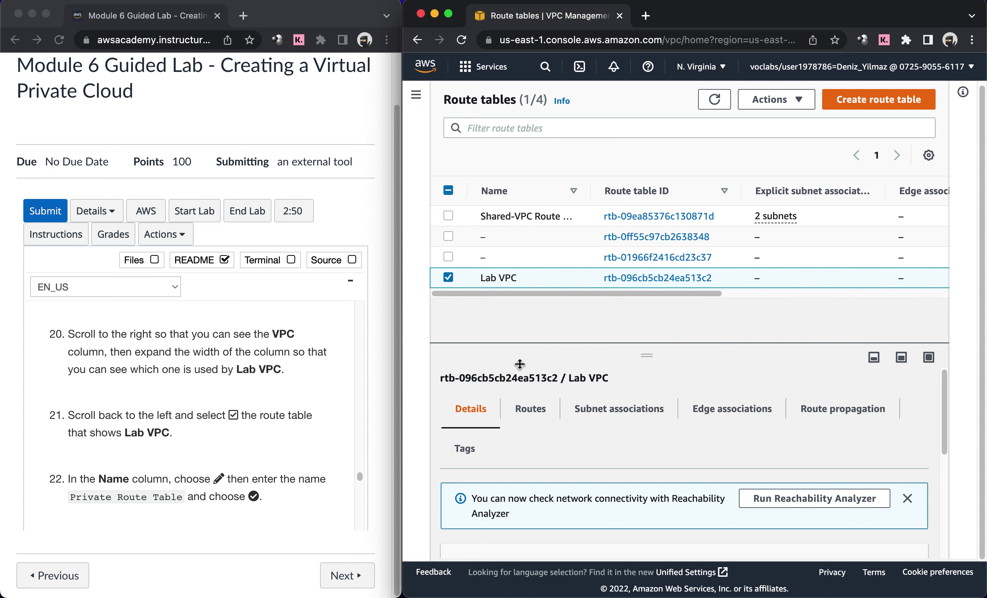
Step: Rename the selected Lab VPC route table to Private Route Table, as given in instruction 22
scroll(356, 453, down, 2)
scroll(356, 454, down, 4)
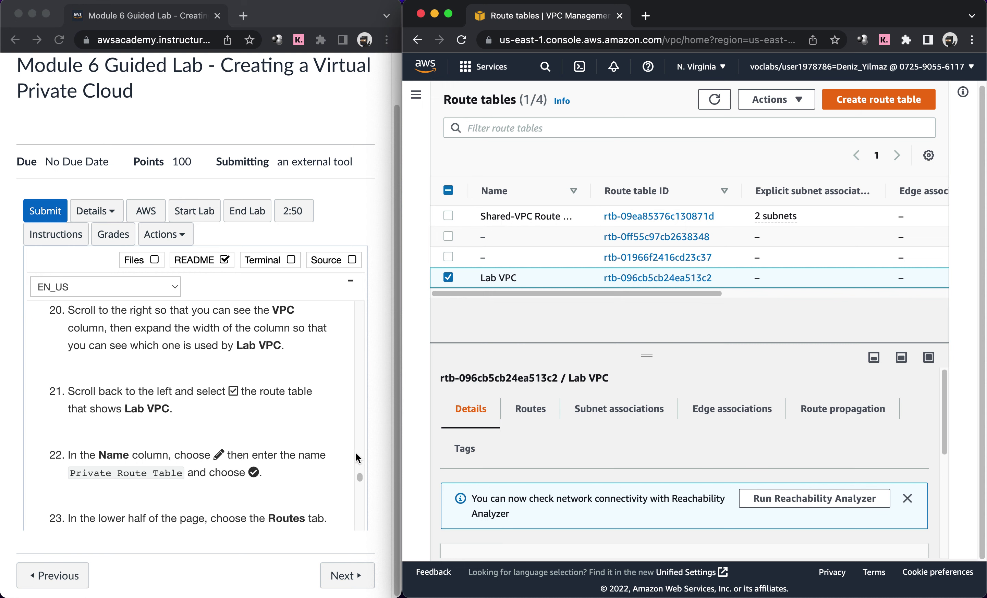
mouse_move(510, 279)
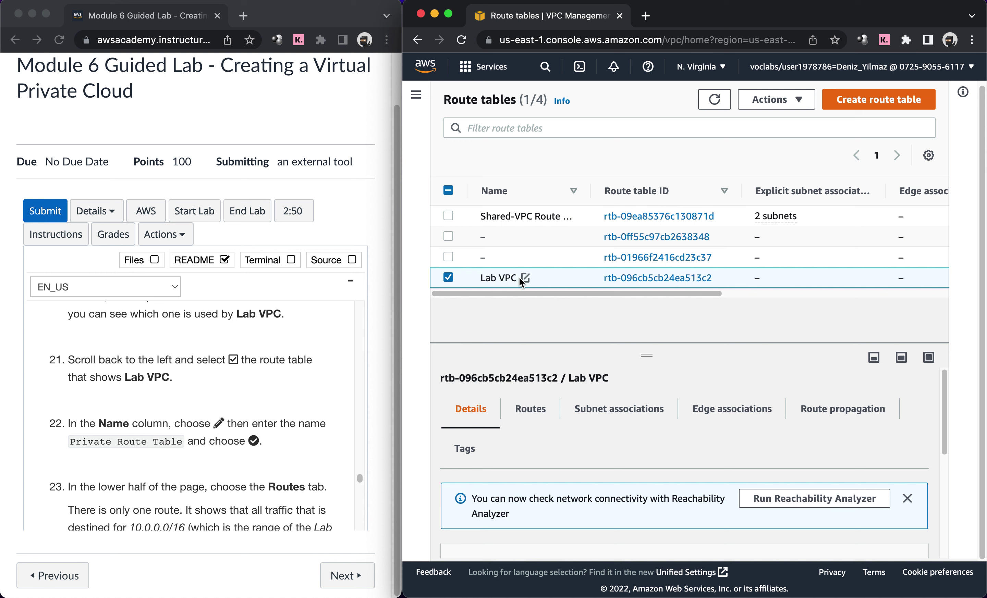
click(524, 278)
text(P)
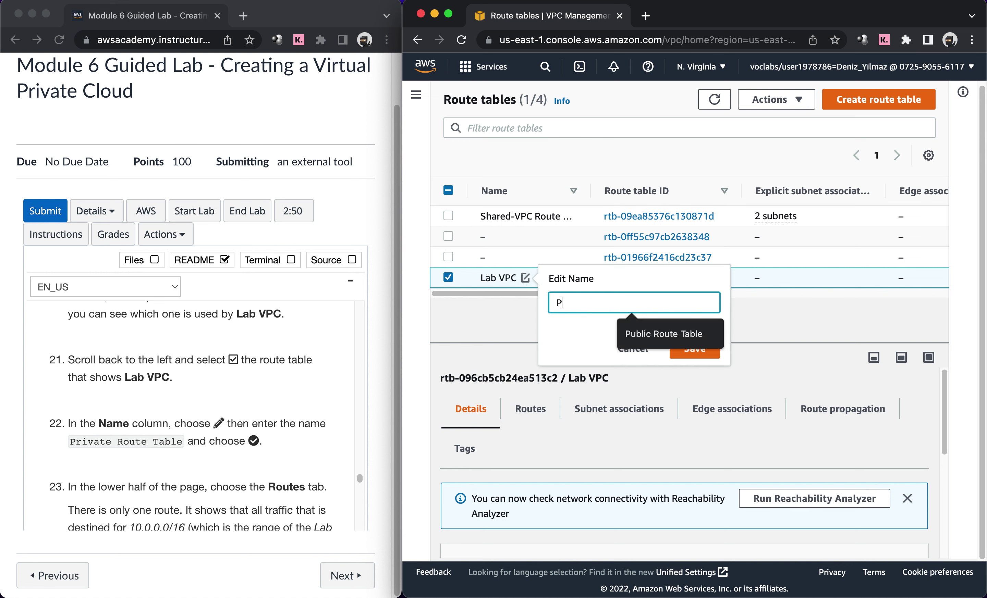
text(rivate Route )
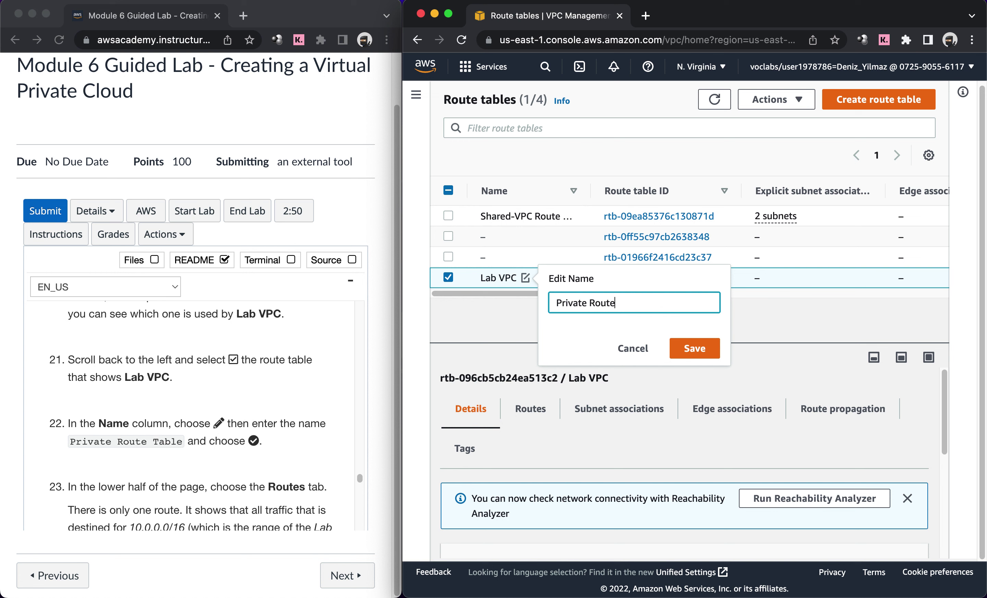
text(Table)
click(694, 349)
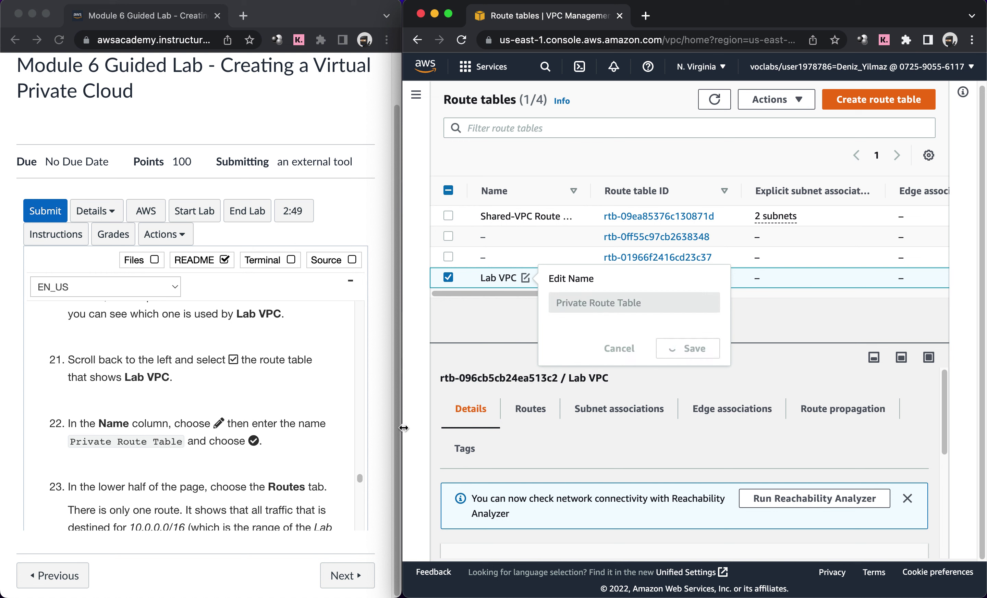
Step: Show the routes of Private Route Table and examine where its traffic is sent, following instruction 23
scroll(328, 461, down, 3)
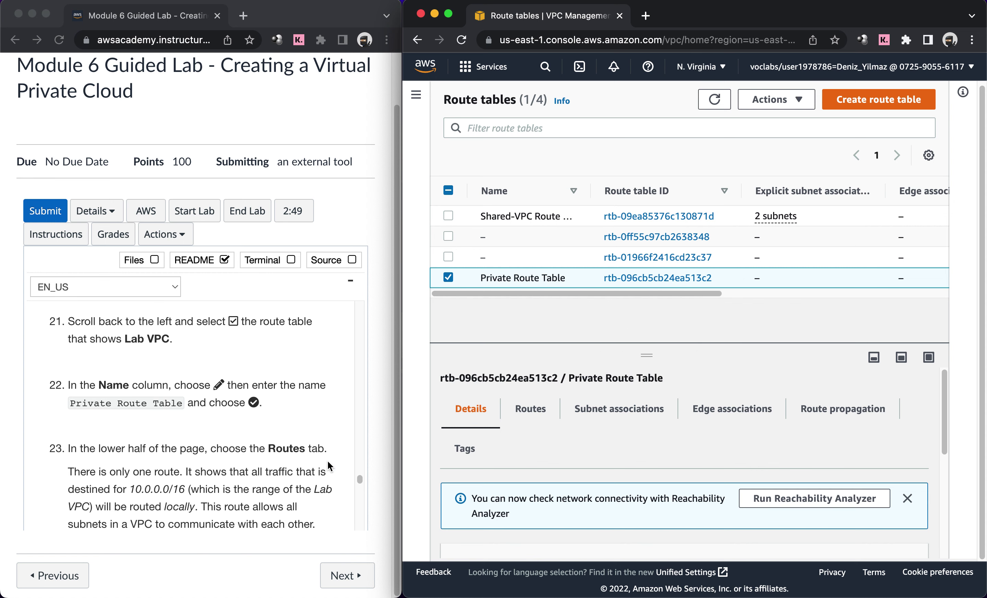
click(537, 423)
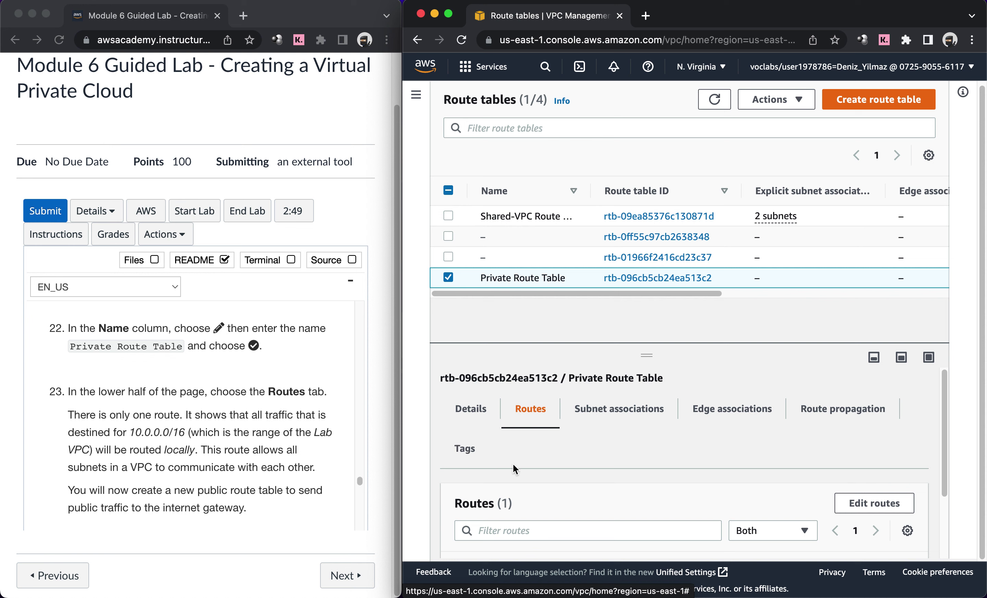
scroll(515, 461, down, 1)
scroll(515, 462, down, 3)
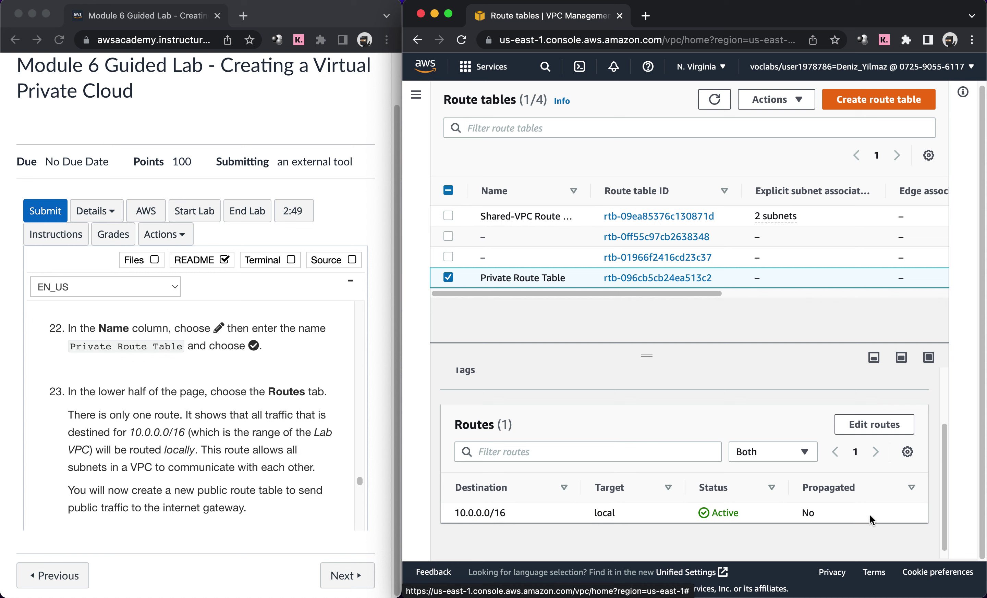
scroll(879, 509, down, 1)
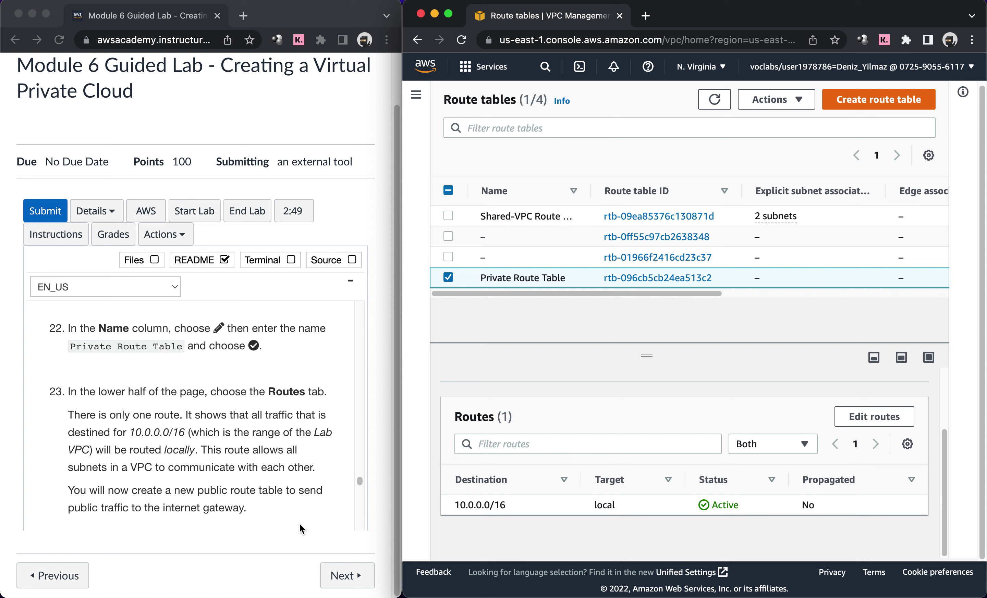
Step: Create a route table named Public Route Table in Lab VPC, as given in instruction 24
scroll(299, 524, down, 3)
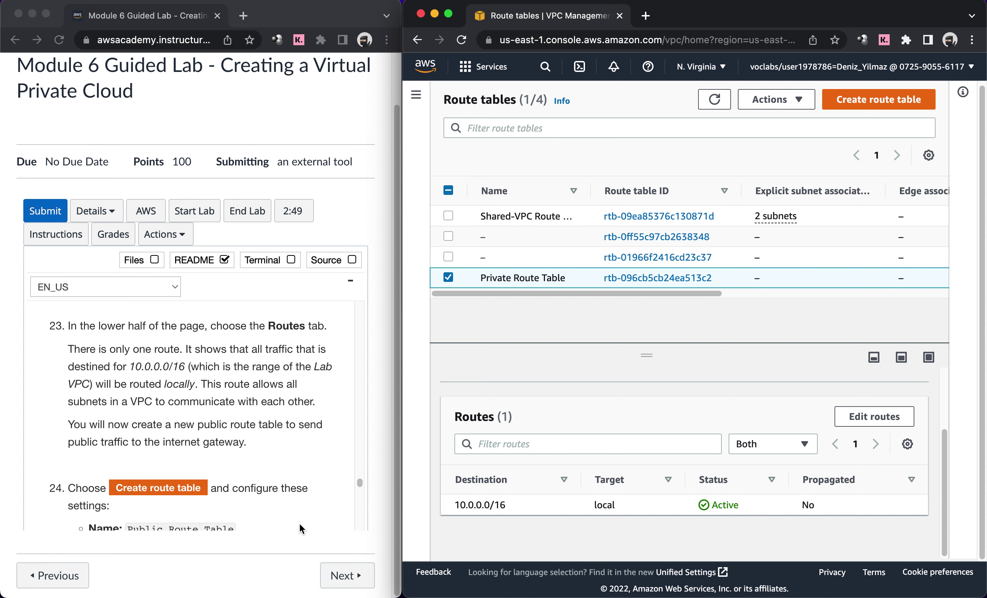
scroll(299, 524, down, 3)
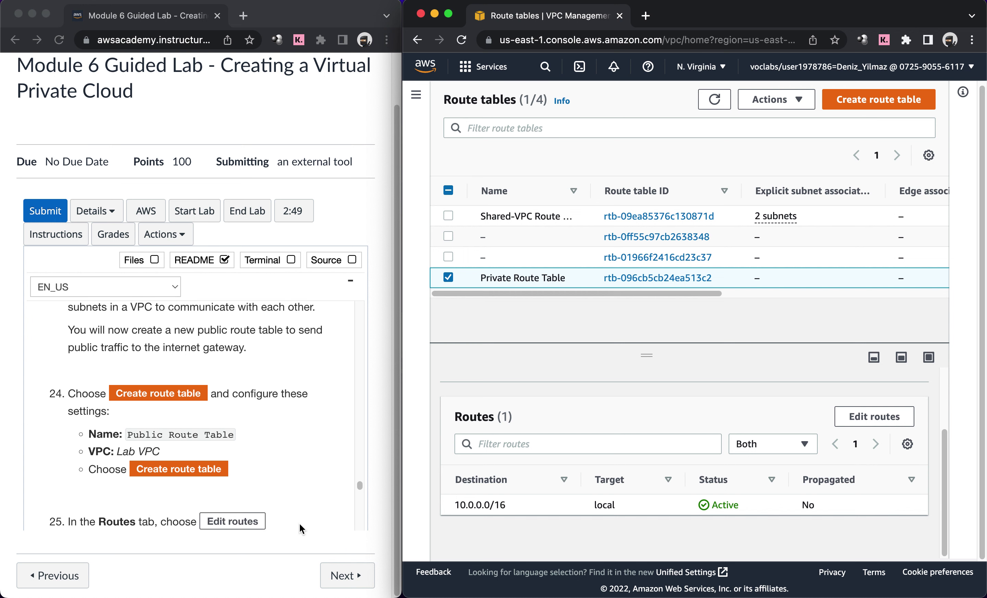
scroll(299, 524, down, 2)
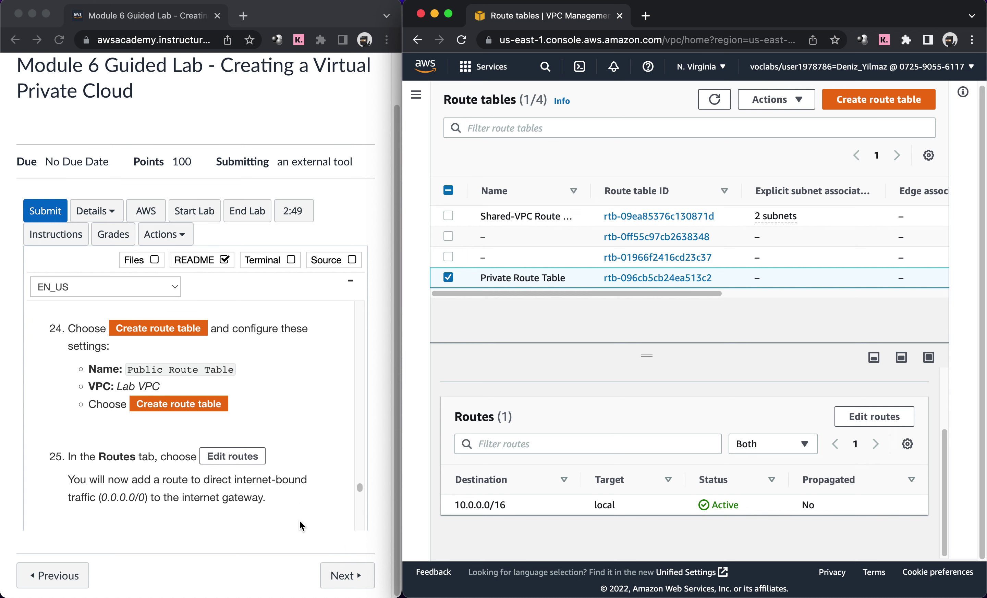
click(889, 107)
text(P)
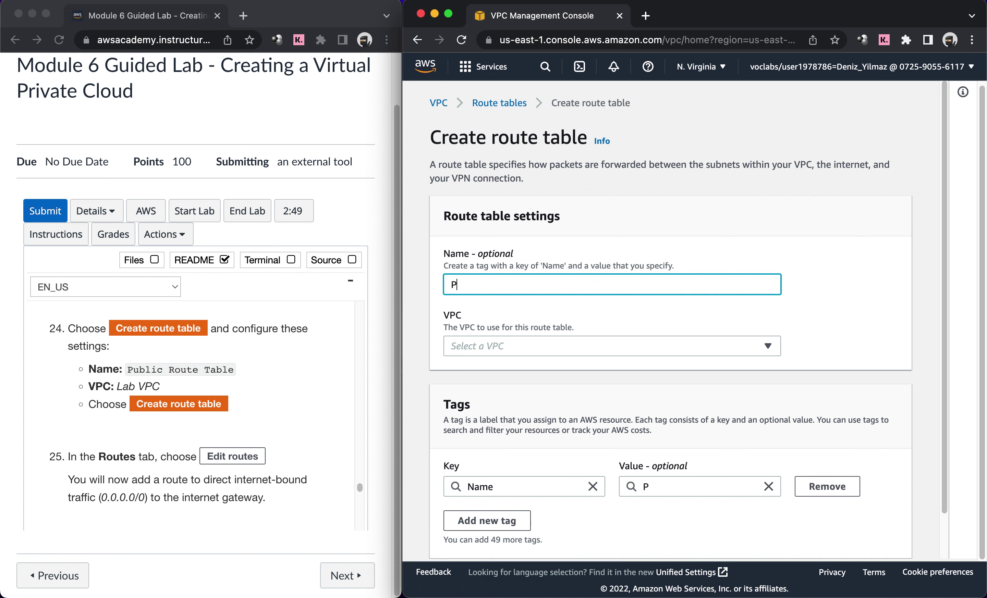
text(ublic Route)
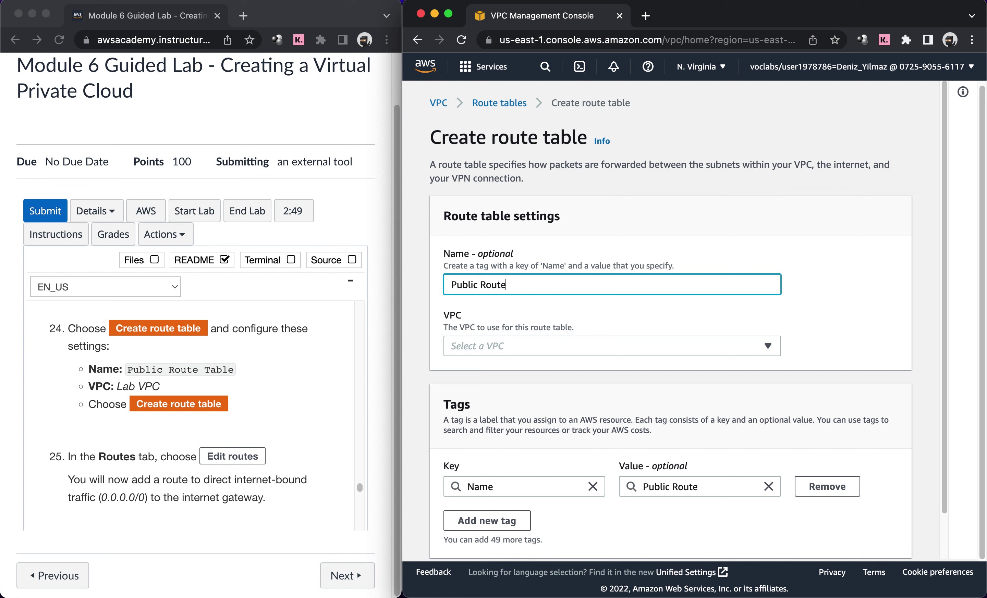
text( Table)
click(498, 350)
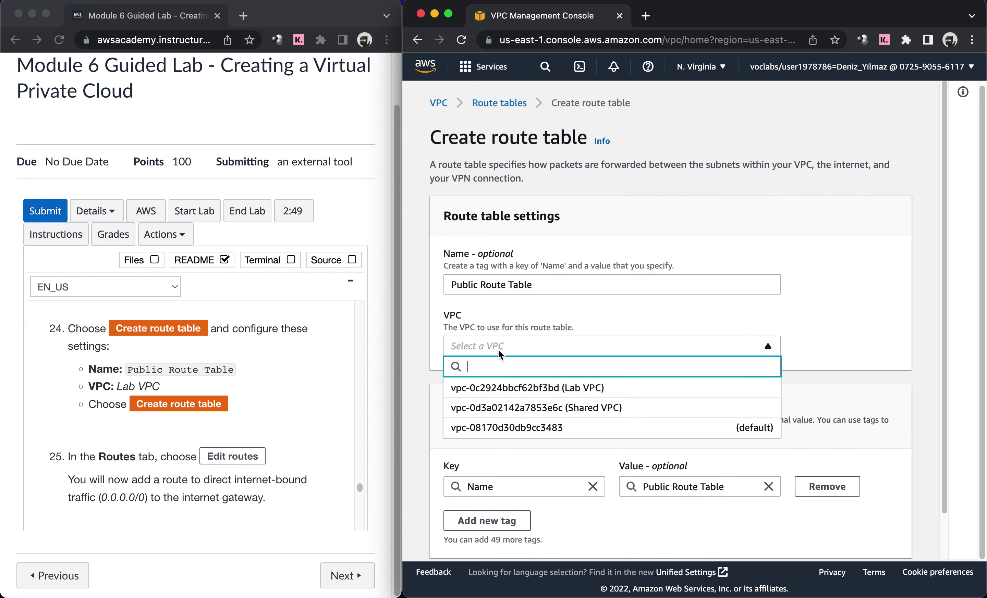
click(496, 390)
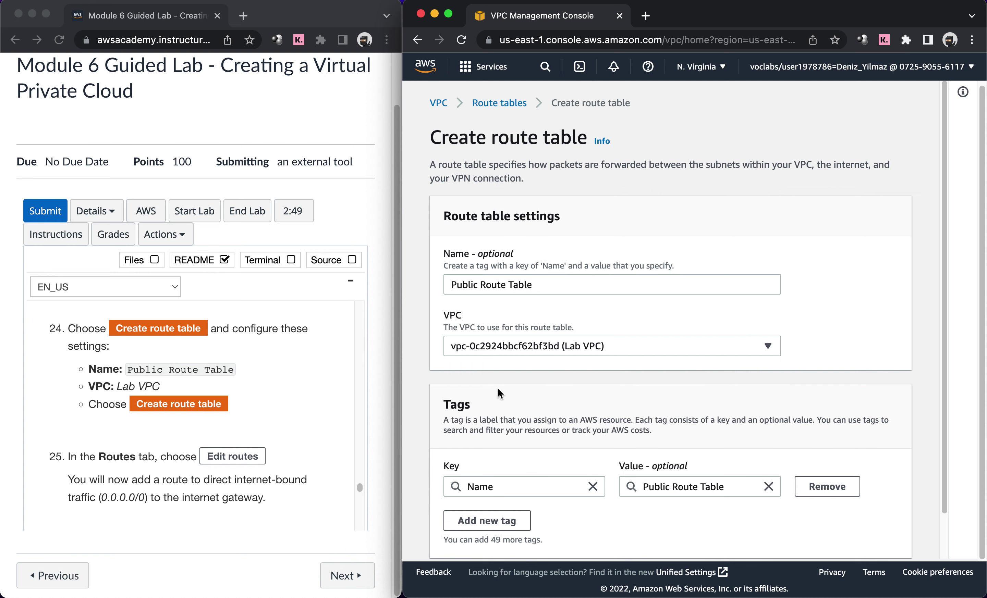
scroll(516, 400, down, 1)
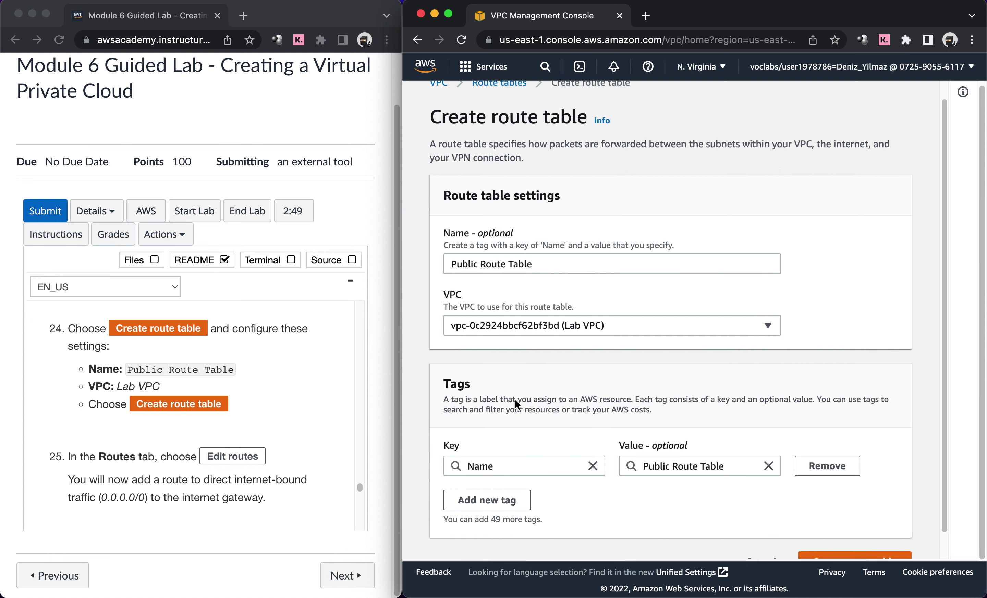
scroll(515, 400, down, 1)
click(835, 535)
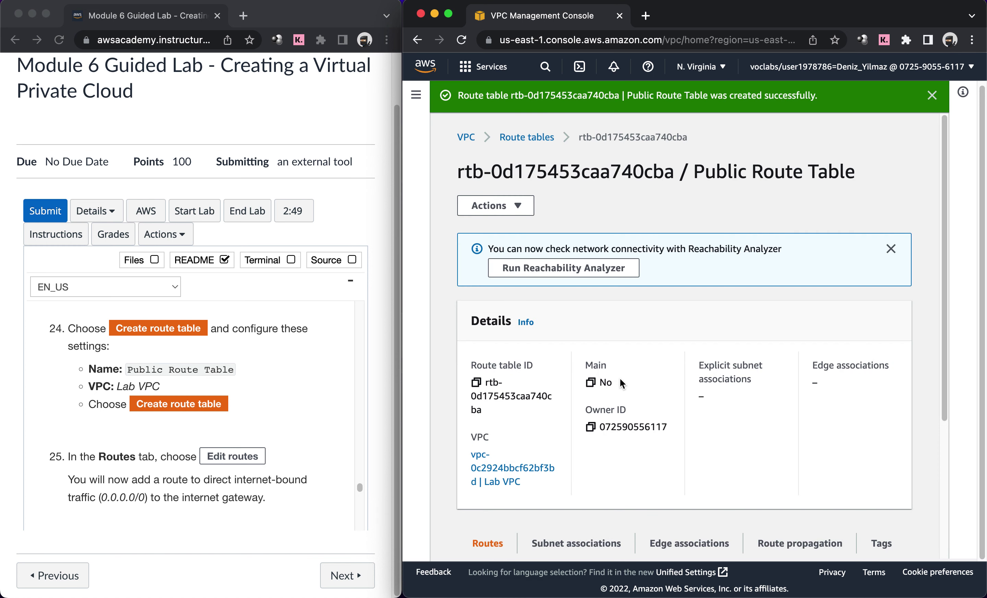
Step: Add a route to Public Route Table with destination 0.0.0.0/0 and the Lab IGW internet gateway as target, and save the changes
scroll(631, 389, down, 5)
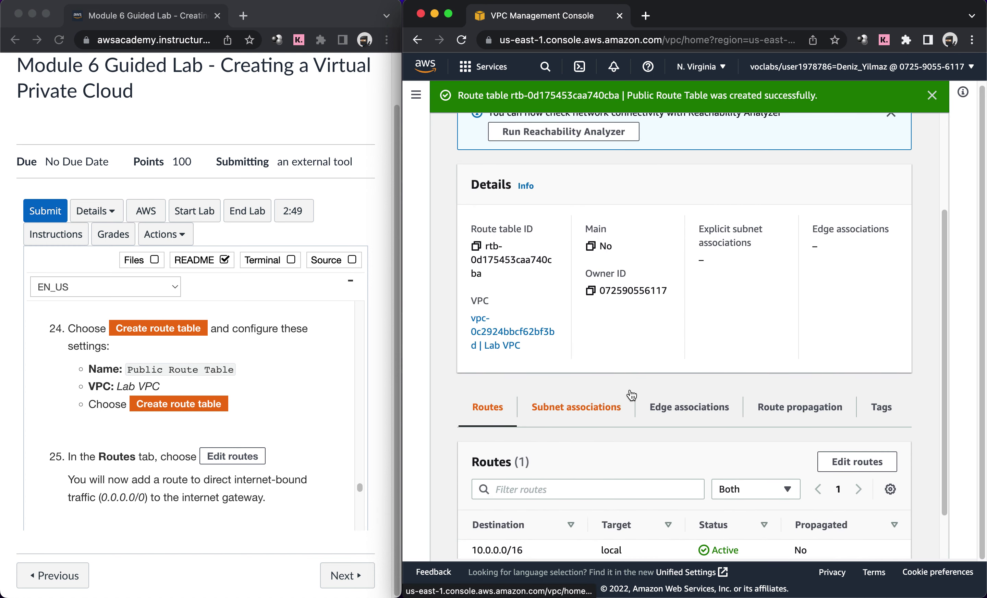
scroll(631, 393, down, 2)
click(845, 405)
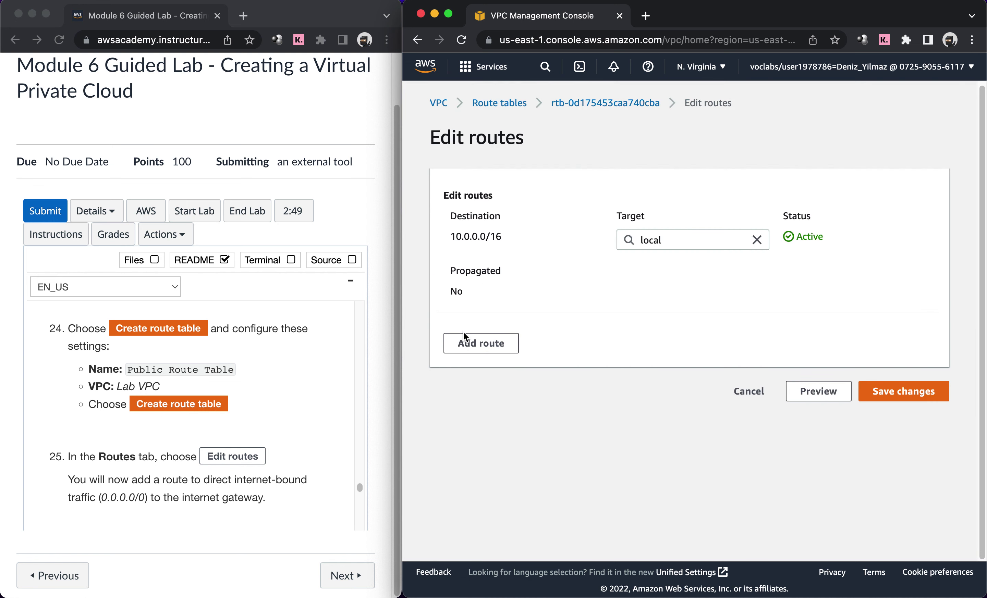
click(466, 336)
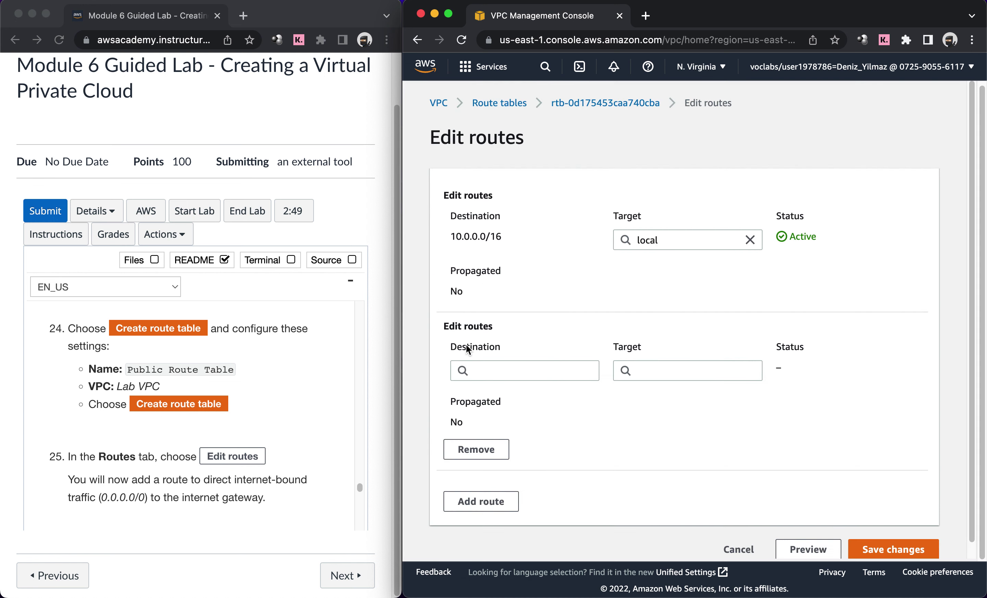
click(489, 367)
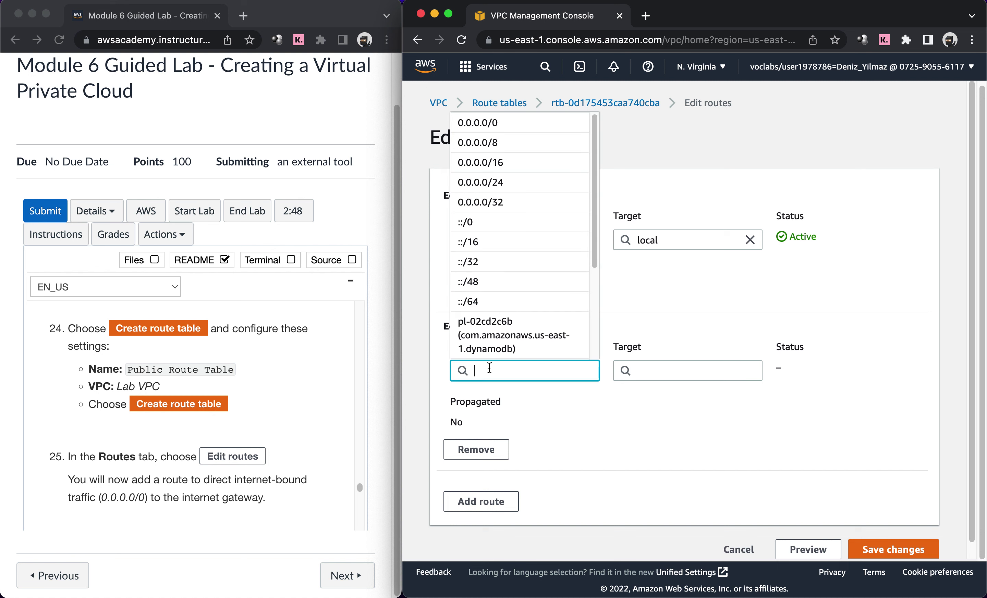
click(475, 123)
click(664, 372)
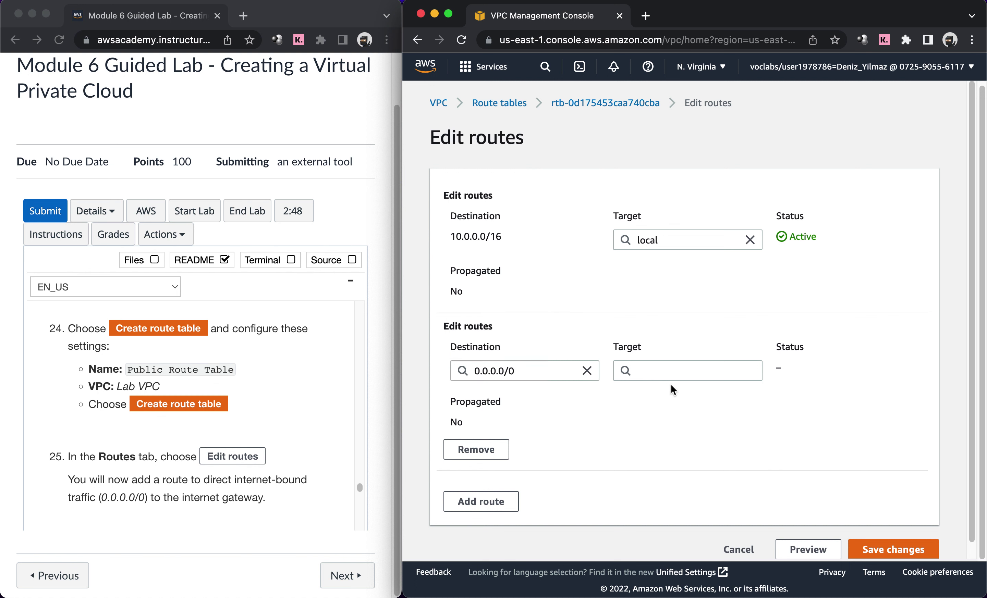
text(int)
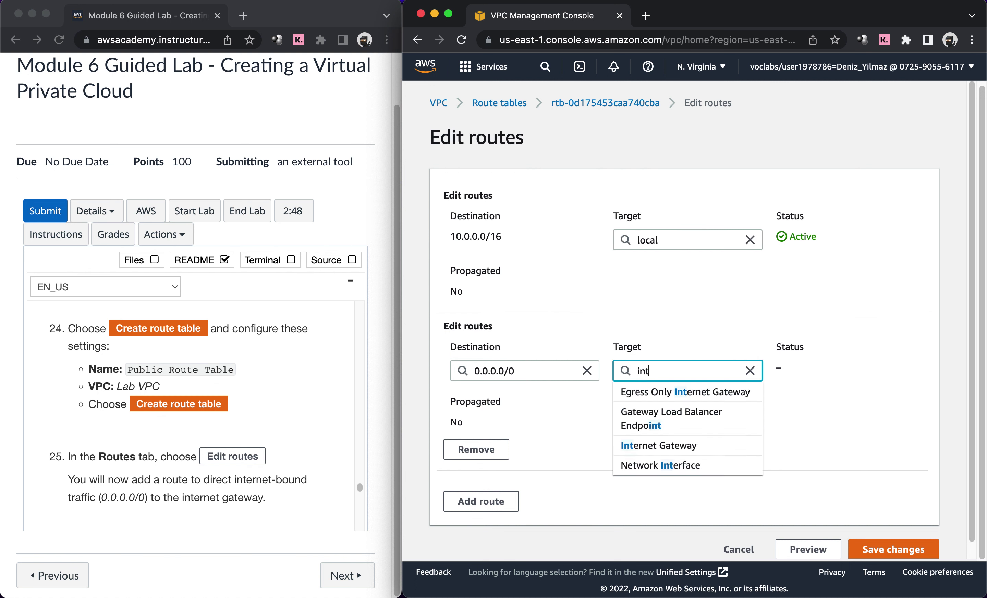
click(667, 441)
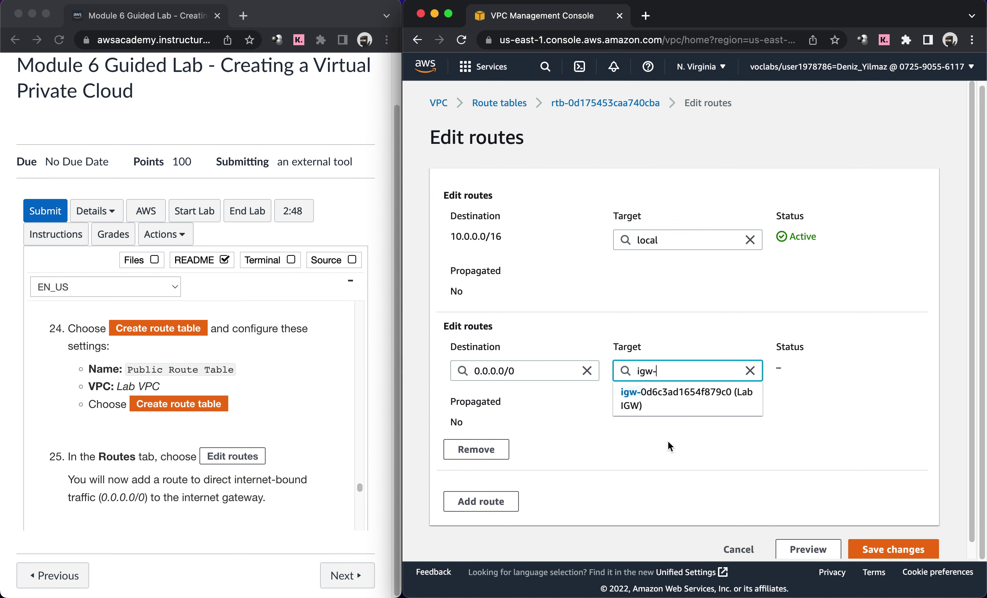
click(651, 408)
scroll(756, 450, down, 1)
click(871, 536)
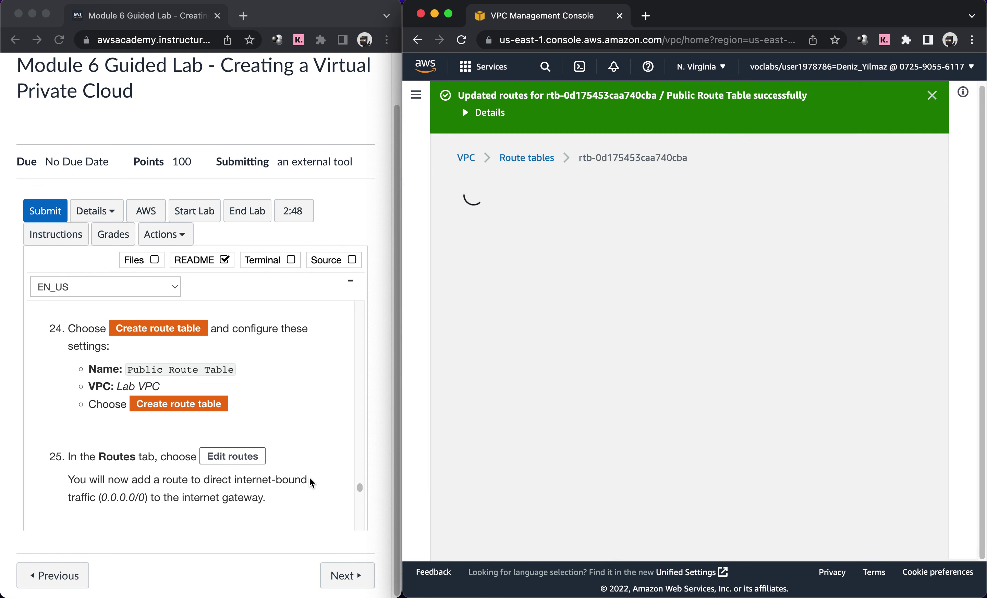
Step: Read lab instructions 26 to 30 on the new route's settings and on associating the route table with the public subnet
scroll(311, 482, down, 3)
scroll(311, 482, down, 2)
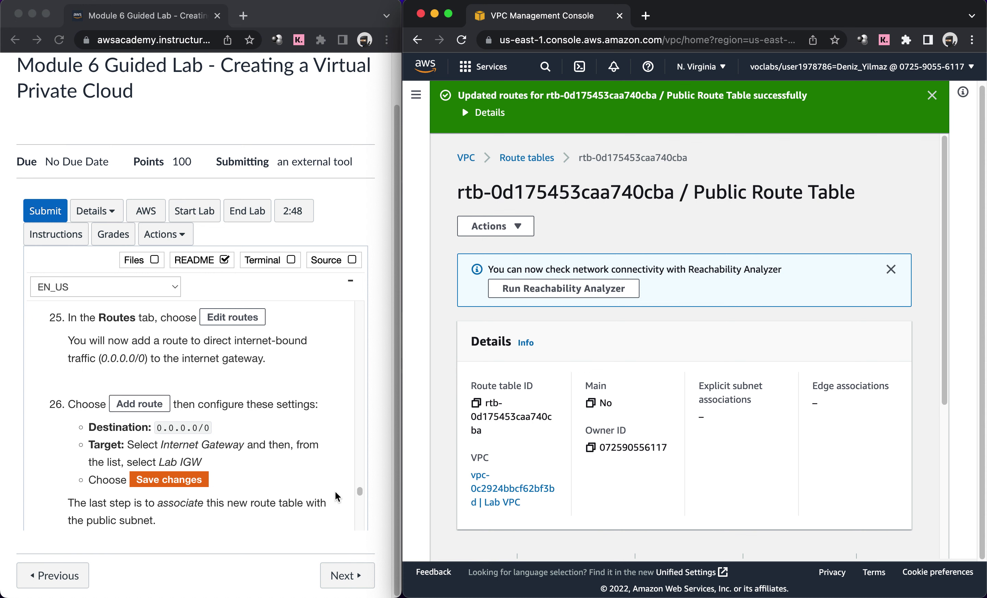
scroll(338, 498, down, 3)
scroll(338, 498, down, 4)
scroll(338, 497, down, 3)
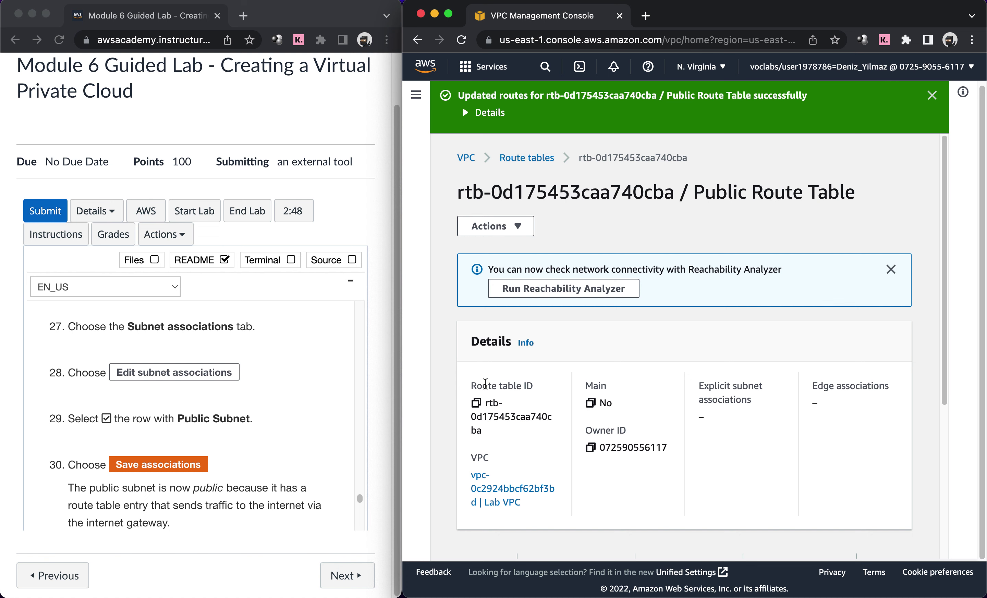
Step: Associate Public Route Table explicitly with Public Subnet and save the associations
scroll(544, 386, down, 3)
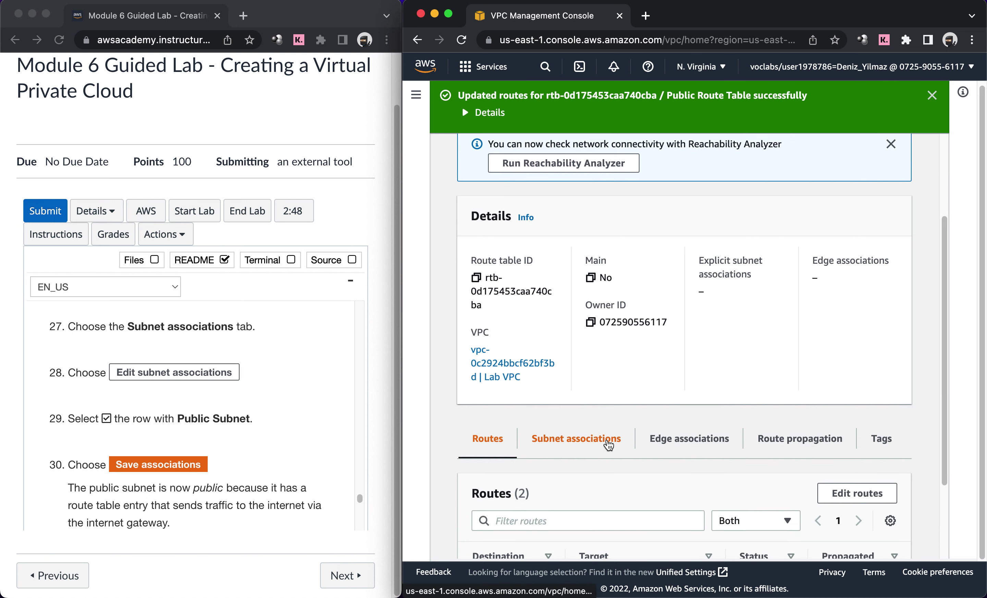
click(608, 441)
scroll(608, 443, down, 4)
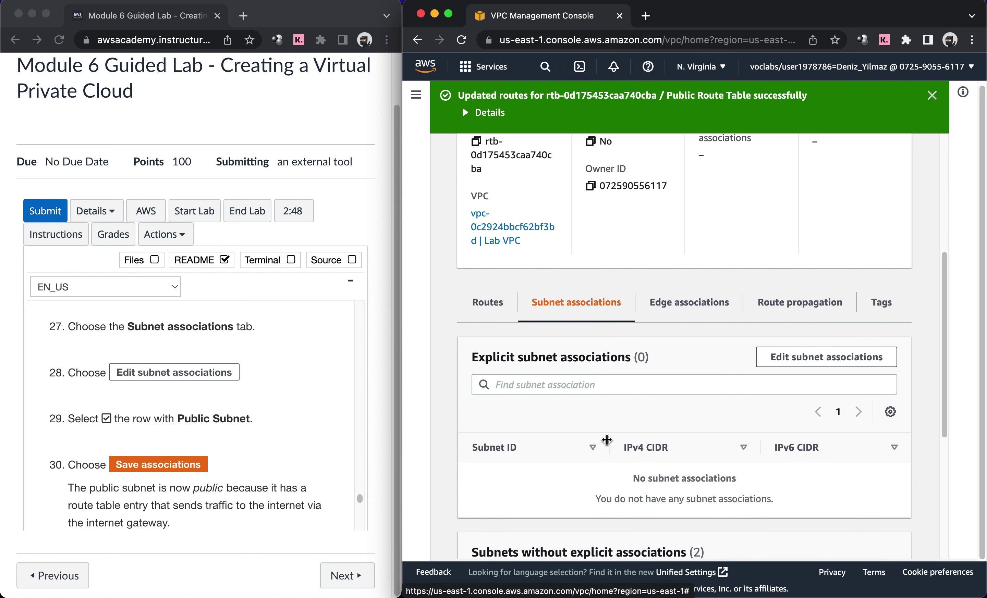
scroll(608, 443, down, 5)
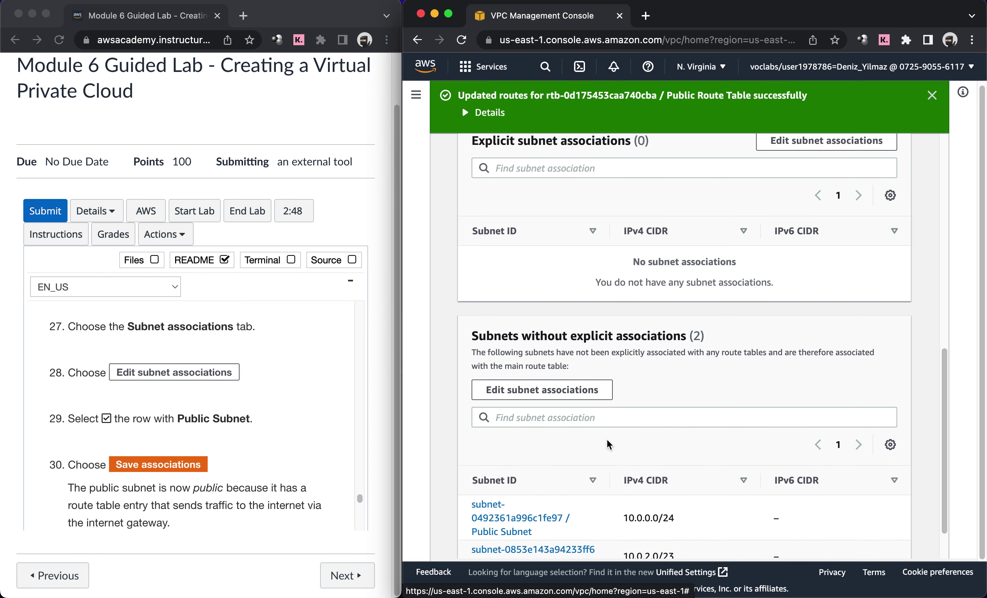
scroll(608, 444, up, 1)
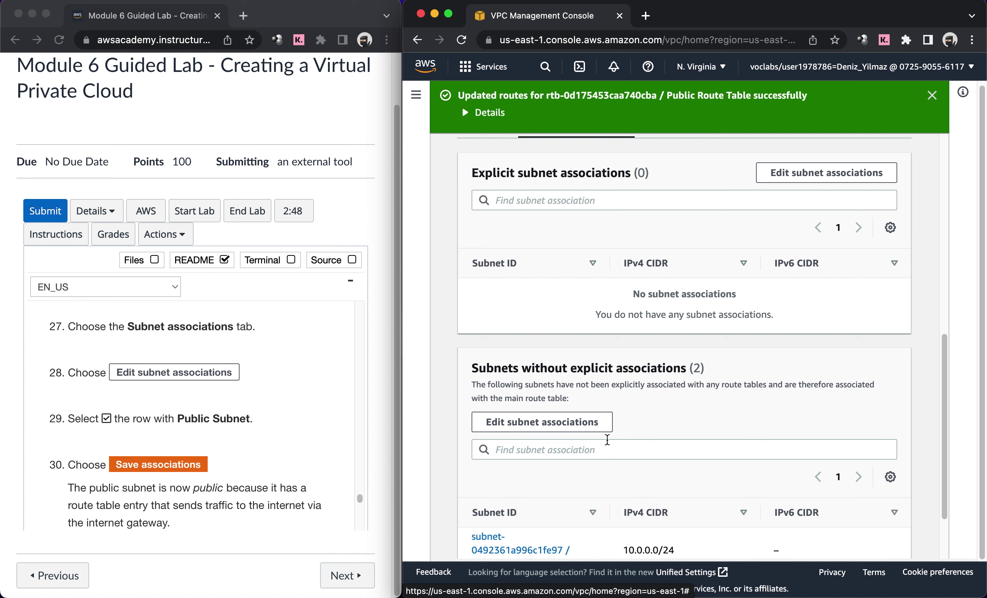
click(769, 176)
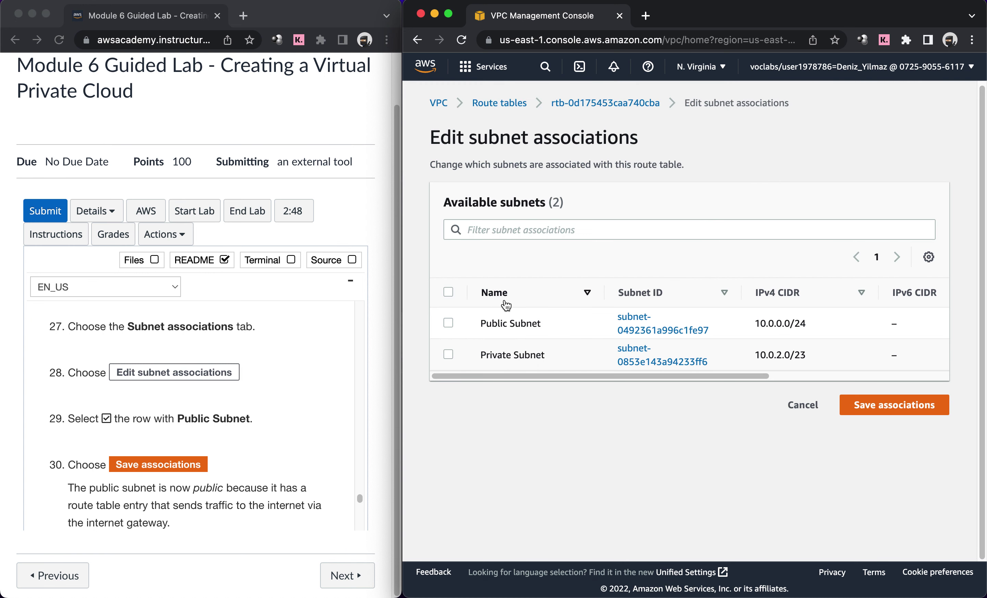
click(450, 324)
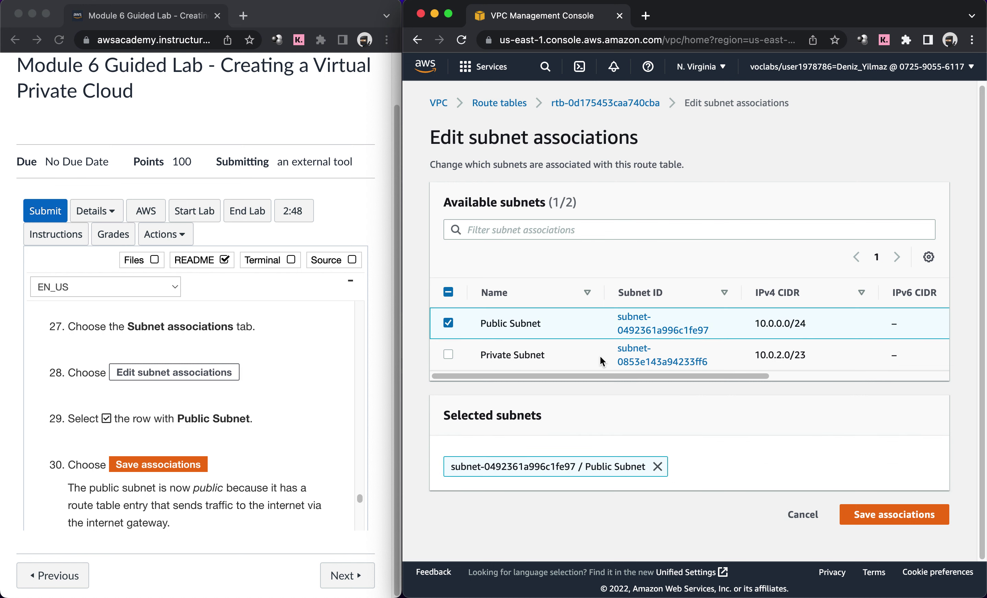
click(861, 515)
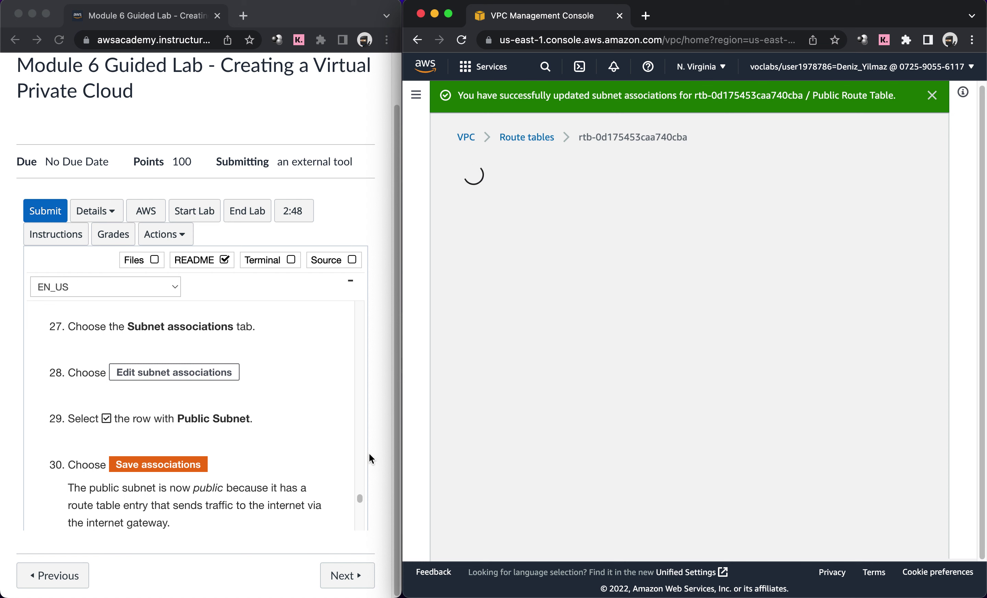
Step: Read the summary on creating a public subnet and the Task 5 instructions 31 and 32 on creating a security group
scroll(338, 444, down, 5)
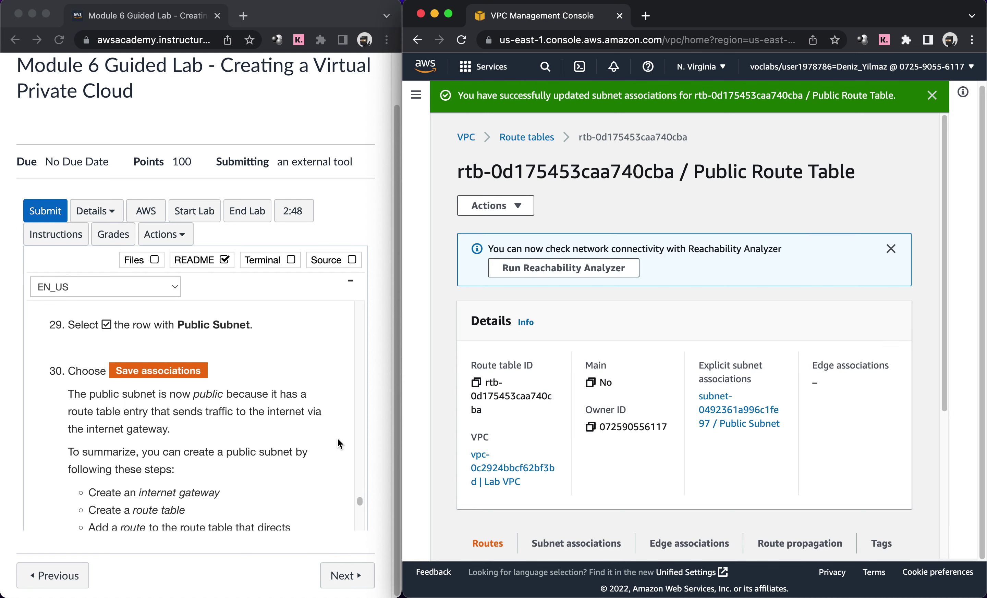
scroll(338, 444, down, 2)
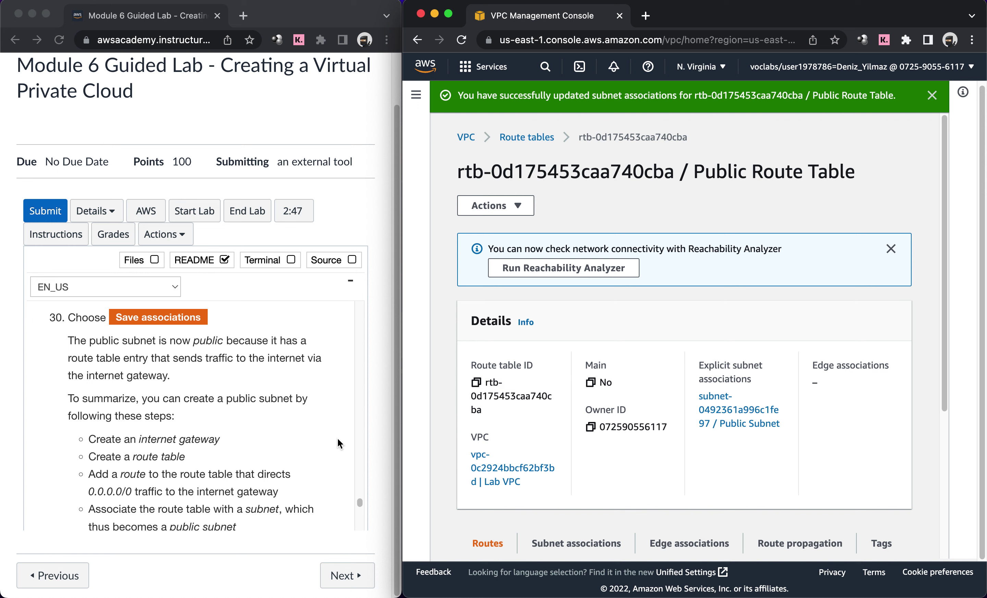
scroll(264, 470, down, 3)
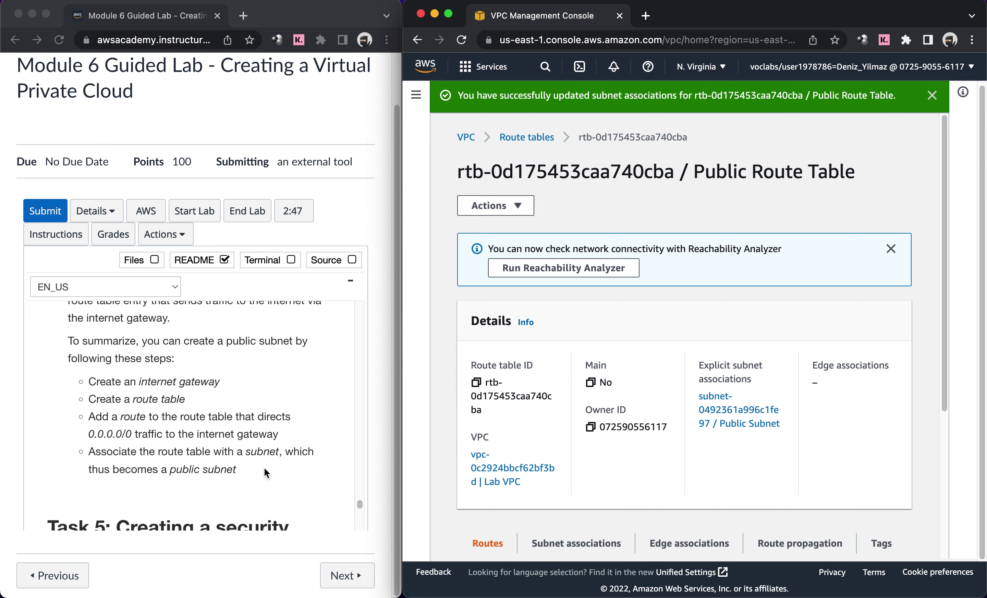
scroll(265, 470, down, 4)
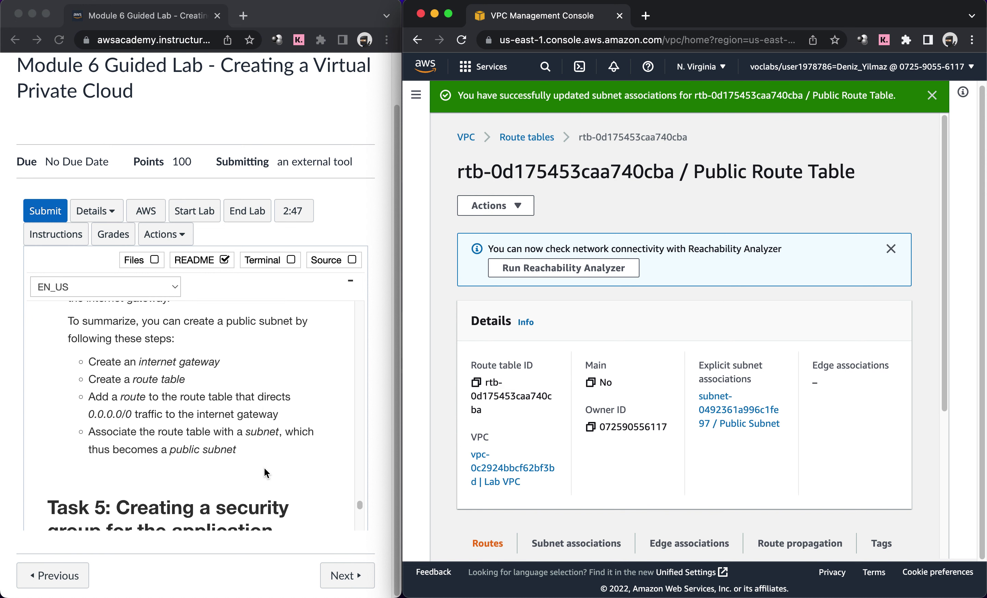
scroll(265, 468, down, 7)
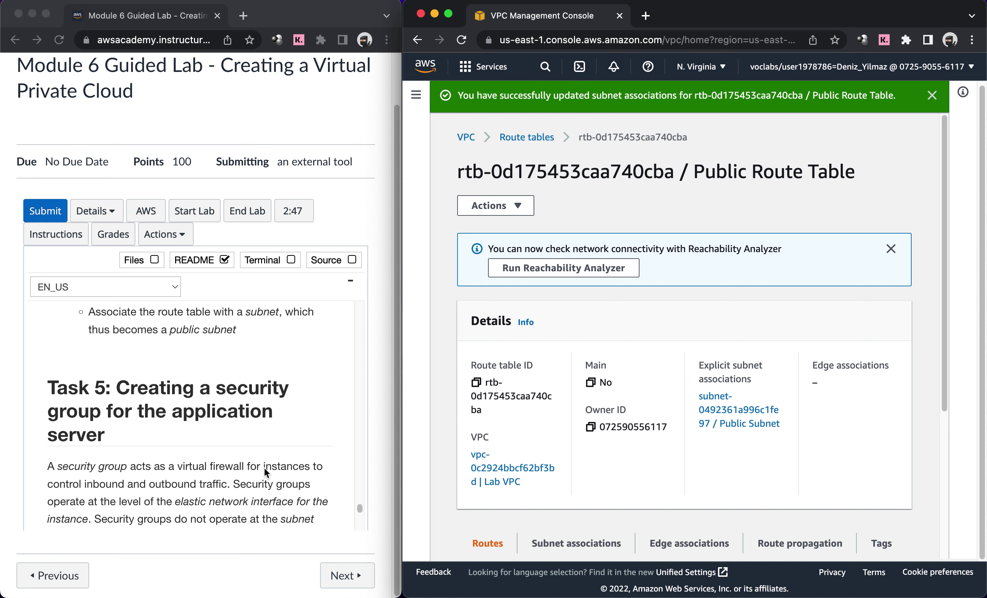
scroll(265, 468, down, 1)
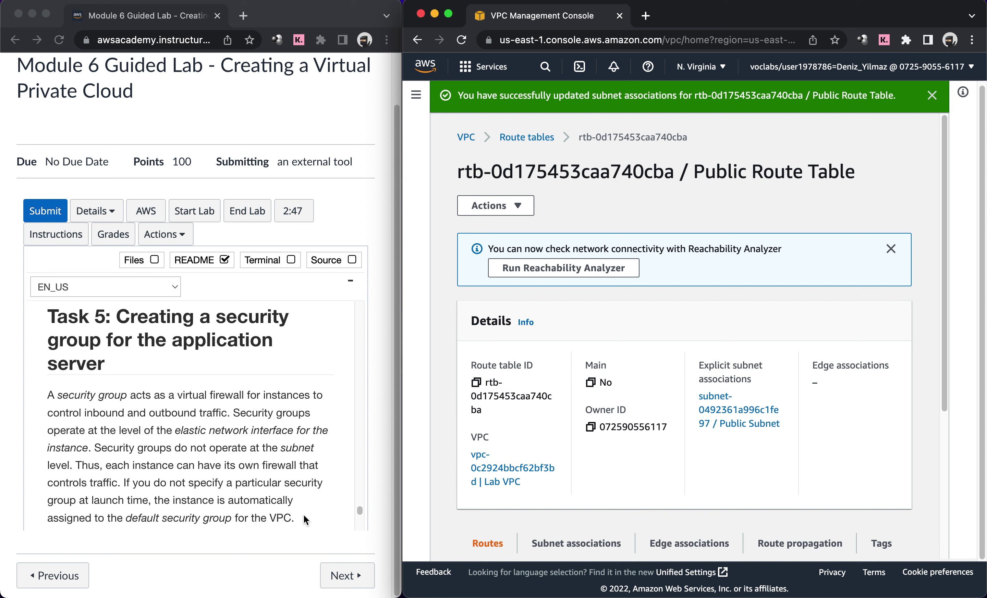
scroll(304, 516, down, 5)
scroll(304, 516, down, 3)
scroll(305, 521, down, 4)
scroll(304, 519, down, 4)
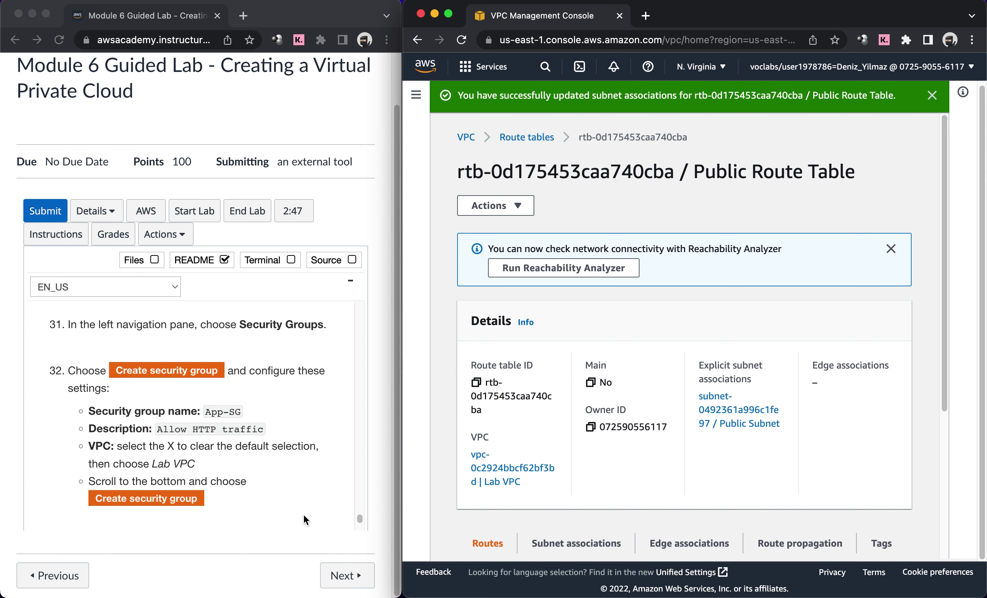
Step: Show the list of security groups in the VPC console and enlarge the list area so its rows are readable
click(415, 96)
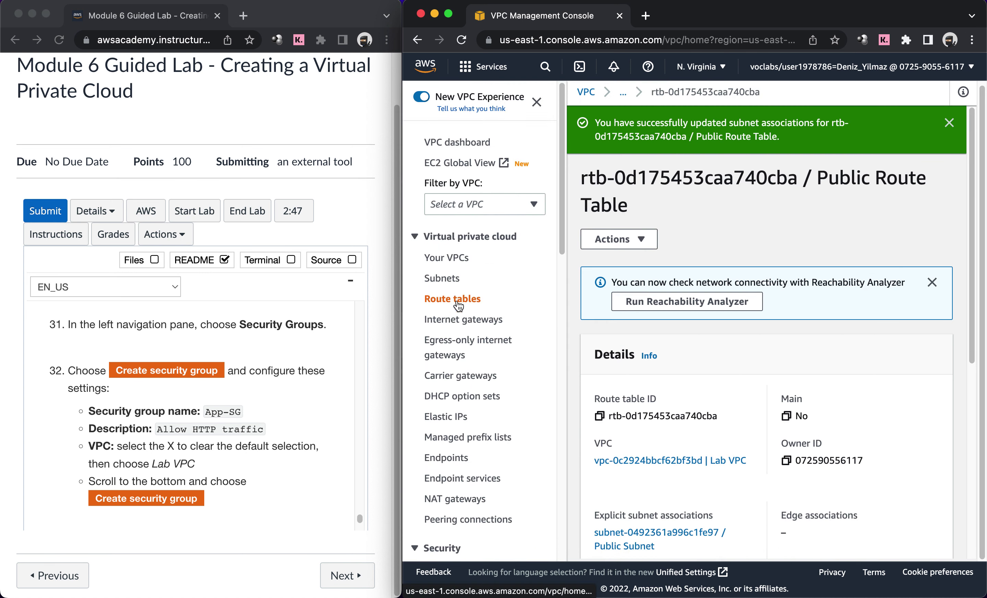
scroll(450, 402, down, 4)
click(459, 509)
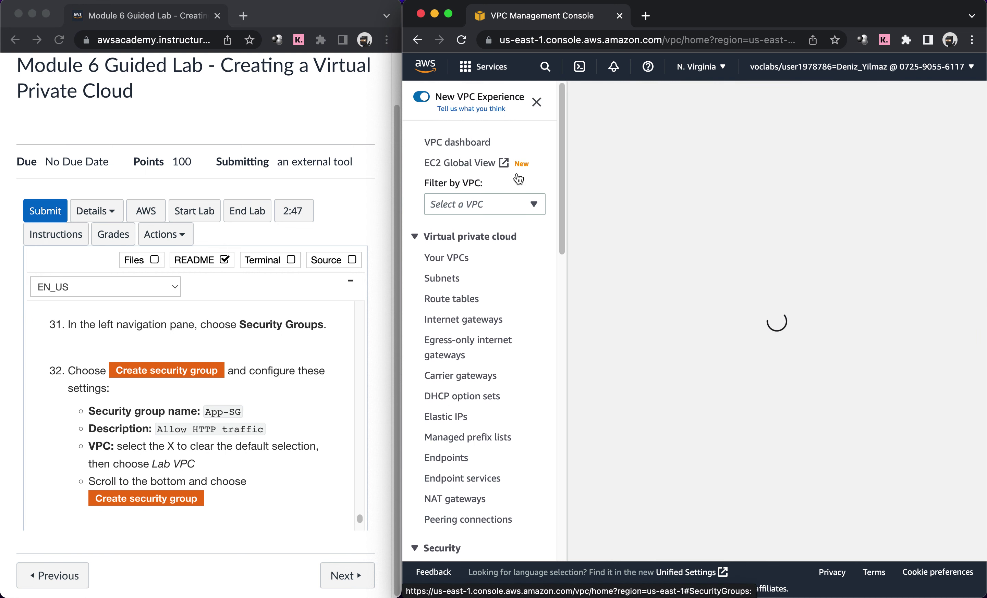
click(537, 102)
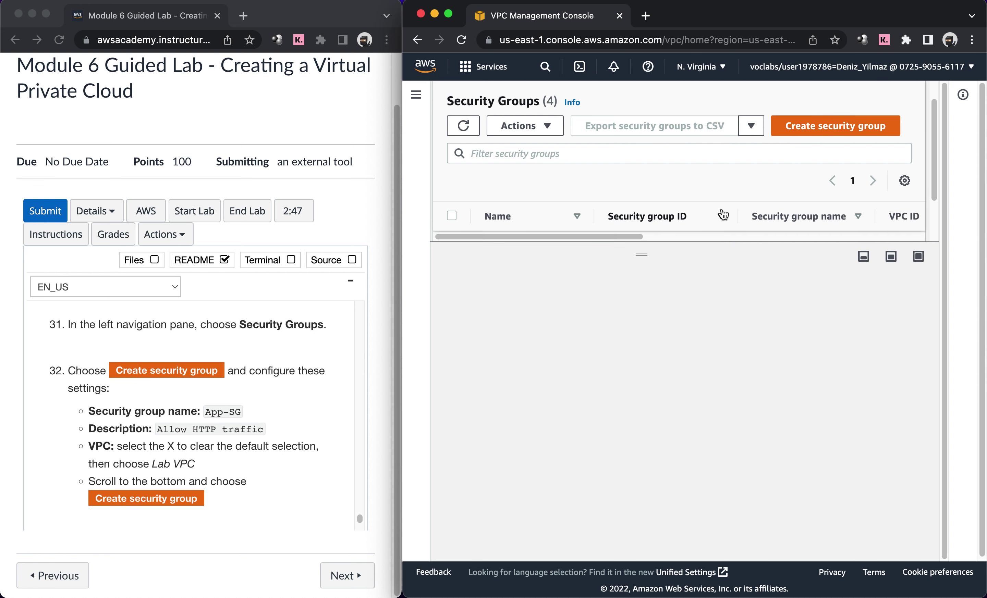
drag(640, 255, 649, 395)
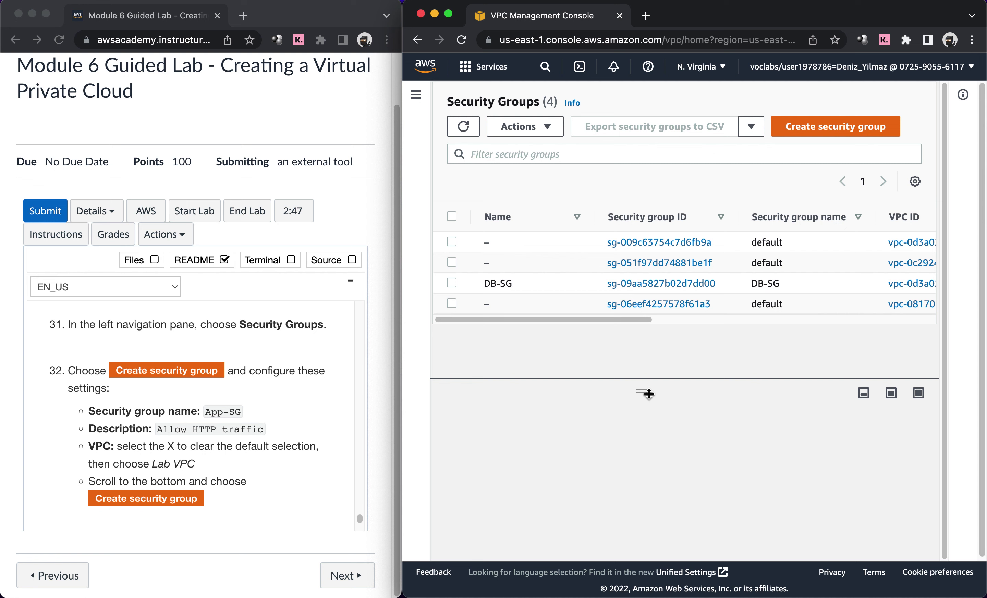
drag(649, 395, 649, 383)
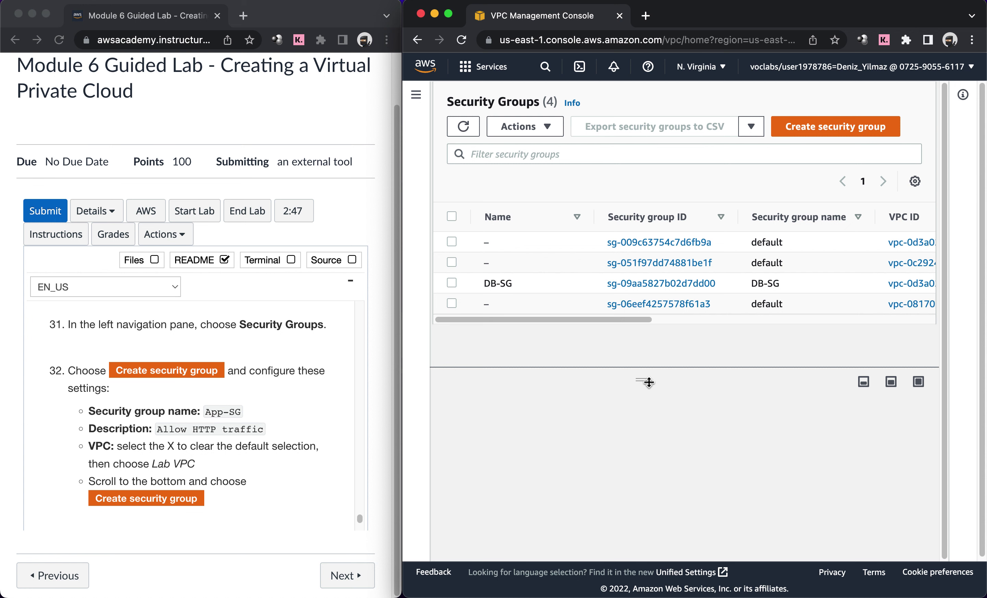
Step: Start a new security group named App-SG with the description "Allow HTTP traffic"
click(800, 129)
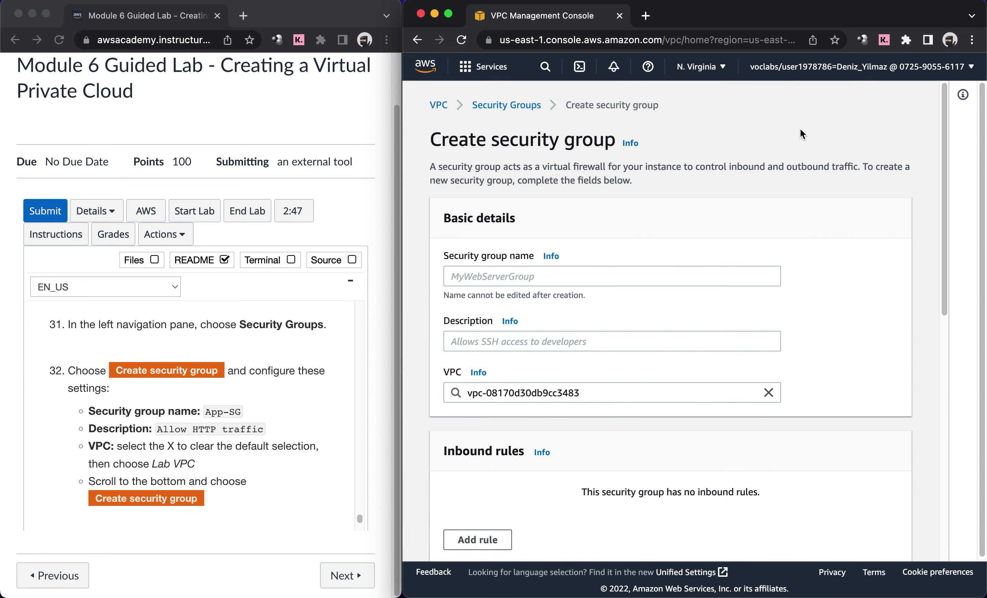
click(450, 276)
text(App-SG)
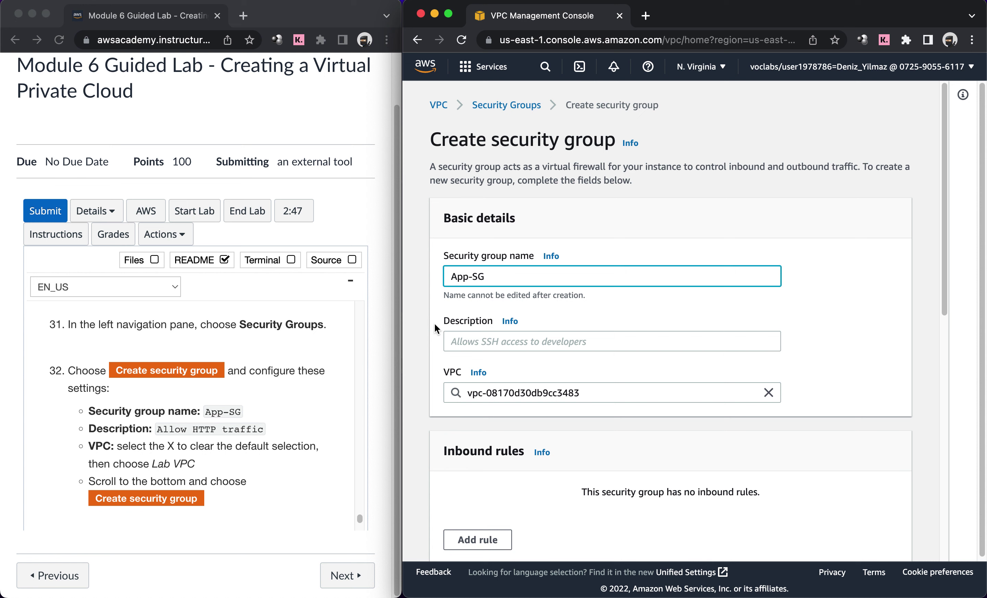
click(461, 340)
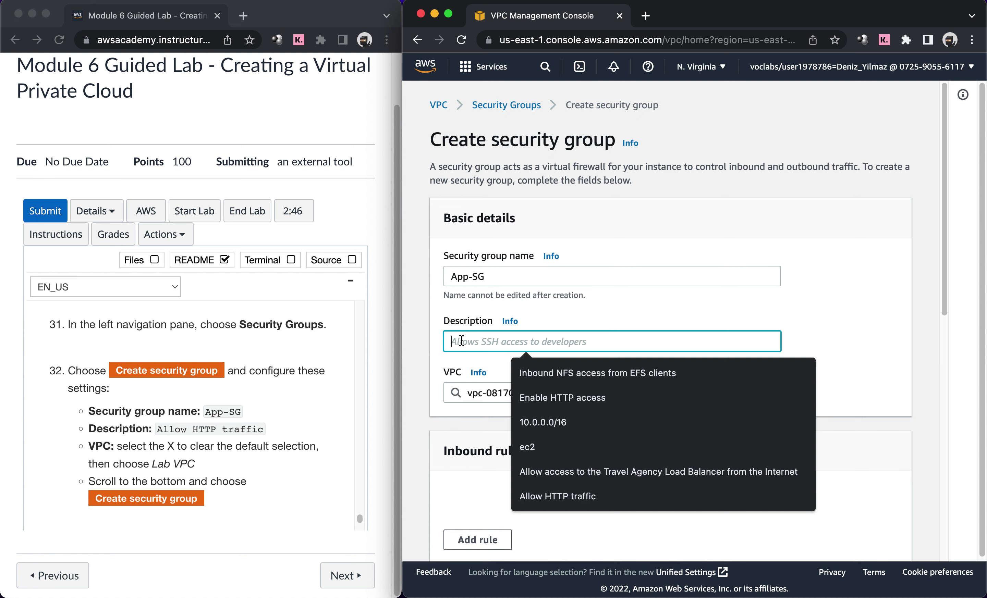
text(Allow H)
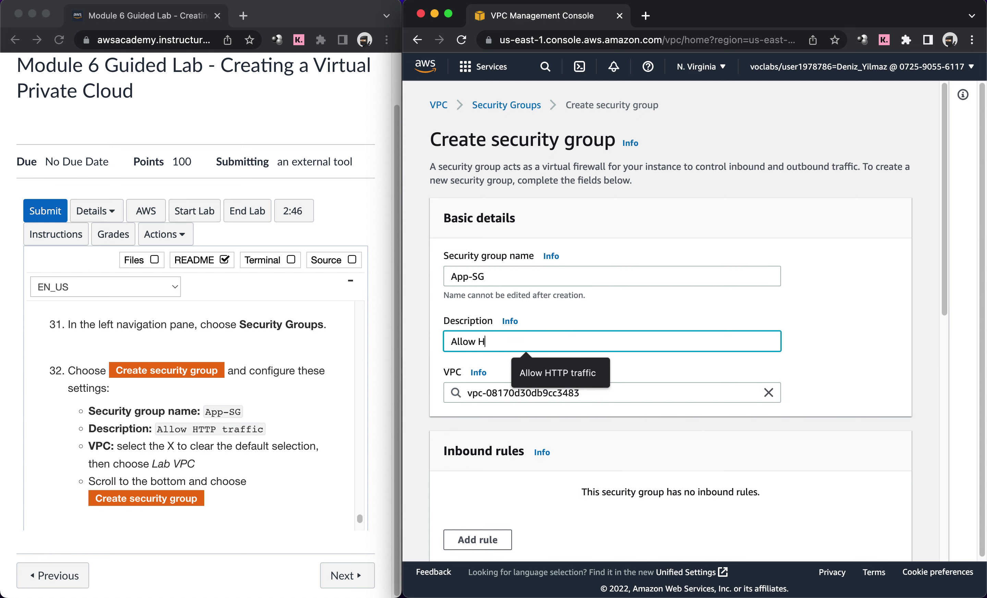
text(TTP traffic)
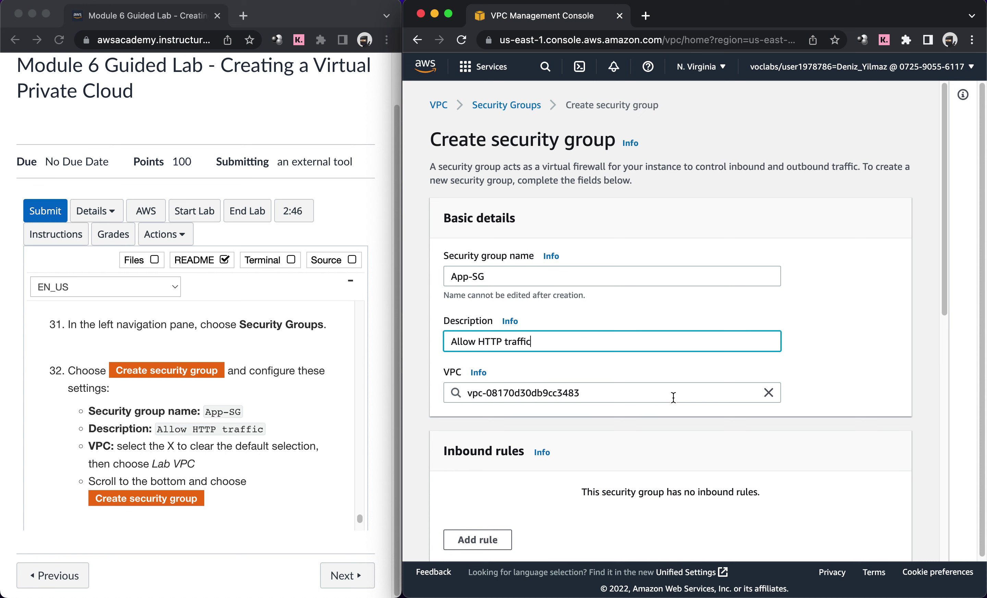
Step: Replace the new security group's default VPC with Lab VPC and create the group
click(768, 393)
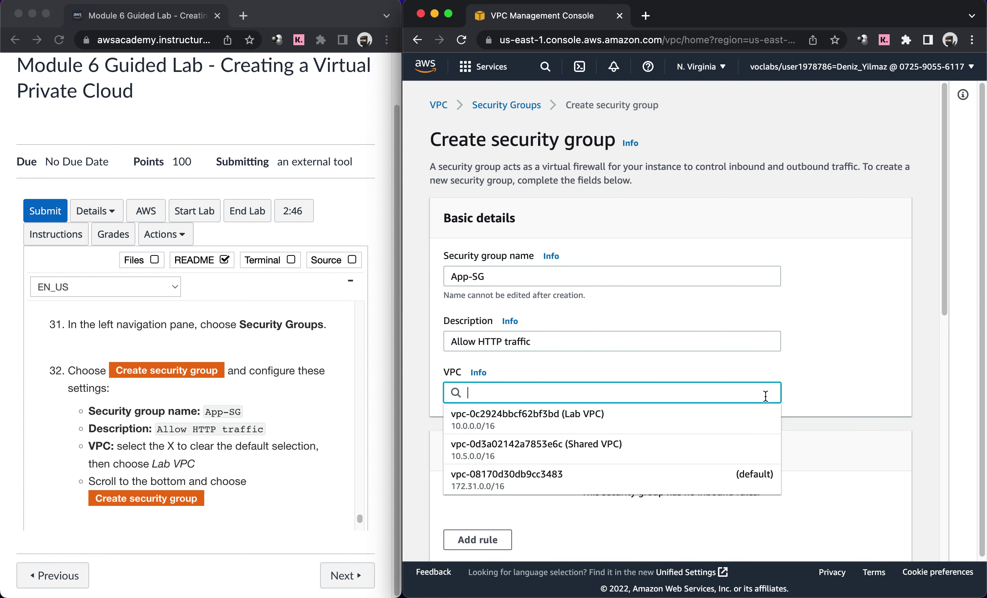
click(612, 431)
scroll(581, 444, down, 4)
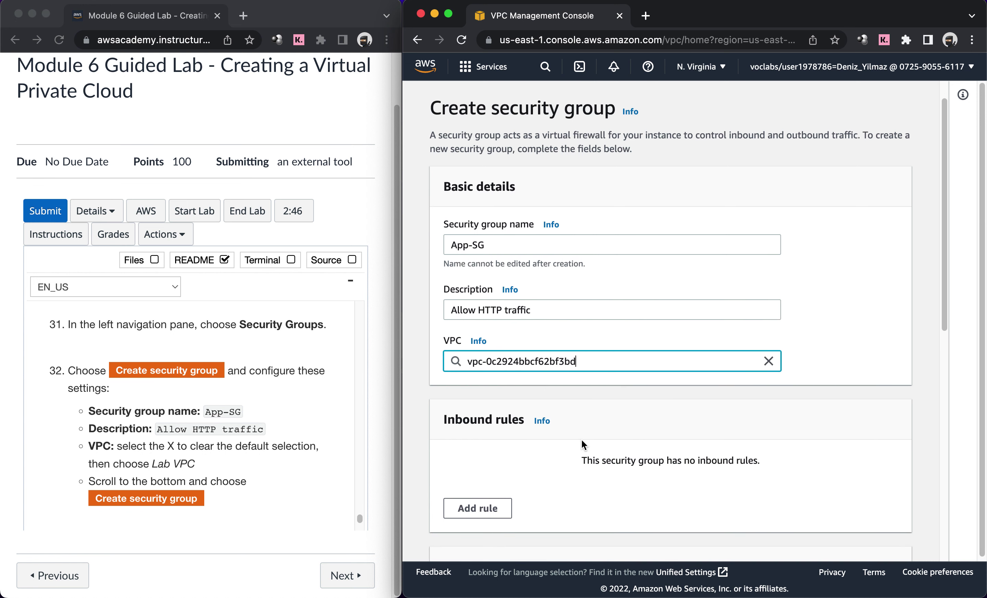
scroll(581, 441, down, 10)
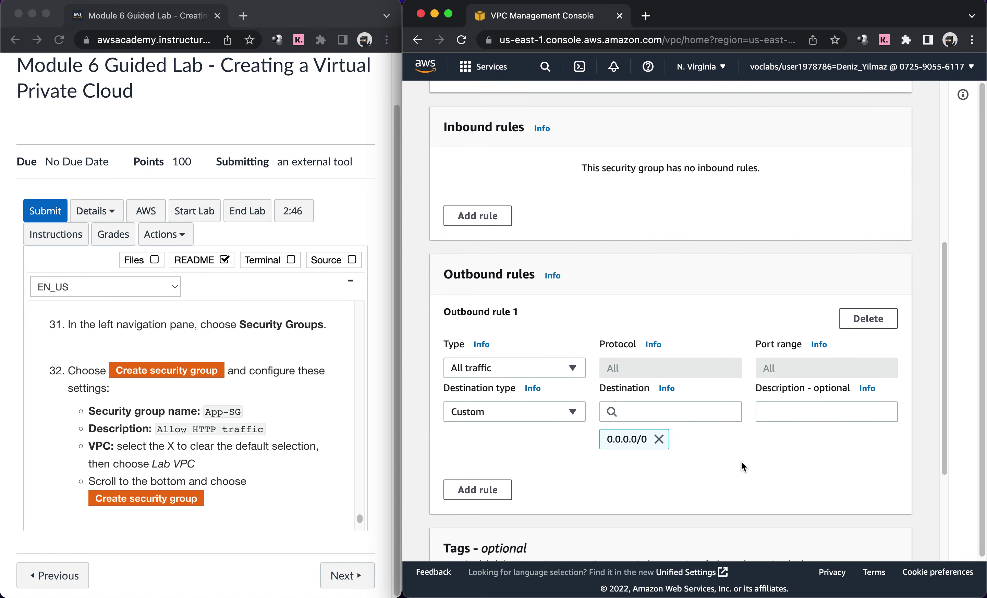
click(809, 539)
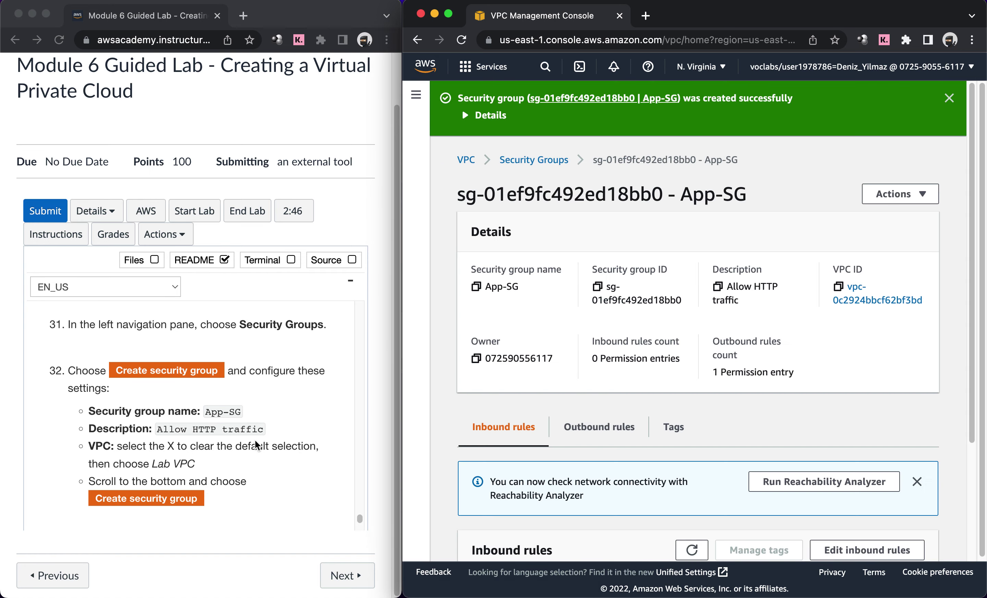
Step: Open the inbound rules of App-SG for editing, following lab instructions 33 and 34
scroll(256, 445, down, 1)
scroll(257, 446, down, 5)
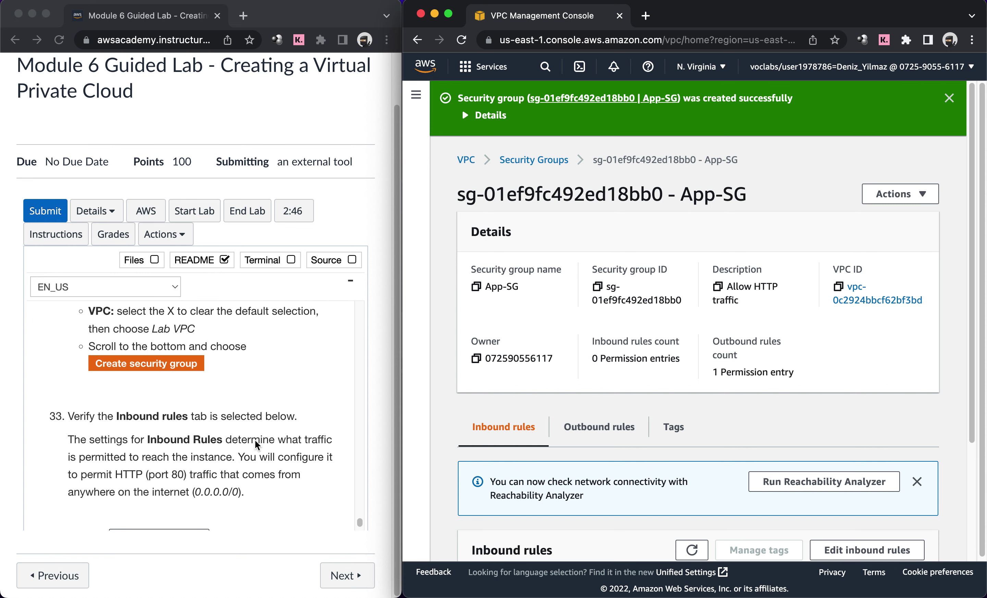
scroll(256, 446, down, 3)
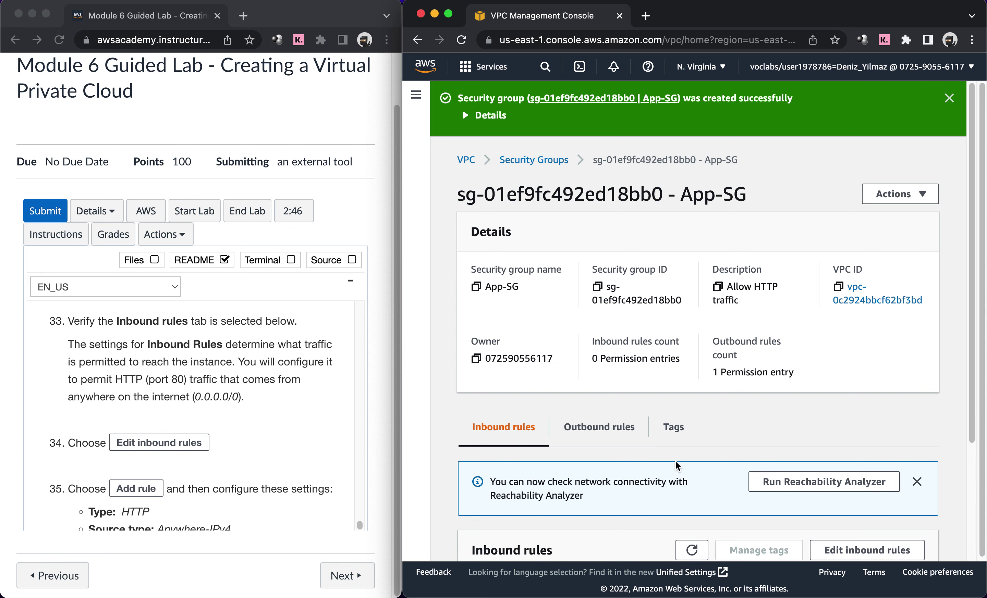
scroll(683, 466, down, 1)
scroll(682, 466, down, 2)
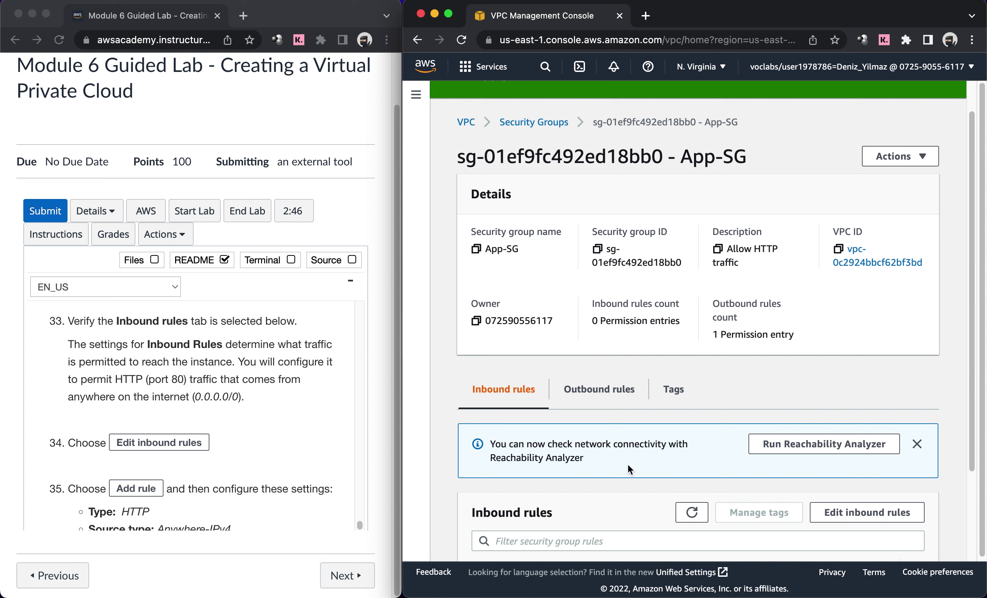
scroll(630, 469, down, 5)
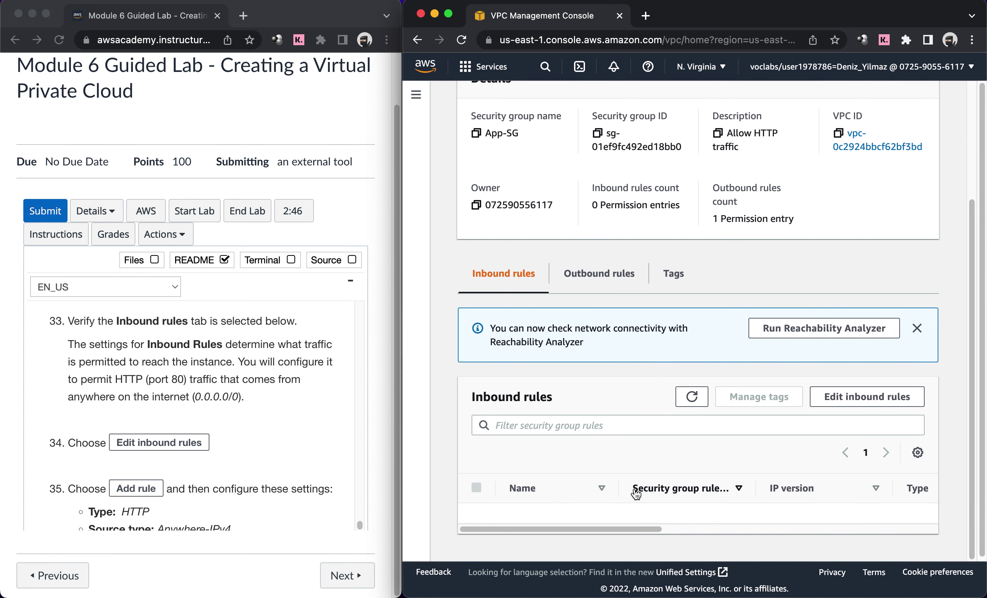
click(836, 404)
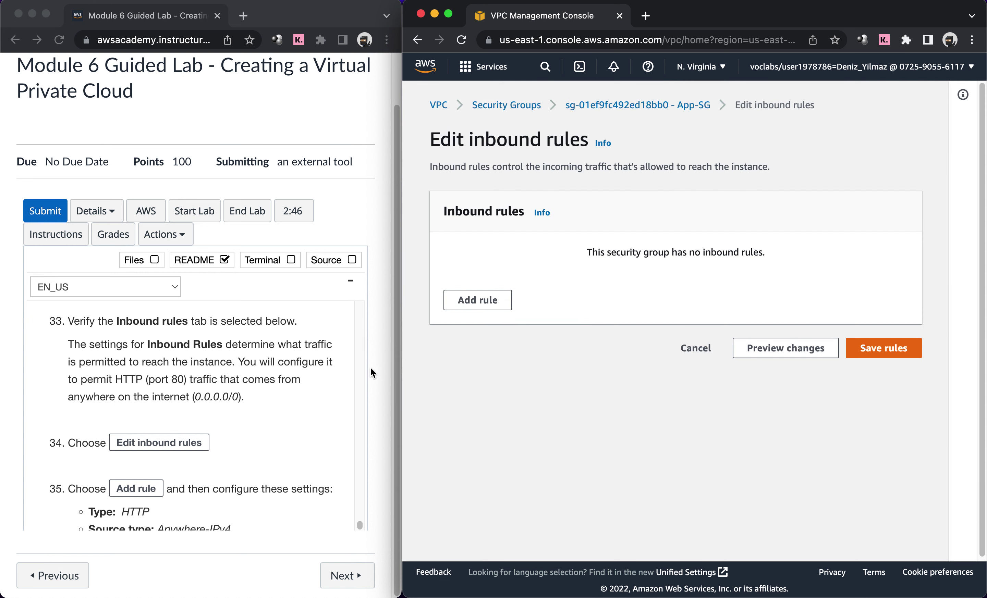
Step: Read lab instruction 35 and add a new inbound rule to App-SG
scroll(294, 413, down, 6)
scroll(294, 412, up, 1)
click(478, 301)
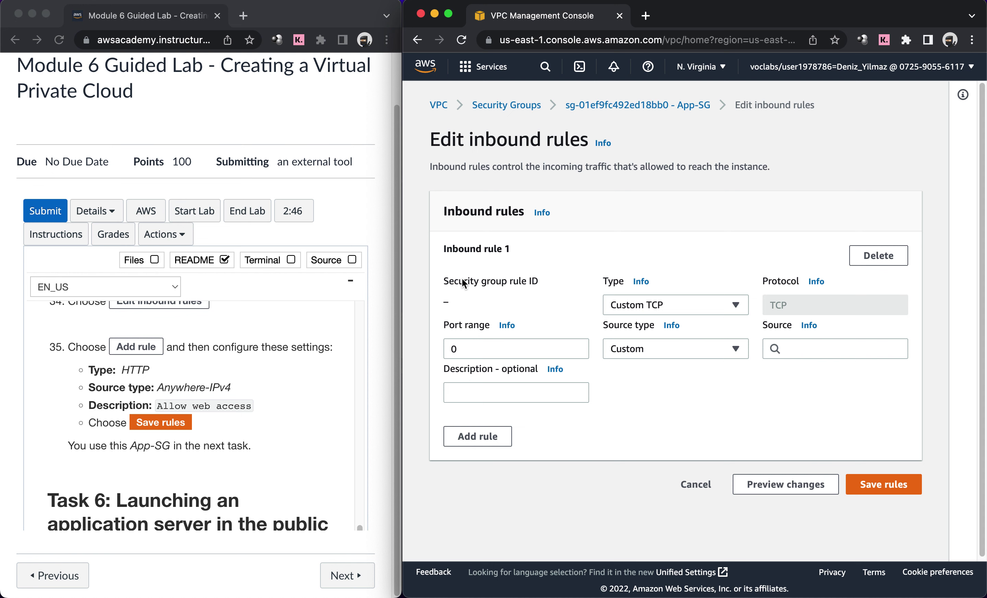
click(464, 433)
scroll(512, 429, down, 1)
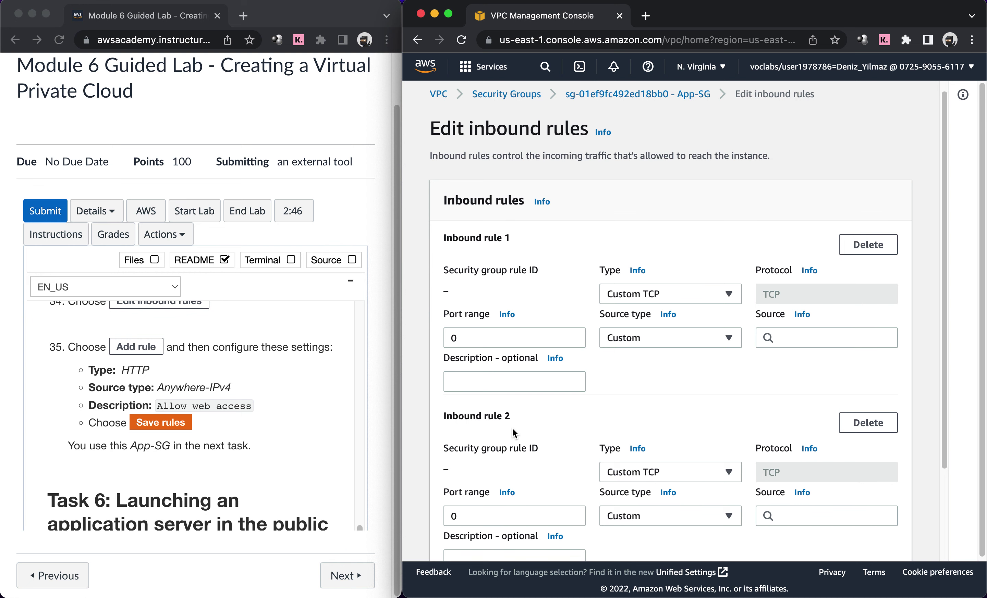
scroll(512, 429, down, 1)
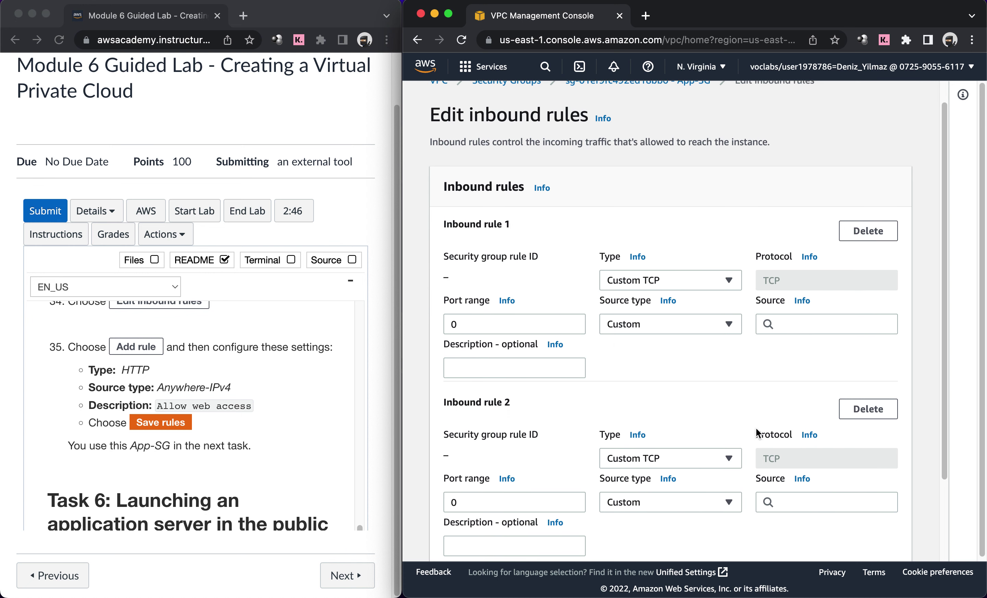
scroll(869, 412, down, 3)
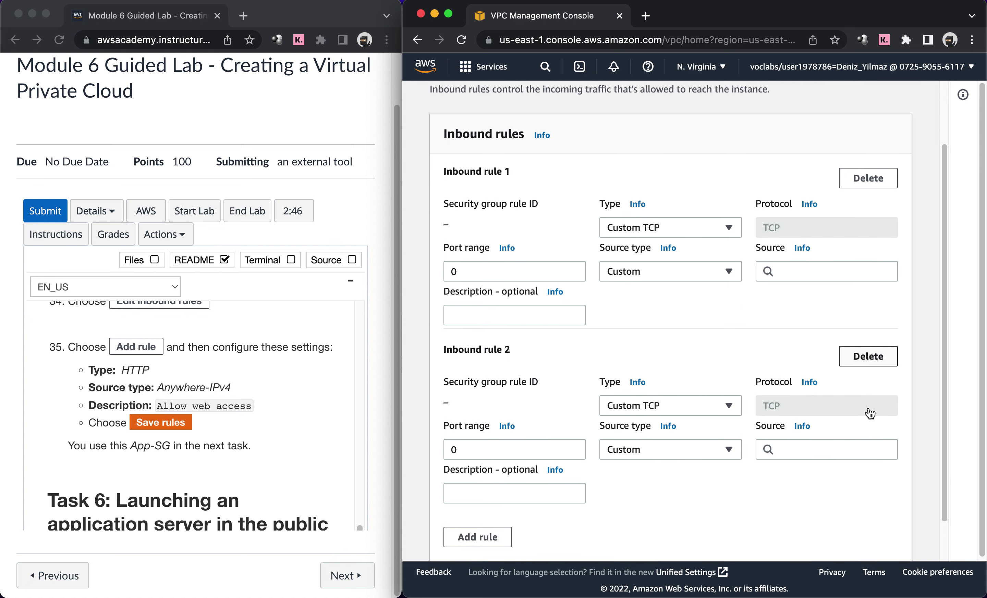
click(869, 377)
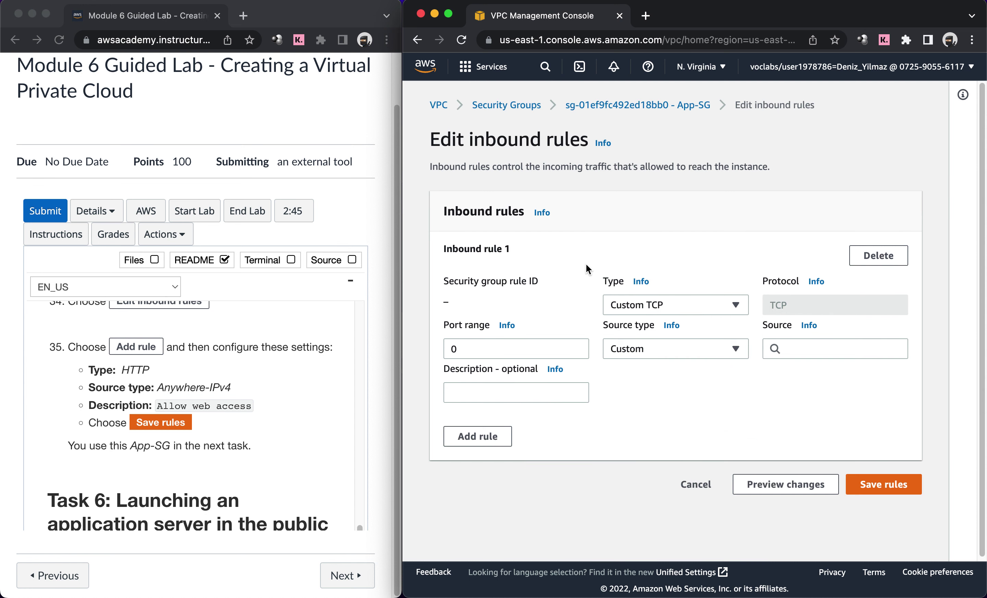
Step: Set the inbound rule's type to HTTP and its source type to Anywhere-IPv4
click(640, 307)
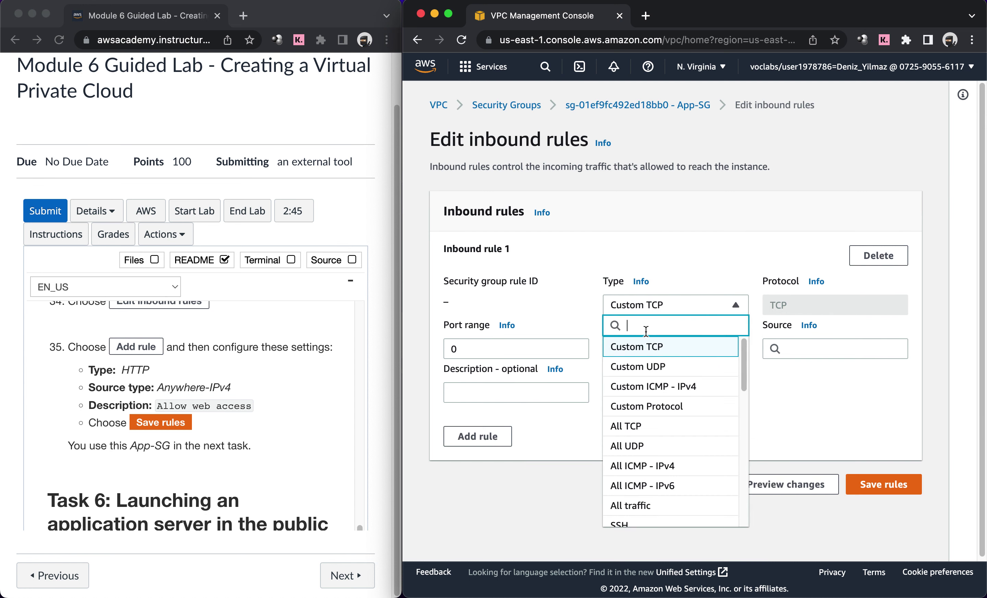
text(htt)
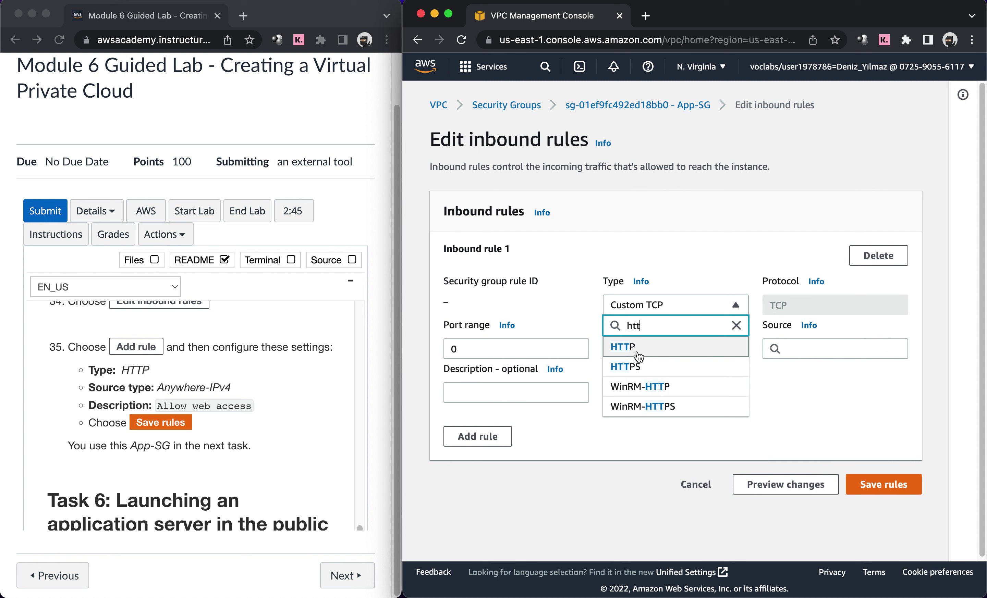
click(637, 352)
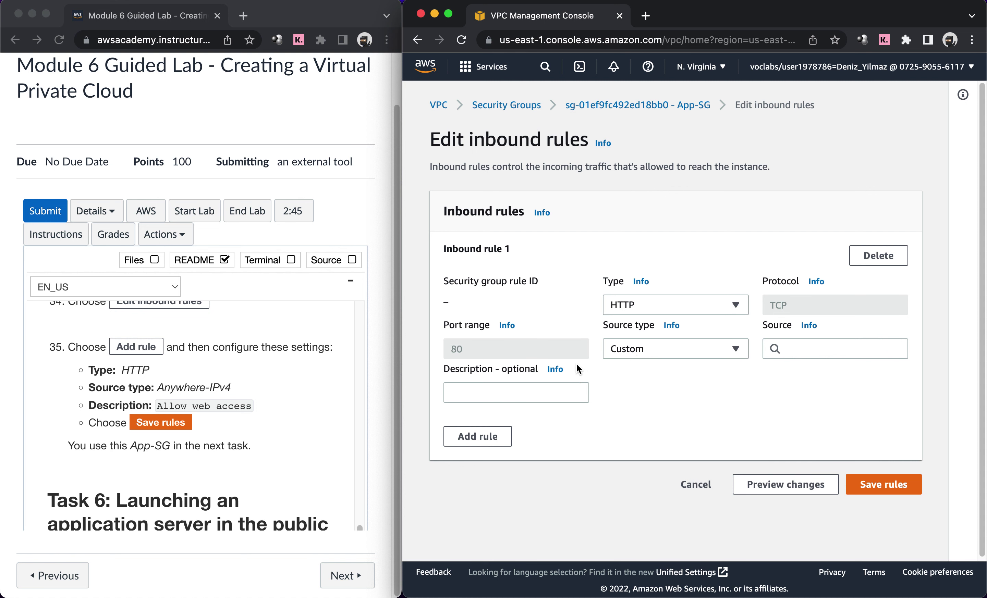
click(615, 348)
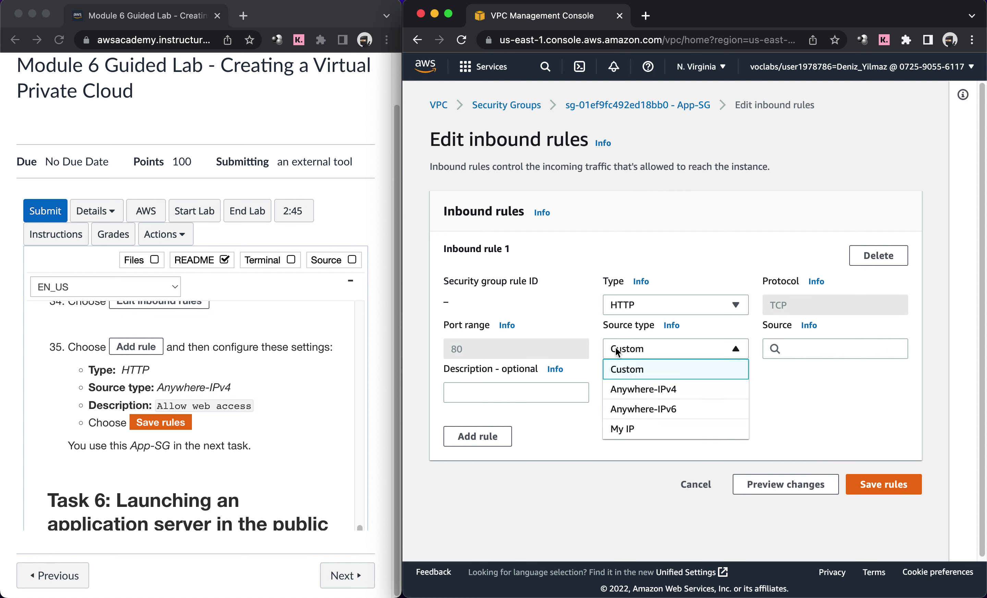
click(623, 384)
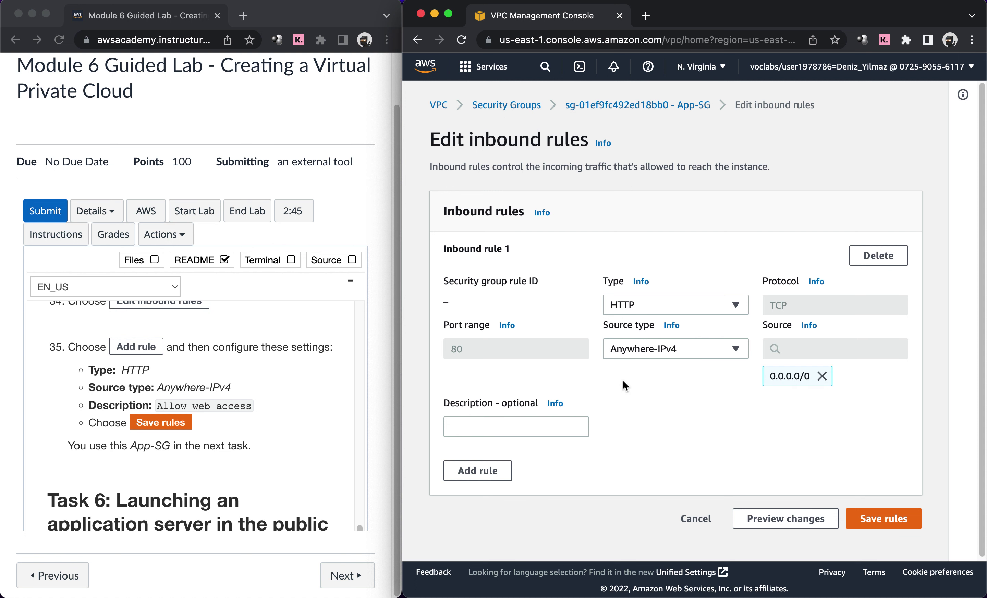
Step: Describe the inbound rule as "Allow web access" and save the App-SG rules
click(528, 426)
text(Allow web)
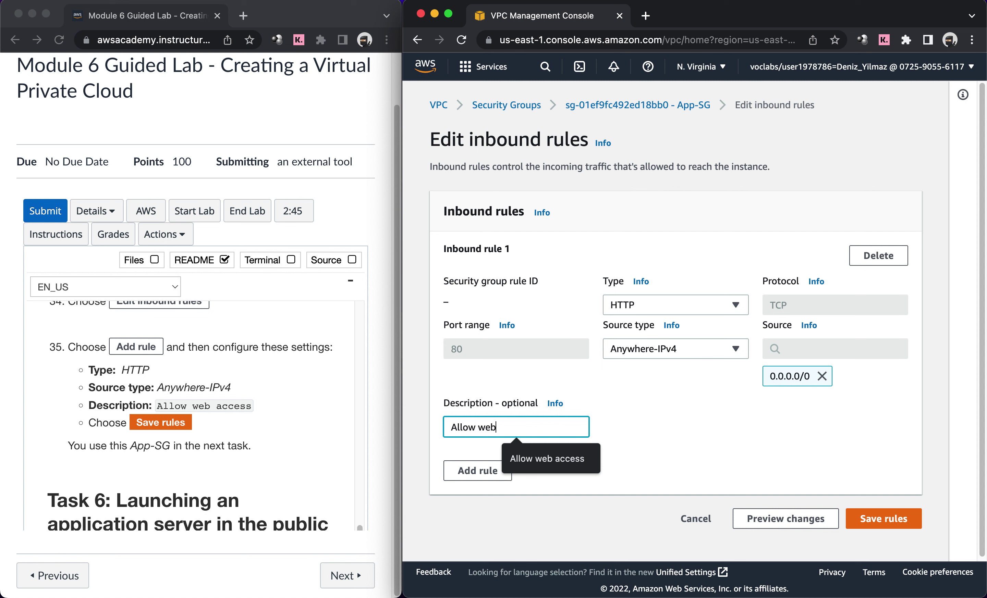
text( access)
click(623, 432)
click(882, 518)
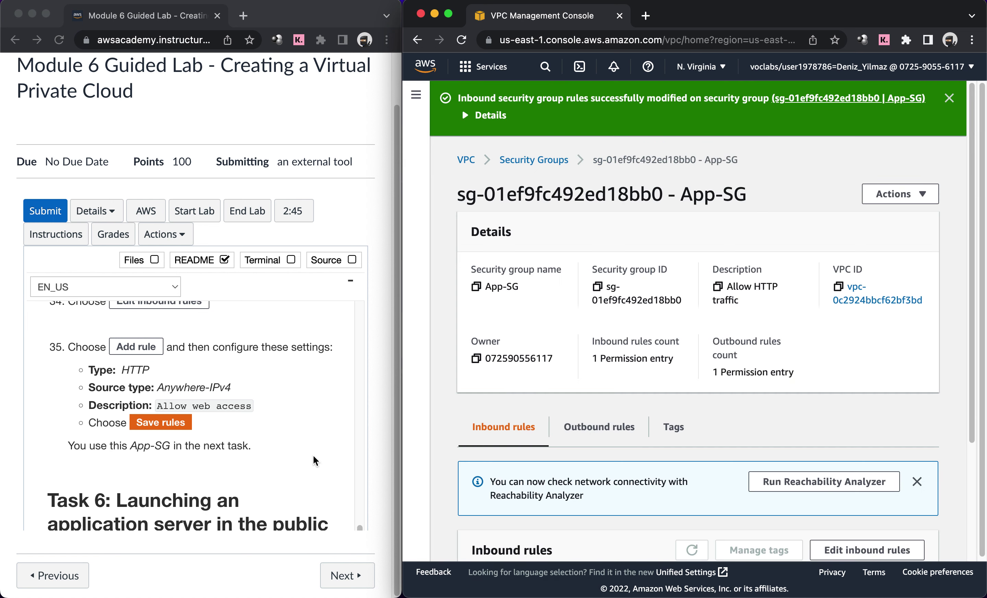
Step: Read the start of Task 6 in the lab instructions, search the AWS services for "ec2" and open the EC2 console
scroll(315, 461, down, 5)
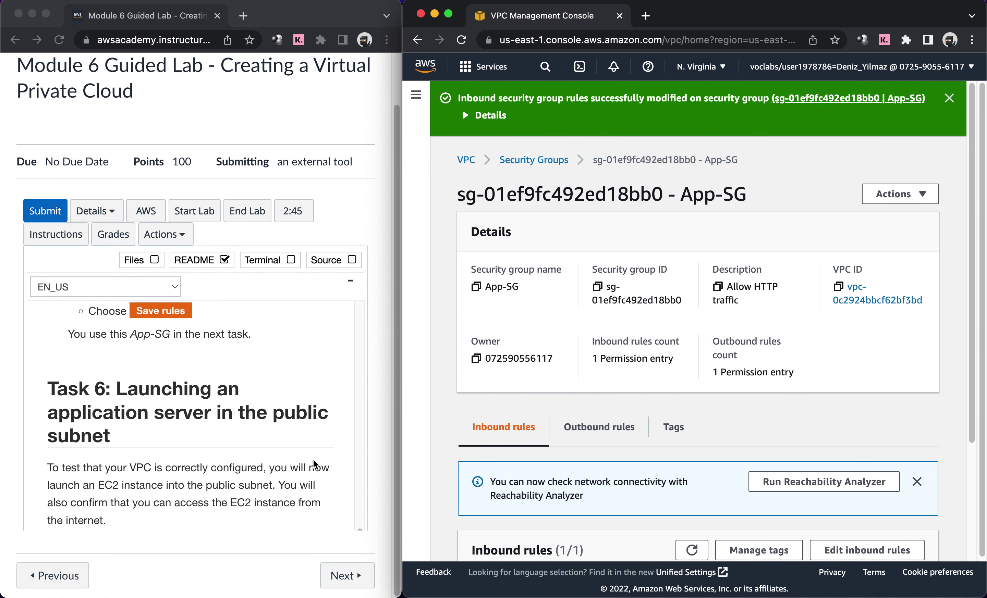
scroll(315, 465, down, 3)
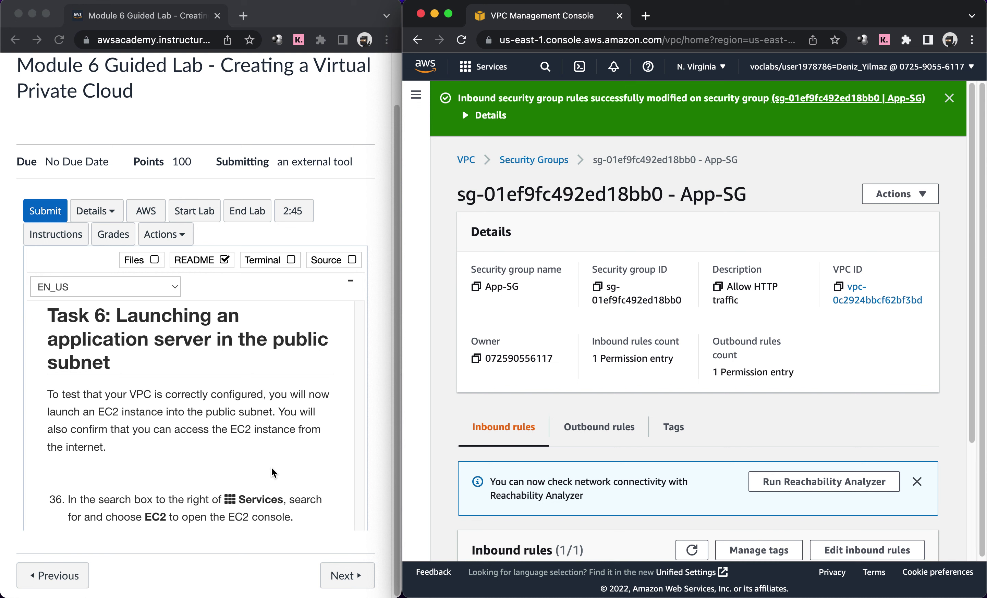
scroll(272, 472, down, 4)
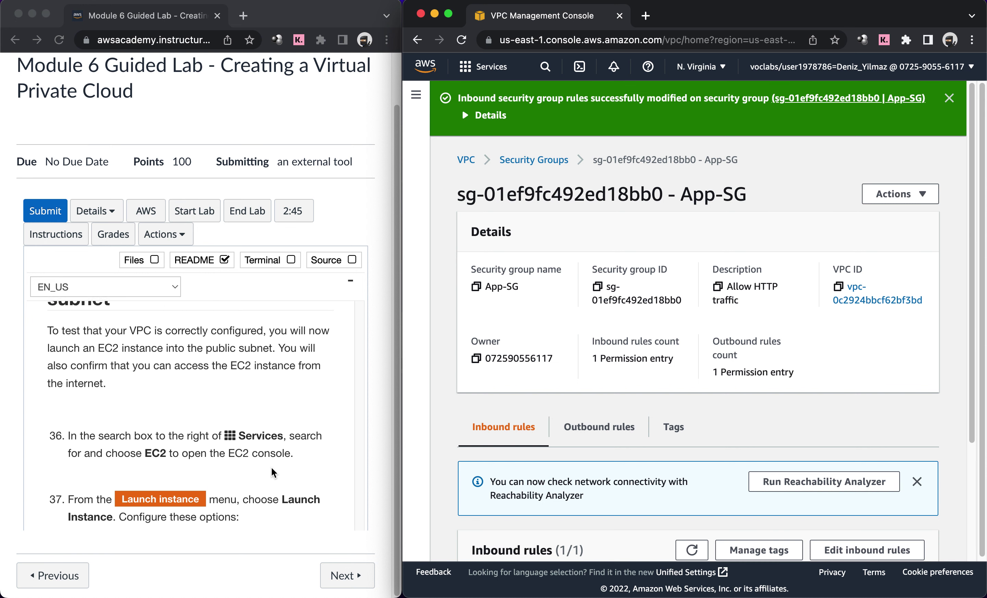
scroll(272, 473, down, 3)
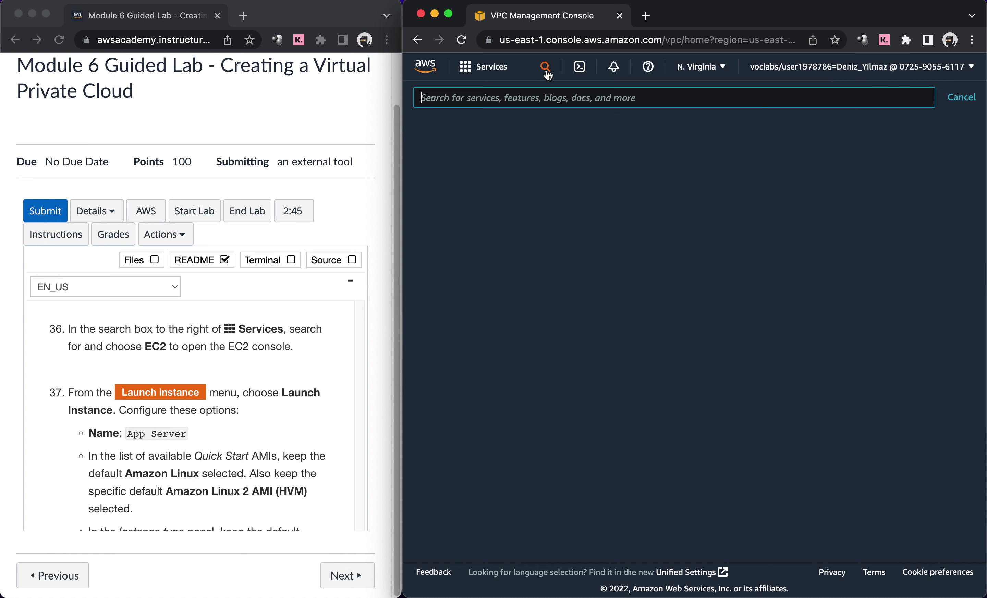
click(544, 68)
text(ec2)
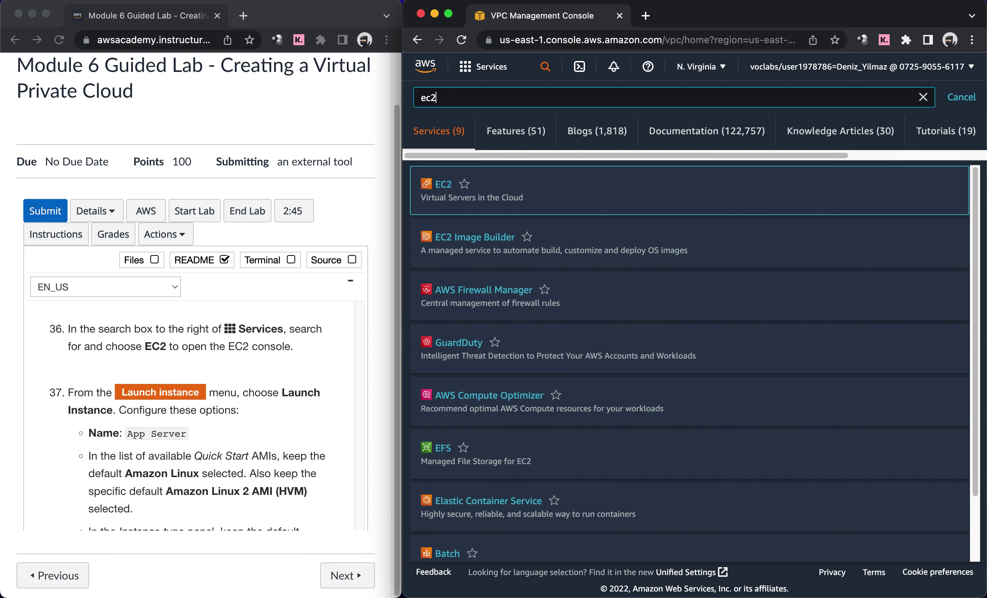
click(444, 186)
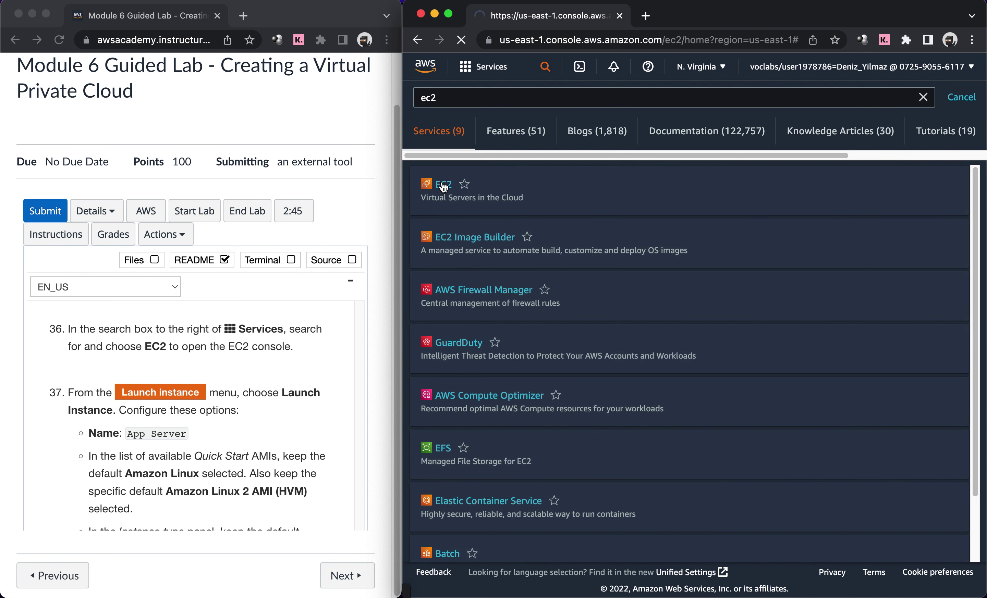
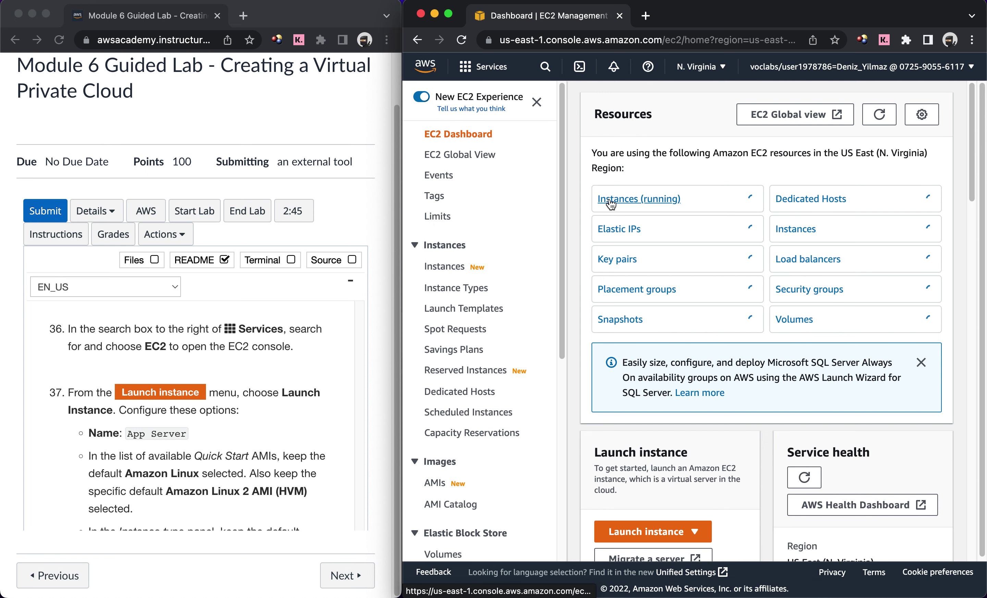
Step: Start launching a new EC2 instance from the dashboard and name it App Server
scroll(629, 338, down, 2)
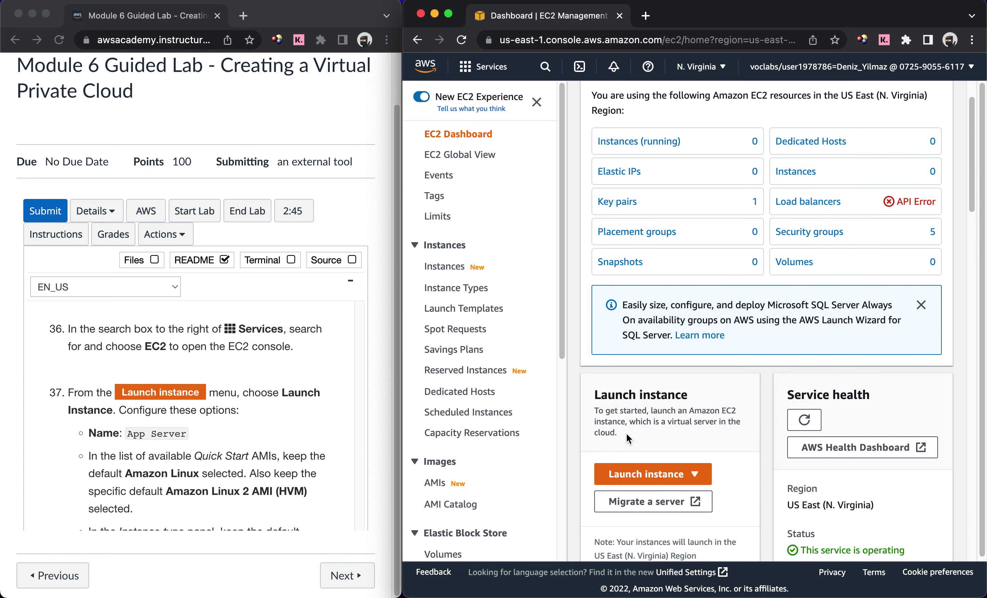
click(632, 473)
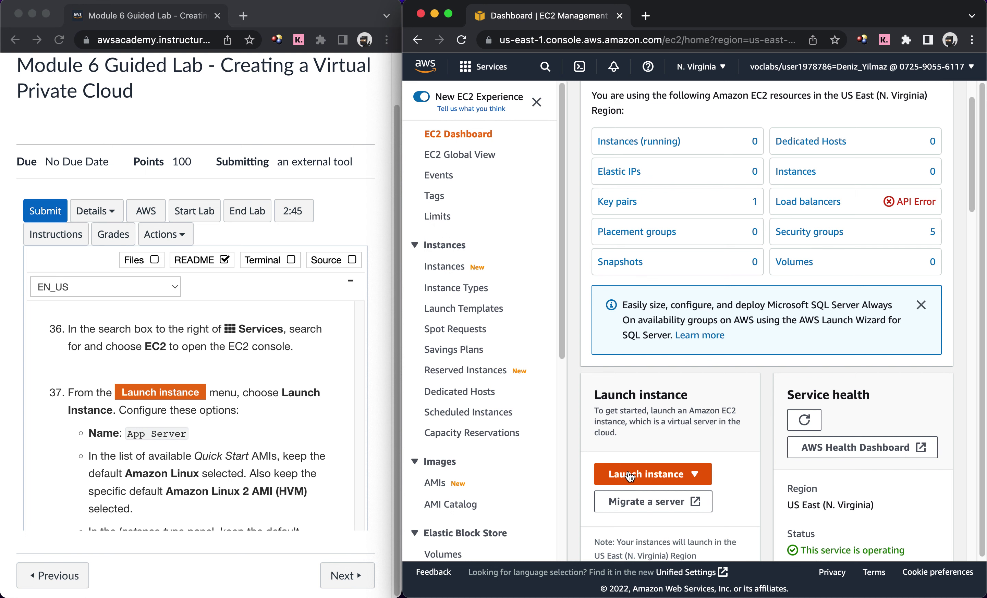
click(631, 497)
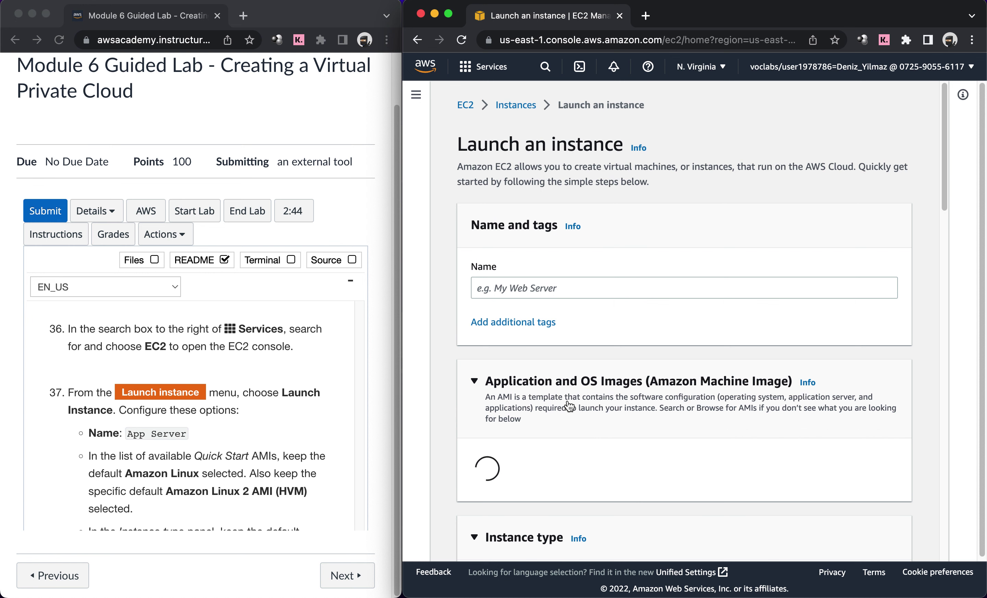
click(510, 289)
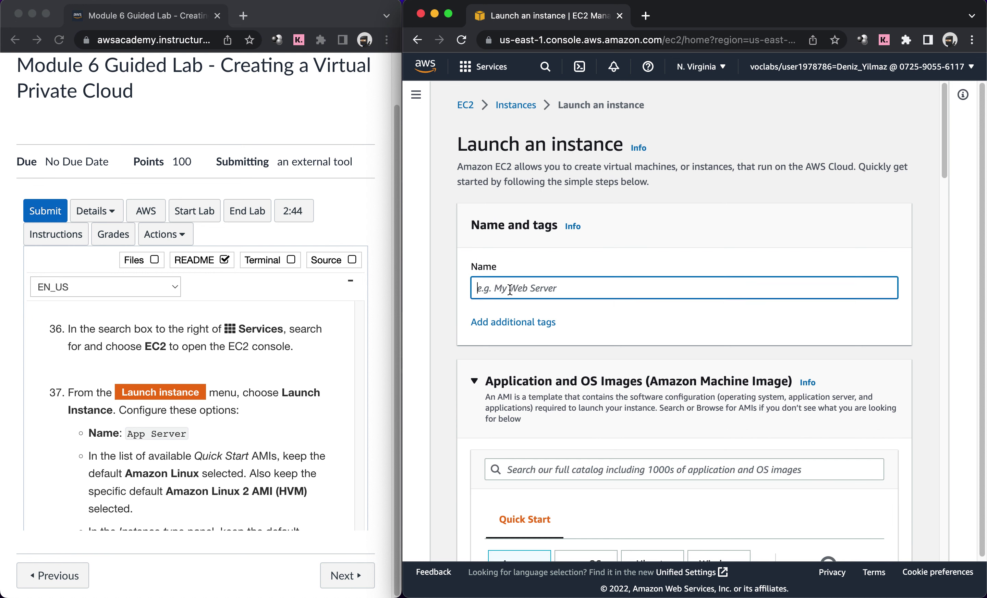
text(App Server)
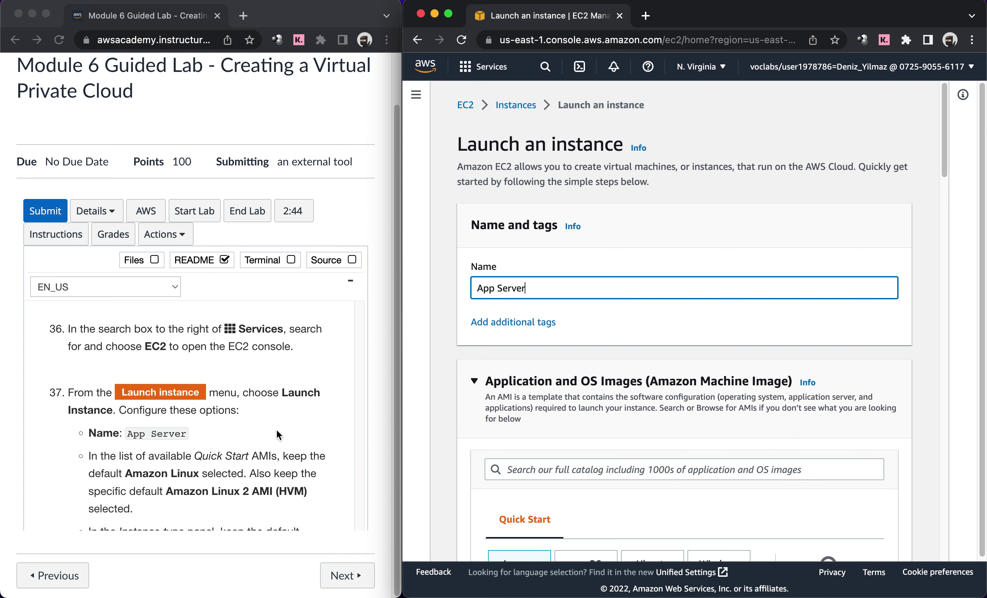
Step: Keep the default Amazon Linux 2 AMI (HVM) and t2.micro instance type, and select vockey as the key pair
scroll(277, 431, down, 5)
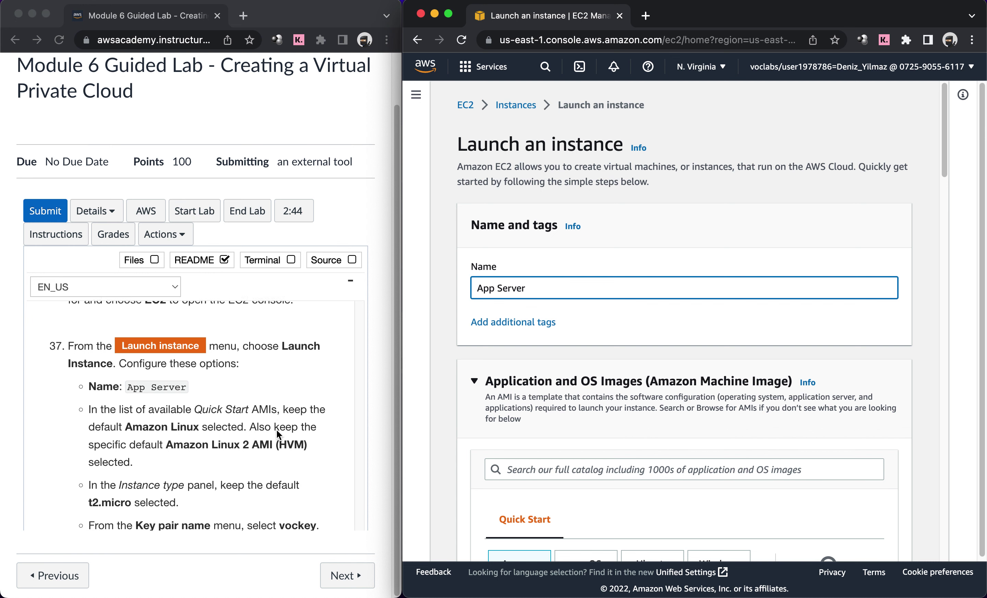
scroll(277, 430, down, 2)
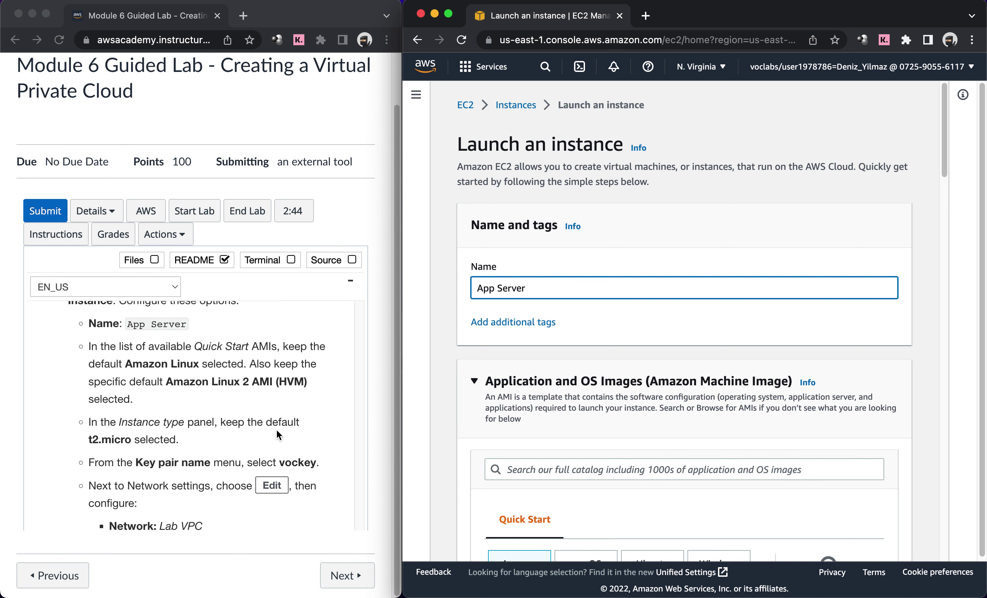
scroll(567, 389, down, 5)
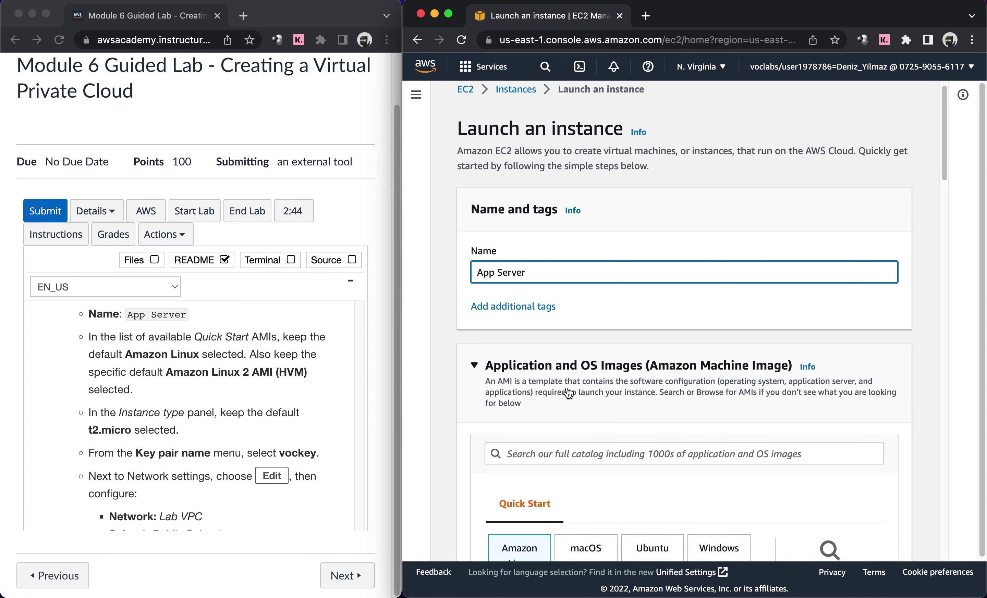
scroll(567, 388, down, 8)
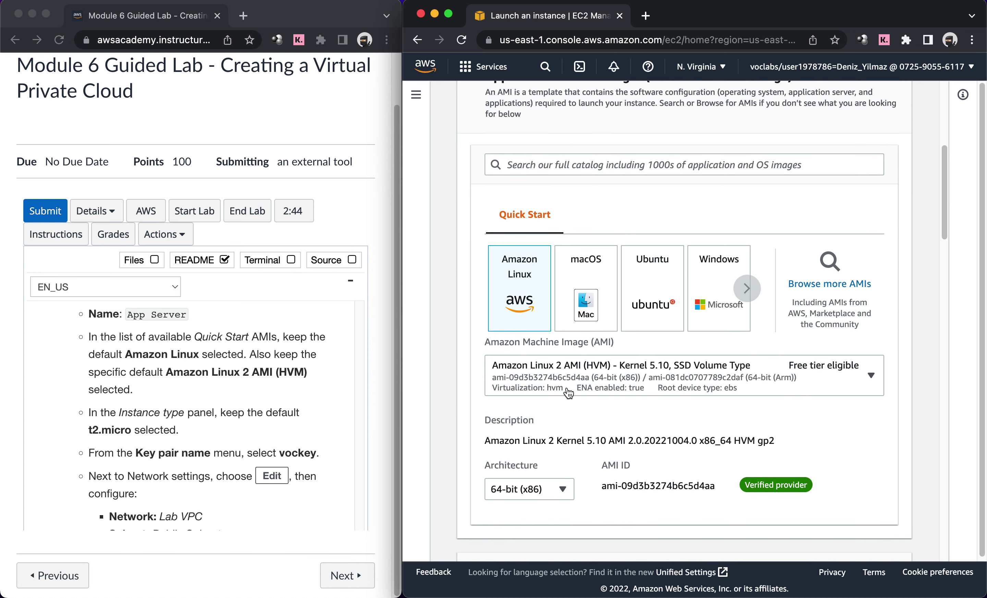
scroll(567, 389, down, 5)
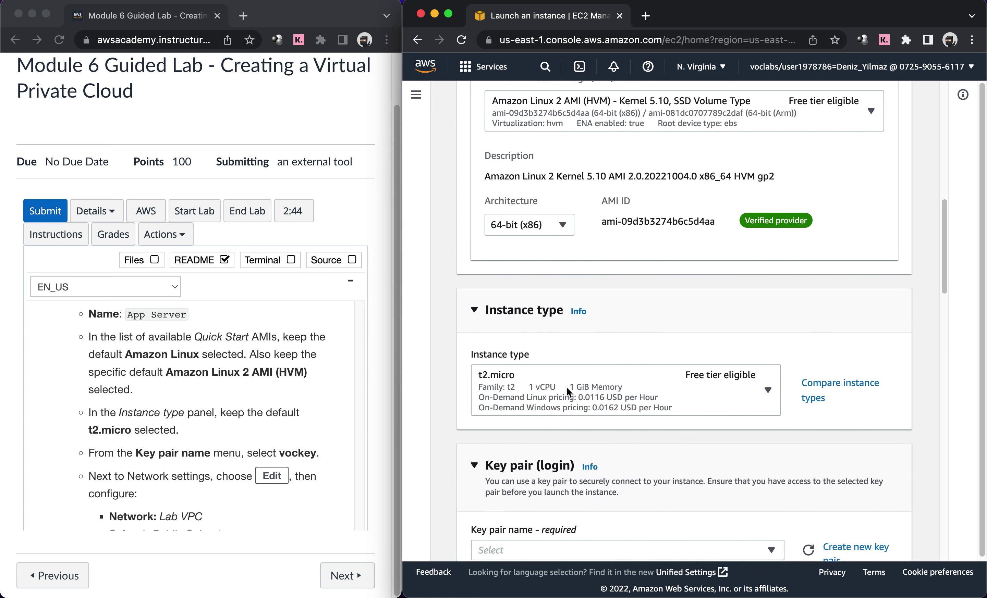
scroll(261, 489, down, 3)
scroll(261, 489, down, 3)
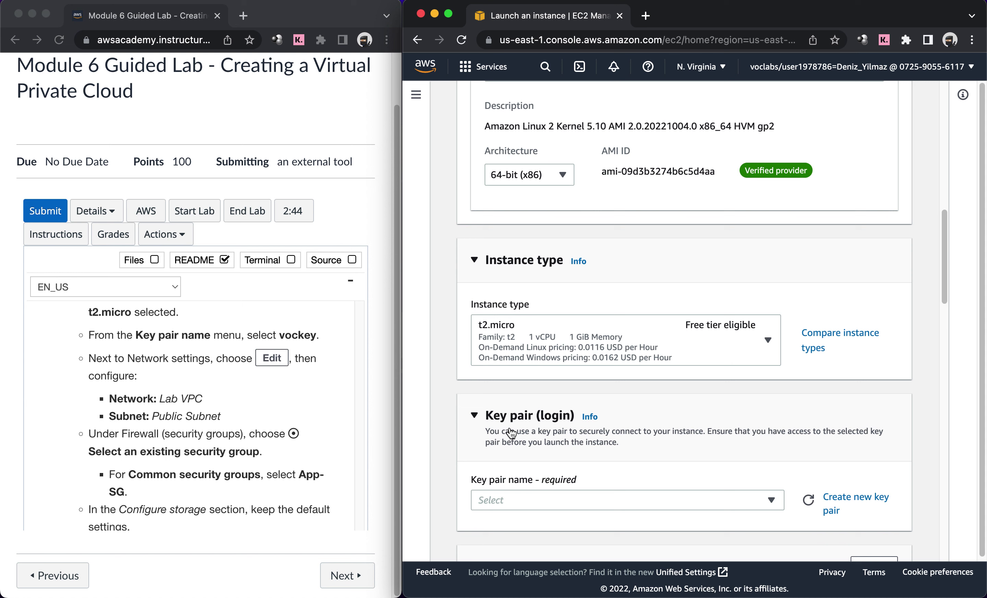
scroll(509, 432, down, 1)
click(507, 456)
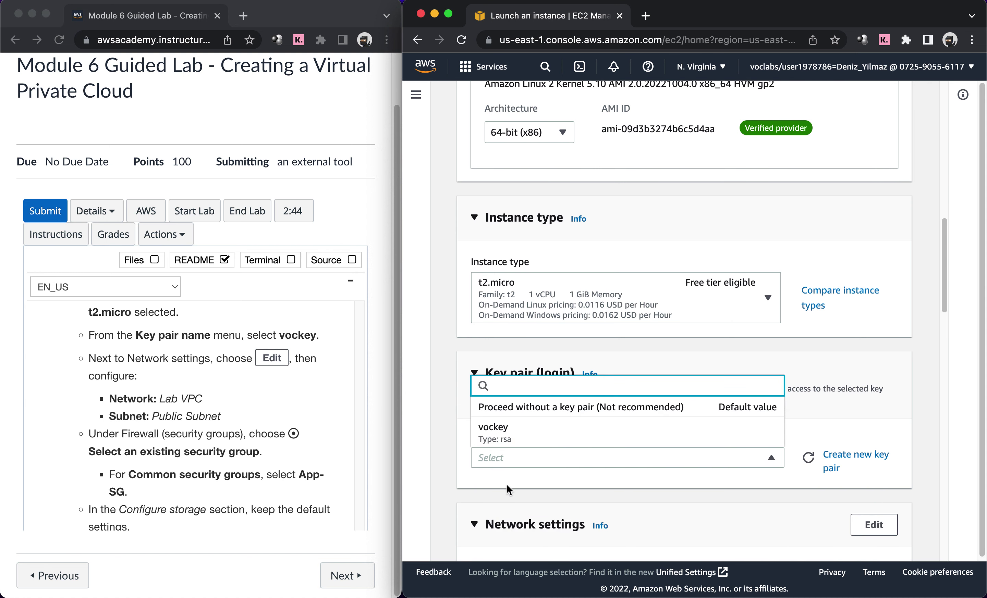
click(506, 443)
Step: Edit the instance's network settings to use Lab VPC as the VPC and Public Subnet as the subnet
scroll(506, 440, down, 3)
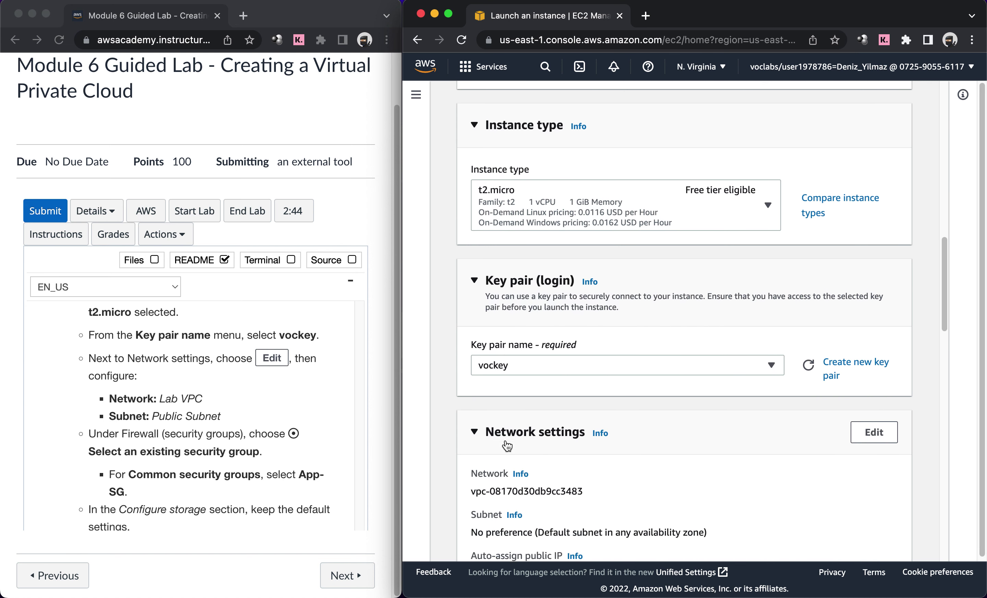
scroll(506, 440, down, 1)
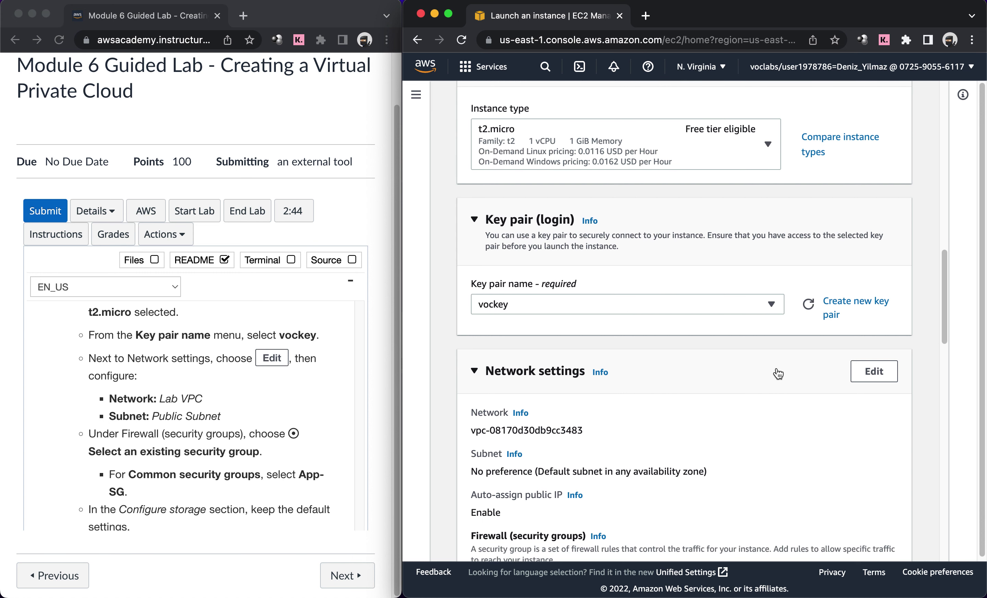
scroll(797, 388, down, 1)
click(874, 337)
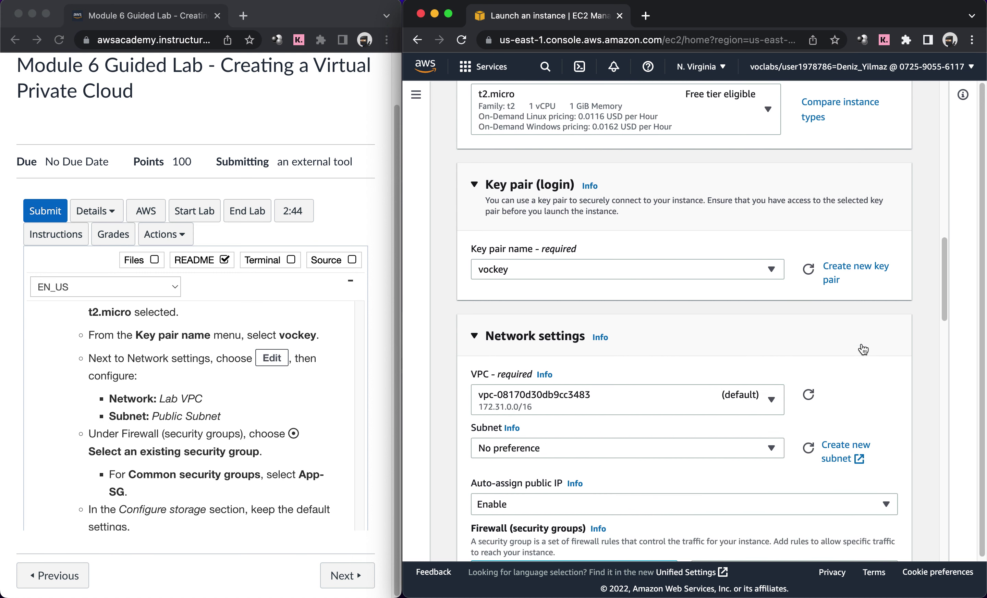
click(603, 395)
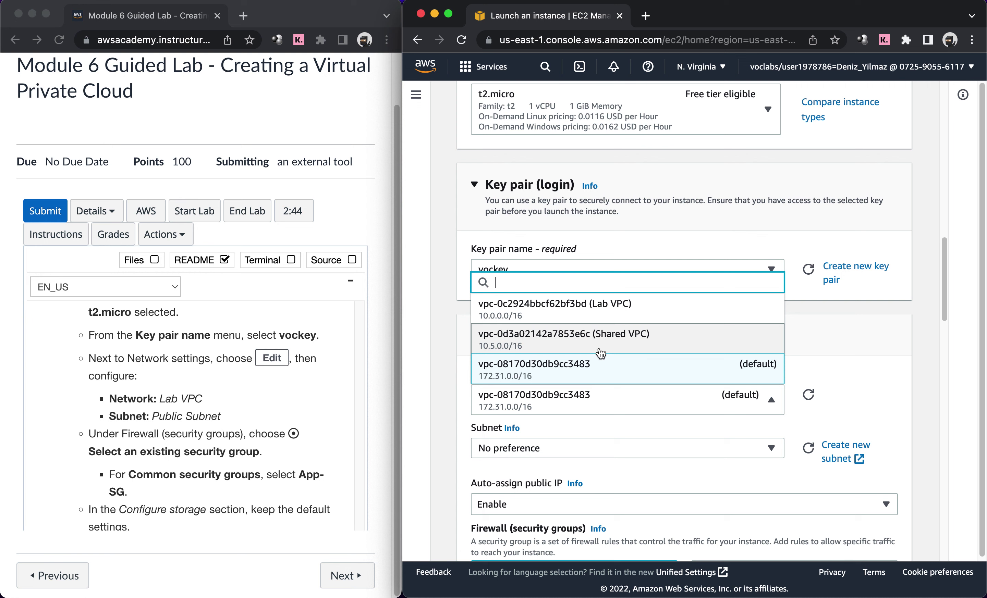
click(594, 321)
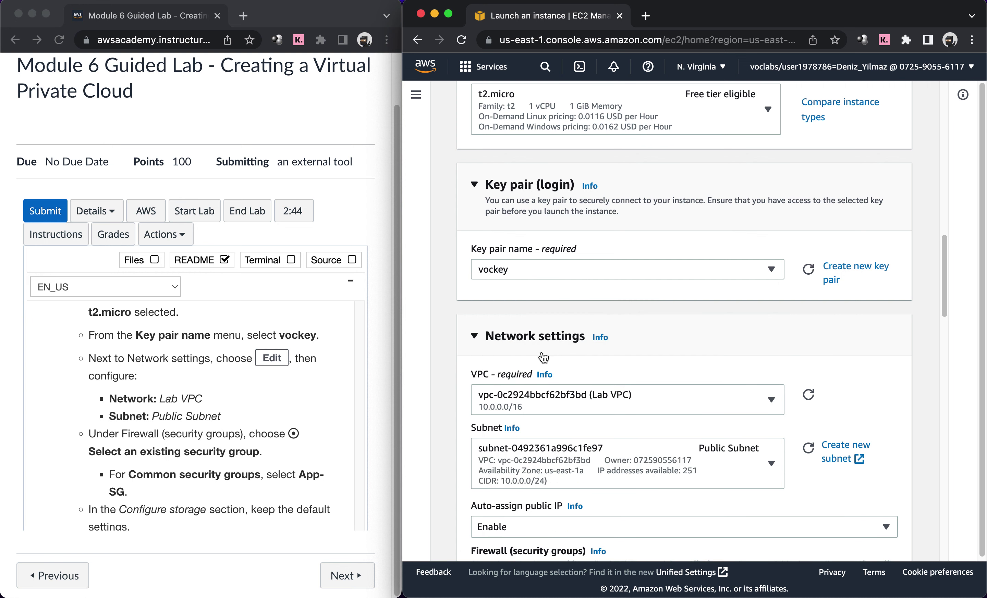
click(535, 450)
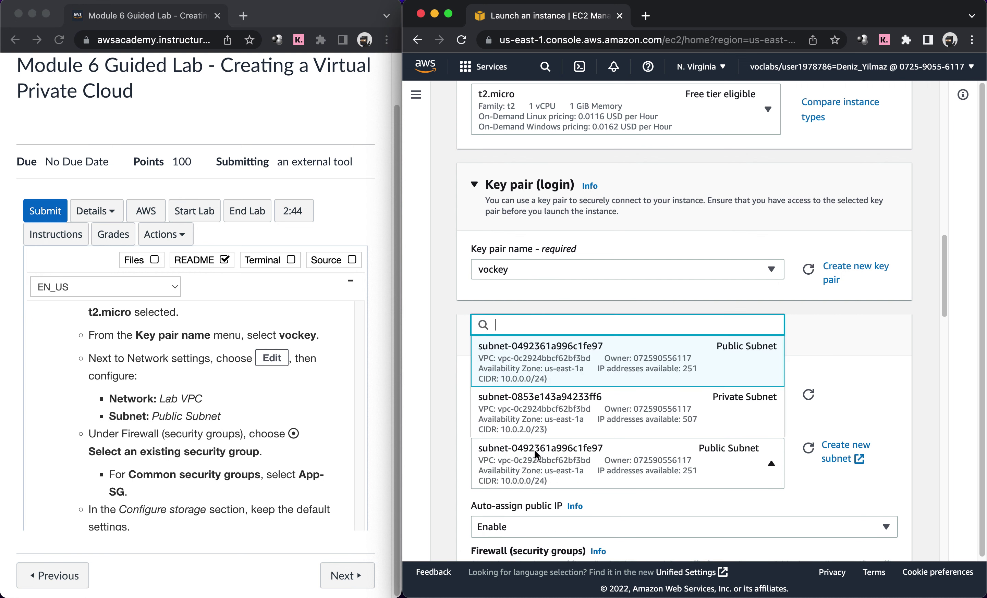
click(537, 379)
Step: Set the firewall to use an existing security group and select App-SG as the common security group
scroll(537, 455, down, 3)
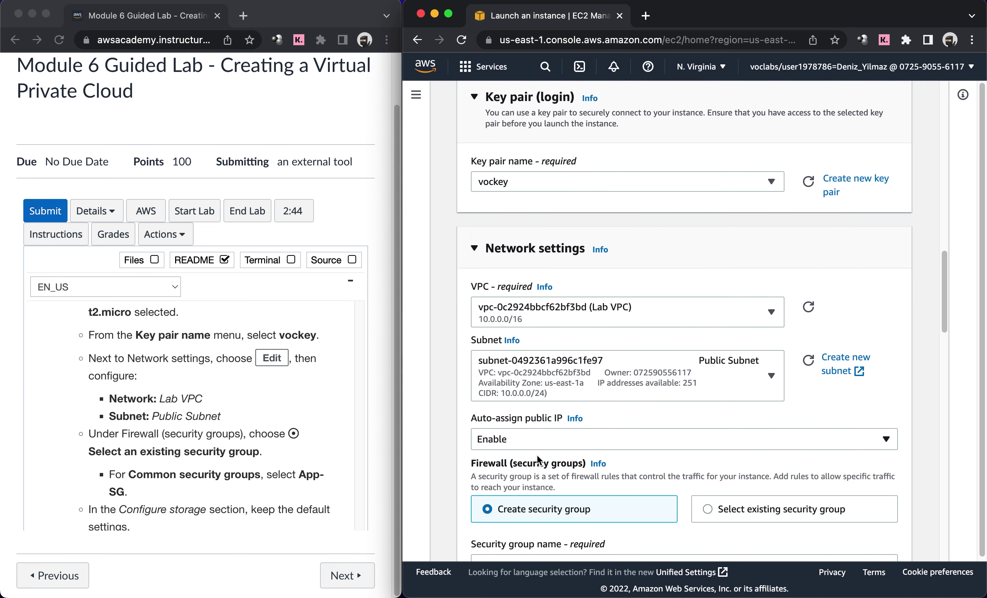
scroll(539, 462, down, 3)
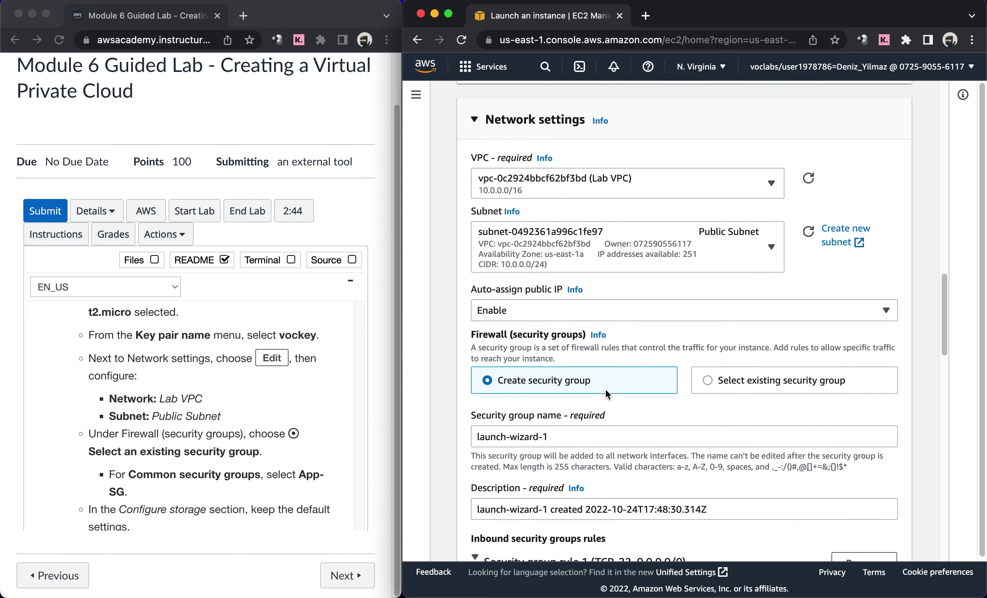
click(706, 381)
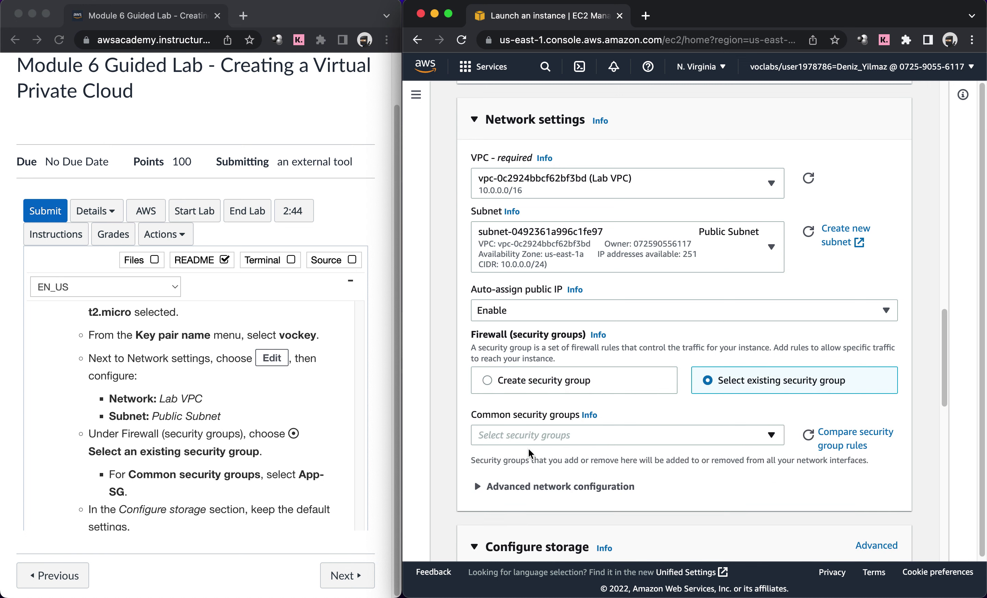
click(521, 437)
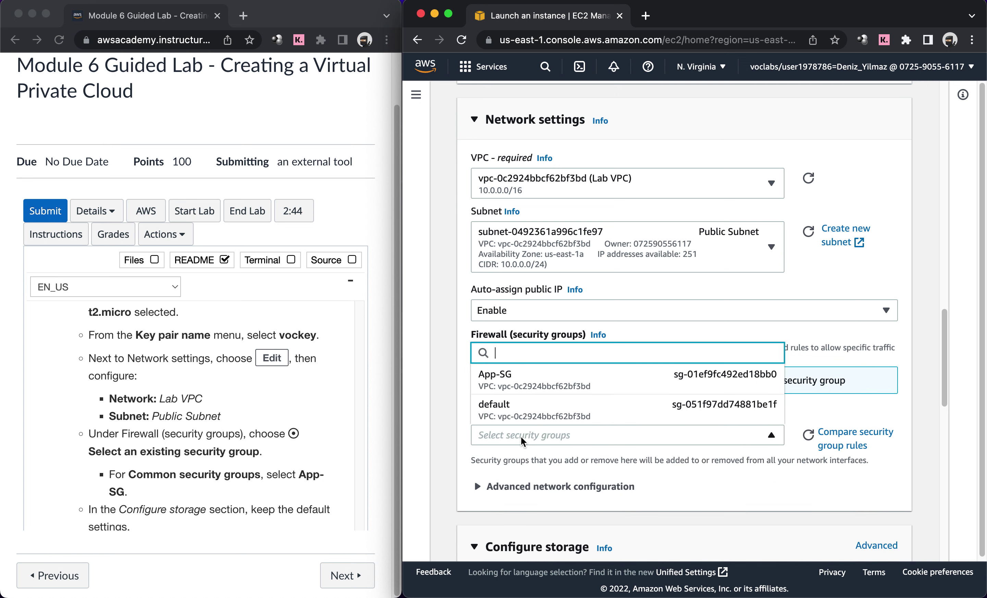
click(509, 390)
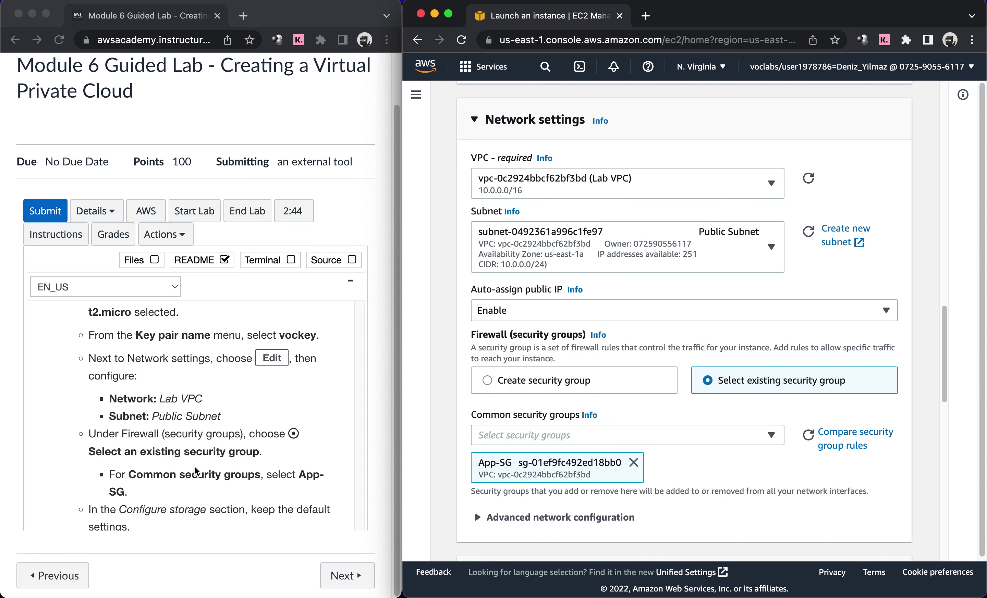
Step: Read the lab instructions on storage, the Advanced details panel, the IAM instance profile and the user data script
scroll(244, 485, down, 2)
scroll(244, 486, down, 3)
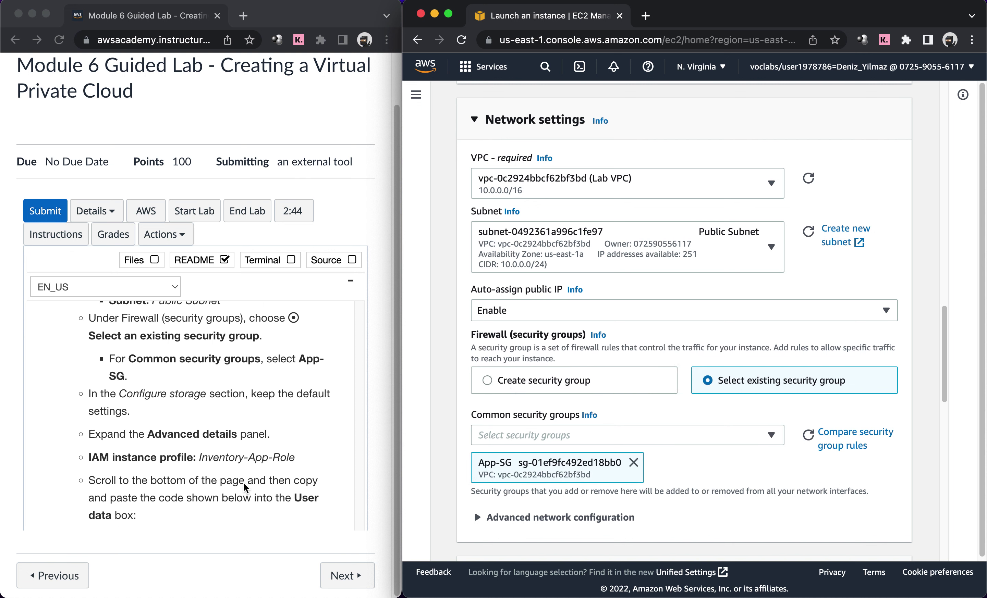
scroll(244, 488, down, 2)
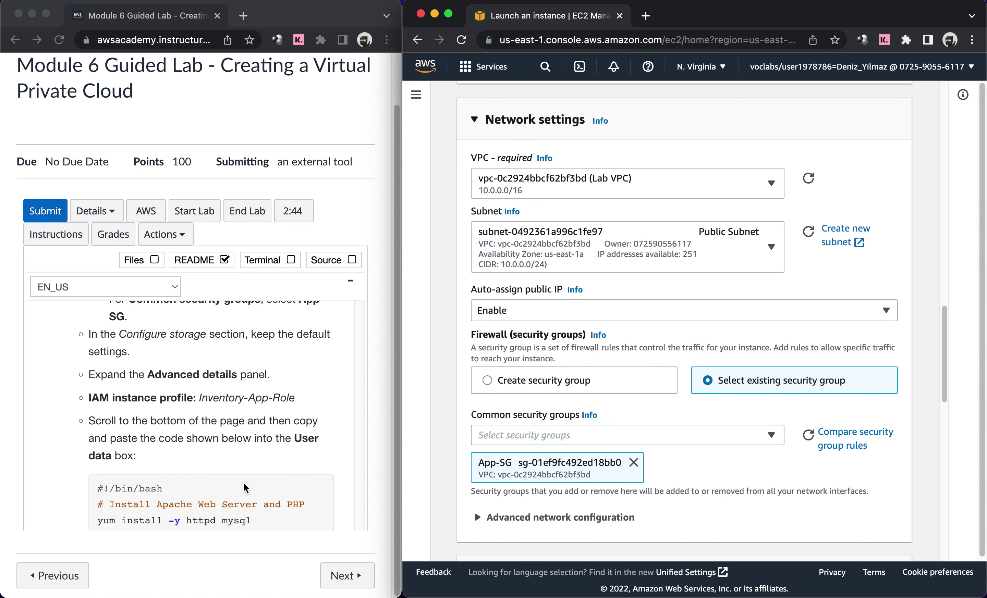
scroll(244, 487, down, 1)
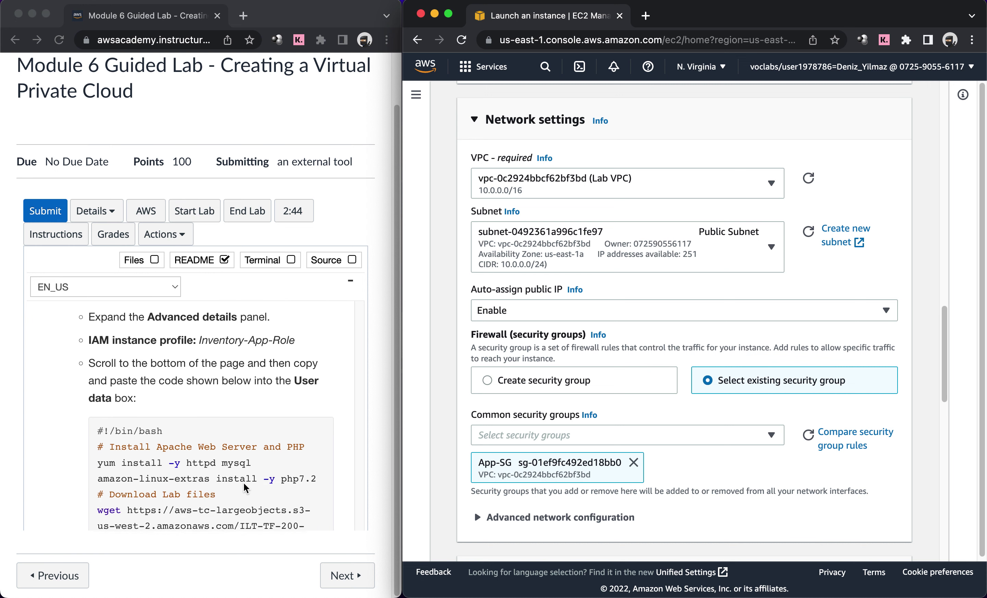
scroll(551, 412, down, 3)
scroll(552, 411, down, 2)
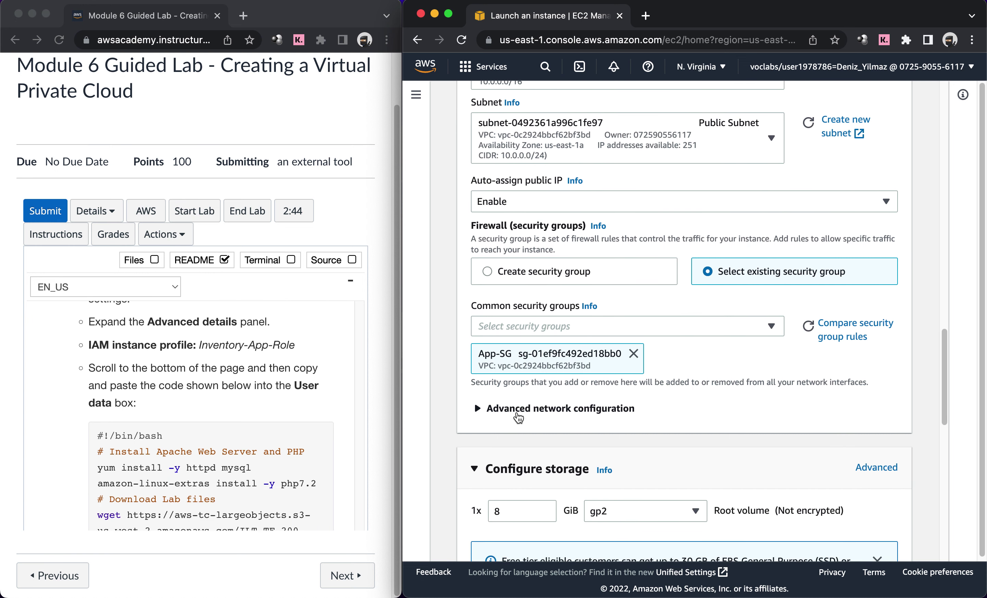
Step: Expand the advanced network configuration and look through the options for Network interface 1
click(518, 416)
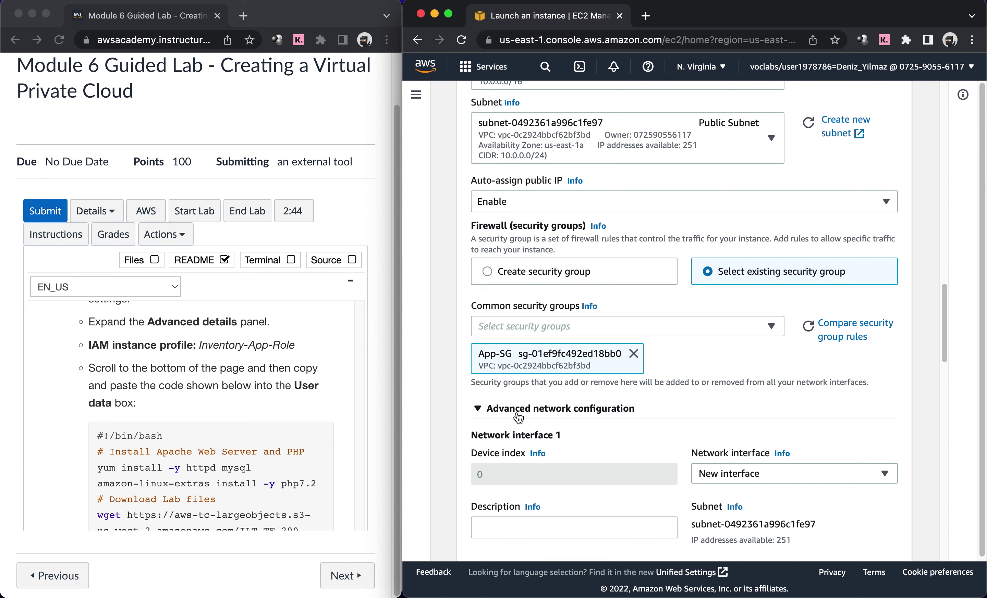
scroll(518, 418, down, 6)
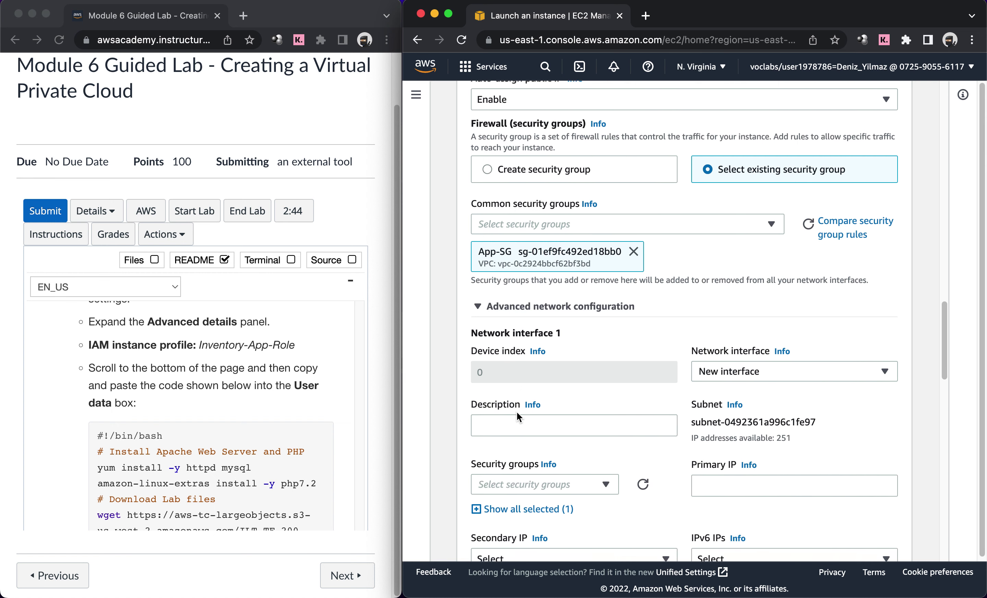
scroll(516, 412, down, 5)
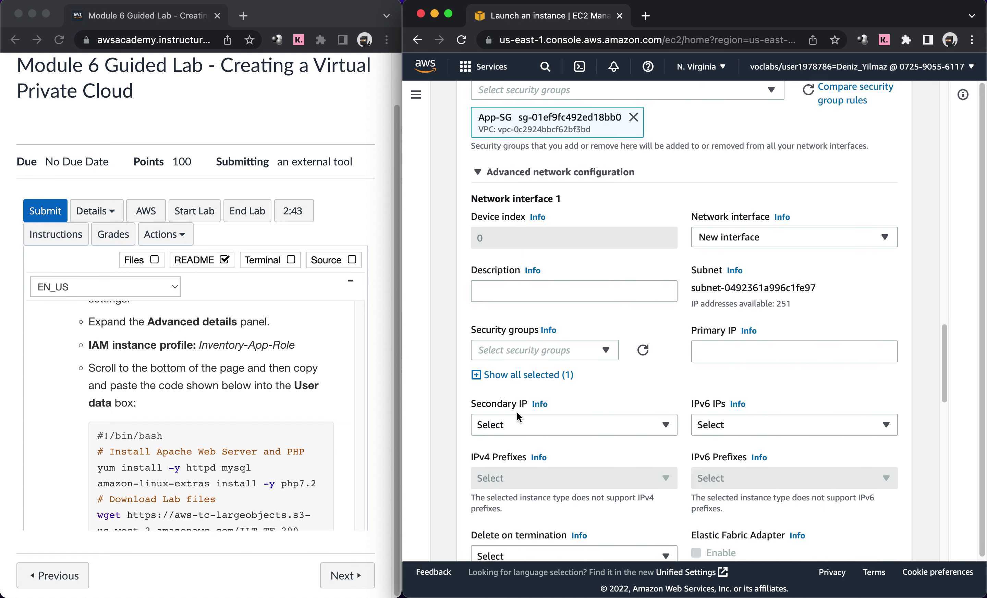
scroll(516, 413, down, 10)
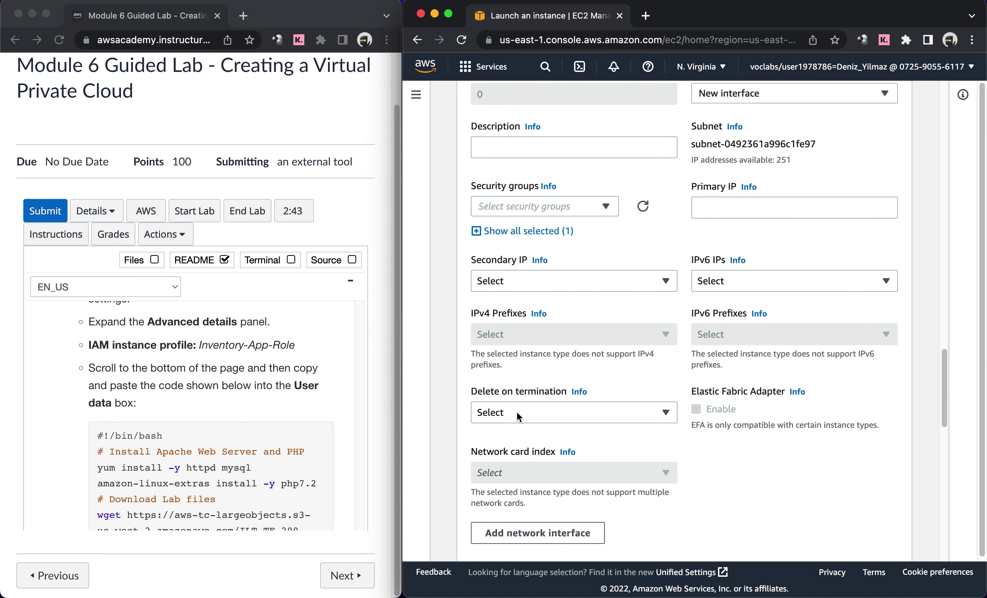
scroll(516, 412, up, 5)
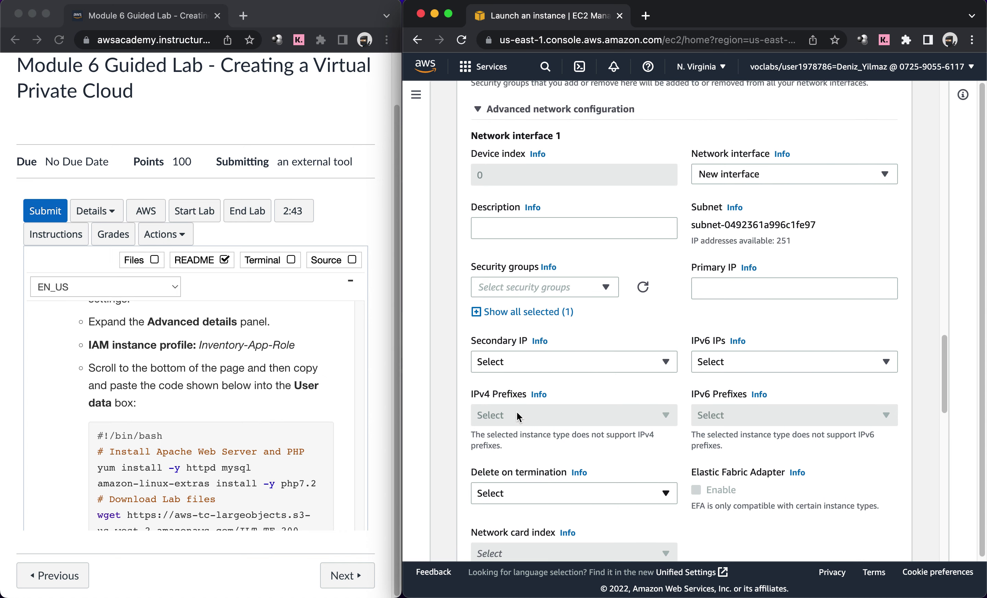
scroll(516, 412, down, 2)
scroll(516, 412, down, 9)
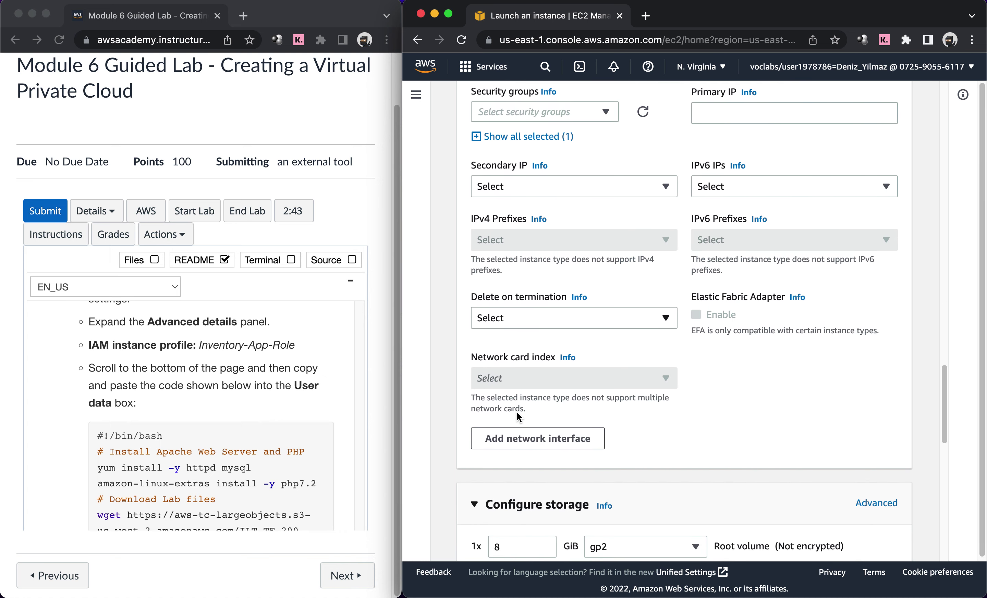
Step: Expand the Advanced details section and choose Inventory-App-Role as the IAM instance profile
click(511, 472)
scroll(513, 469, down, 2)
scroll(514, 468, down, 4)
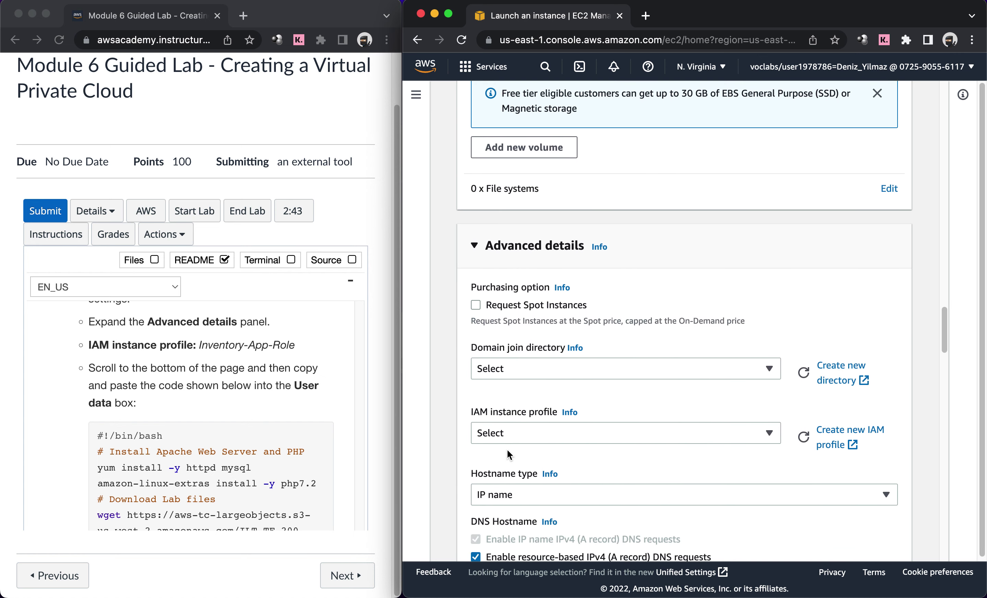
click(500, 433)
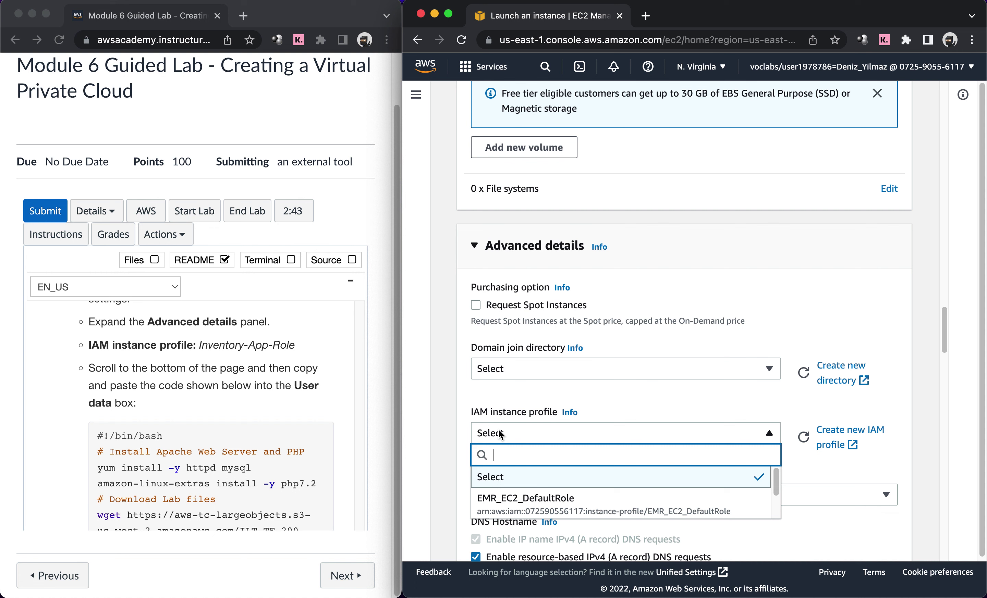
text(inven)
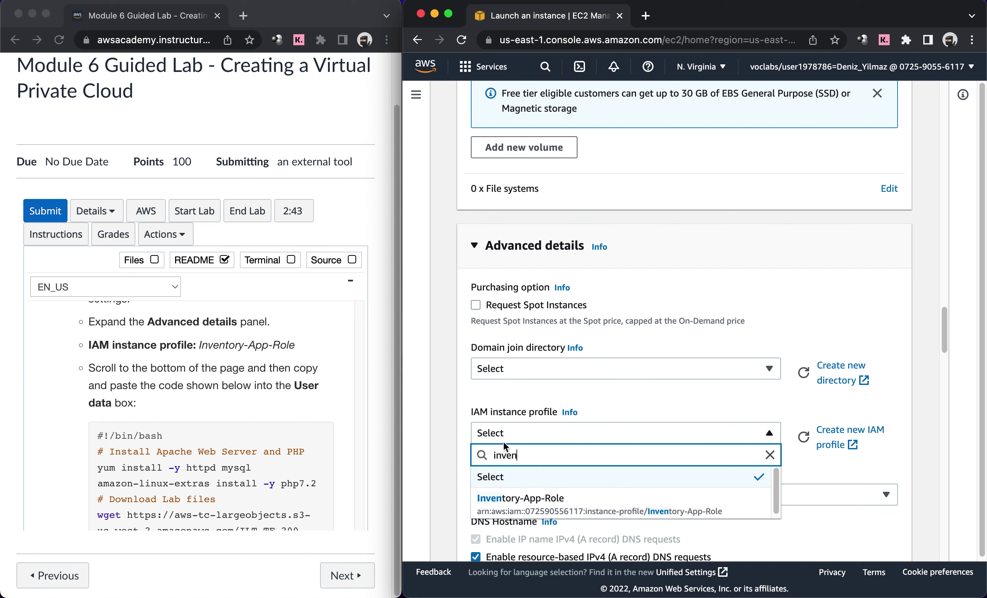
click(512, 500)
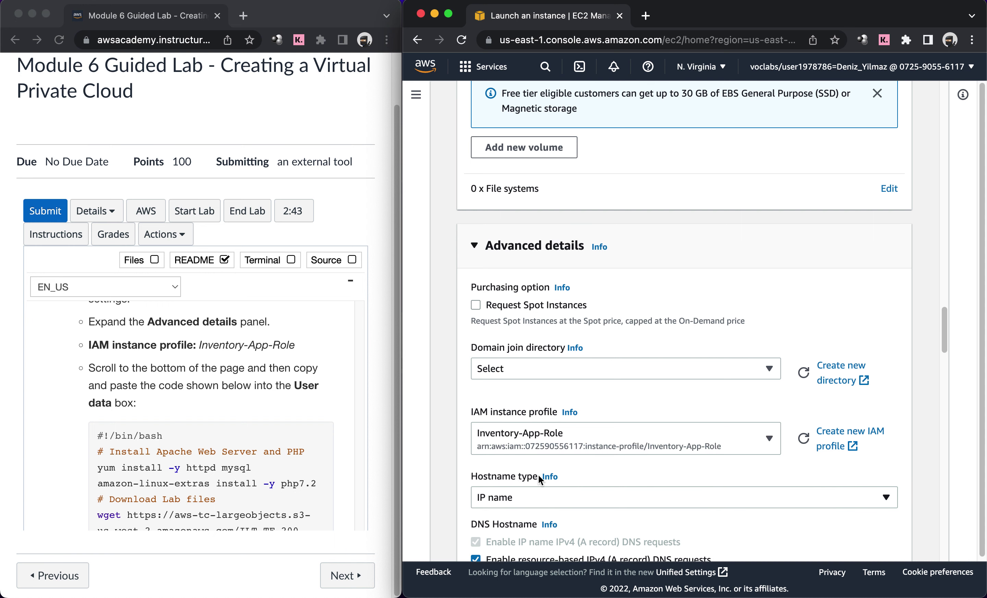
scroll(538, 475, down, 2)
scroll(231, 443, down, 1)
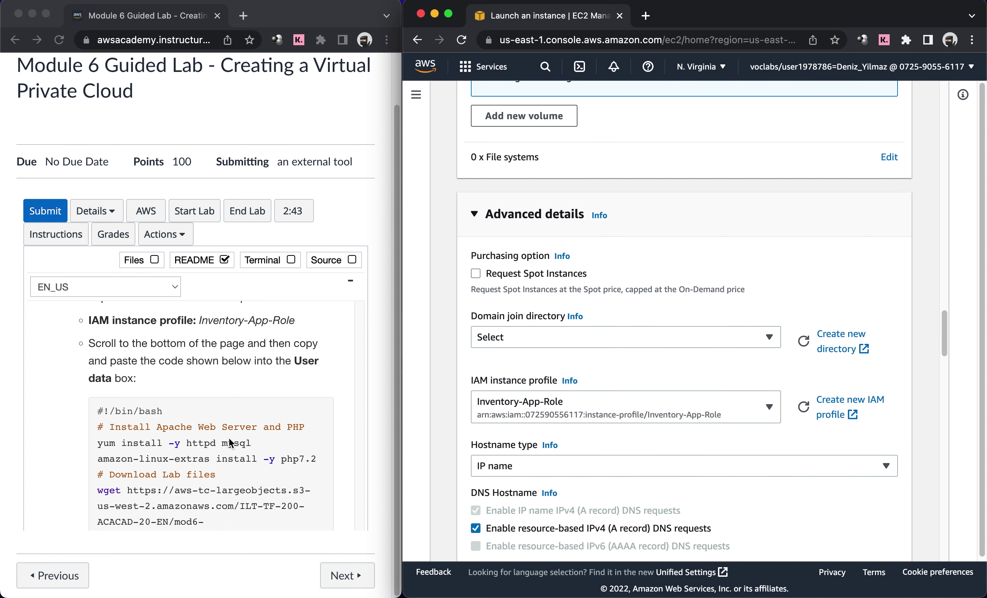
click(102, 414)
drag(97, 409, 241, 561)
drag(224, 495, 97, 501)
click(108, 580)
scroll(112, 472, down, 6)
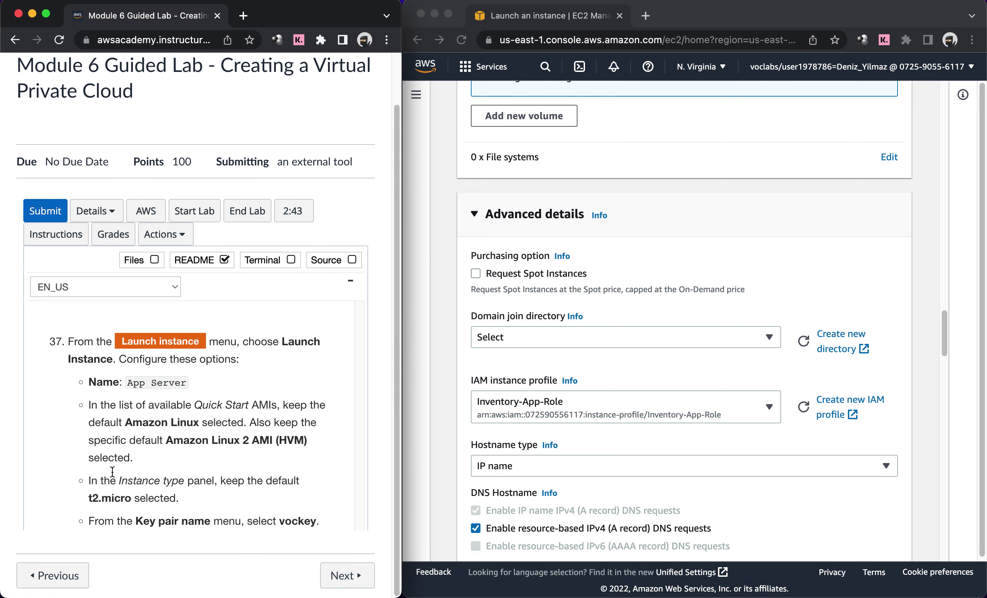
scroll(113, 472, down, 8)
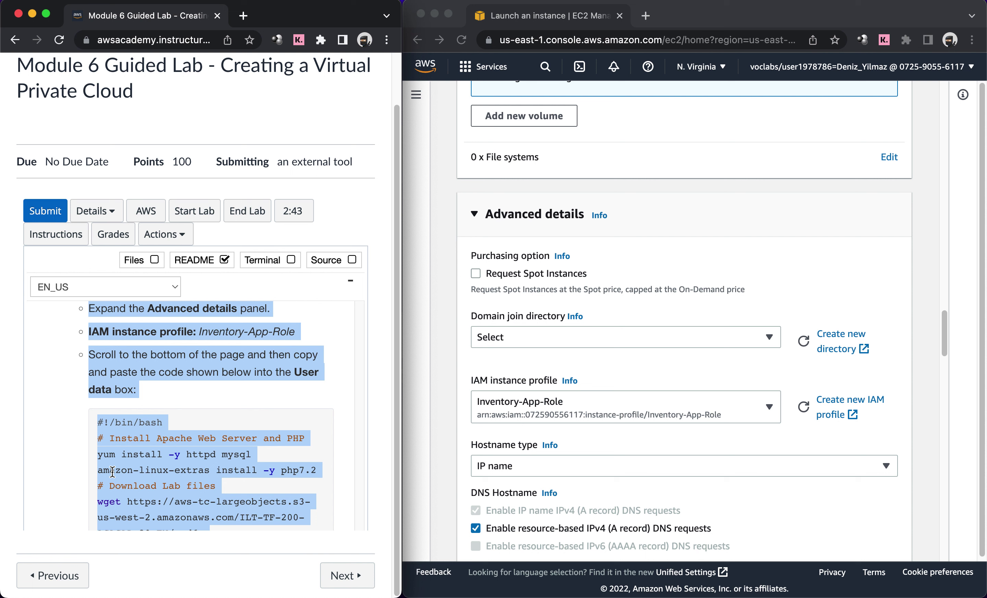
Step: Copy the whole bash script from the lab instructions, from "#!/bin/bash" through "service httpd start"
scroll(149, 479, down, 2)
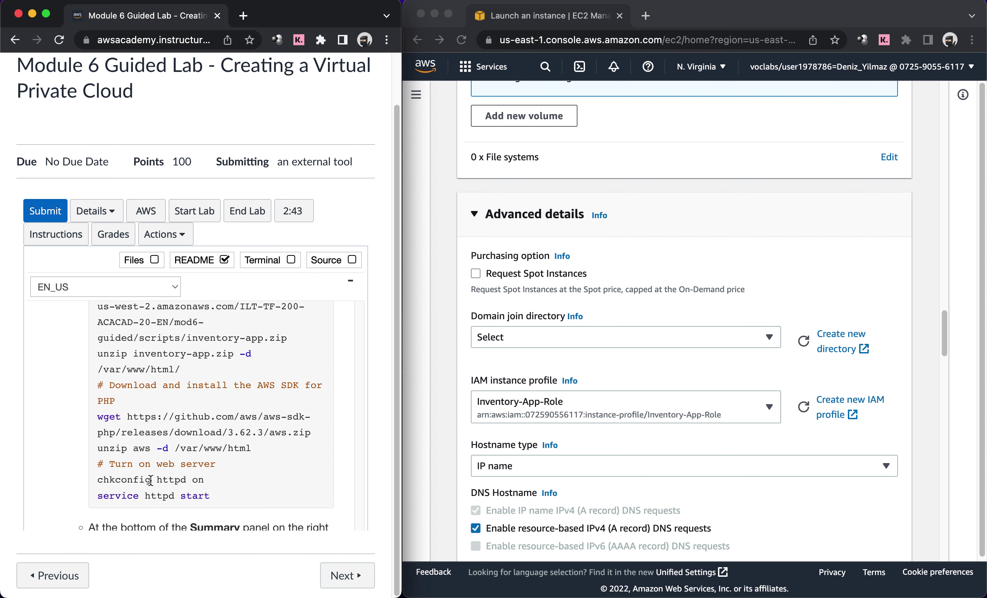
drag(209, 498, 96, 410)
key(super+c)
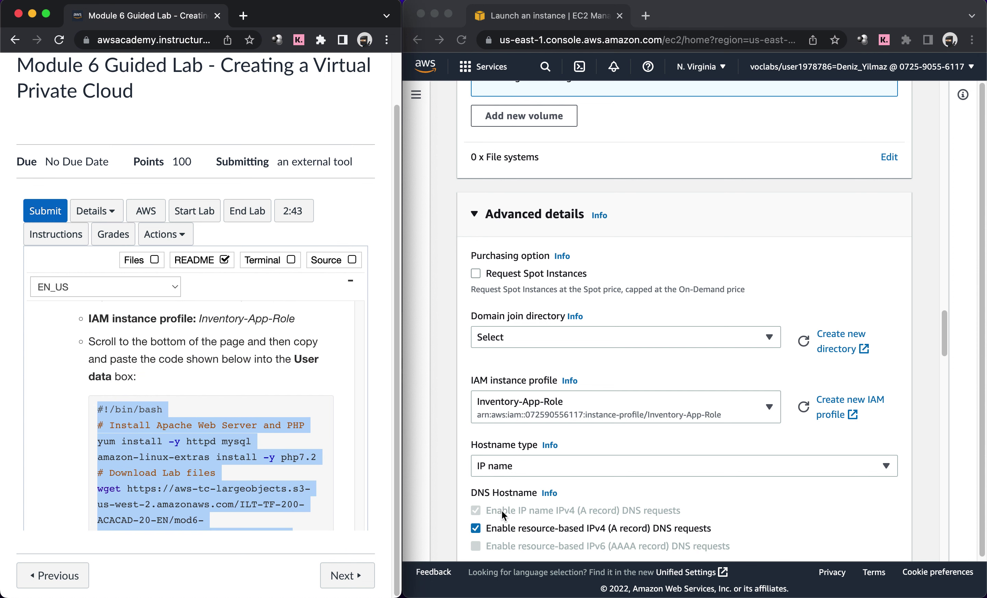
Step: Paste the copied bash script into the User data field of the instance's Advanced details and return to the lab instructions
click(609, 489)
scroll(609, 488, down, 6)
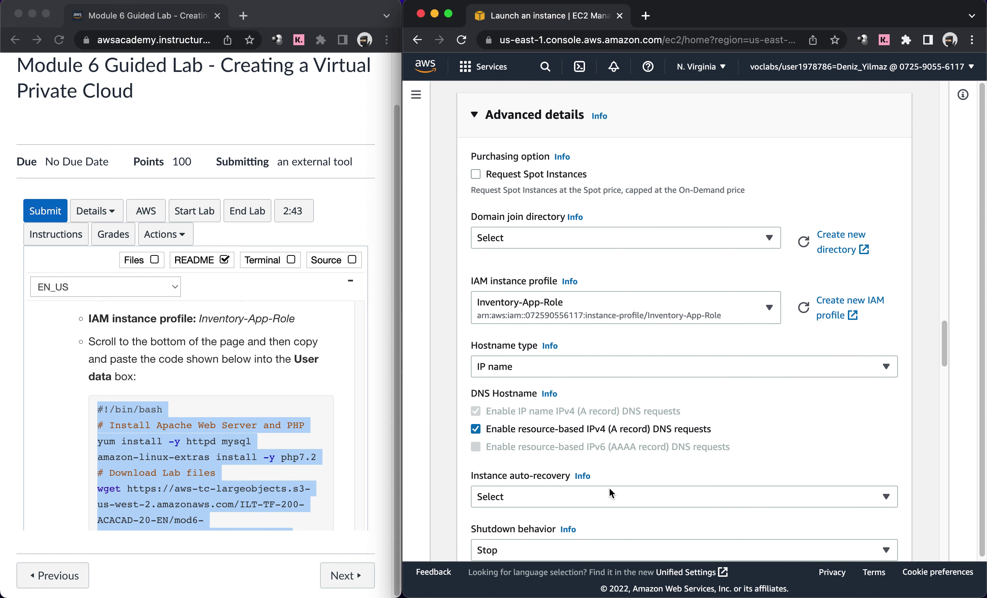
scroll(609, 488, down, 15)
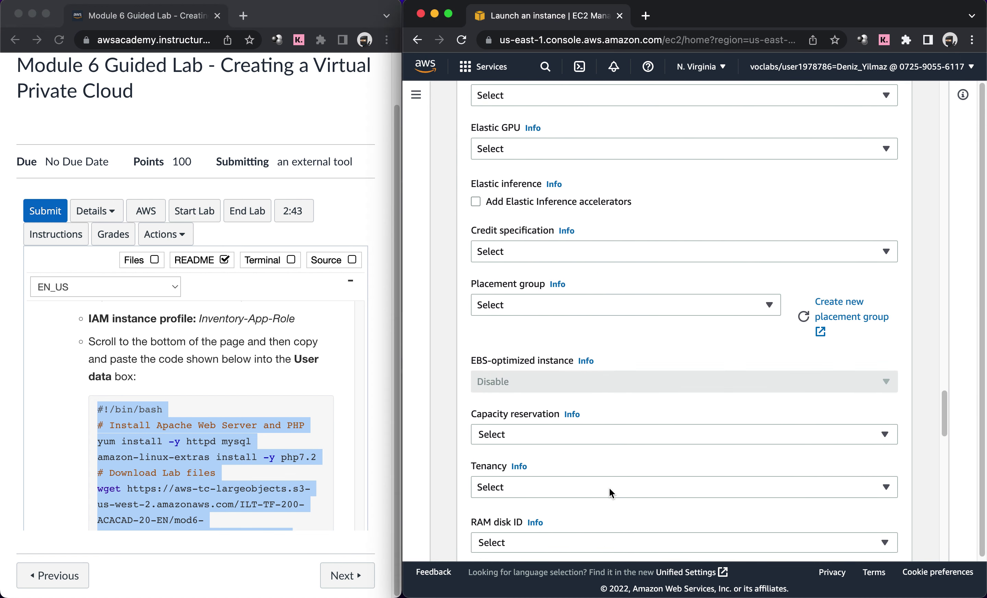
scroll(610, 488, down, 15)
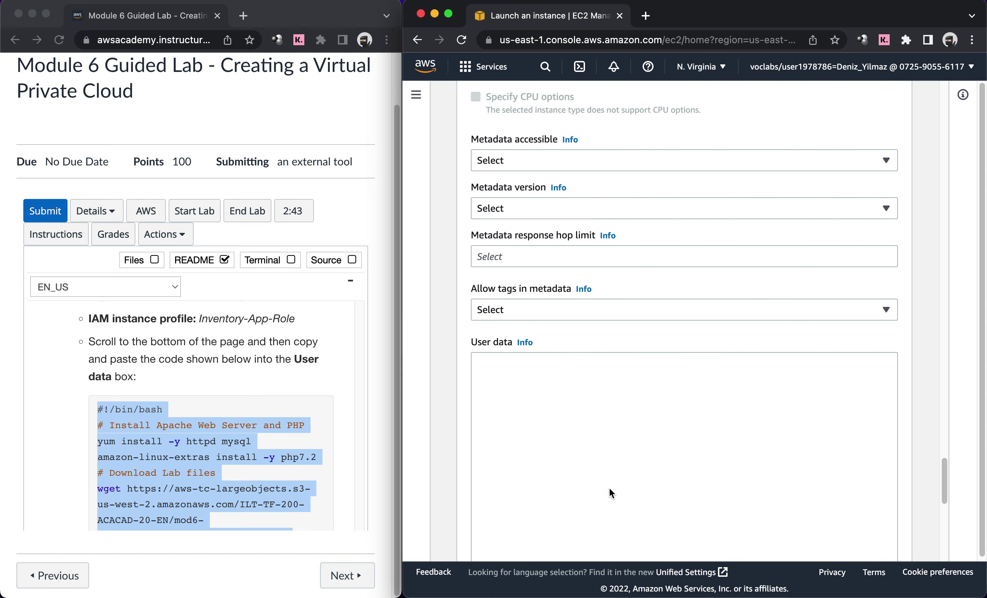
click(510, 349)
key(super+v)
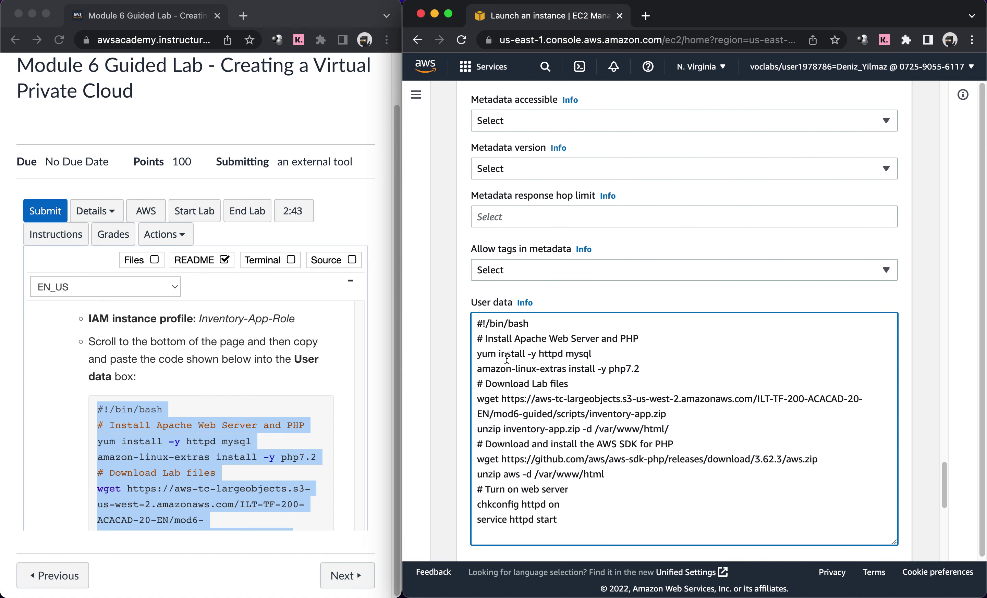
click(279, 371)
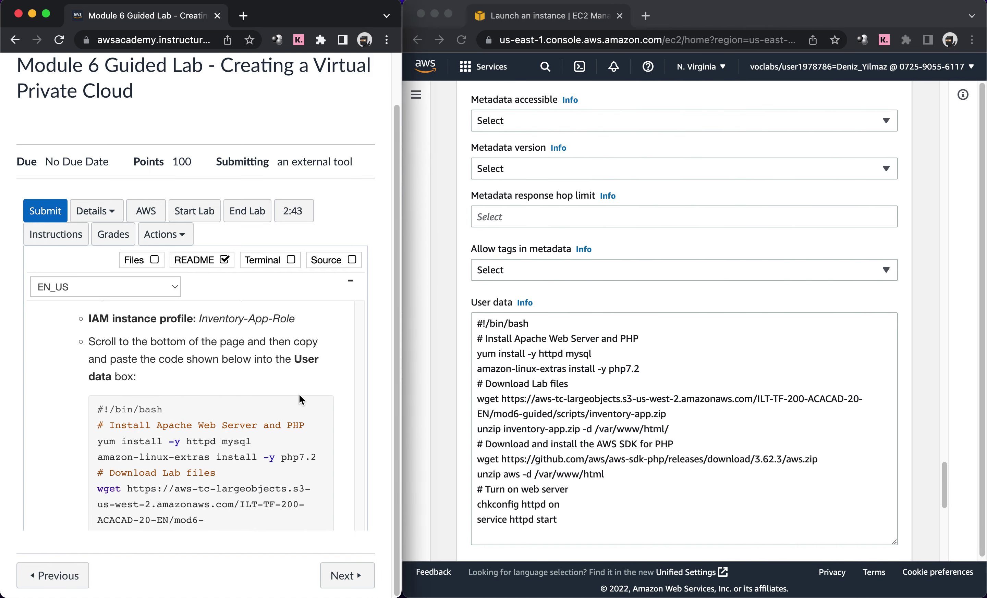
Step: Launch the configured EC2 instance as directed at the end of the lab's launch instructions
scroll(299, 399, down, 1)
scroll(298, 399, down, 7)
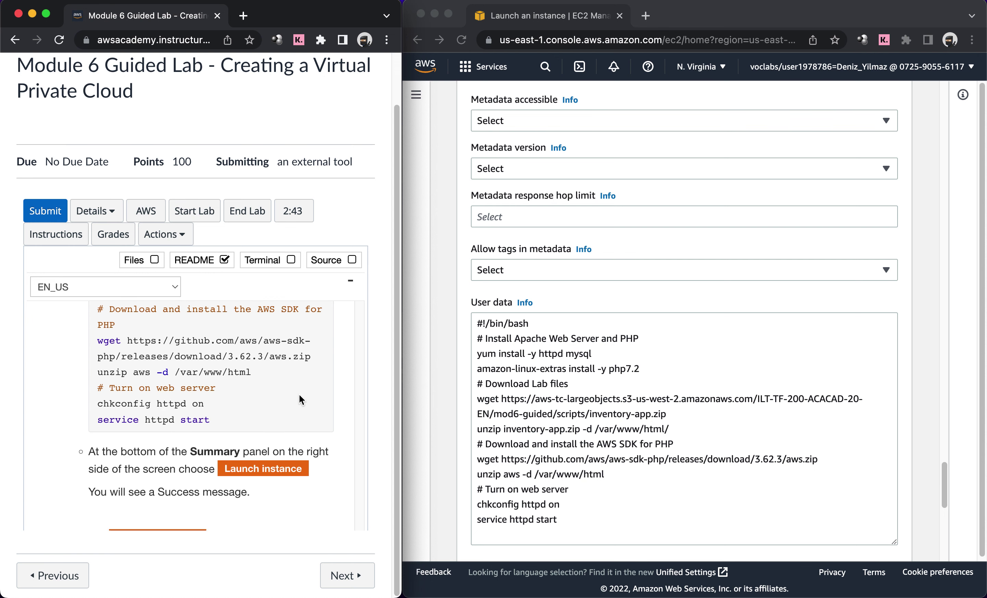
scroll(671, 456, down, 10)
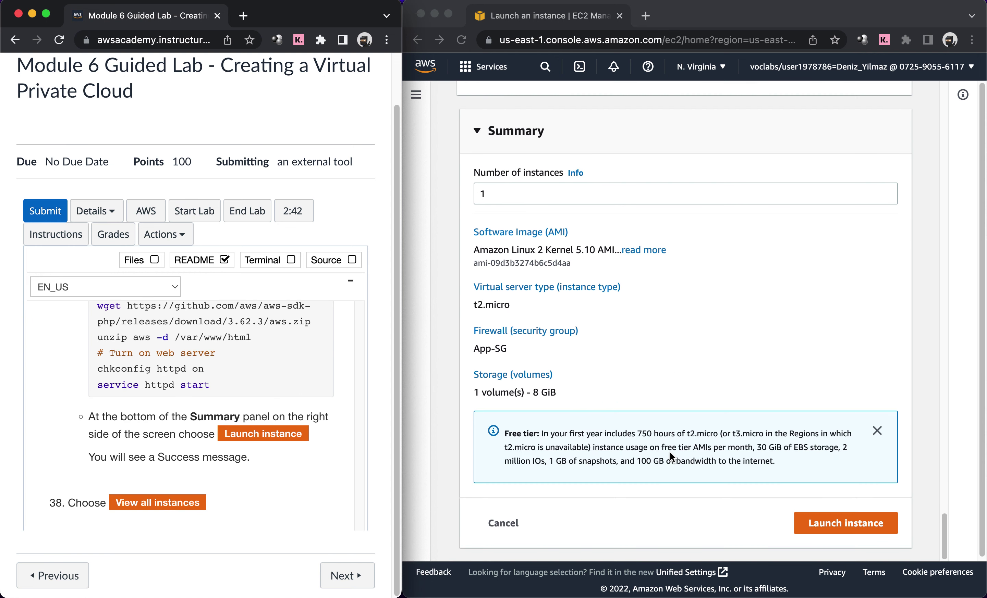
click(813, 523)
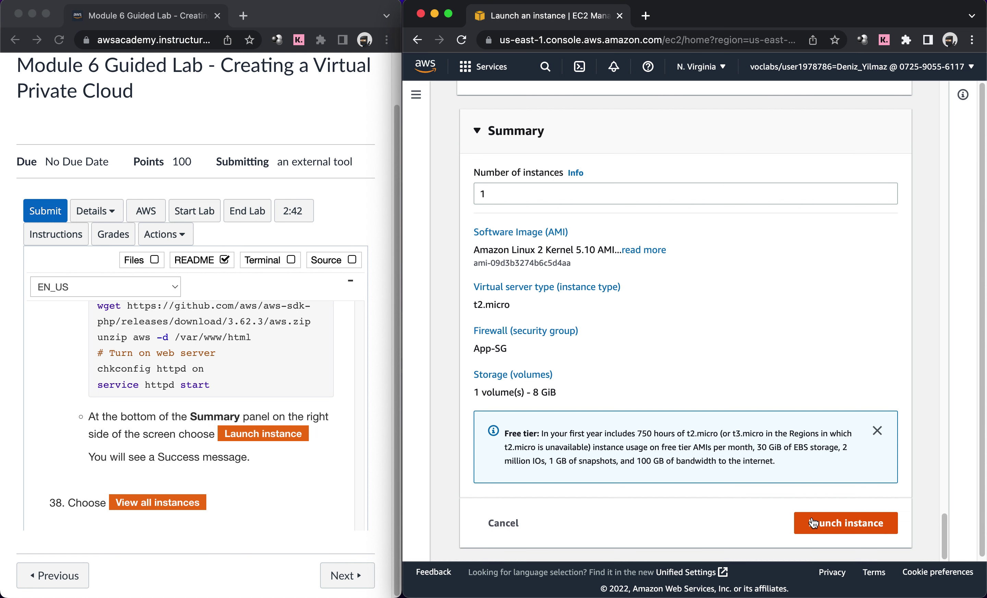
click(813, 522)
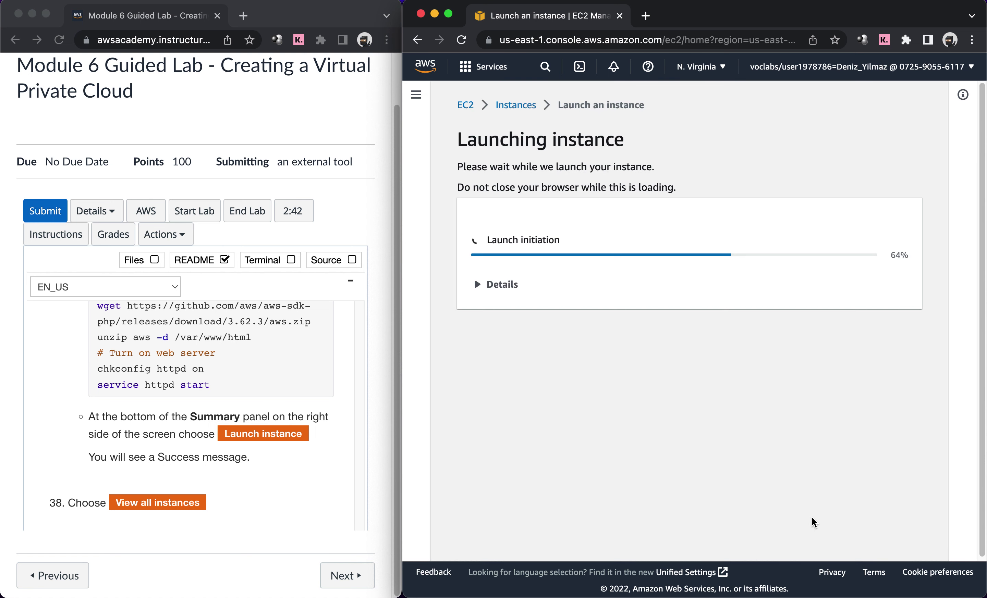
Step: Open the EC2 Instances list, collapse the side navigation and enlarge the area showing the list
scroll(234, 452, down, 1)
scroll(234, 451, down, 1)
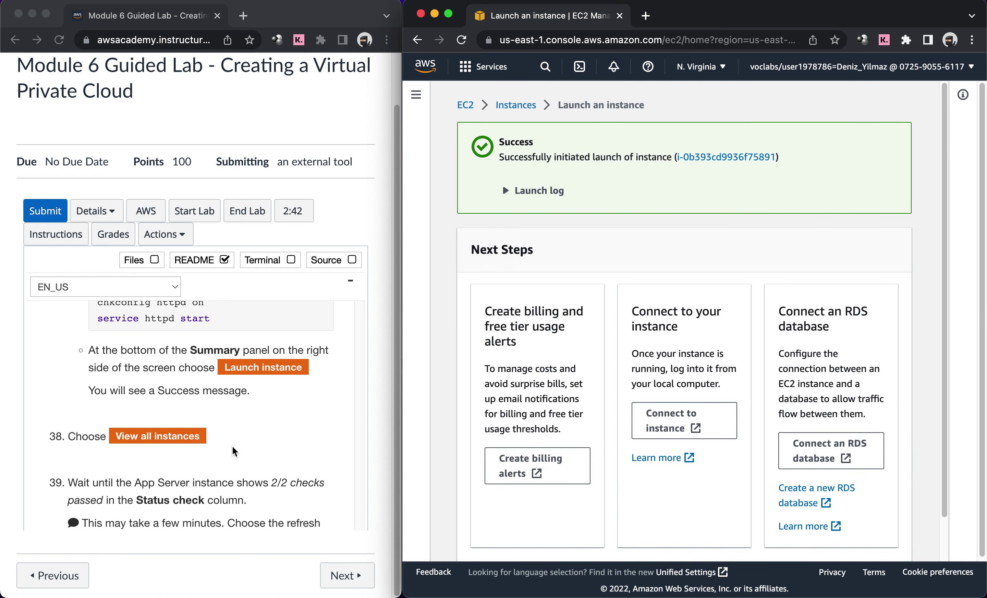
click(516, 105)
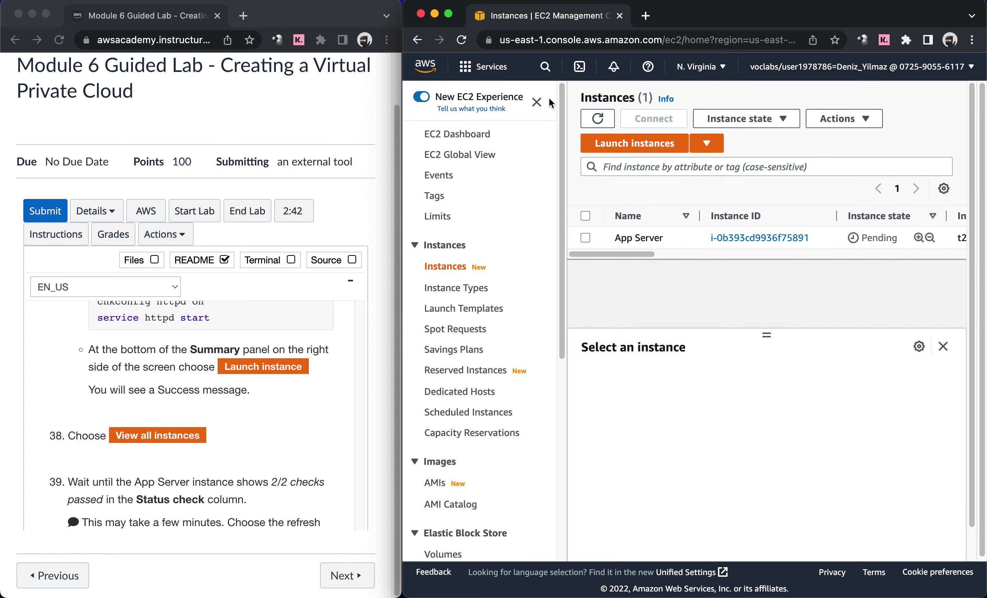
click(536, 102)
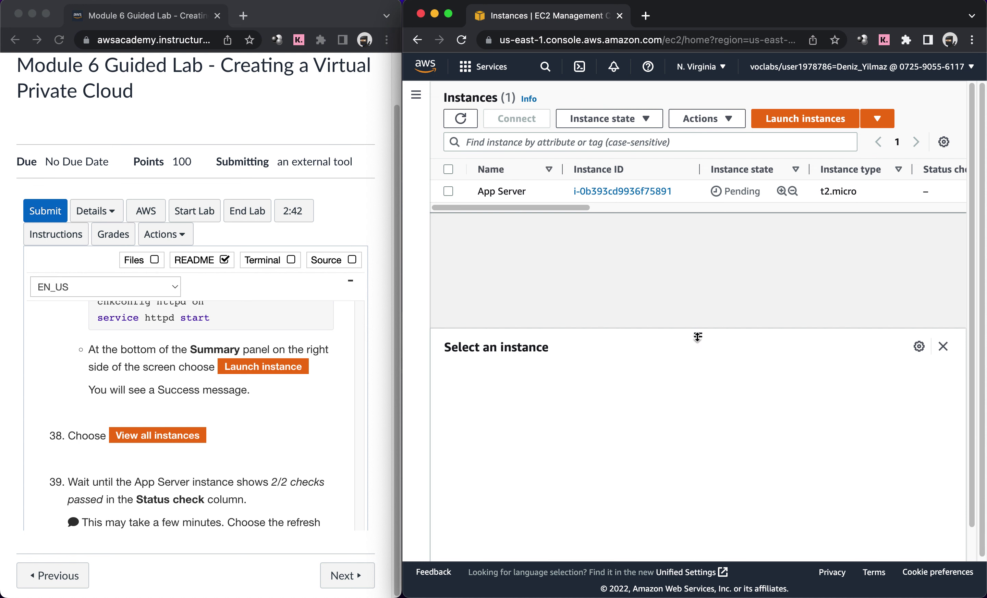
drag(697, 336, 697, 368)
Step: Examine App Server's status columns and instance details, and refresh the instance list
scroll(680, 216, right, 10)
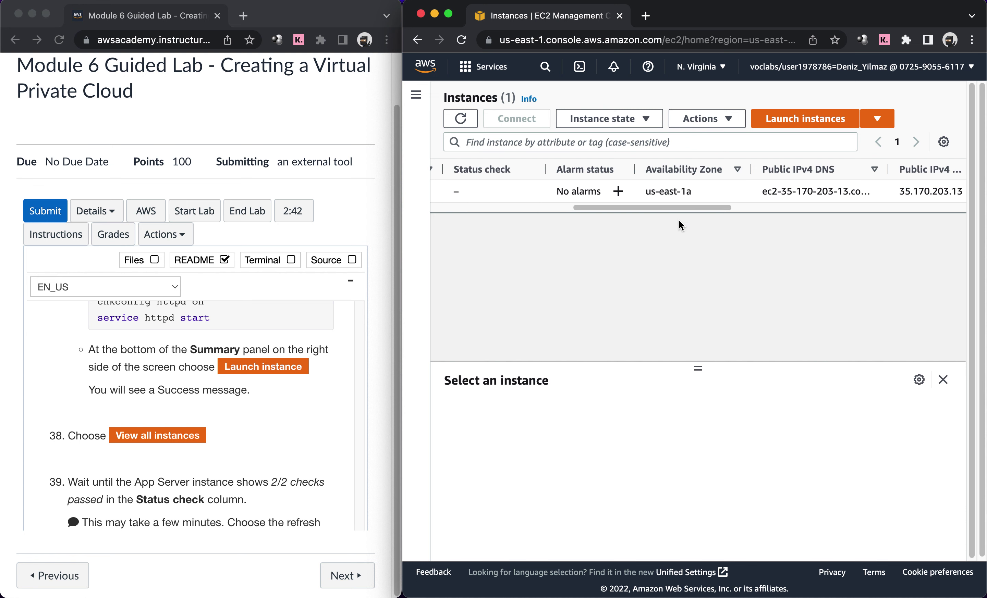
drag(601, 211, 438, 217)
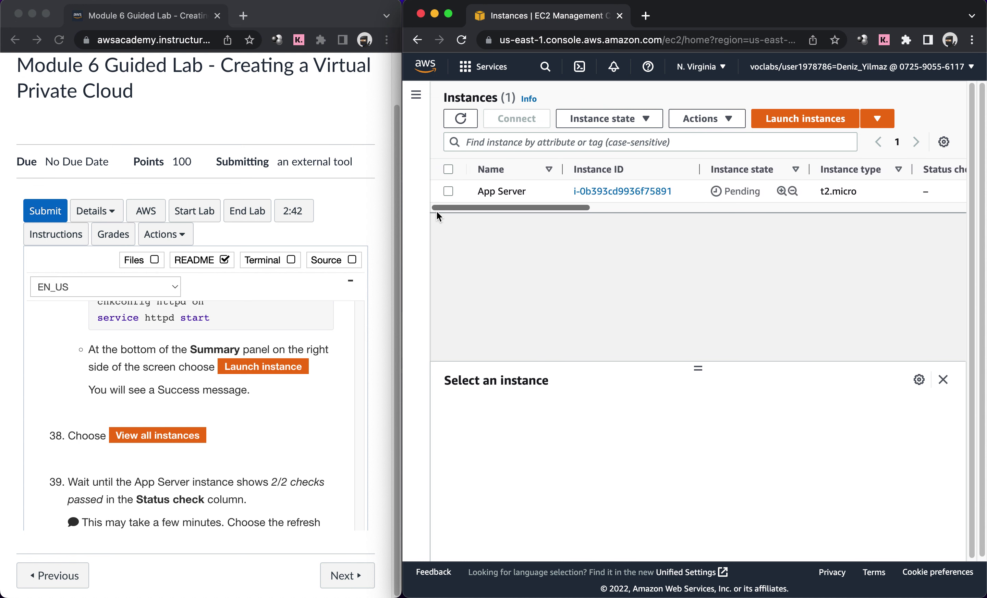
click(448, 192)
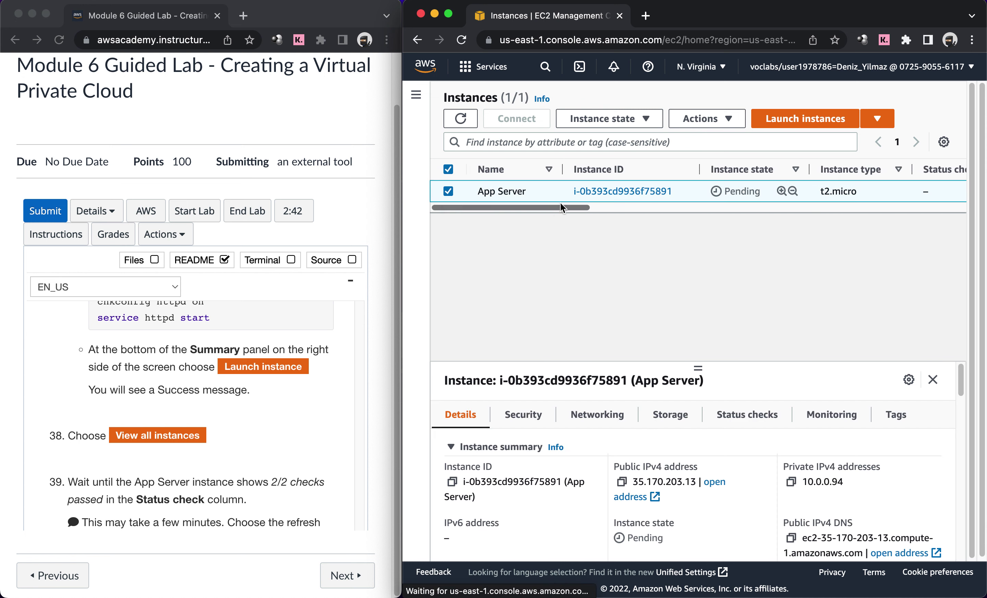
click(462, 121)
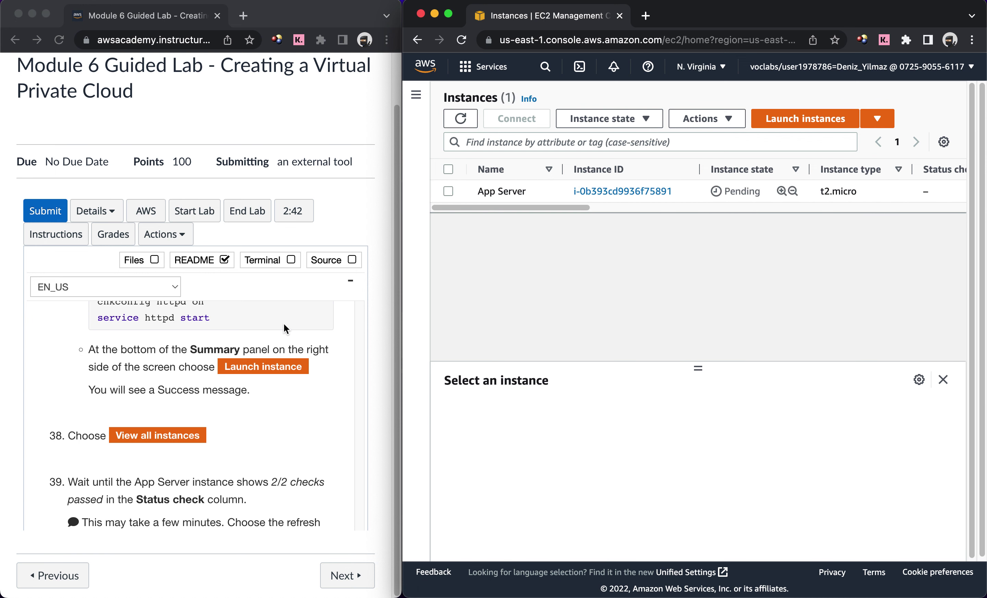
Step: Read lab steps 39 to 41 and repeatedly refresh the instance list to check App Server's instance state
scroll(284, 324, down, 3)
scroll(285, 329, down, 1)
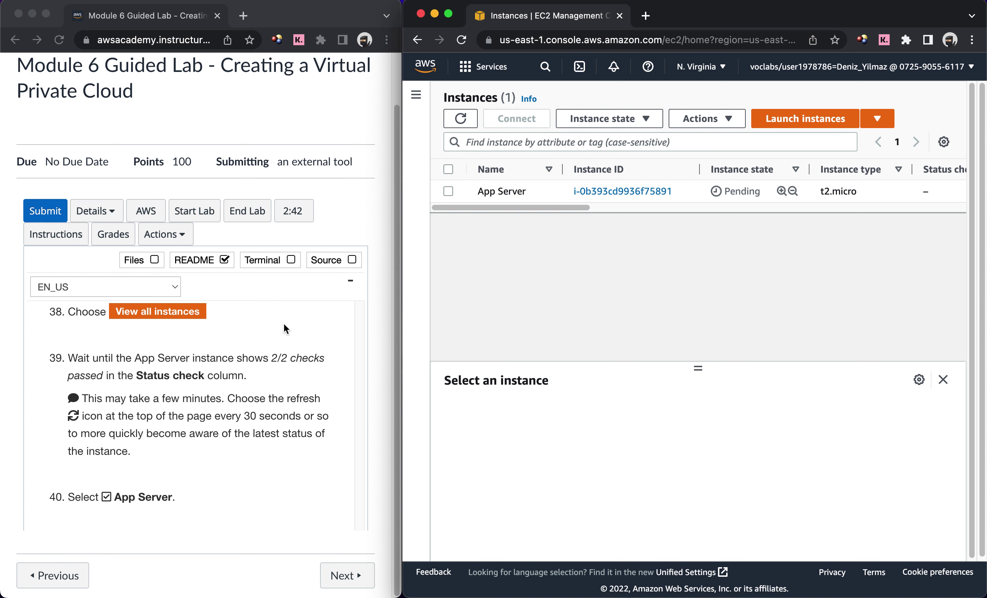
scroll(283, 324, down, 2)
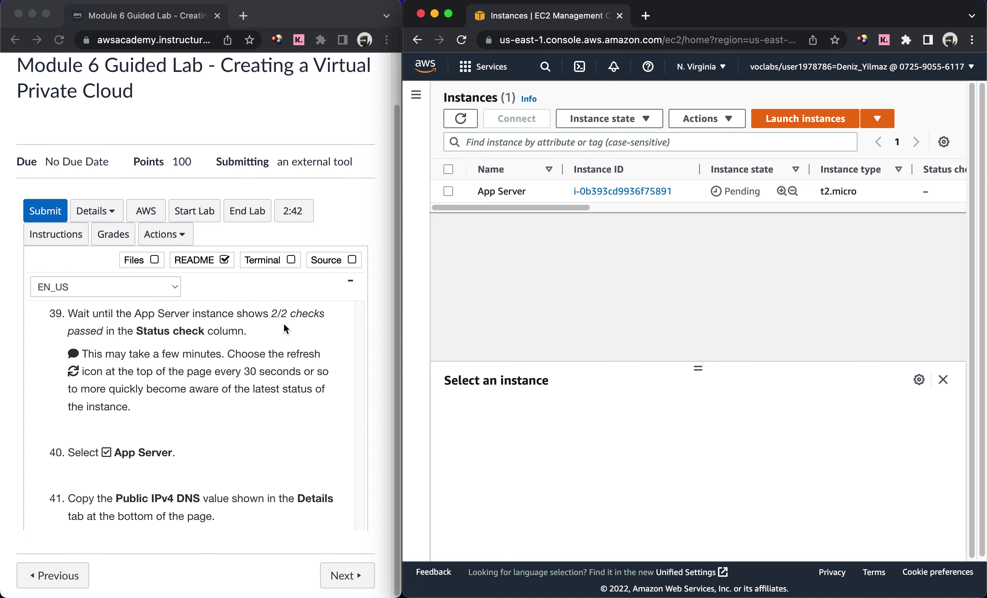
scroll(283, 323, up, 1)
click(462, 117)
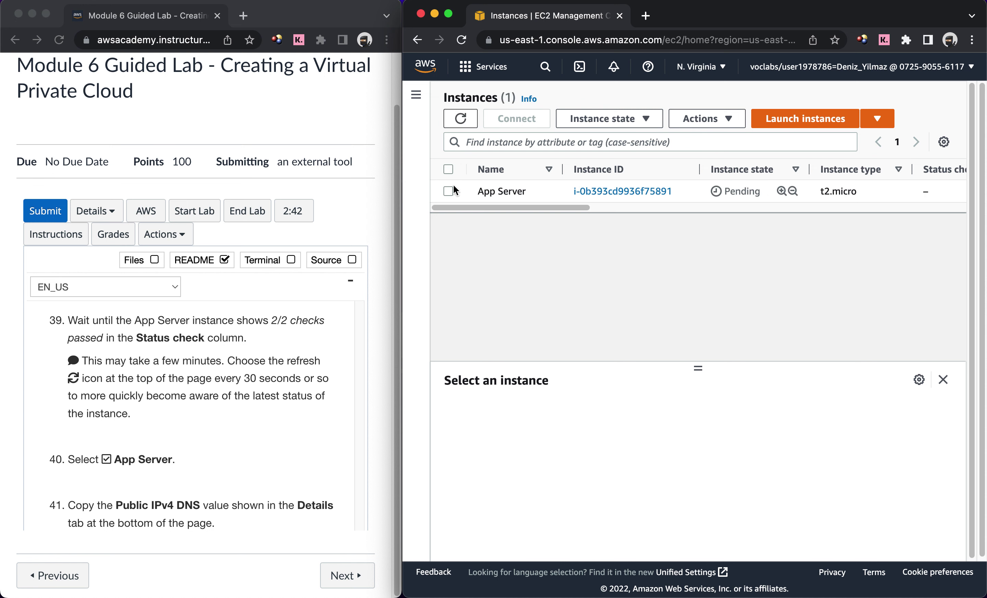
click(448, 191)
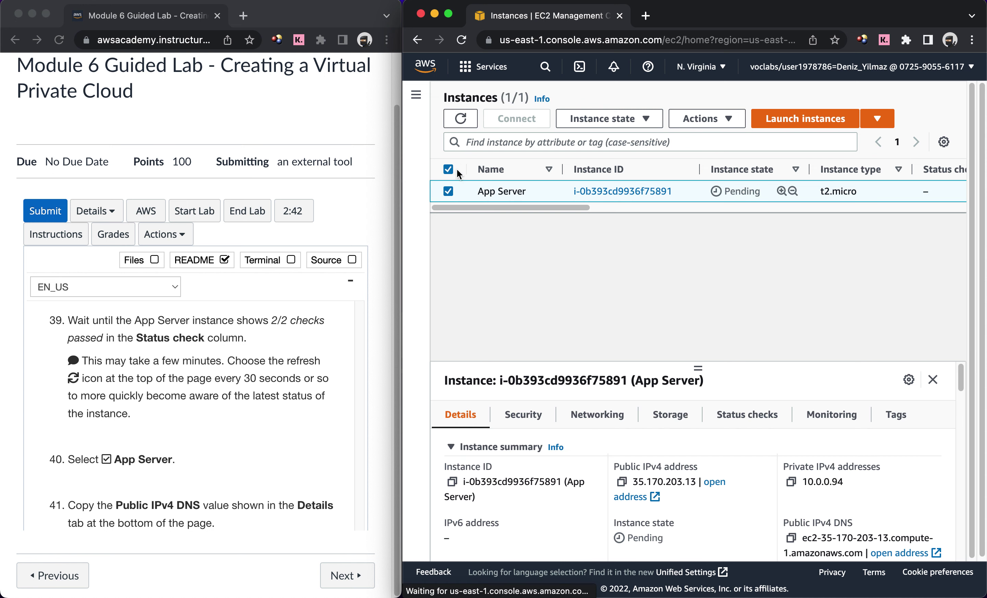
click(460, 122)
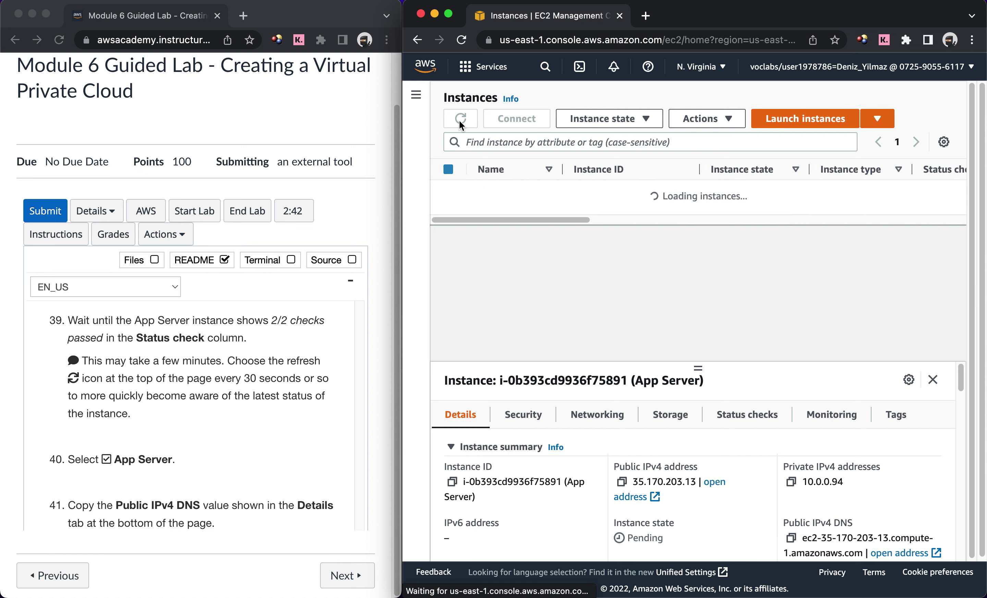
click(461, 121)
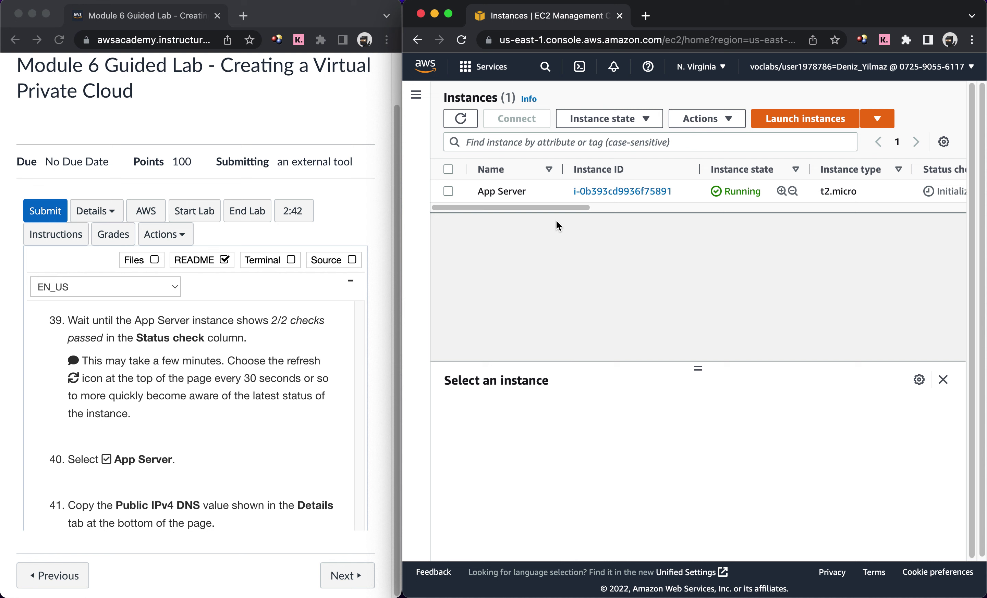
Step: Inspect App Server's Status check column and refresh the instance list for its latest status
drag(553, 208, 603, 207)
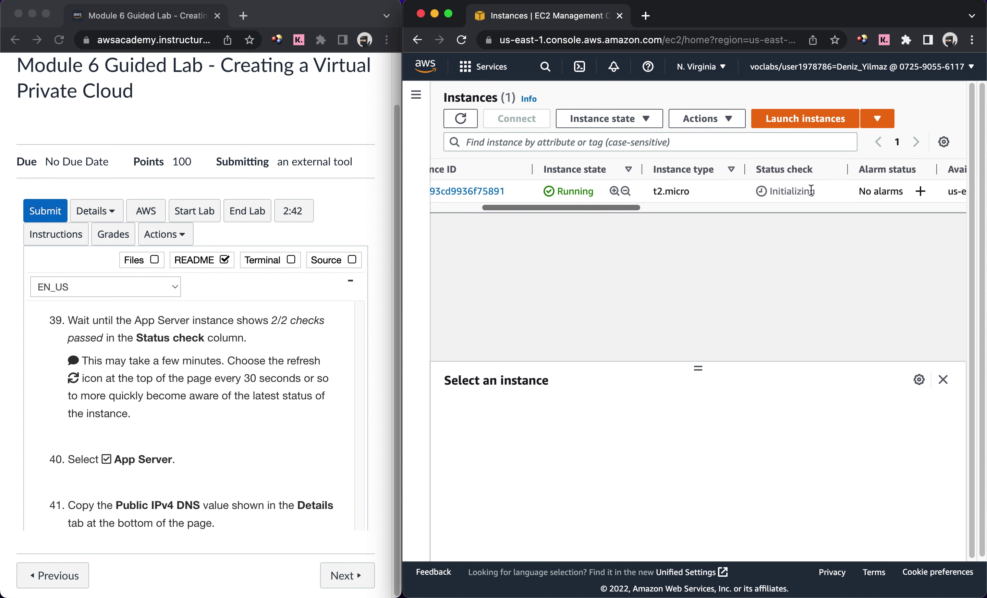
drag(816, 189, 755, 187)
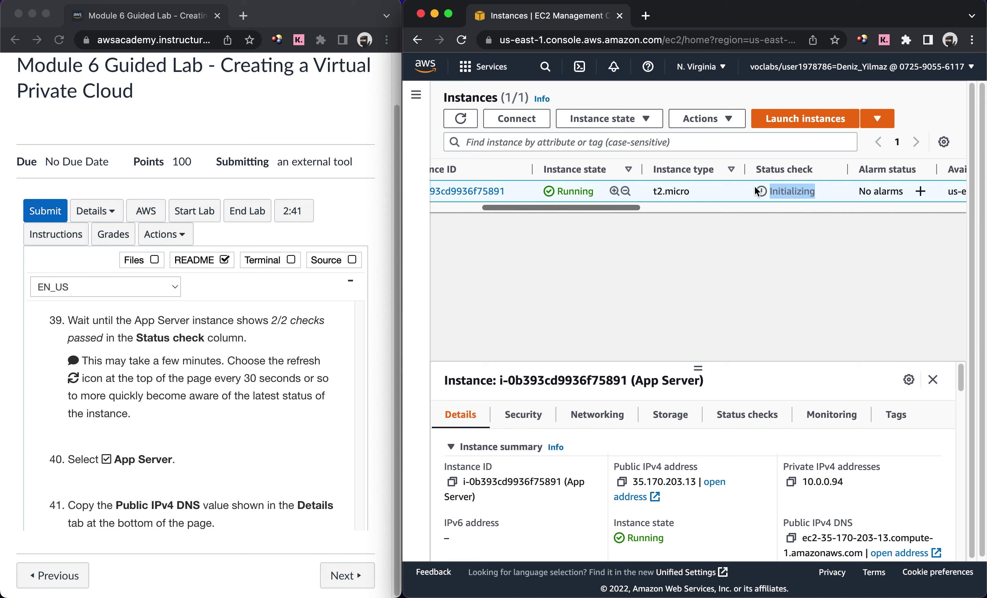
click(459, 120)
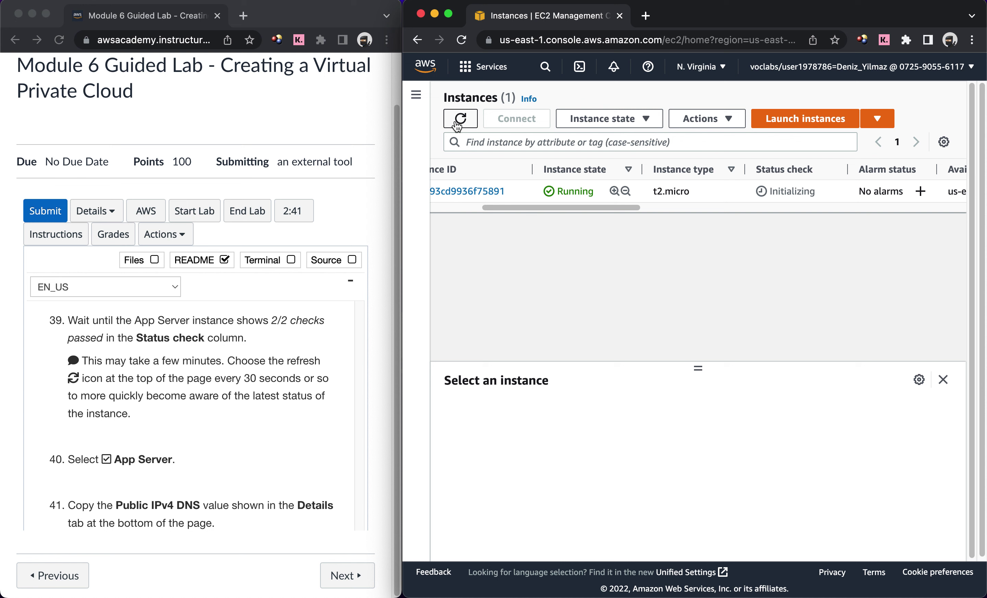
click(457, 123)
click(457, 124)
Step: Select App Server and open its Public IPv4 DNS address in a new browser tab from the instance details
drag(498, 209, 449, 208)
click(447, 191)
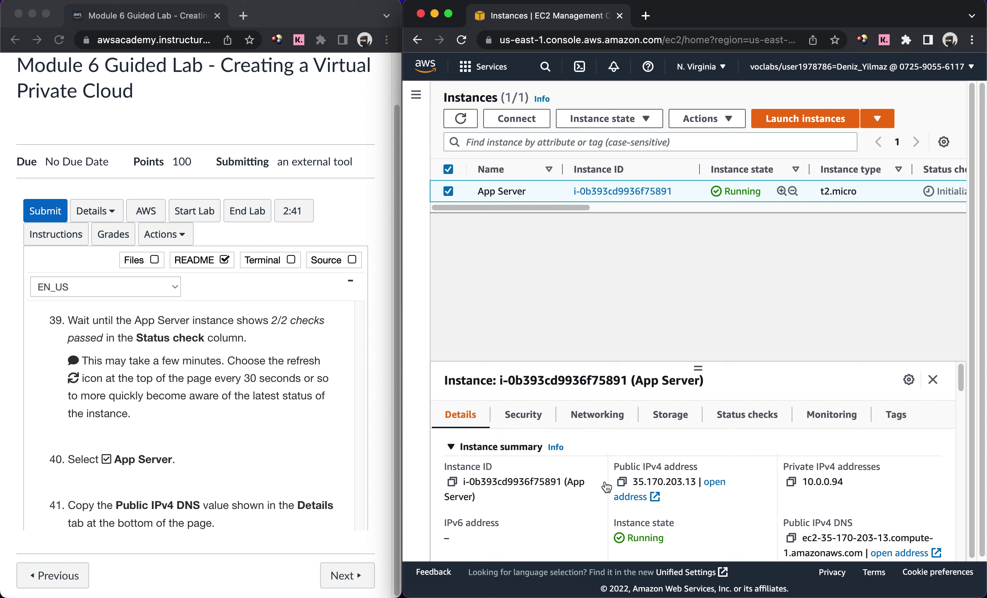
click(621, 483)
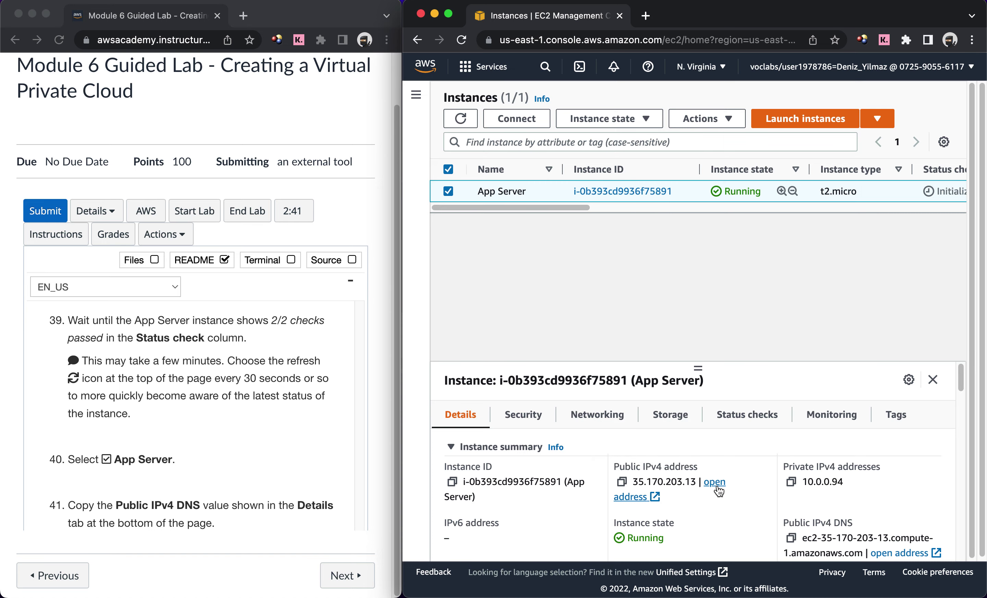
click(647, 499)
scroll(791, 519, down, 1)
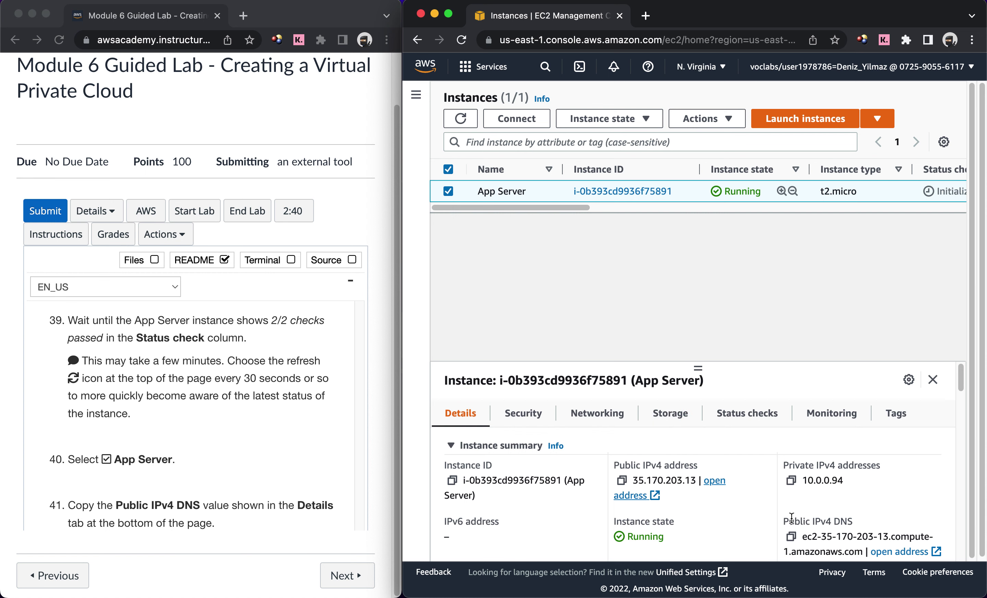
click(874, 529)
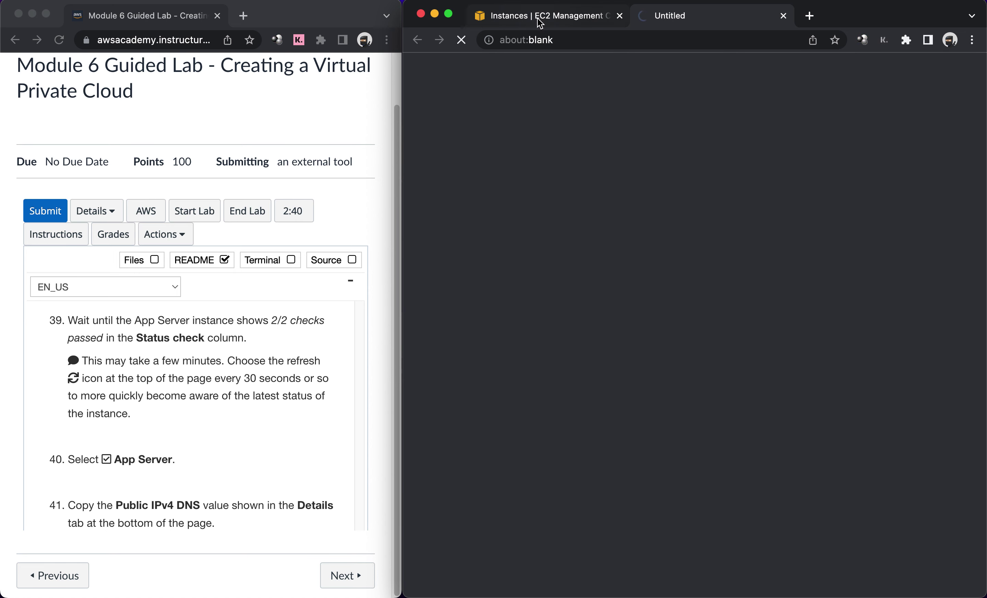
Step: Return to the EC2 Instances list and refresh it to recheck App Server's Status check
click(549, 18)
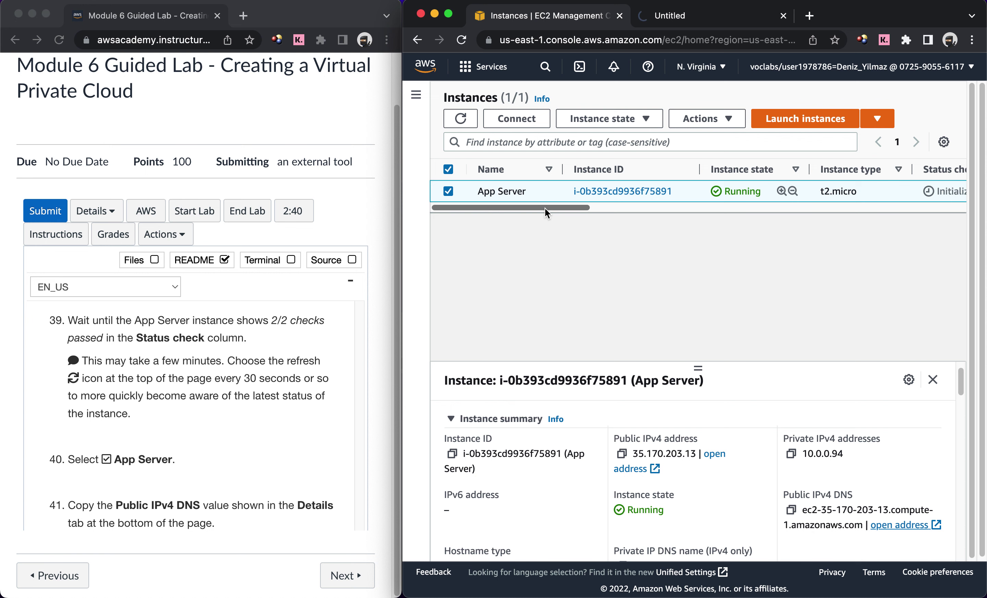
drag(545, 208, 595, 208)
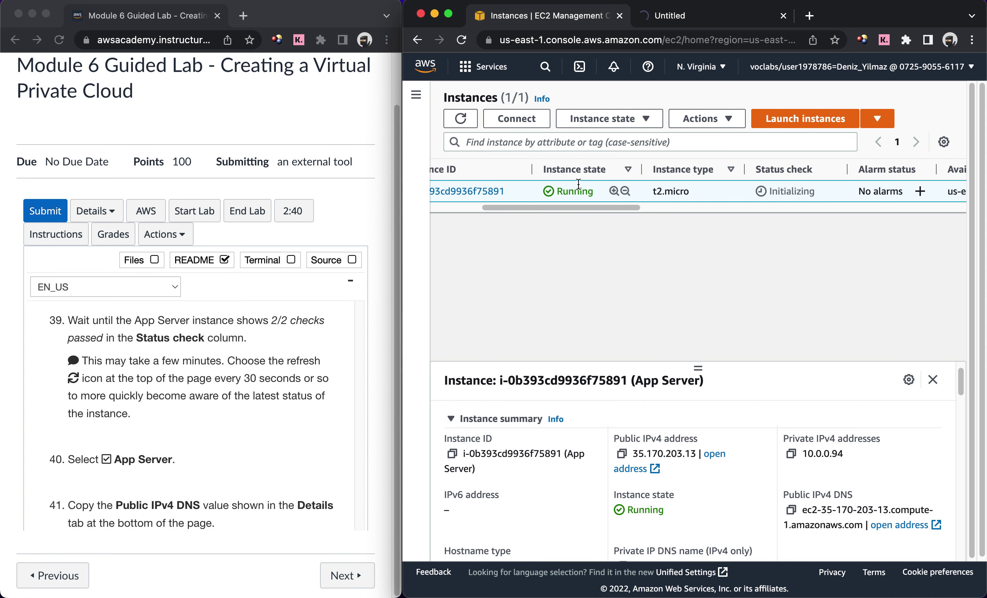
click(468, 118)
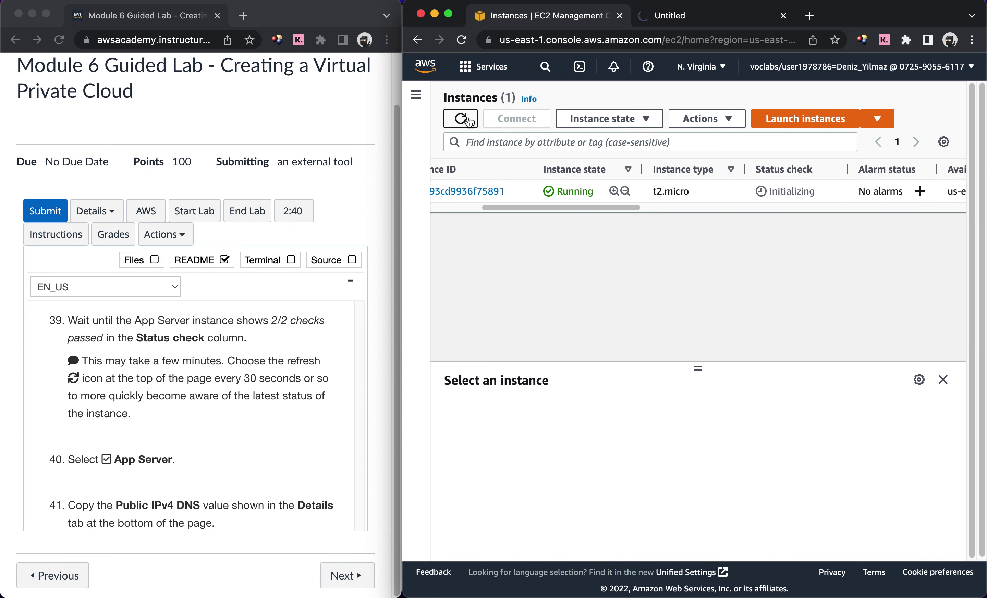
Step: Read lab steps 41 and 42 about opening the Inventory application and retrying if it does not appear
scroll(252, 408, down, 5)
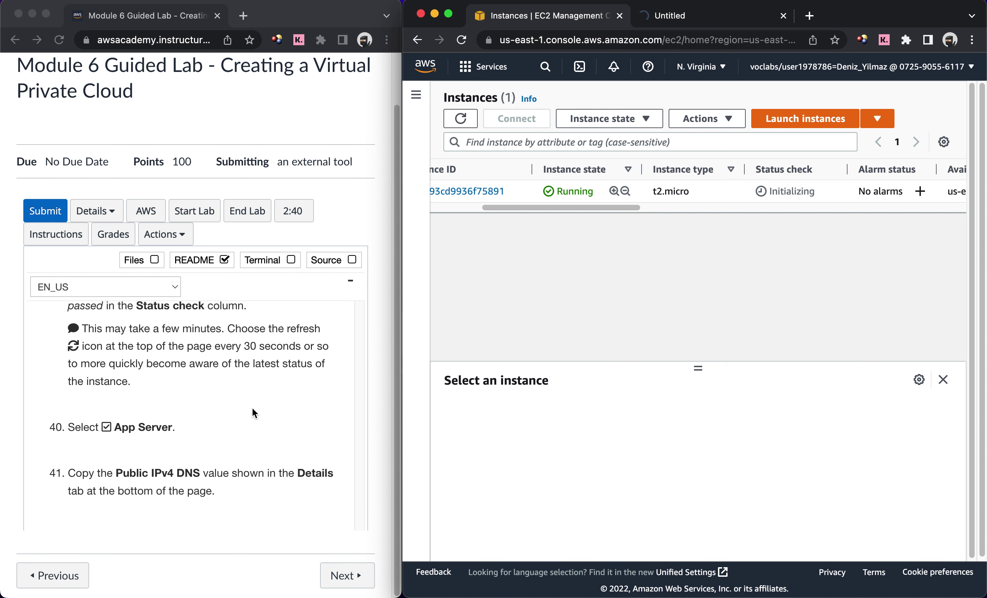
scroll(252, 408, down, 4)
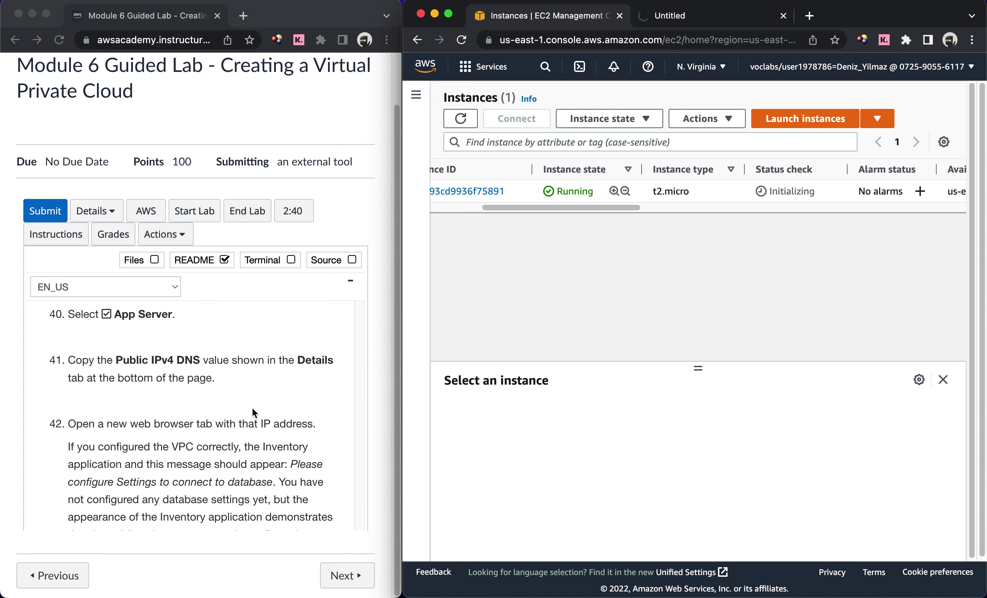
scroll(253, 411, down, 1)
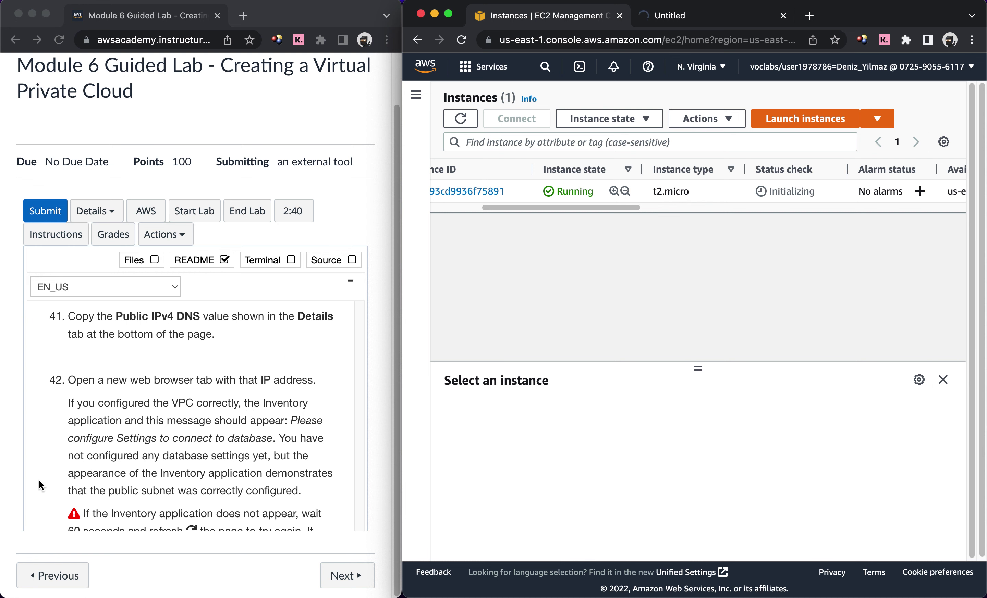
scroll(50, 478, down, 1)
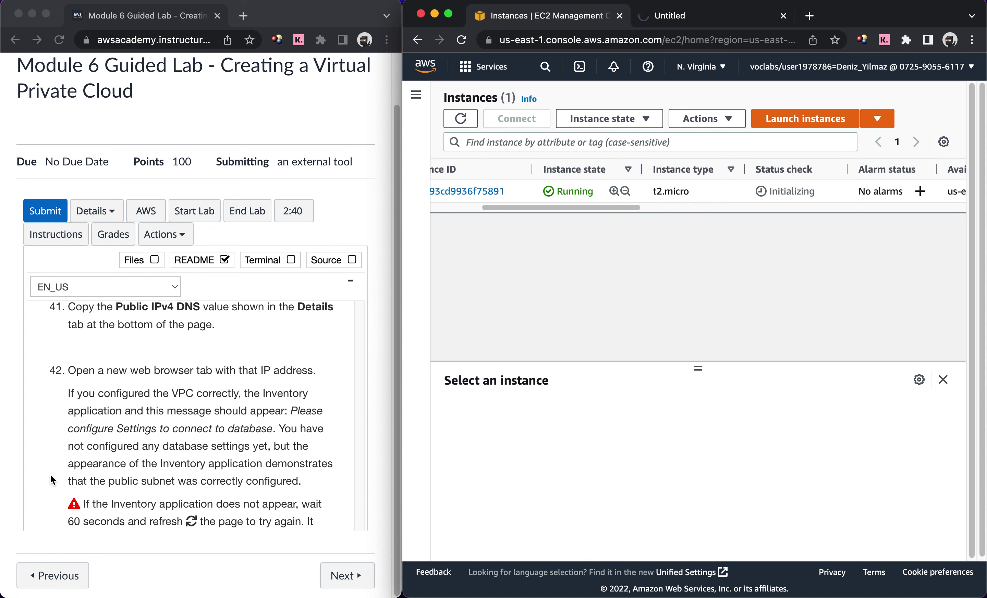
scroll(52, 480, down, 4)
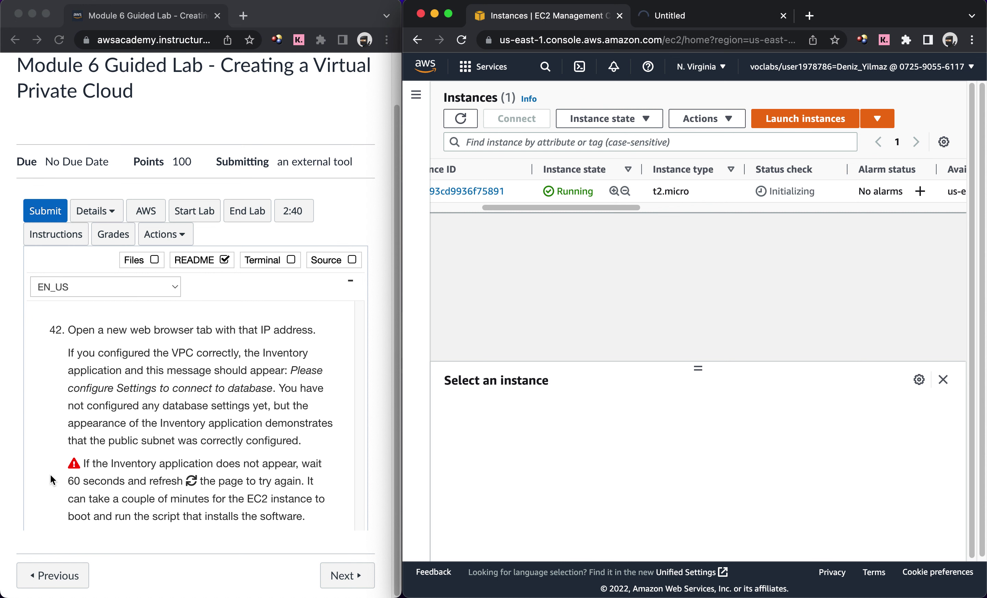
scroll(50, 475, down, 1)
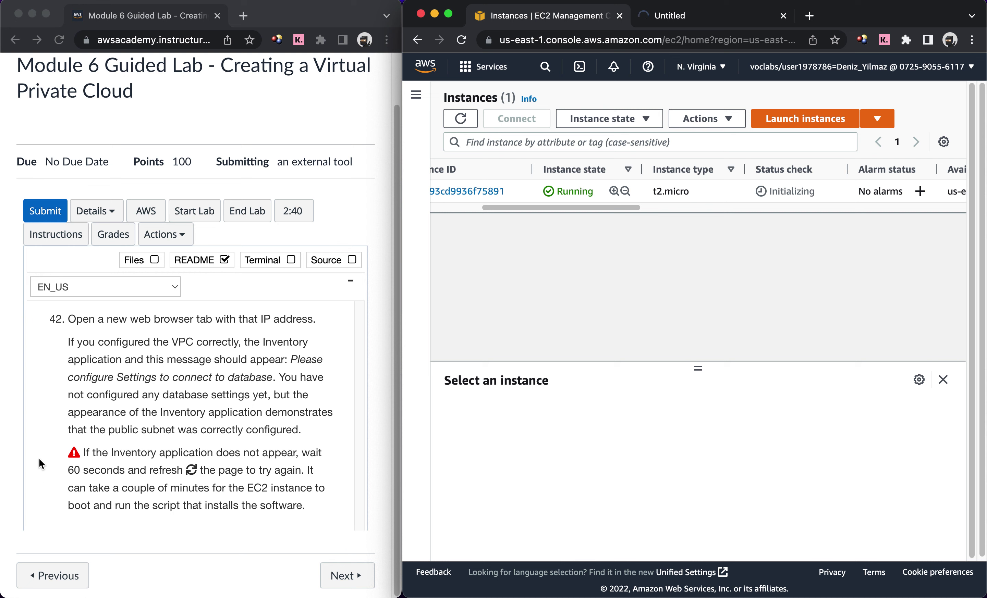
scroll(40, 462, down, 5)
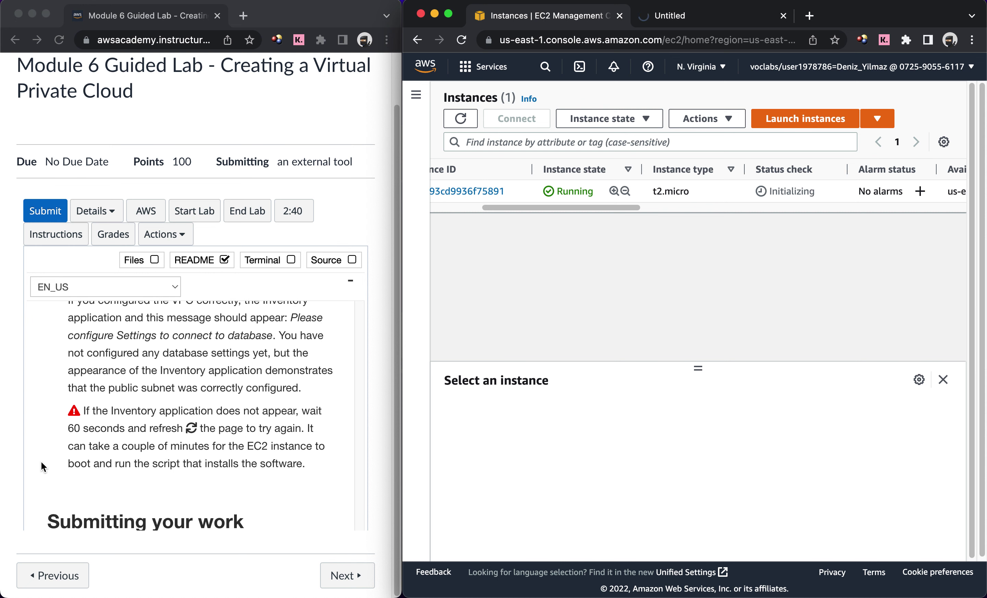
scroll(41, 462, up, 2)
scroll(41, 462, up, 1)
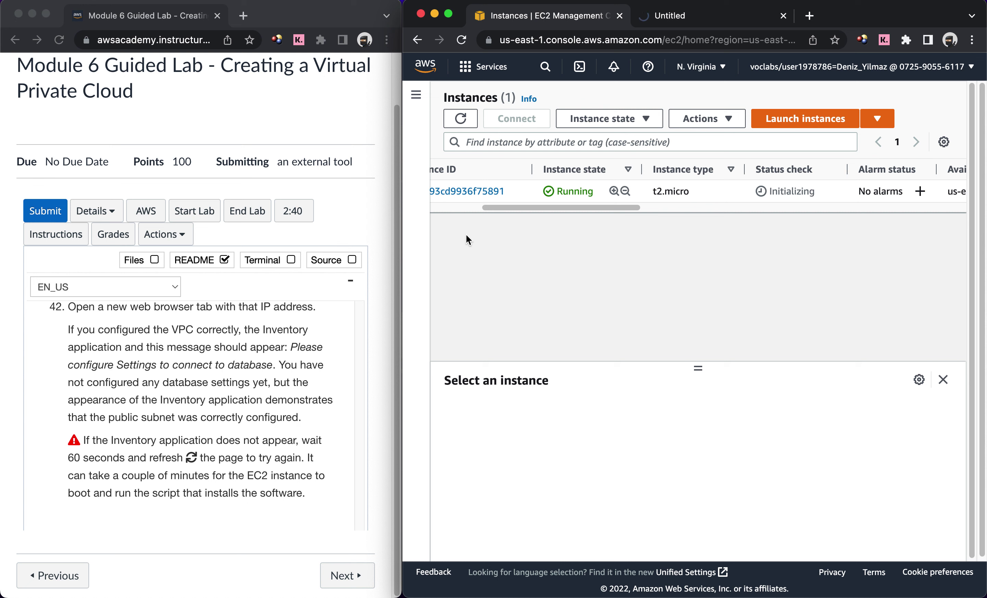
Step: Refresh the instance list, try the address 35.170.203.13 in the stalled application tab, and close that tab
click(459, 119)
click(653, 16)
click(575, 43)
text(35.170.203.13)
key(super+w)
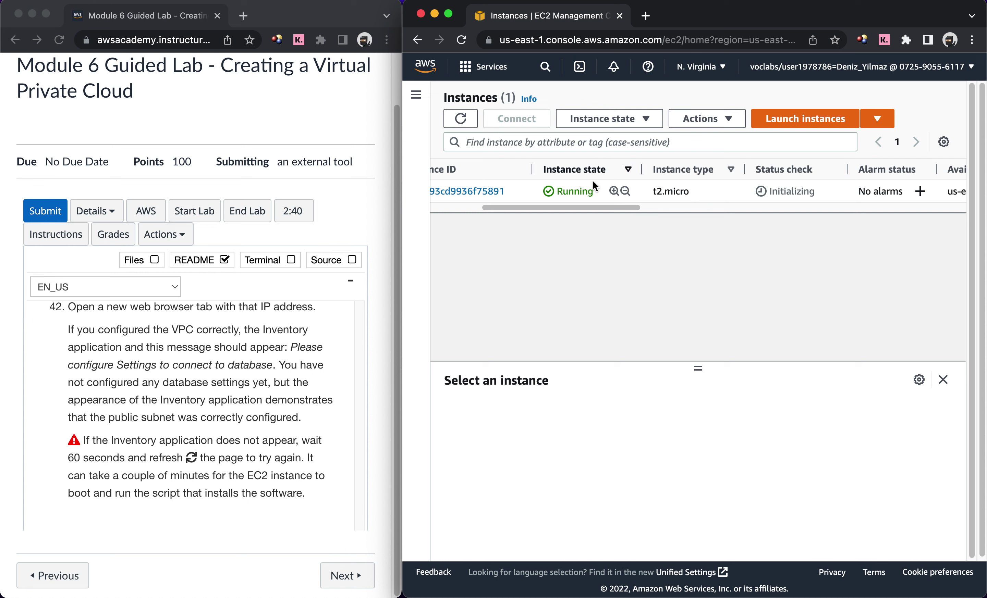
Step: Refresh the instance list, select App Server, and open its Public IPv4 DNS address in a new tab
click(455, 119)
drag(510, 206, 456, 205)
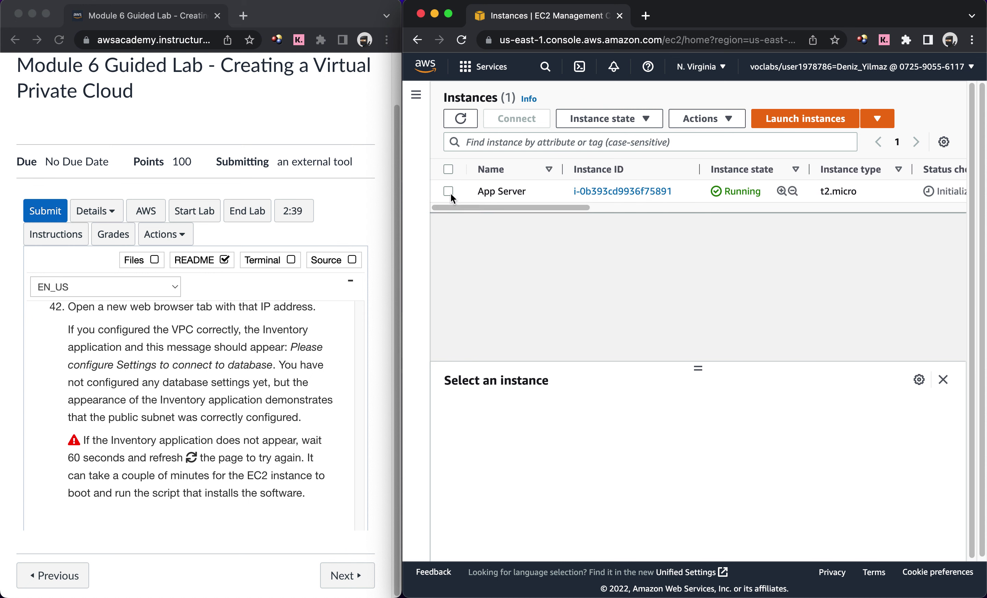
click(449, 192)
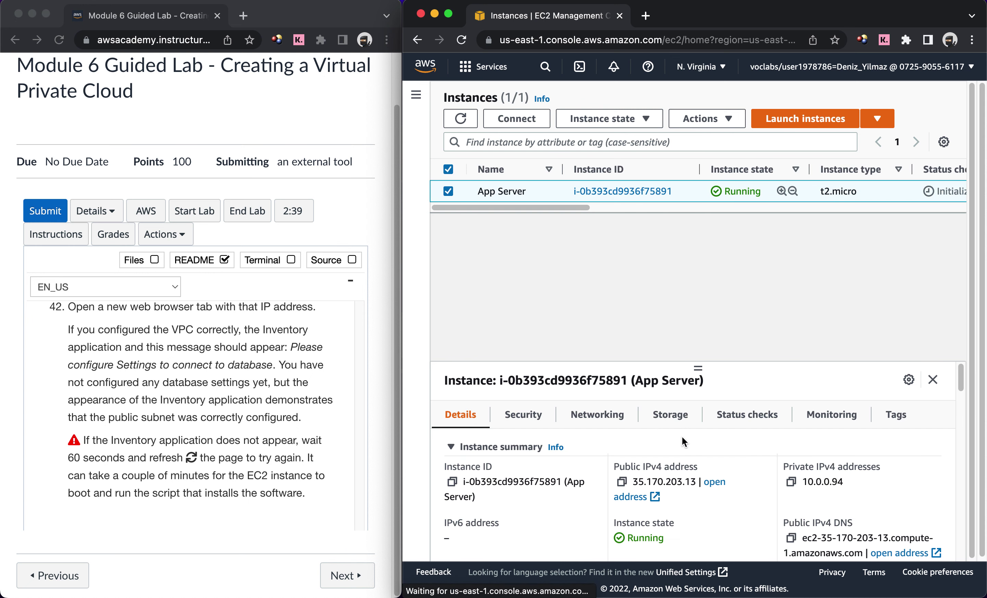
scroll(762, 505, down, 1)
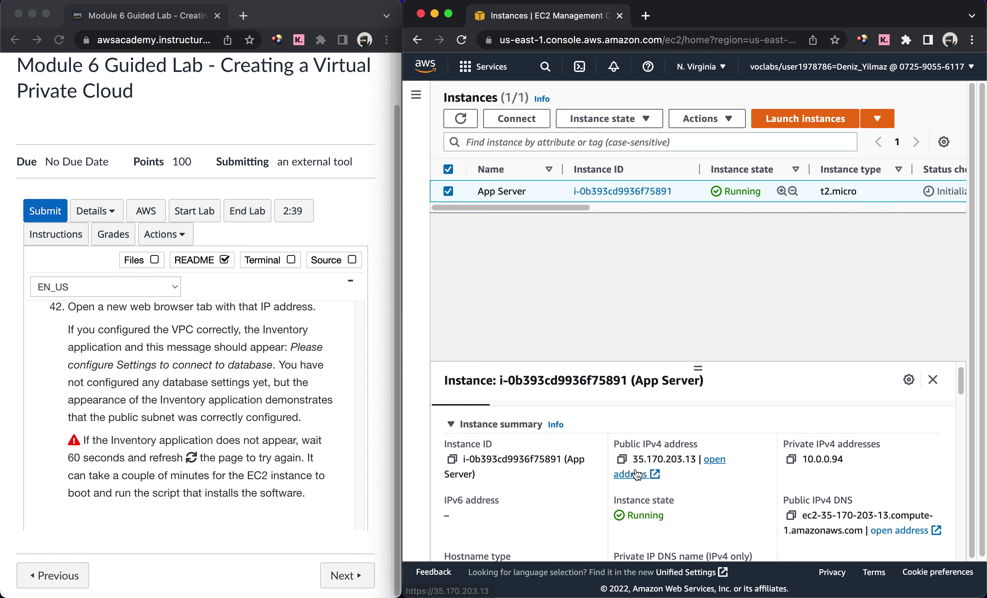
click(882, 534)
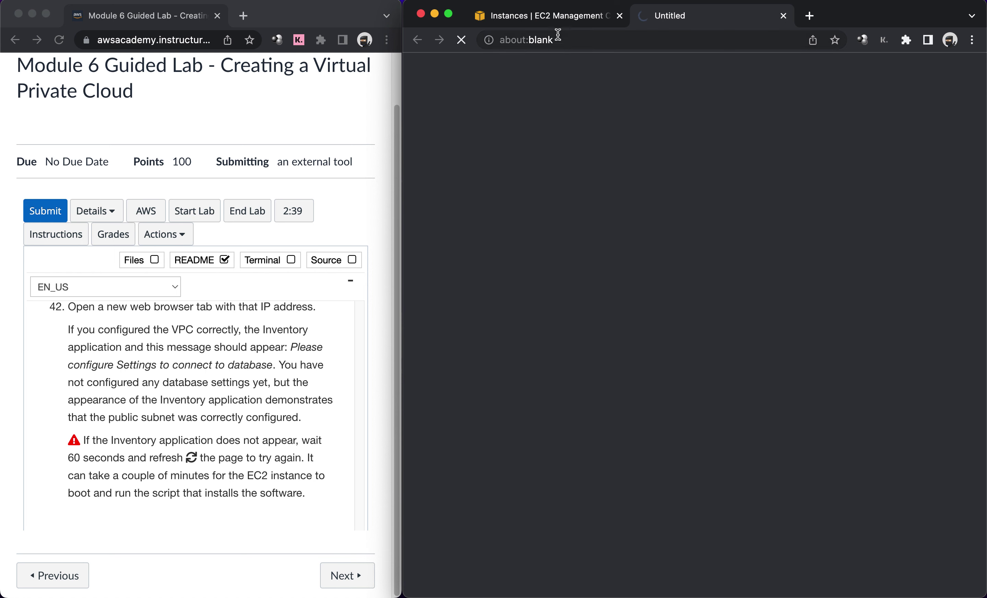
Step: Go back to the EC2 instance list and refresh App Server's Status check column
click(548, 17)
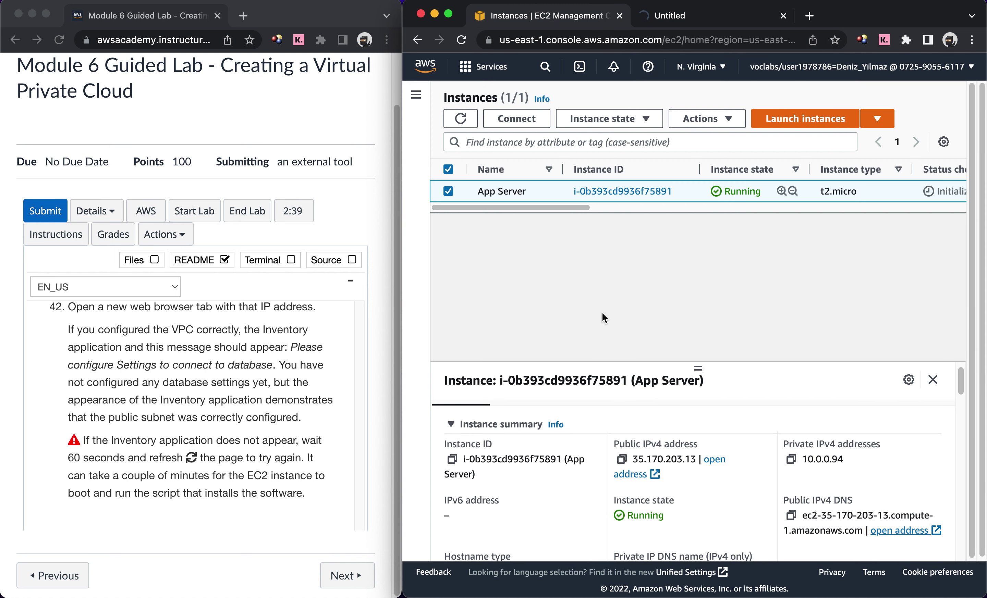
drag(517, 205, 565, 199)
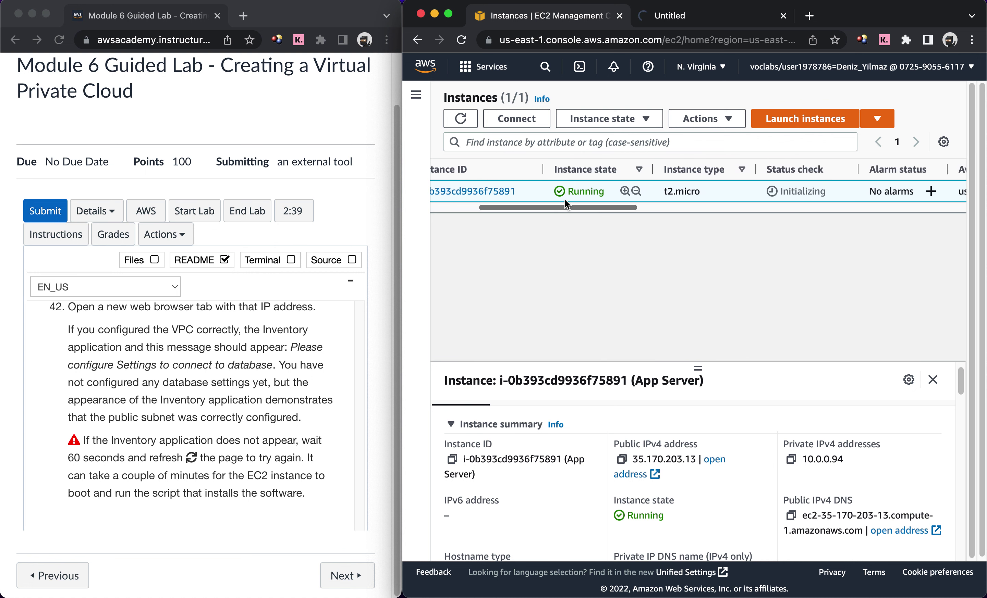
click(464, 119)
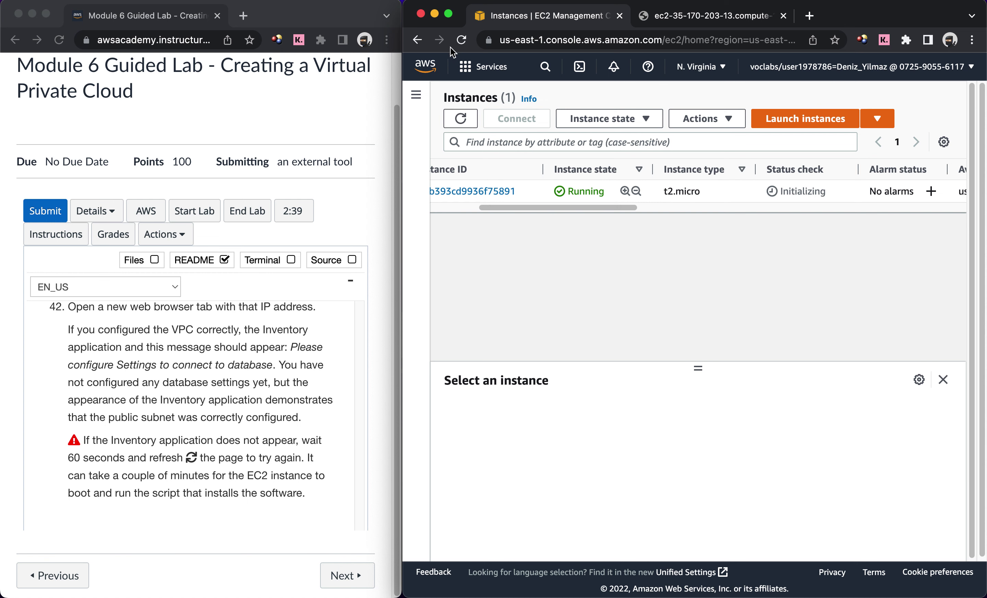
click(464, 119)
Step: Check whether App Server's DNS address page has loaded, and keep refreshing the instance list for its latest Status check
click(670, 20)
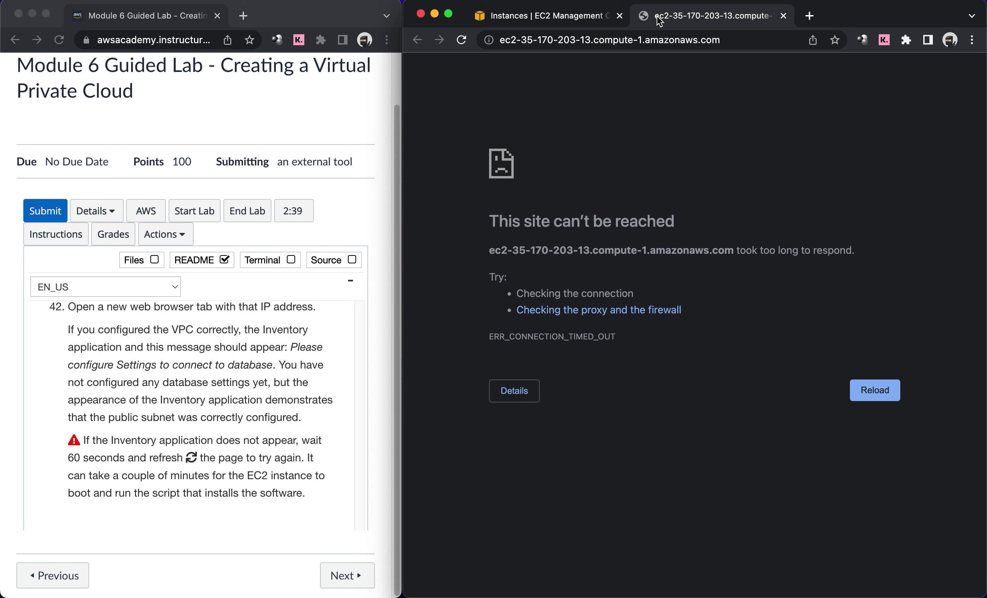
click(566, 25)
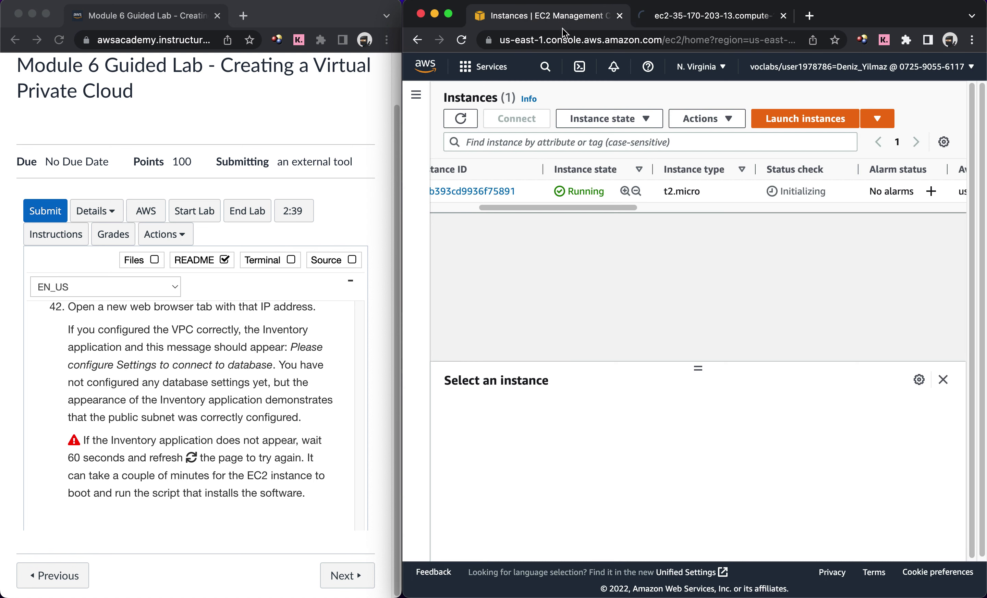
click(462, 127)
click(461, 126)
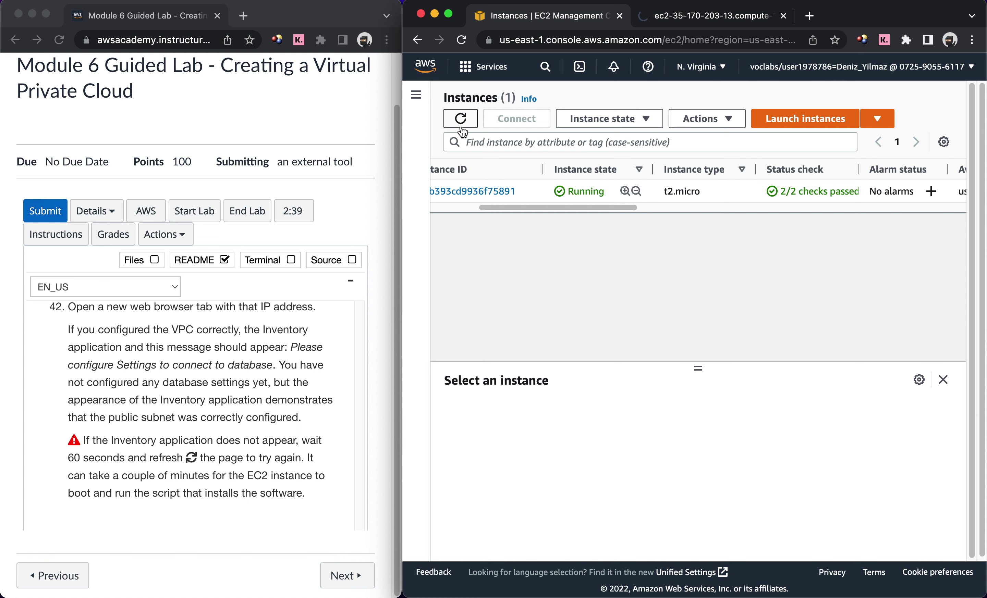
Step: Replace the DNS address in the application tab with 35.170.203.13, and close the tab
click(651, 23)
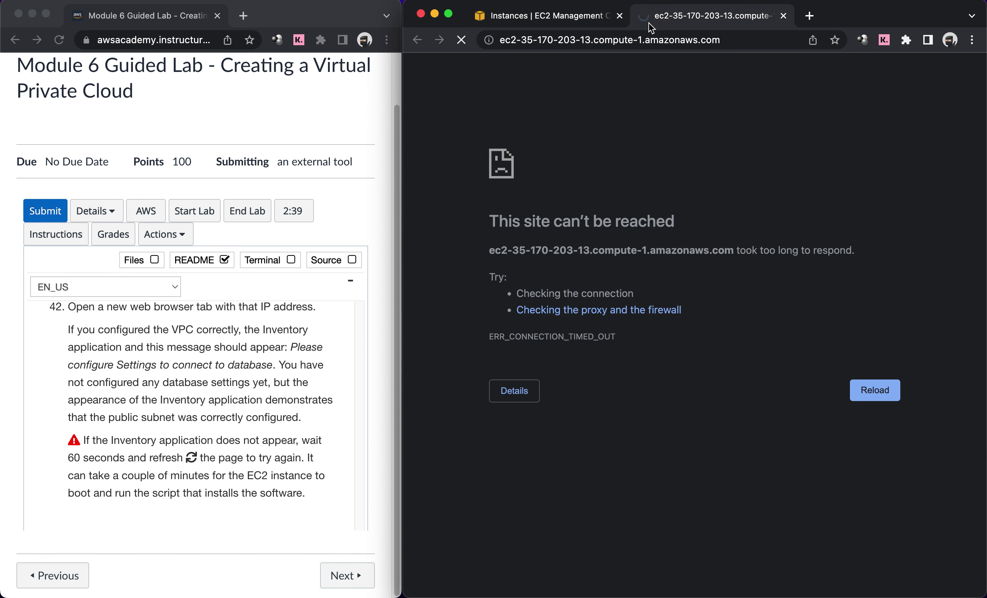
click(644, 41)
click(644, 41)
click(643, 41)
click(716, 41)
drag(750, 38, 427, 53)
text(35.170.203.13)
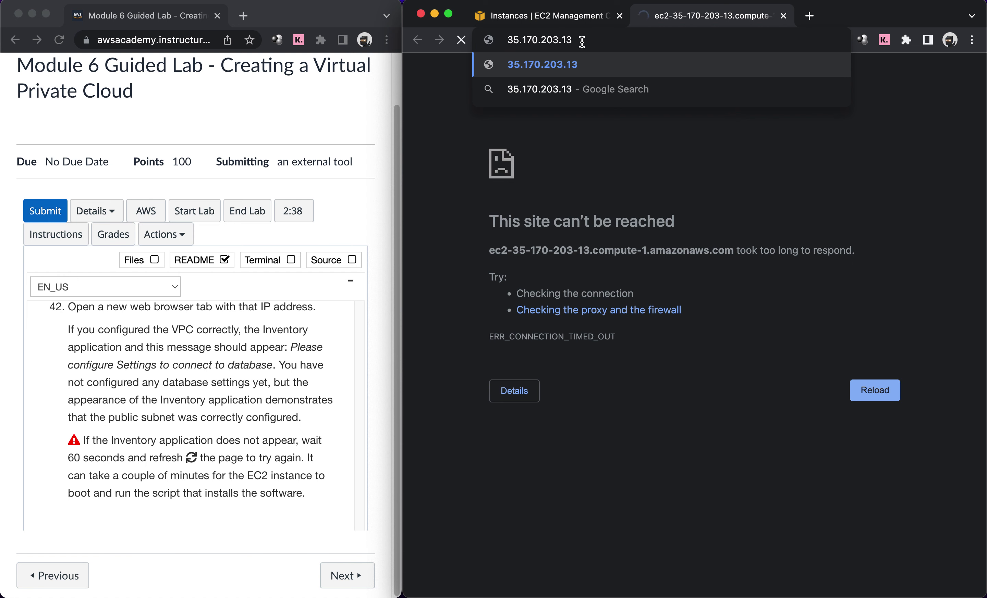
key(super+w)
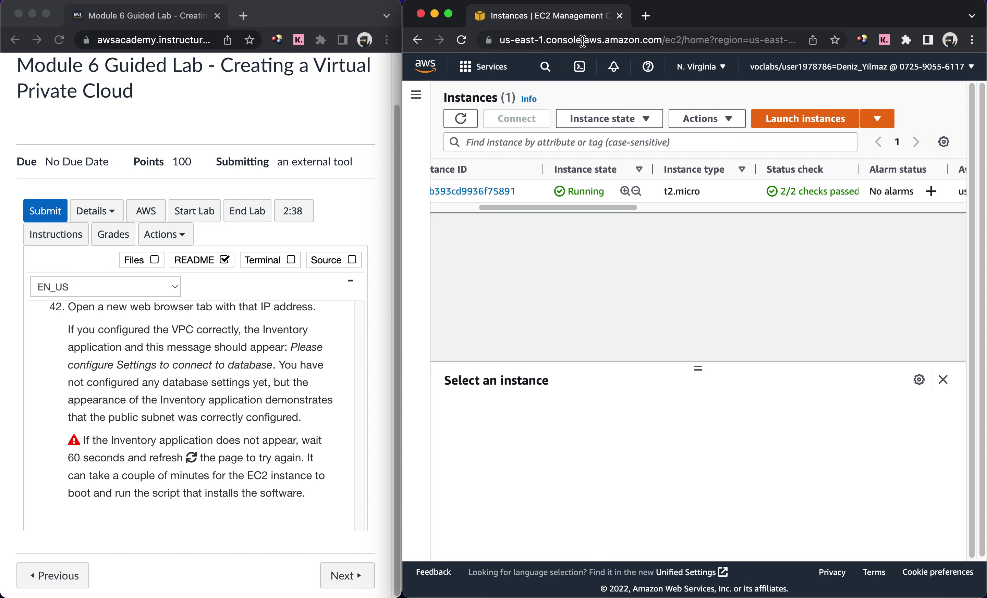
Step: Select App Server and copy its Public IPv4 address from the instance summary
drag(509, 206, 451, 196)
click(448, 192)
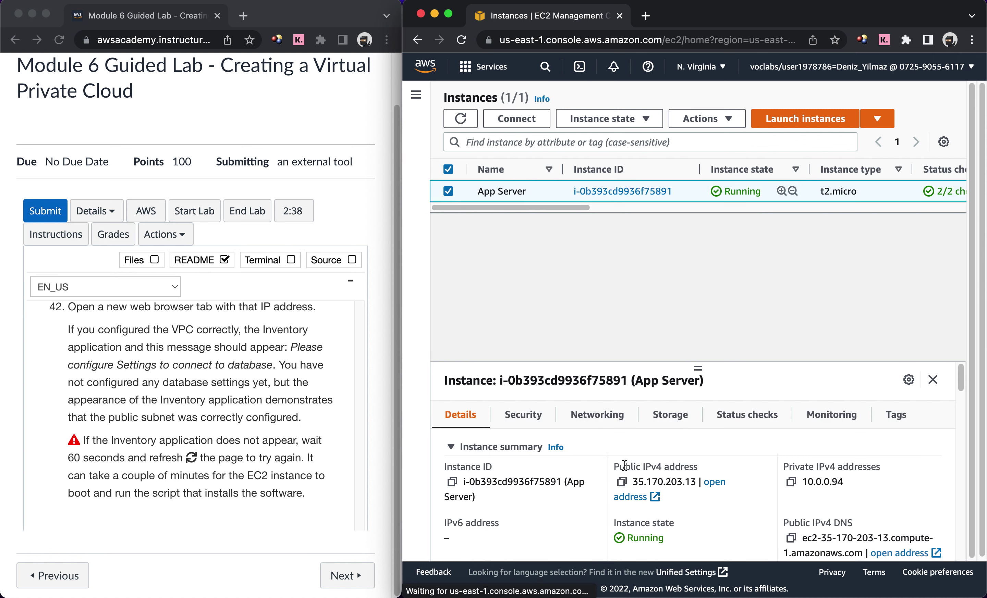
click(621, 483)
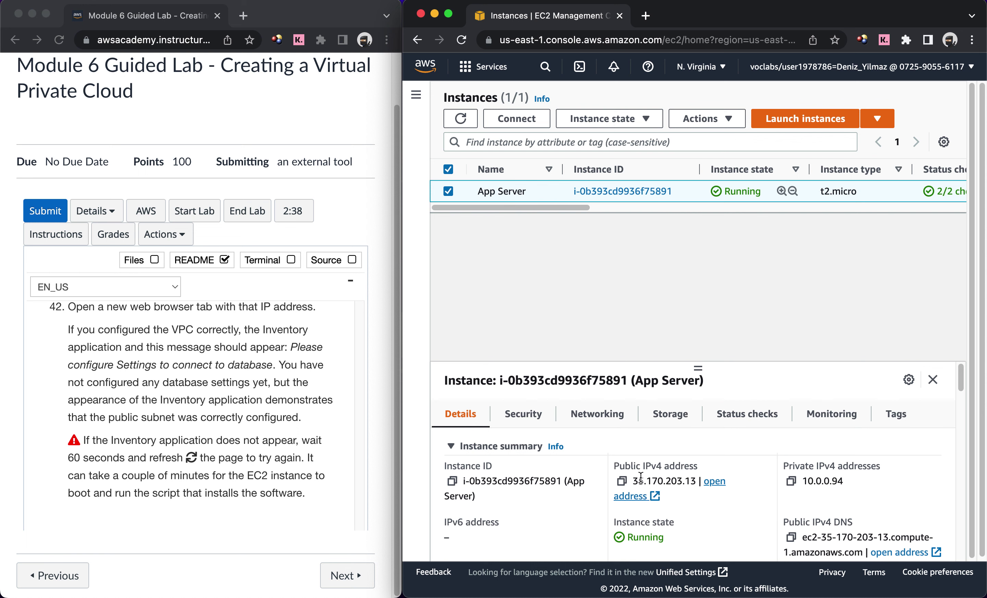
scroll(644, 499, down, 1)
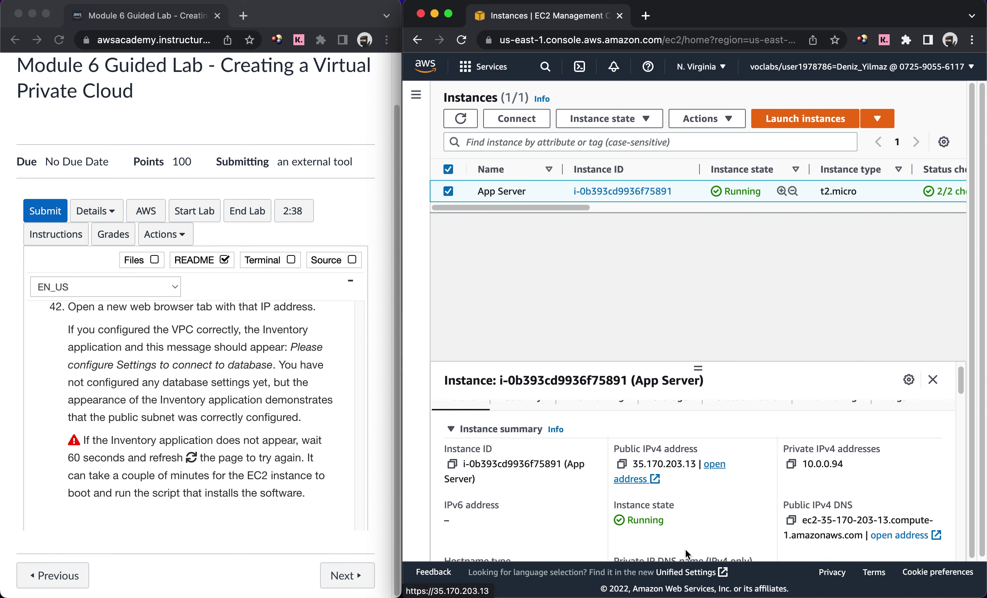
Step: Copy App Server's Public IPv4 DNS, open that address in a new tab, and re-enter it as the page address
click(790, 521)
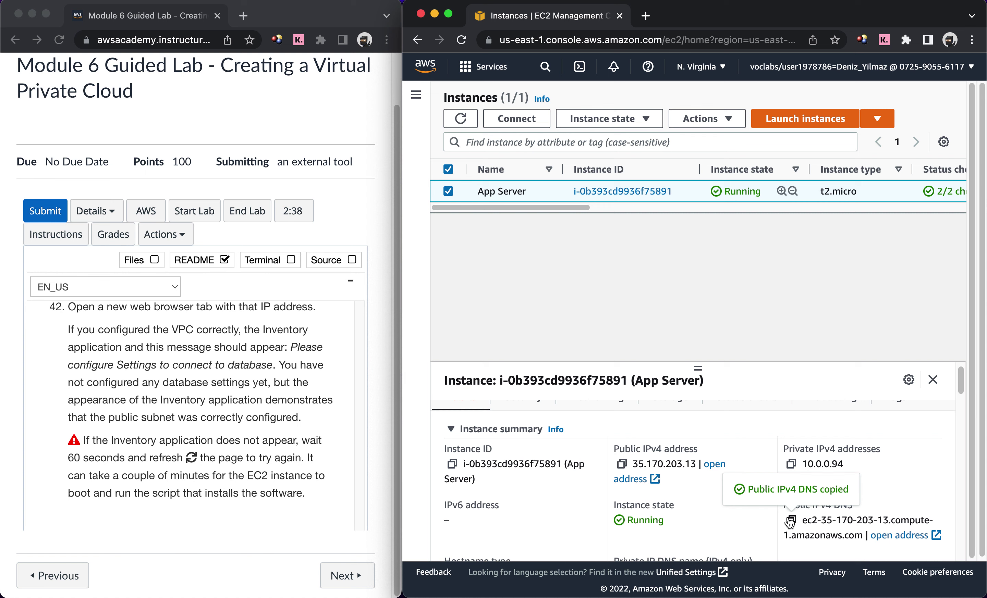
click(891, 537)
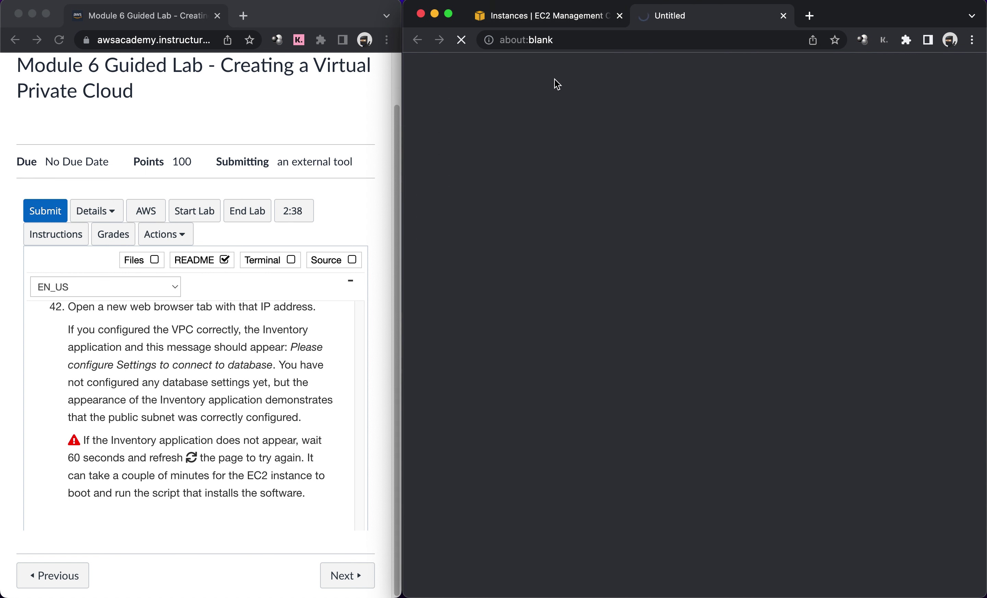
click(547, 36)
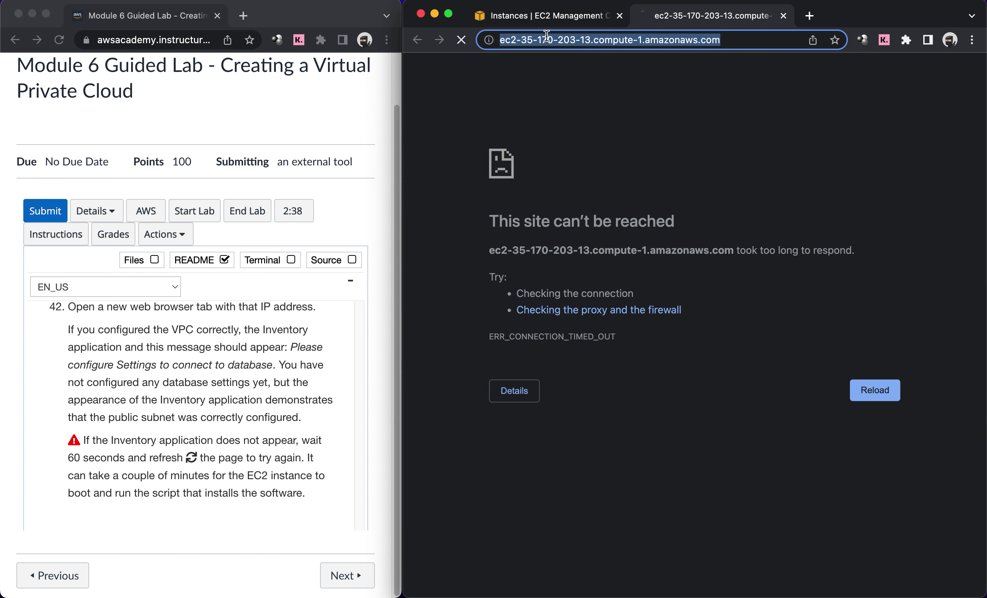
key(super+v)
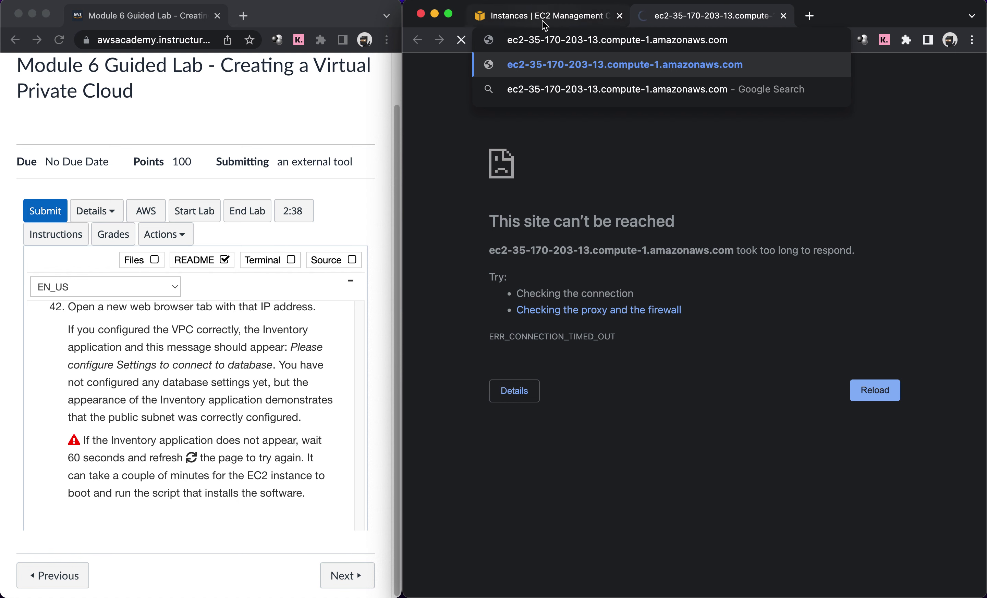
Step: Copy App Server's Public IPv4 address and load 35.170.203.13 in a fresh tab in place of the DNS address tab
click(542, 20)
click(621, 464)
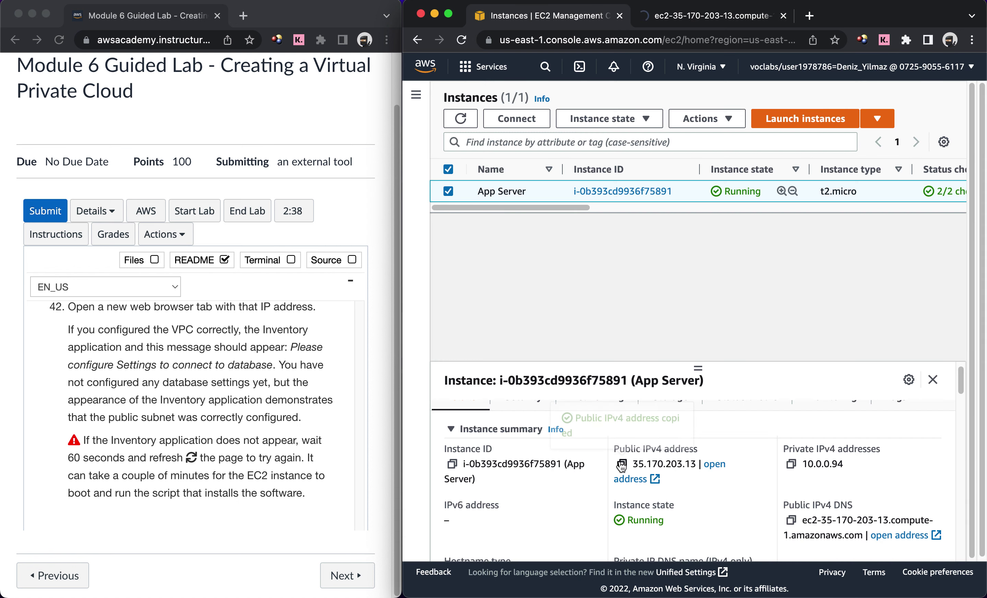
click(641, 16)
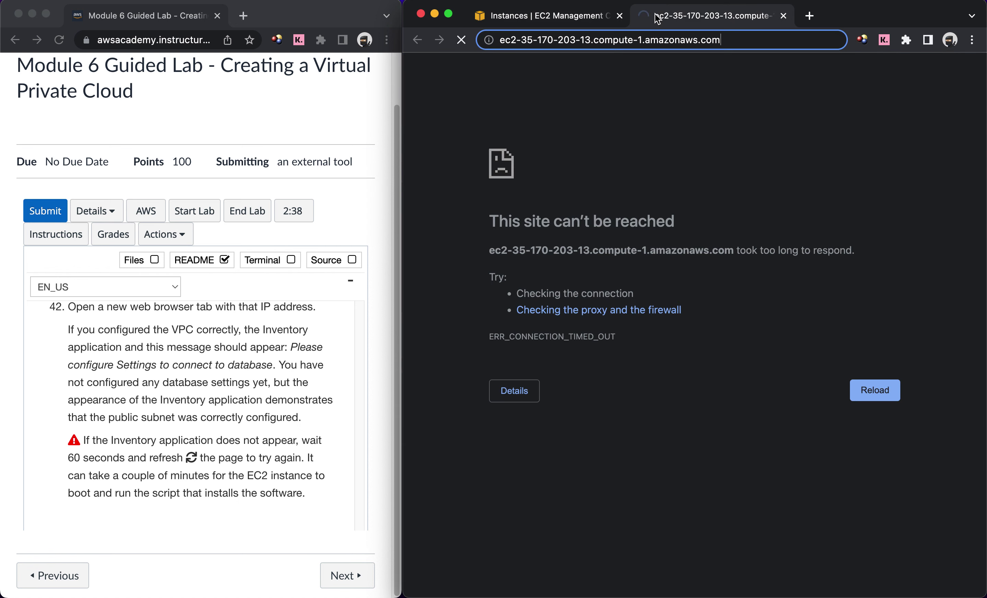
click(699, 44)
key(super+v)
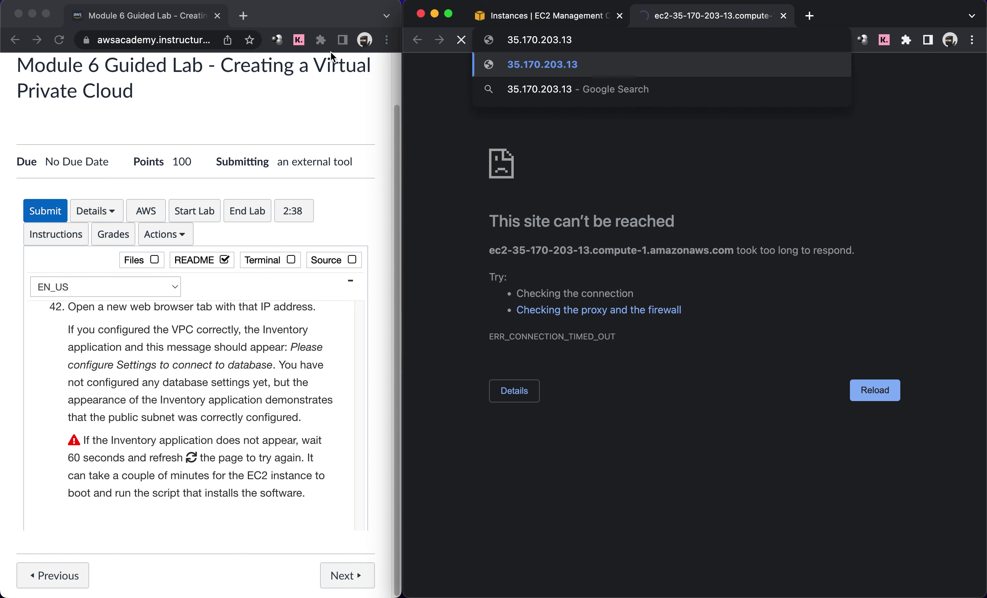
key(super+w)
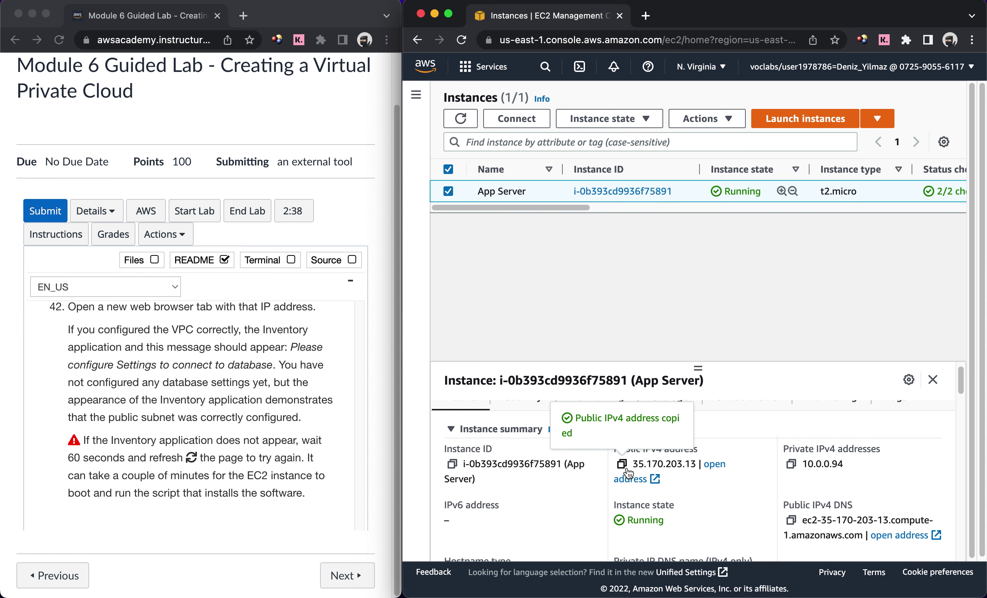
key(super+t)
key(super+v)
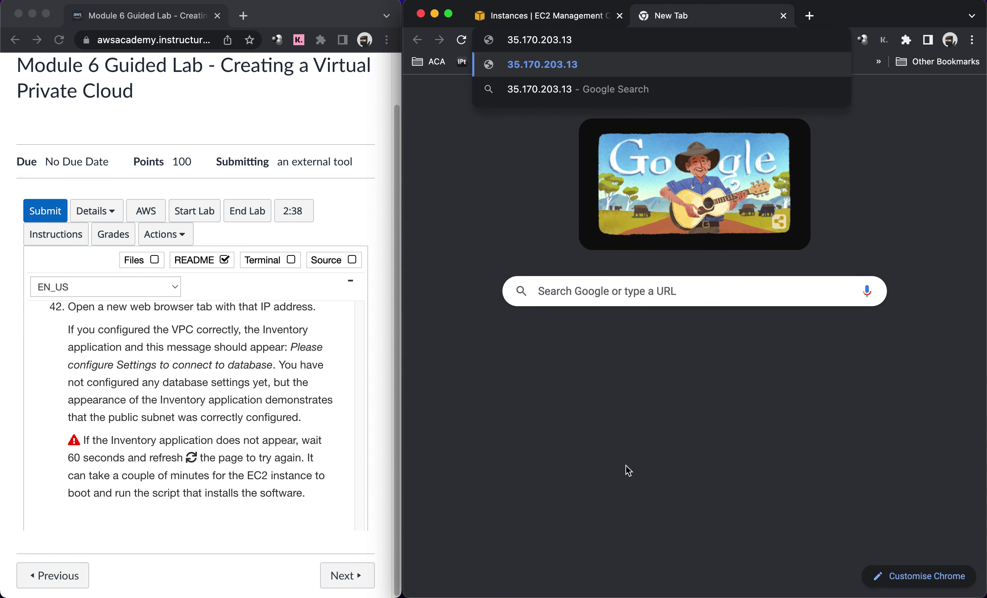
key(Return)
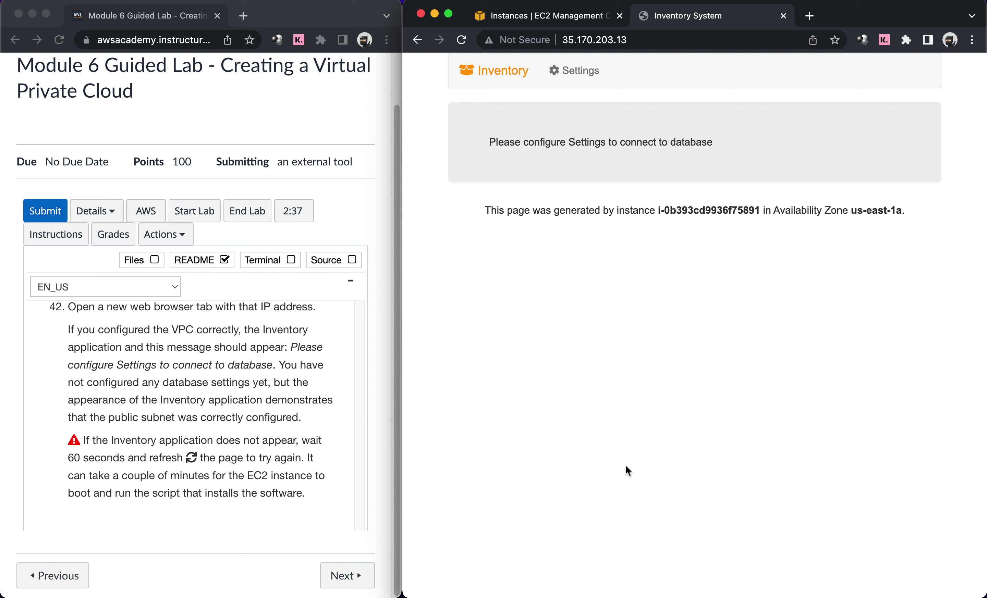
Step: Read lab steps 43 and 44 about submitting the work, and submit the lab with the Yes confirmation
click(211, 477)
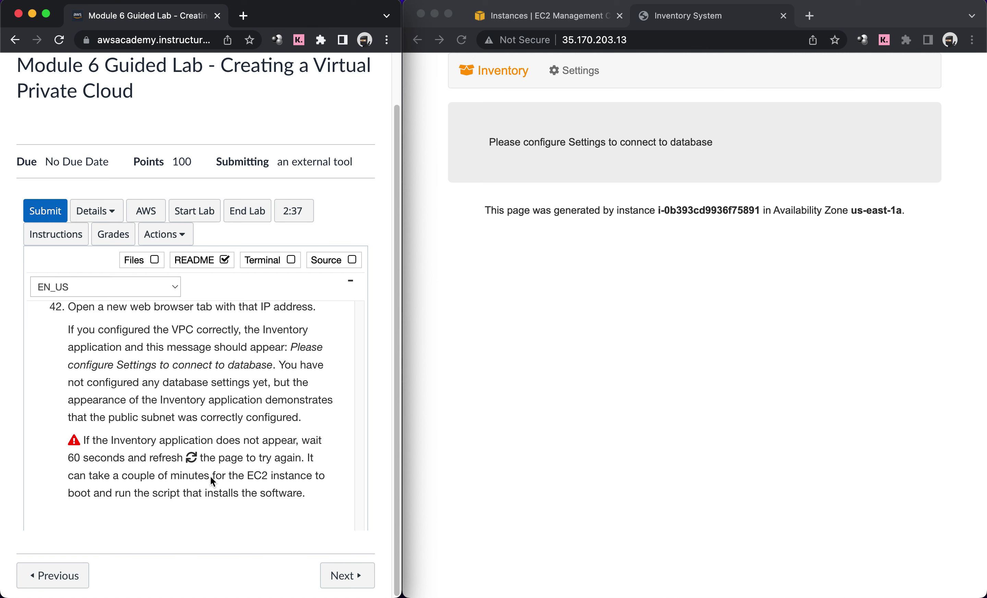
scroll(210, 476, down, 3)
scroll(211, 477, down, 5)
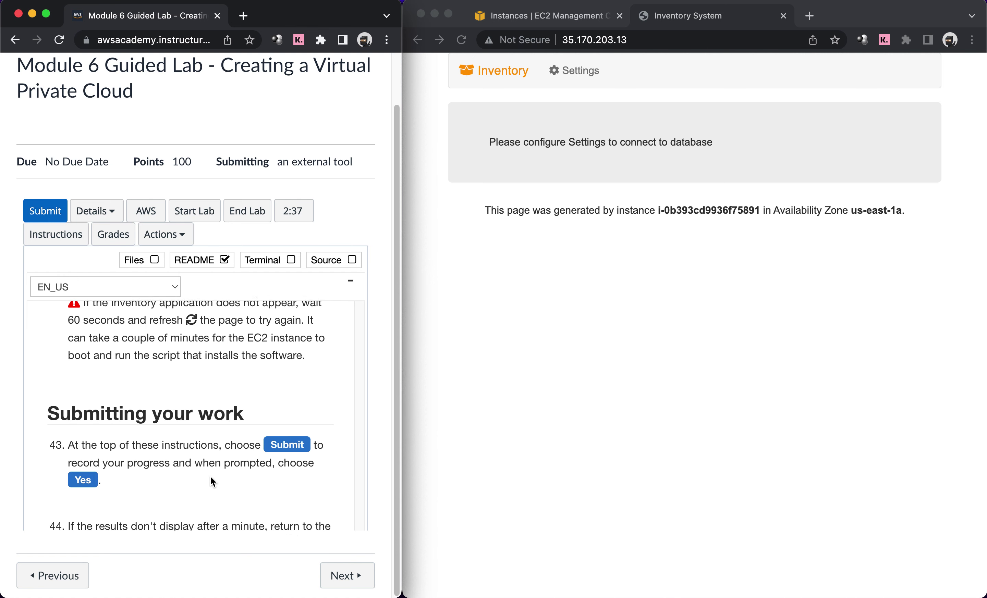
scroll(210, 480, down, 1)
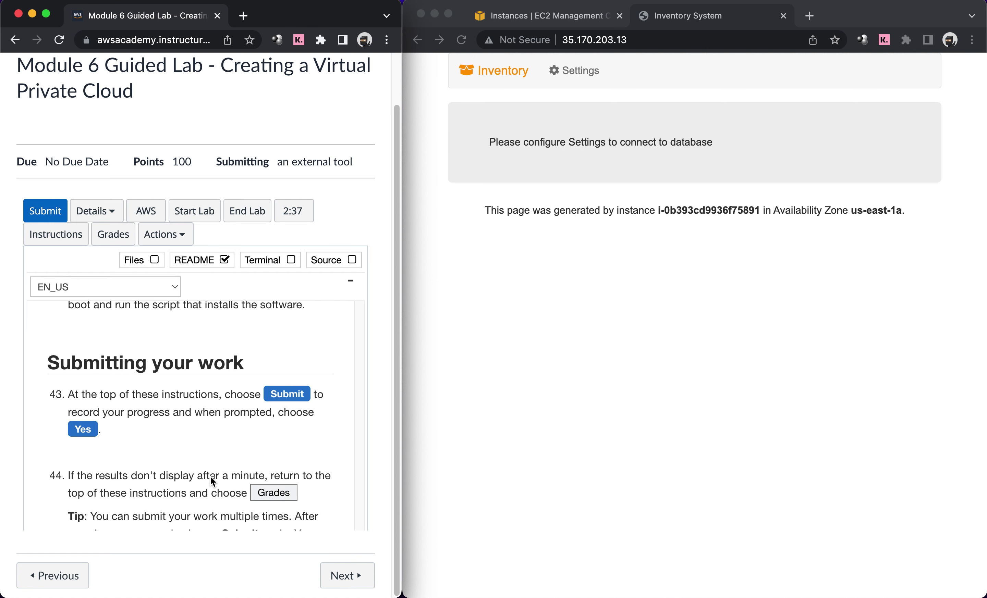
scroll(211, 476, down, 2)
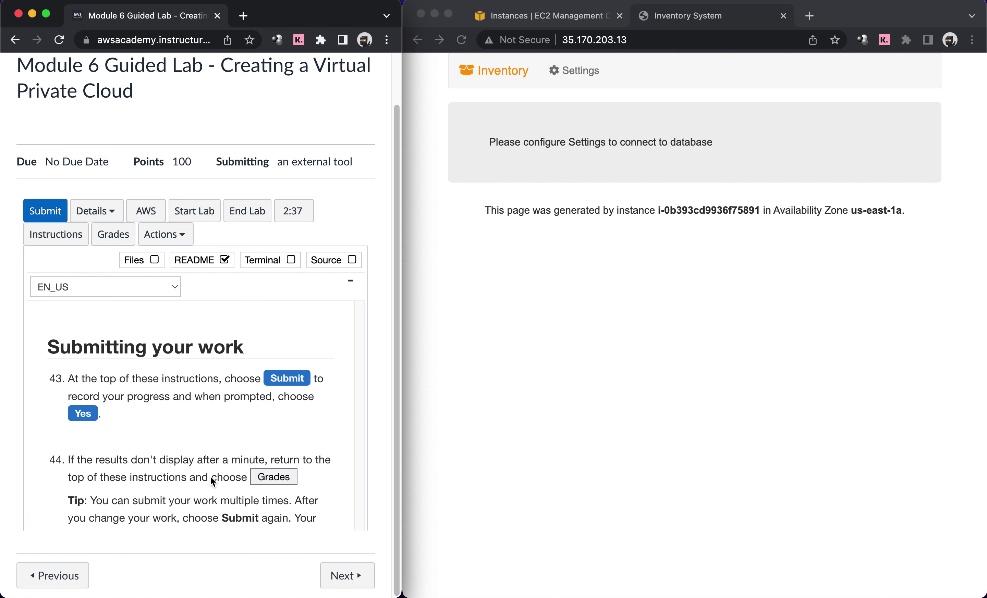
scroll(210, 477, down, 1)
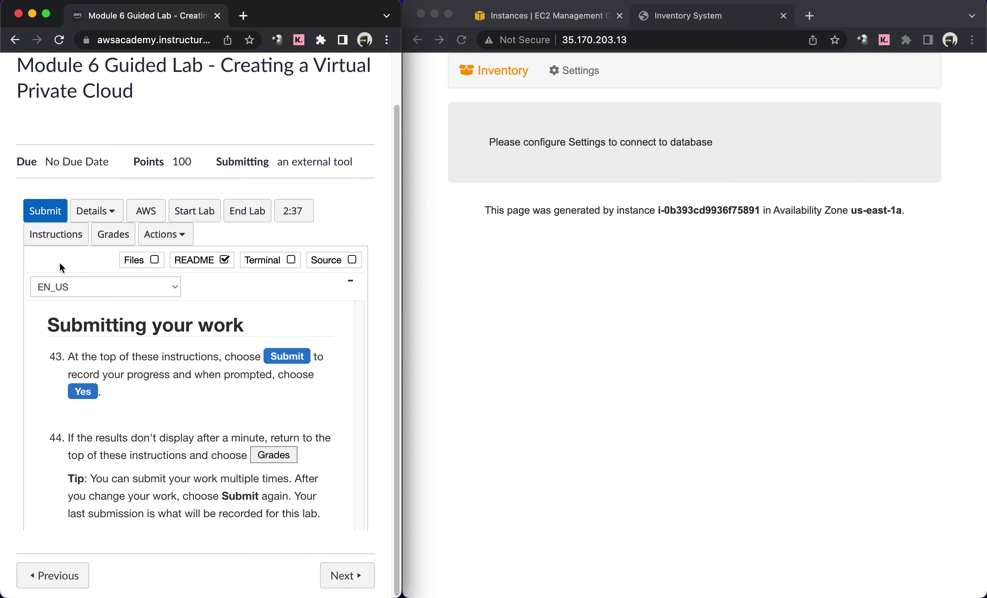
click(55, 214)
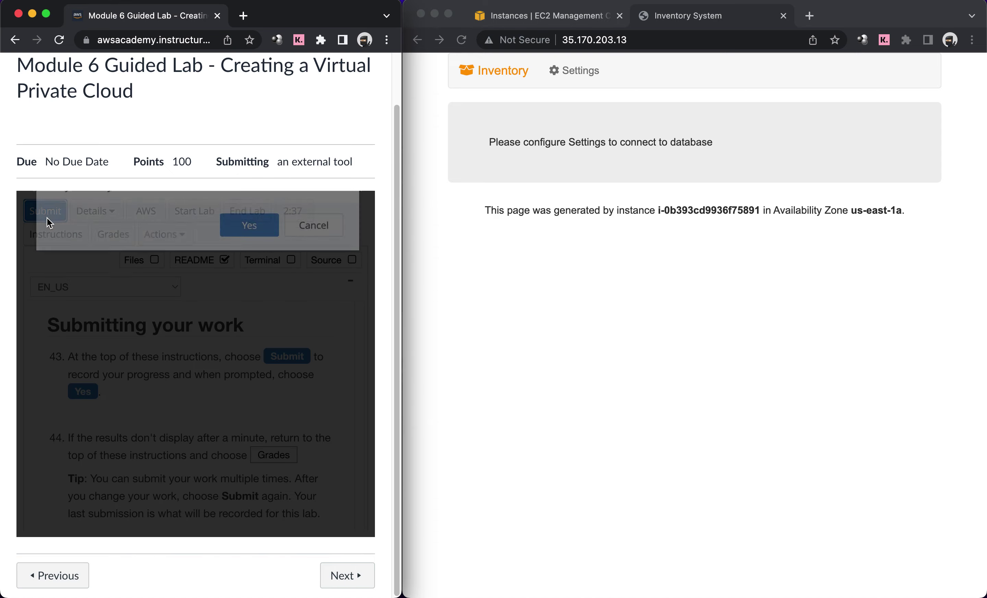
click(234, 265)
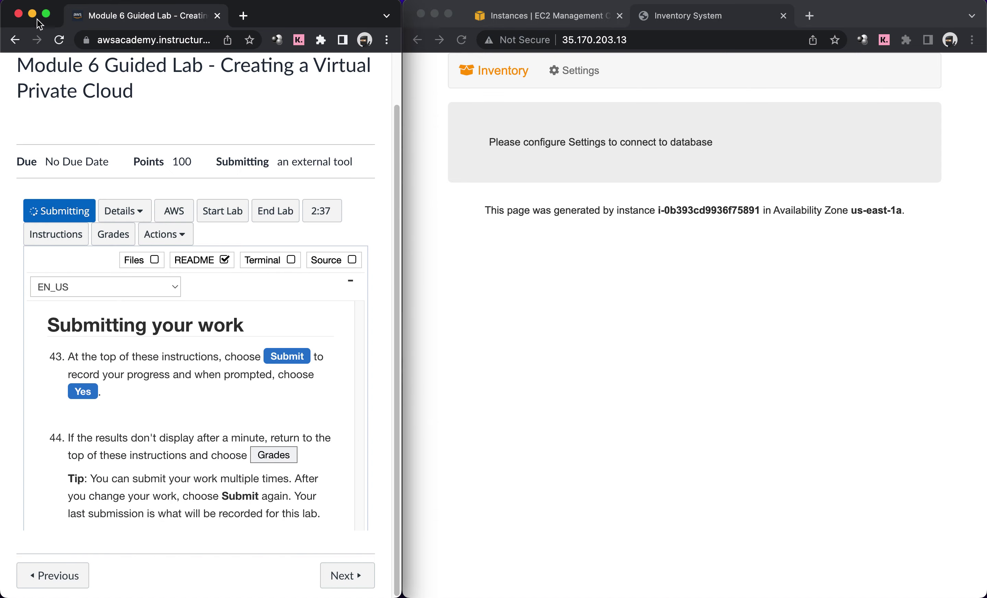
Step: Enlarge the lab window and review the submission report and the score for each task
click(46, 14)
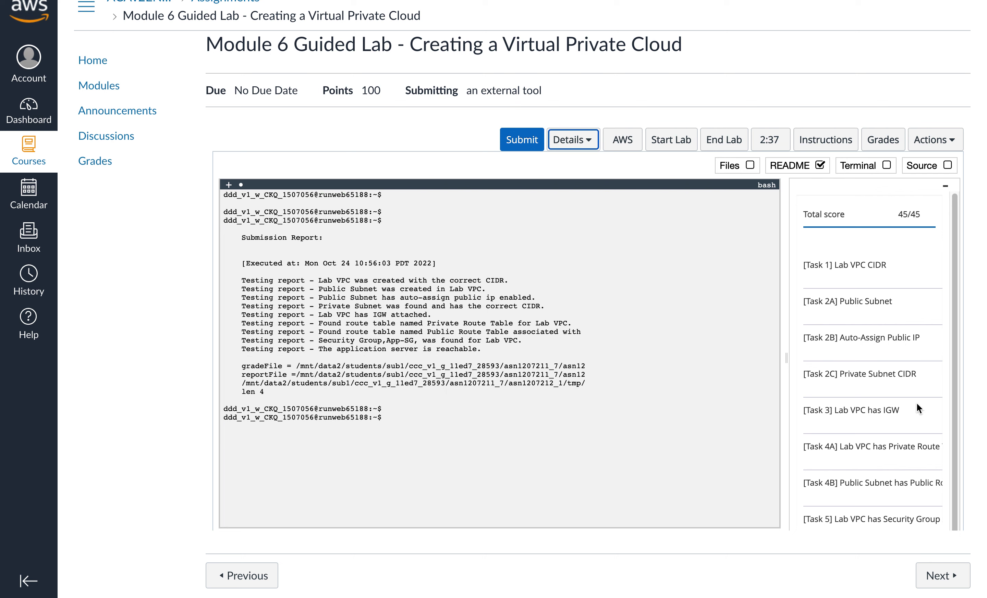
scroll(919, 404, down, 1)
scroll(918, 404, up, 1)
Step: End the Module 6 guided lab session and confirm ending it
click(723, 130)
click(789, 221)
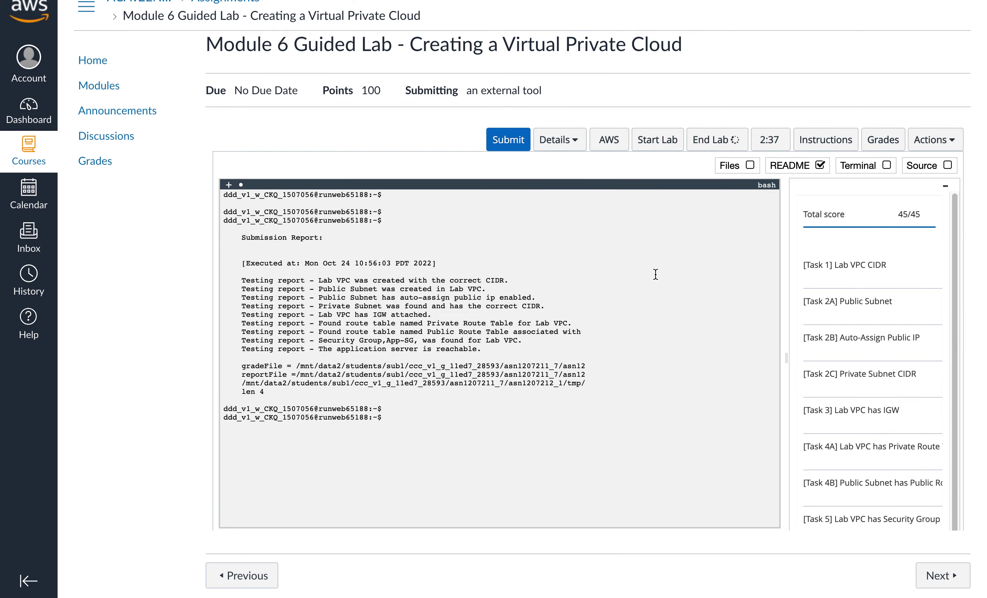